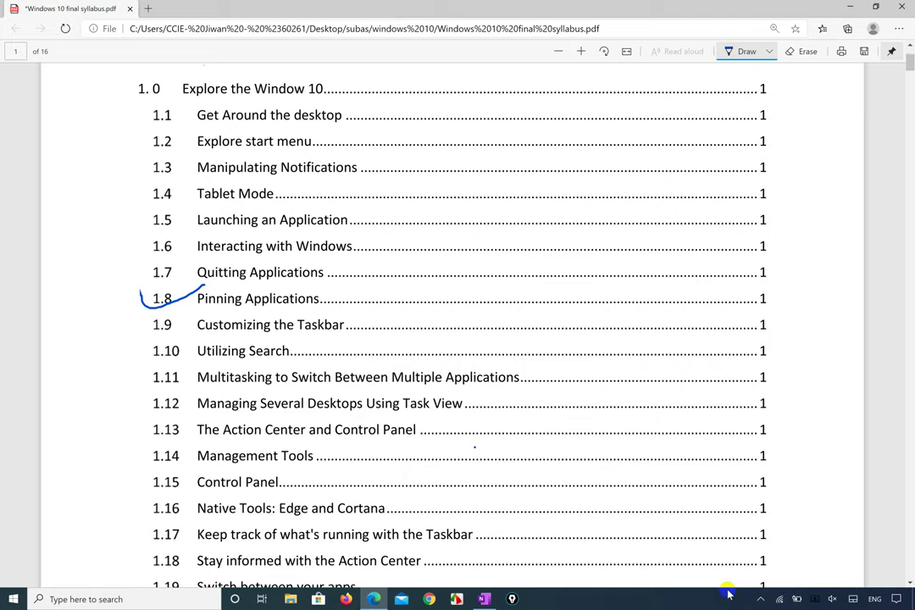
Try a pen tick on item 1.10 and a circle around item 1.11 in the syllabus, undoing each mark.
left_click(171, 302)
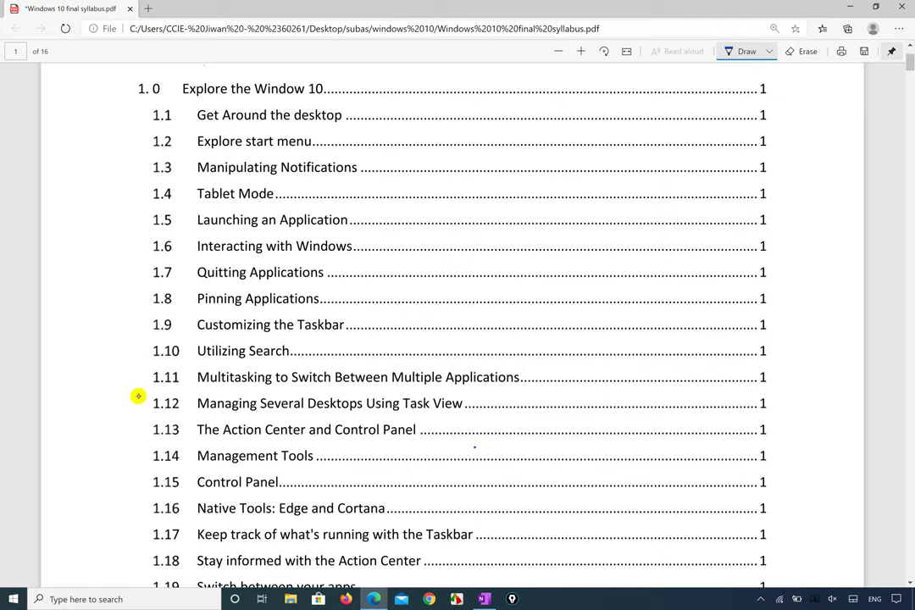
left_click_drag(143, 350, 197, 340)
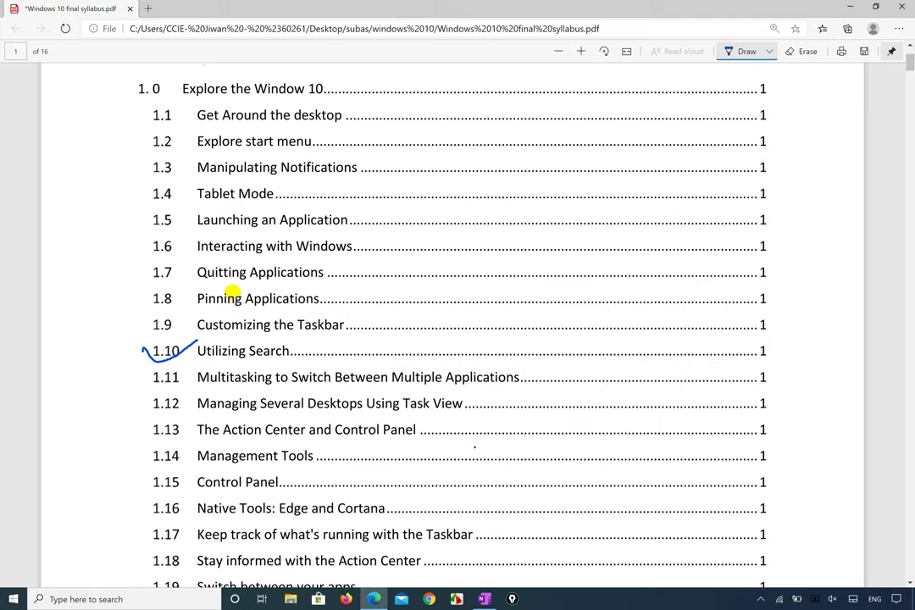
key("ctrl+z")
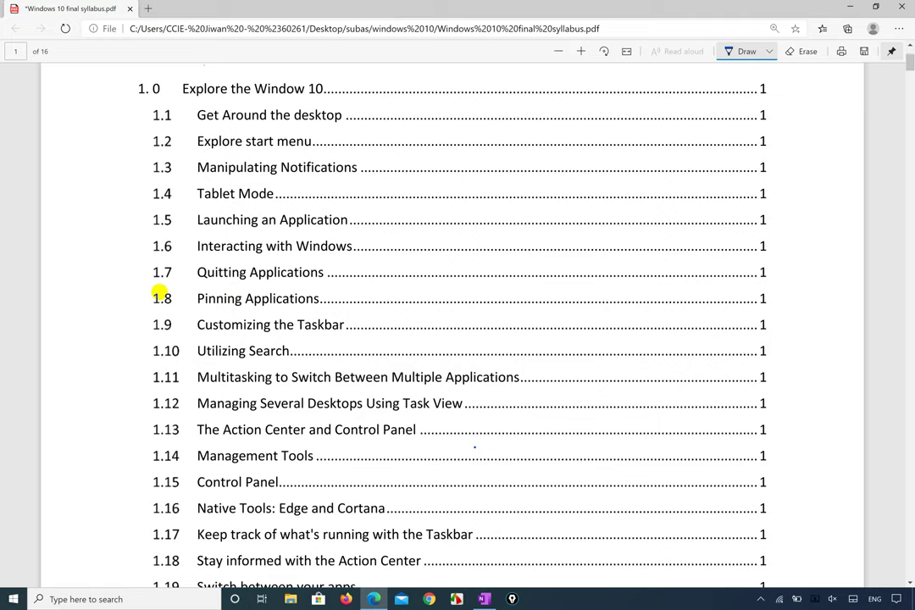
mouse_move(198, 382)
left_mouse_down()
mouse_move(464, 399)
mouse_move(514, 389)
mouse_move(532, 363)
mouse_move(293, 354)
mouse_move(198, 374)
mouse_move(218, 356)
left_mouse_up()
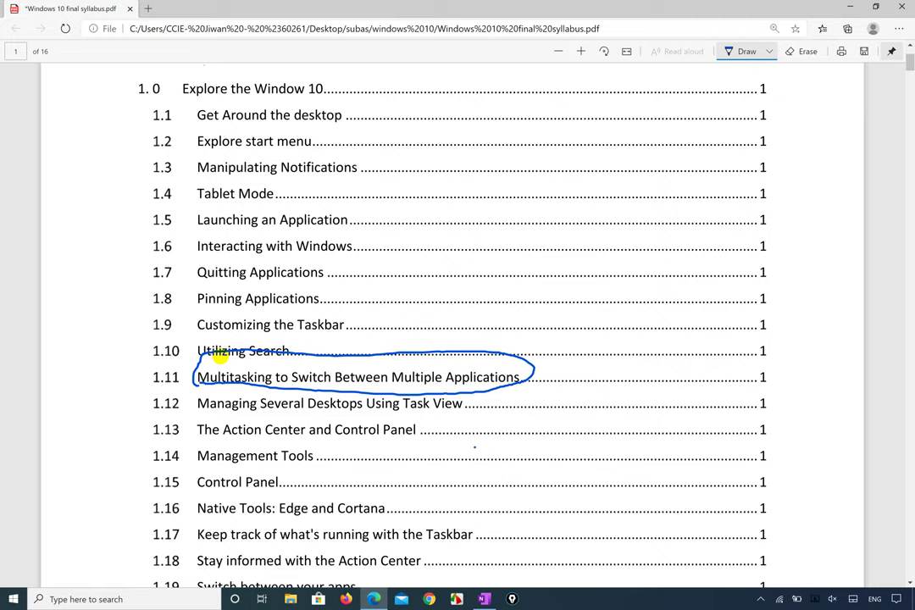
key("ctrl+z")
Circle syllabus items 1.8 to 1.12 as one group, and circle item 1.17 about the Taskbar, with the pen.
mouse_move(202, 409)
left_mouse_down()
mouse_move(438, 430)
mouse_move(521, 405)
mouse_move(539, 322)
mouse_move(381, 282)
mouse_move(138, 298)
mouse_move(95, 373)
mouse_move(190, 405)
left_mouse_up()
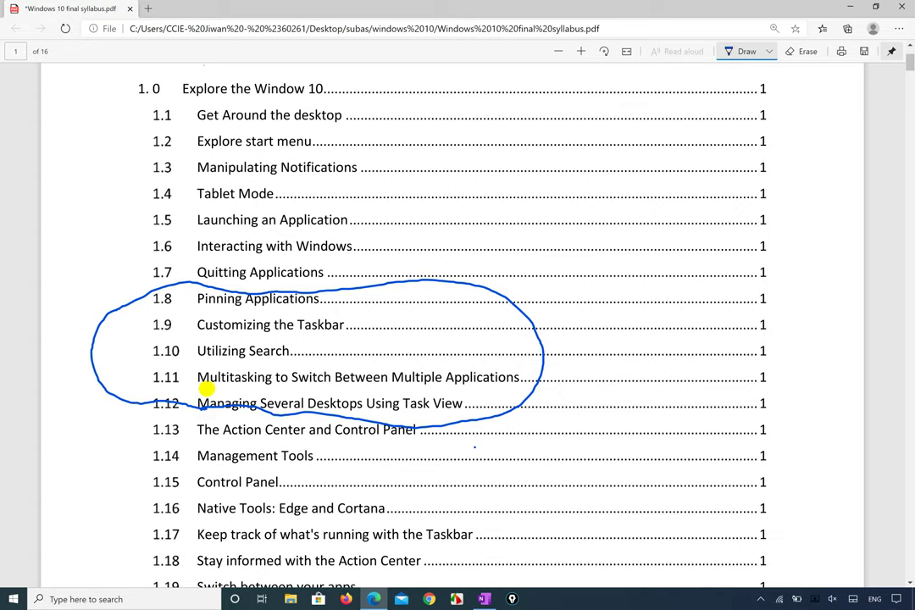
mouse_move(224, 421)
left_mouse_down()
mouse_move(150, 511)
mouse_move(143, 551)
mouse_move(500, 573)
mouse_move(533, 555)
left_mouse_up()
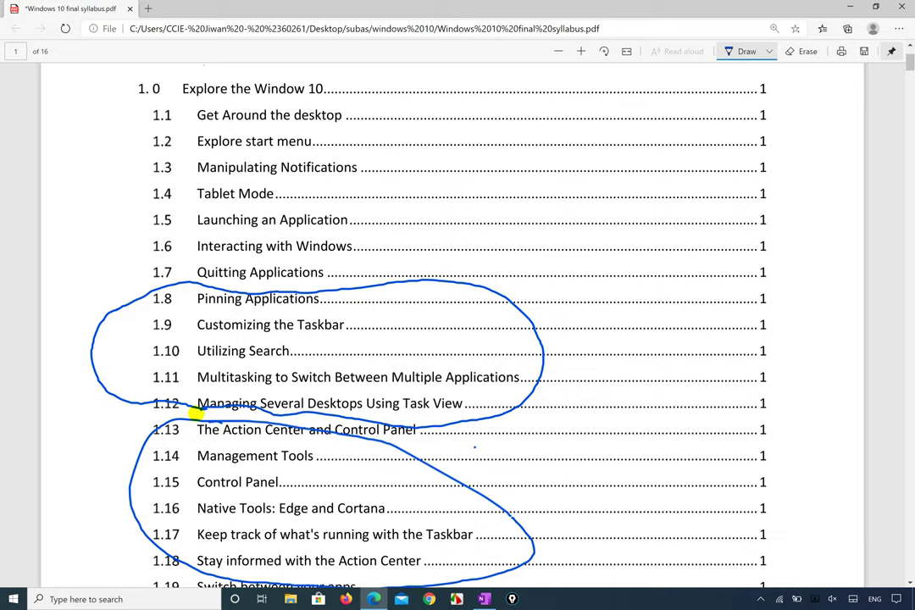
key("ctrl+z")
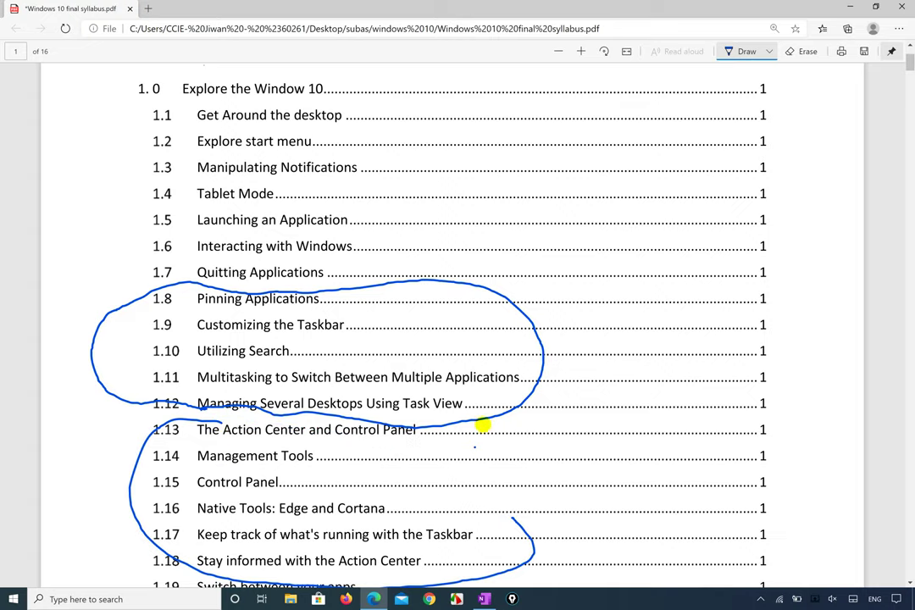
key("ctrl+z")
mouse_move(415, 514)
left_mouse_down()
mouse_move(480, 538)
mouse_move(431, 550)
mouse_move(254, 552)
mouse_move(416, 515)
left_mouse_up()
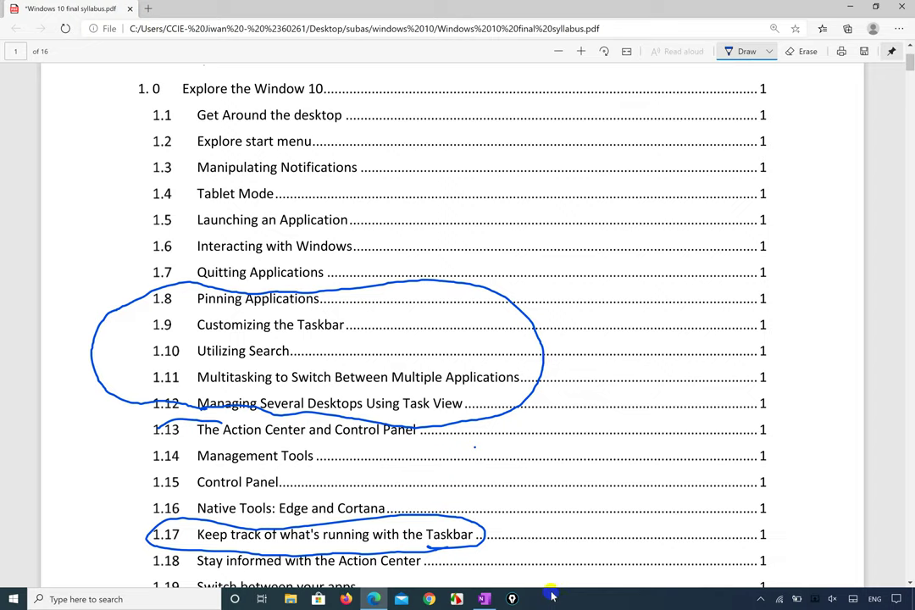
Minimize the syllabus window to show the desktop, and briefly open the Windows search suggestions.
left_click(551, 606)
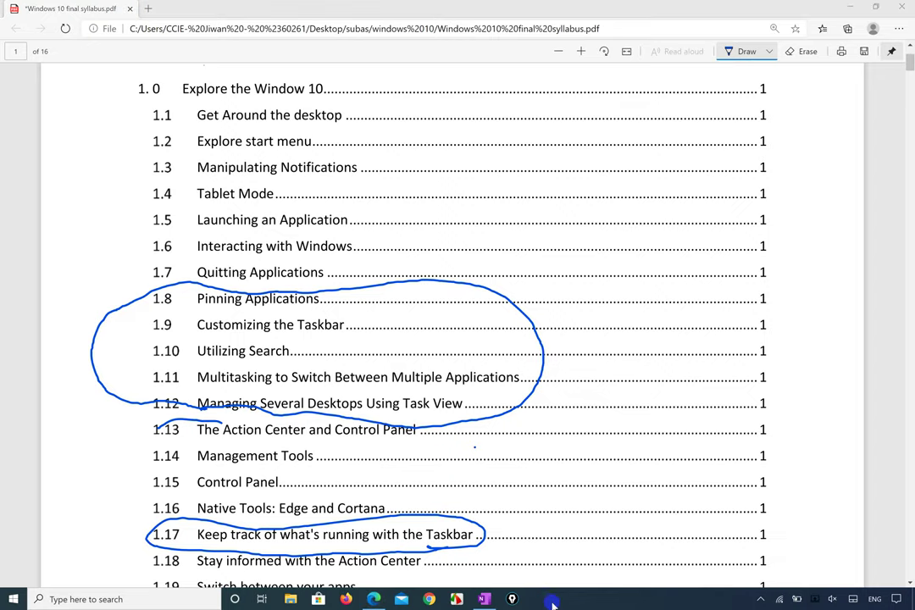
left_click(849, 6)
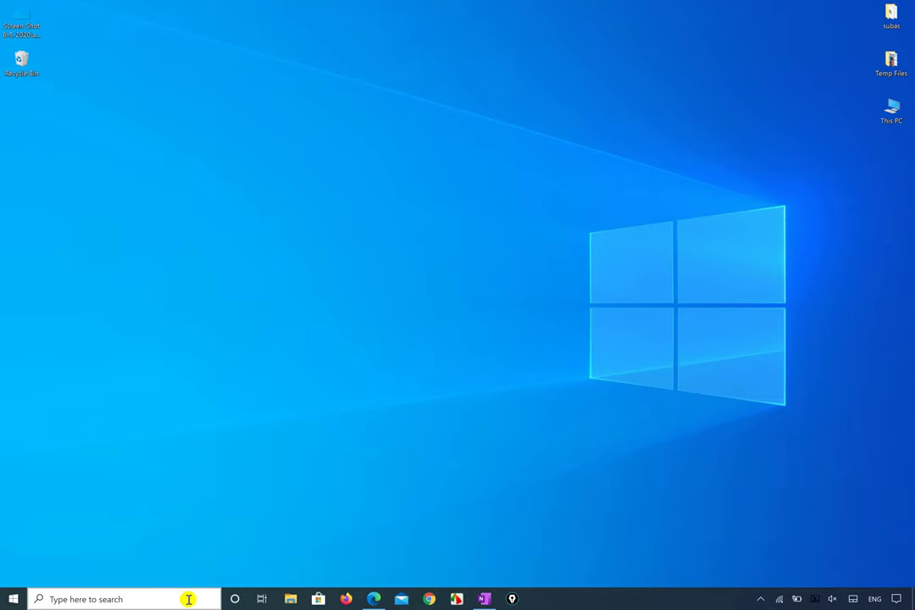
left_click(39, 598)
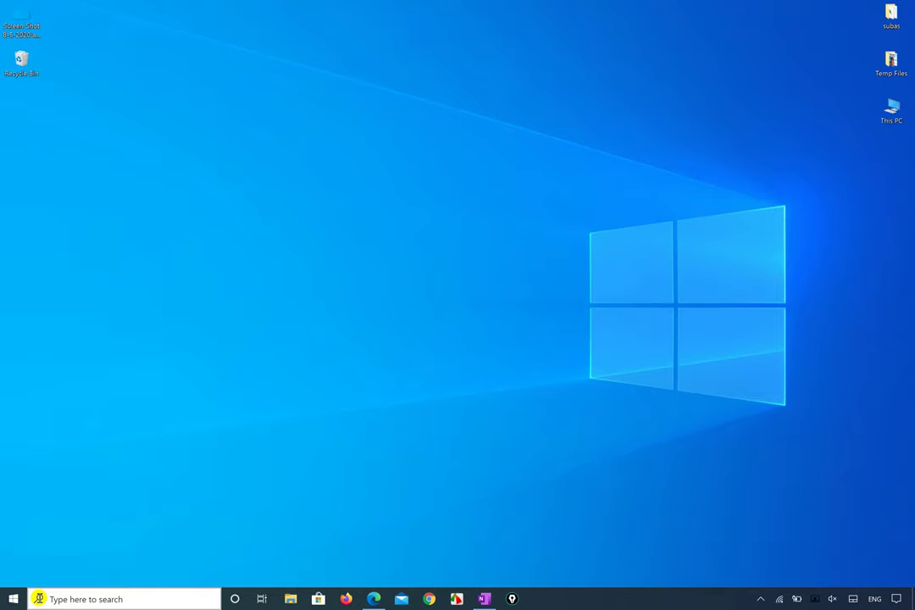
left_click(38, 598)
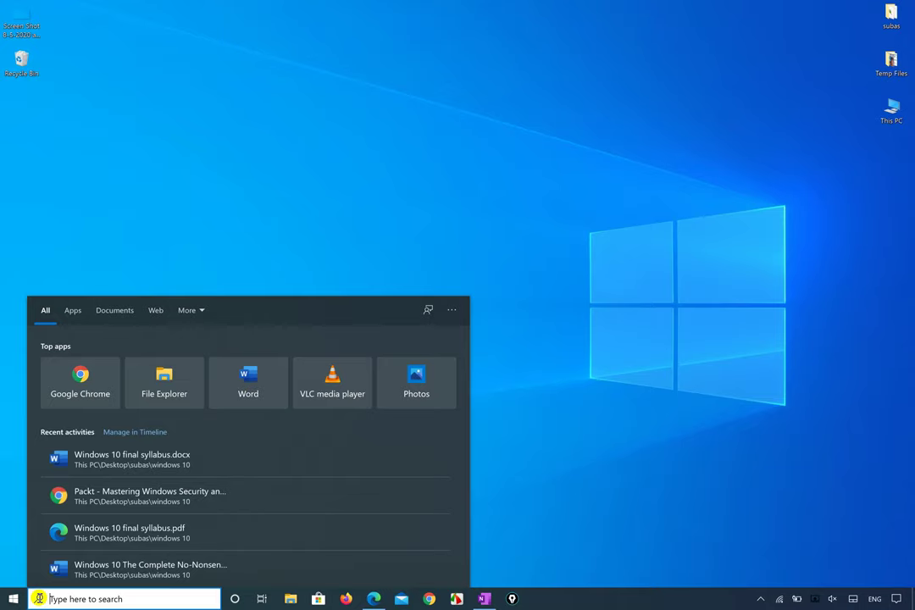
left_click(578, 492)
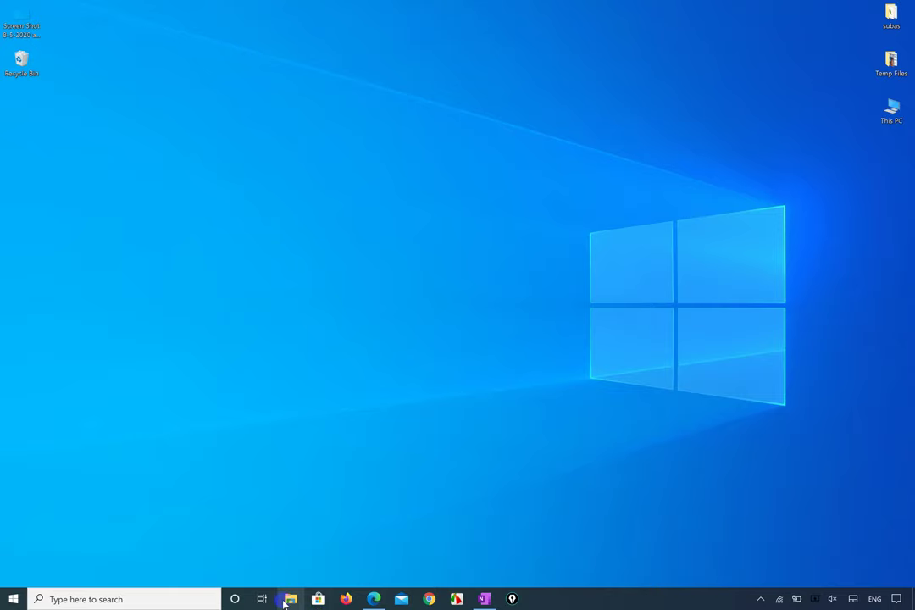
Open File Explorer from its pinned shortcut and close it again.
left_click(288, 600)
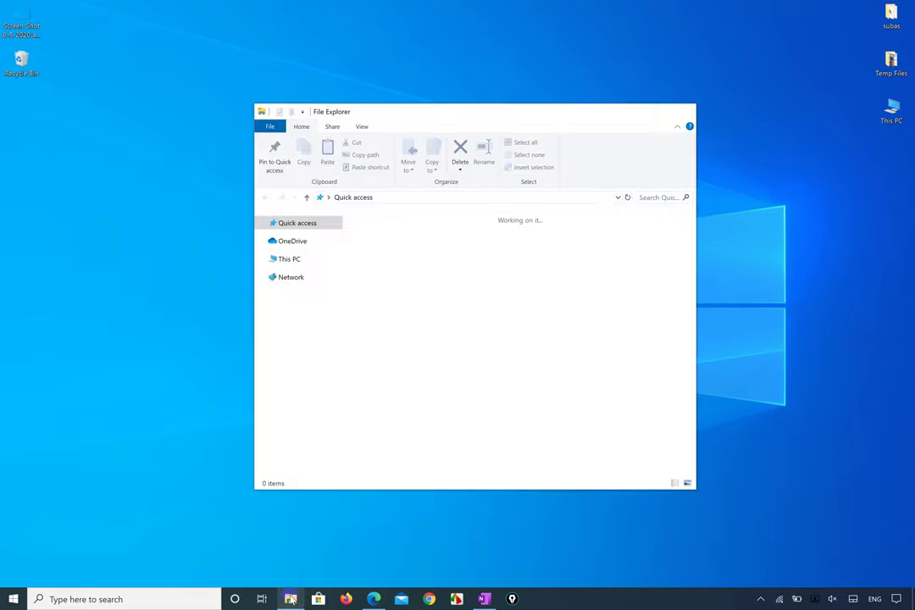
left_click(291, 599)
left_click(315, 559)
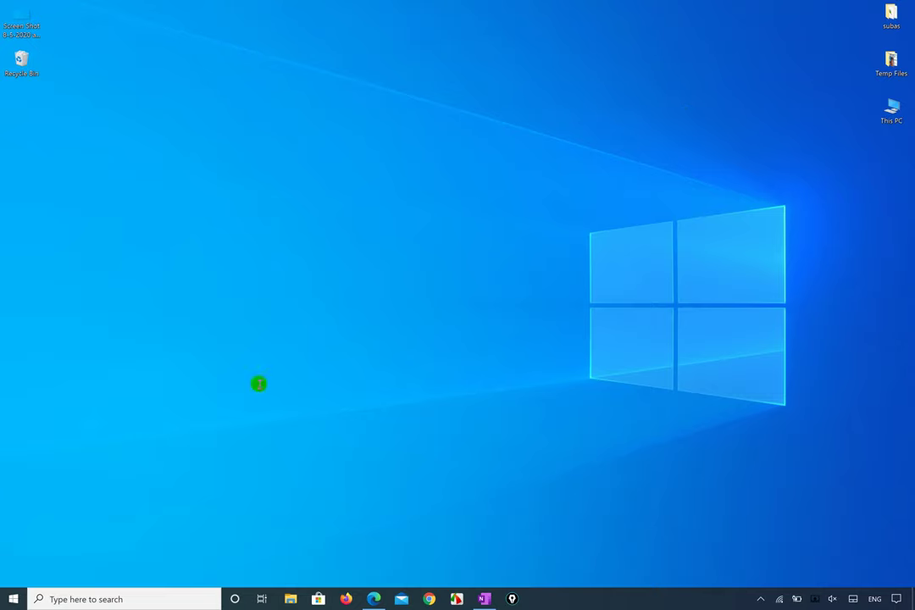
Search Windows for "file" and dismiss the search.
left_click(77, 600)
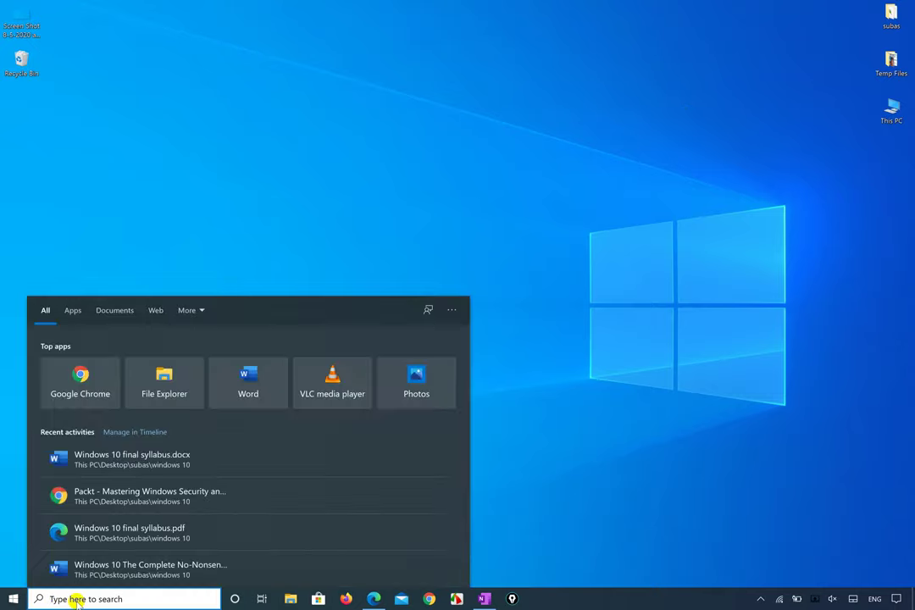
type("file")
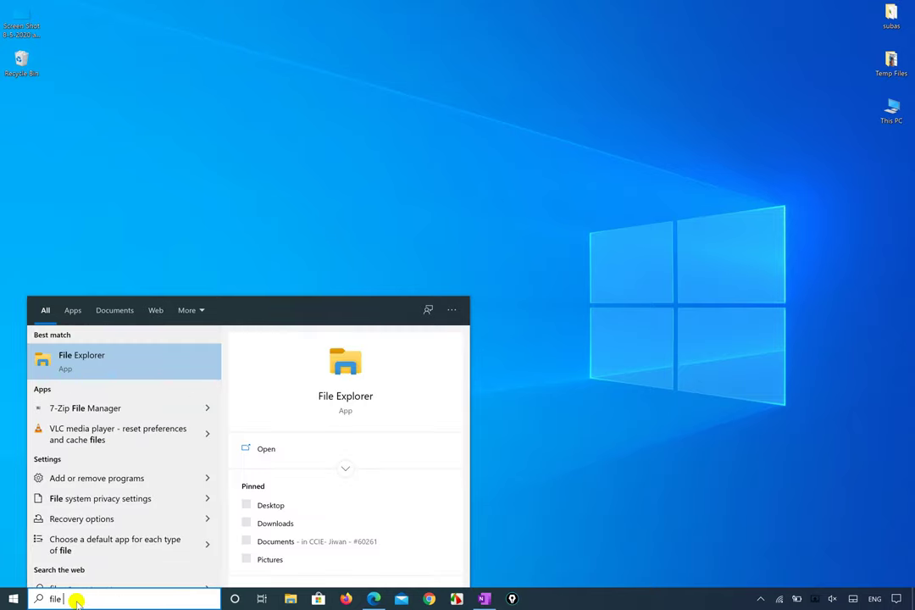
left_click(597, 327)
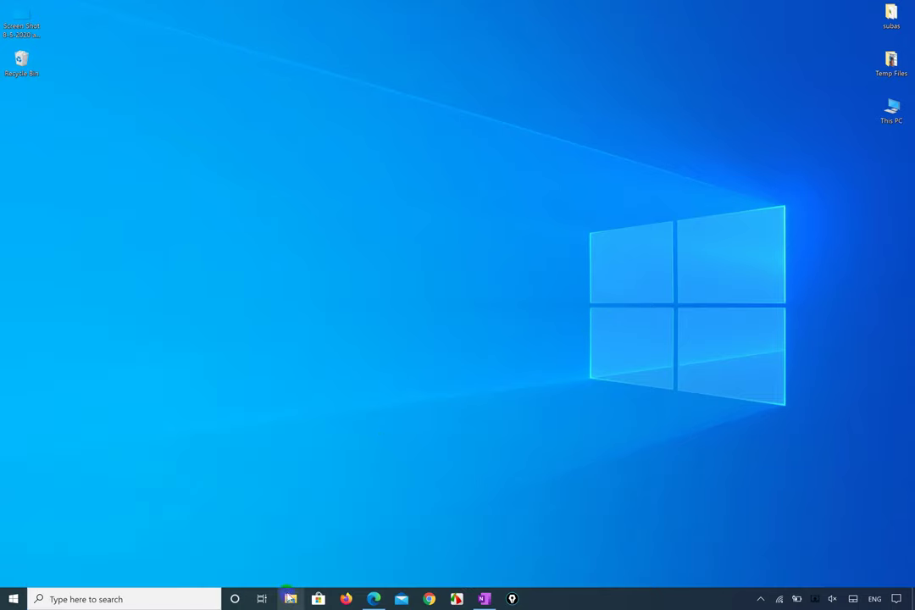
Search Windows for "game", replace the query with "soli", and dismiss the search.
left_click(133, 592)
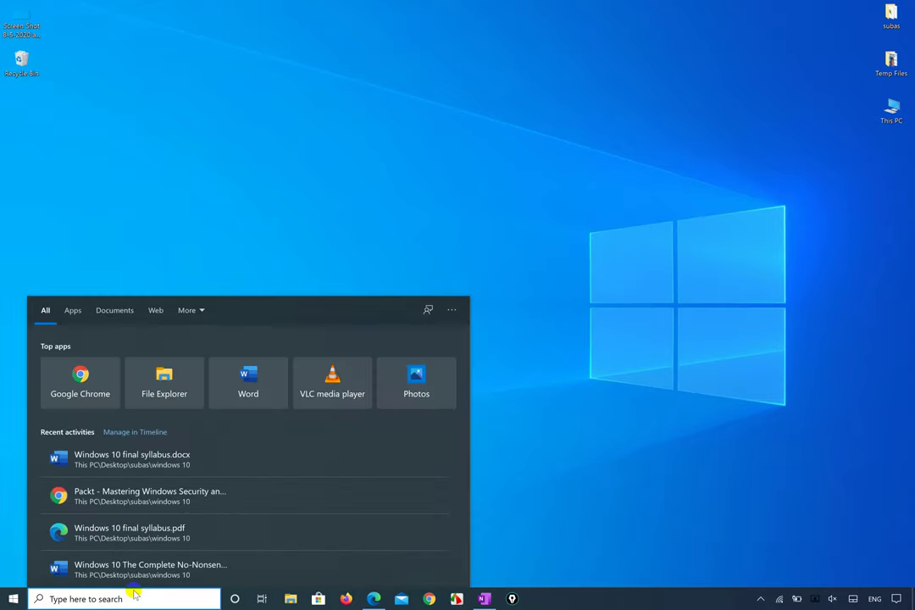
type("game")
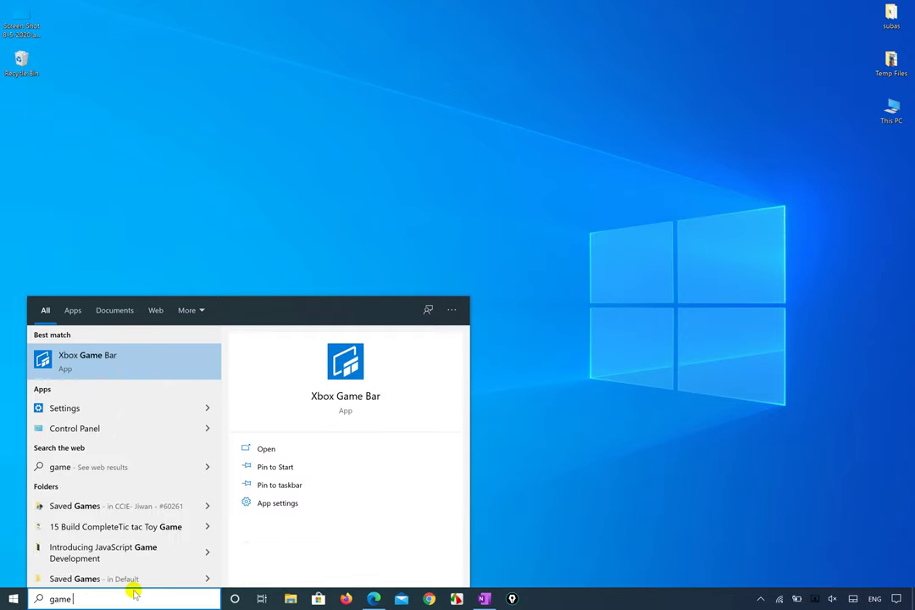
key("BackSpace")
key("BackSpace")
key("BackSpace")
key("BackSpace")
key("BackSpace")
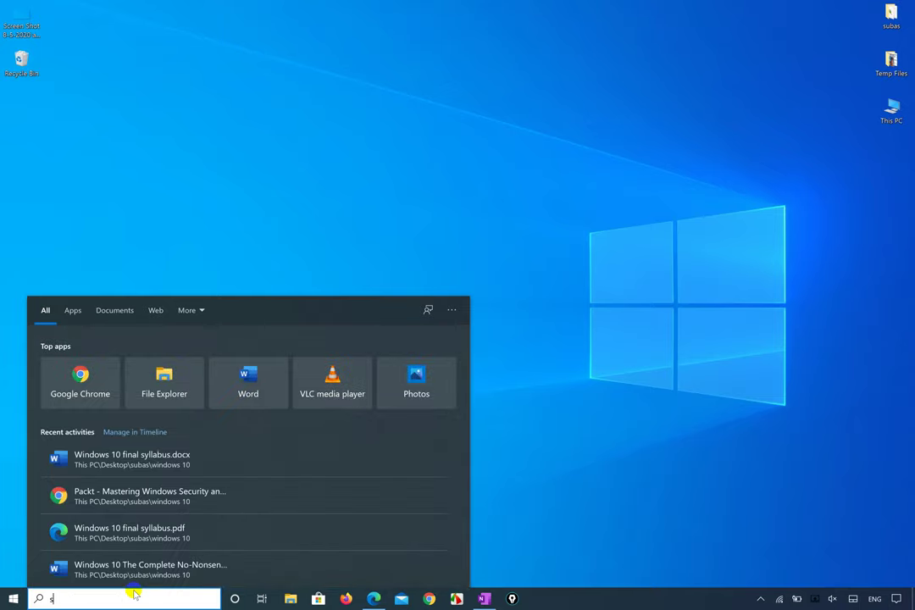
type("soli")
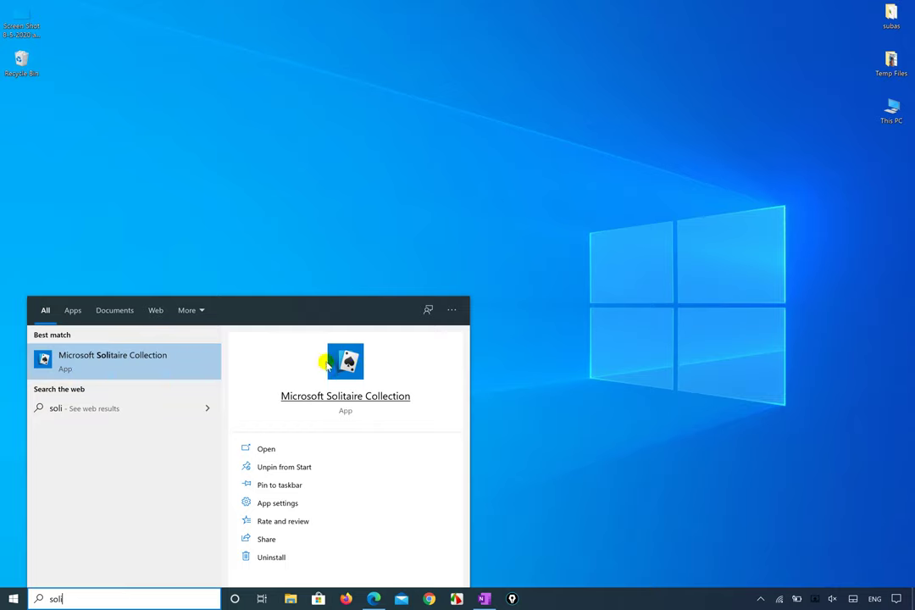
left_click(544, 598)
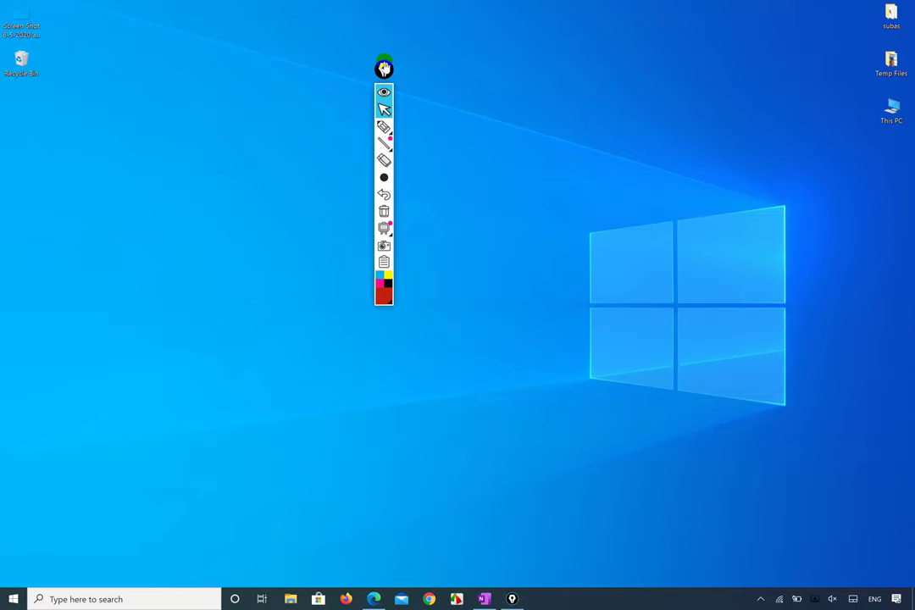
Move the Epic Pen toolbar above the wallpaper's Windows logo and search Windows for "soli".
mouse_move(384, 68)
left_mouse_down()
mouse_move(583, 37)
mouse_move(625, 43)
mouse_move(688, 32)
left_mouse_up()
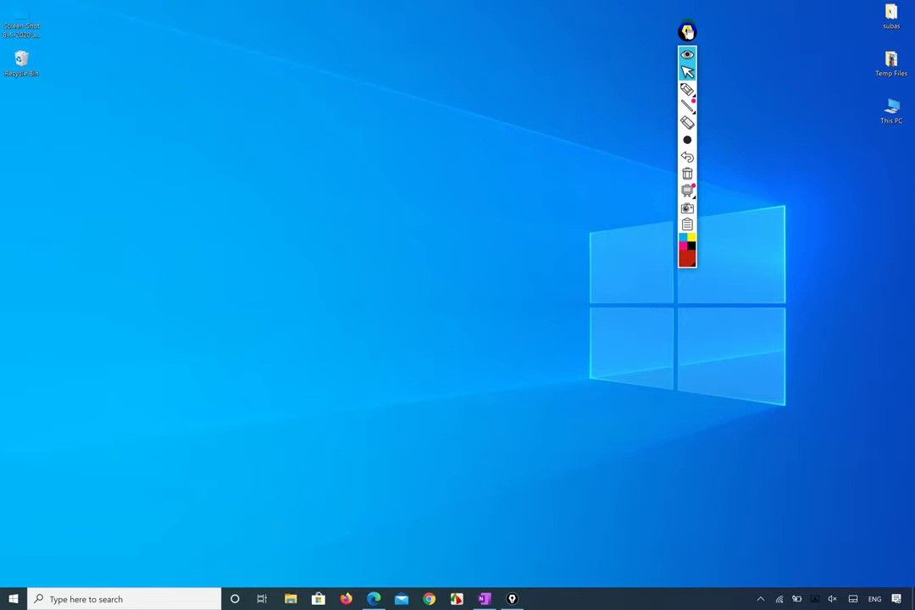
left_click(74, 599)
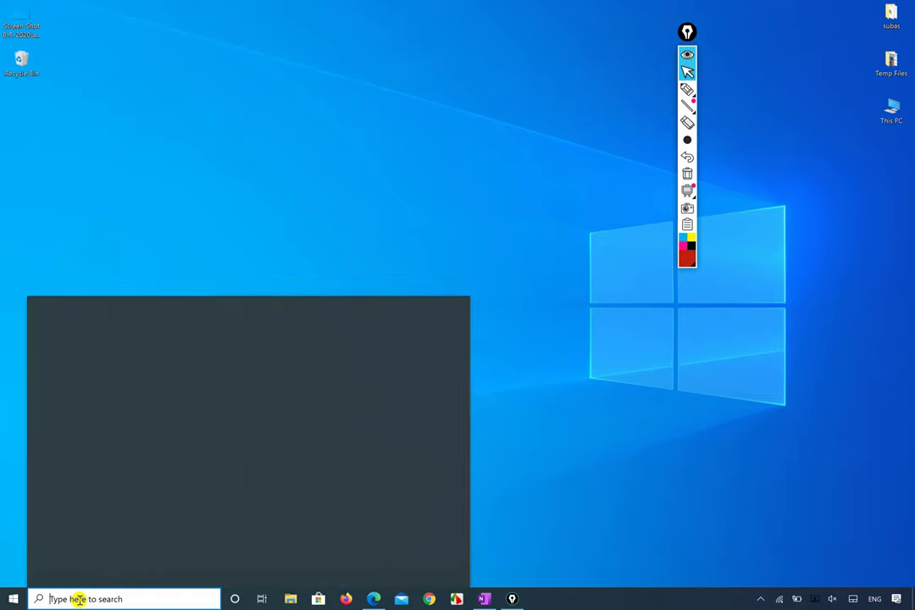
type("soli")
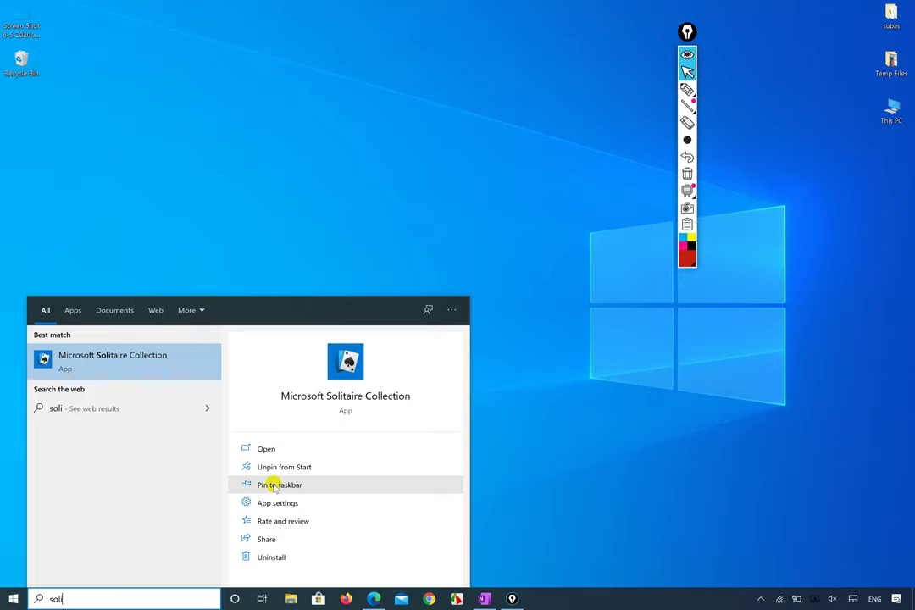
Draw a red dot and a freehand red loop on the desktop with the pen, searching for "soli" between strokes.
left_click(687, 88)
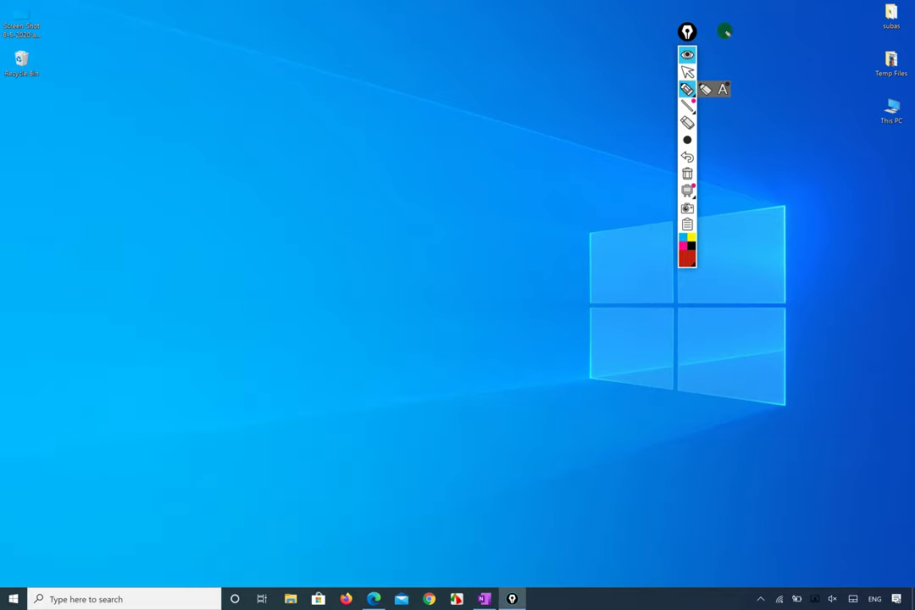
left_click(504, 152)
key("super")
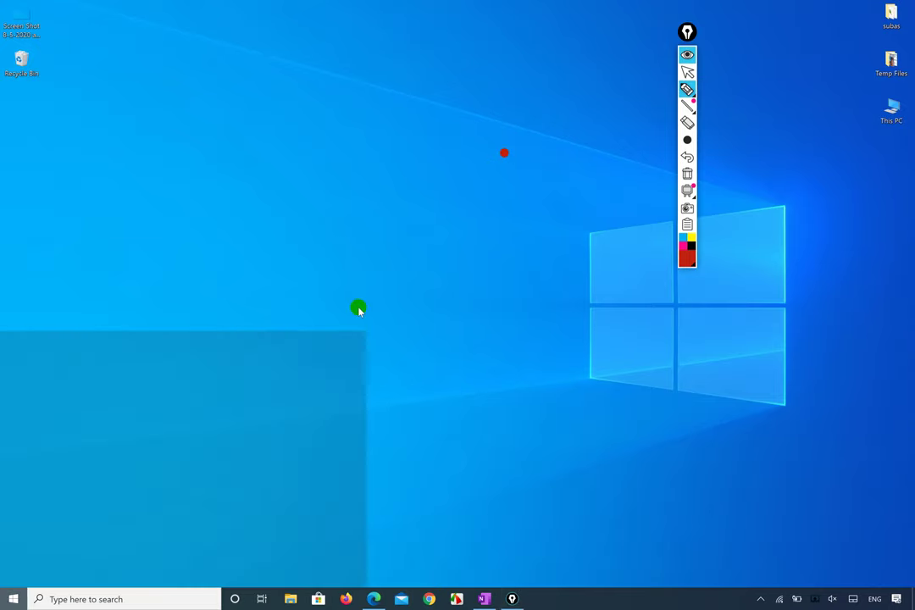
type("soli")
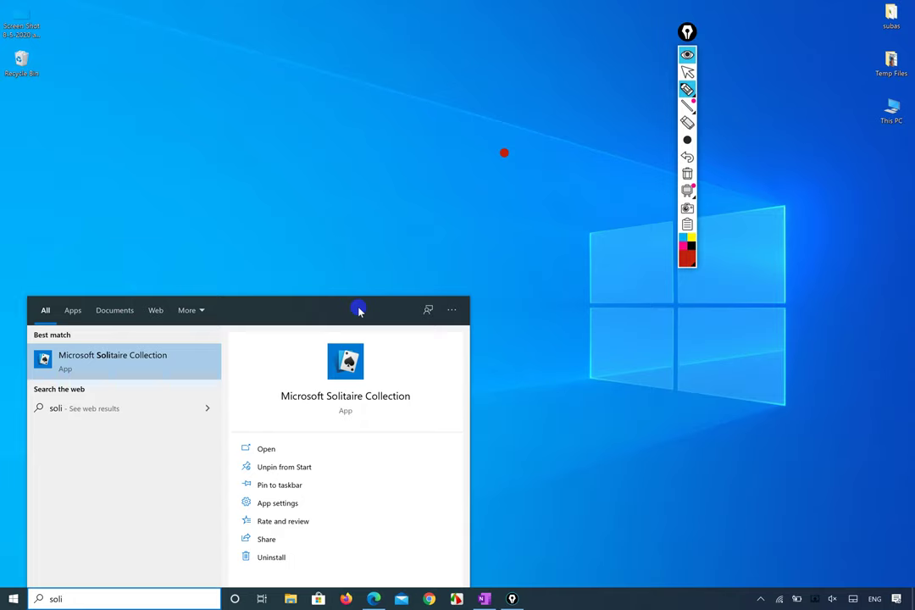
left_click(688, 88)
mouse_move(729, 129)
left_mouse_down()
mouse_move(722, 149)
mouse_move(750, 139)
mouse_move(746, 212)
left_mouse_up()
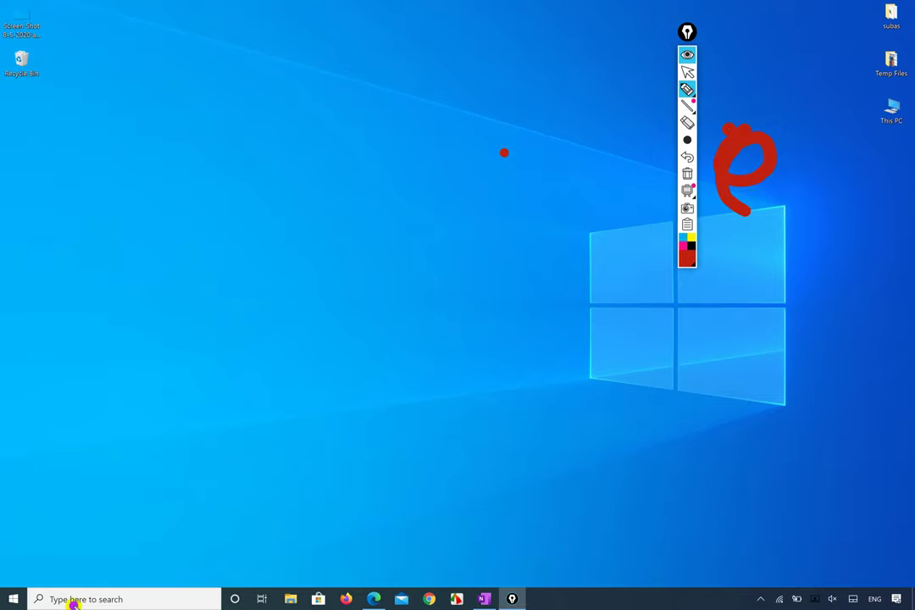
Search for "soli", unpin Microsoft Solitaire Collection from Start, and pin it to the taskbar.
key("super")
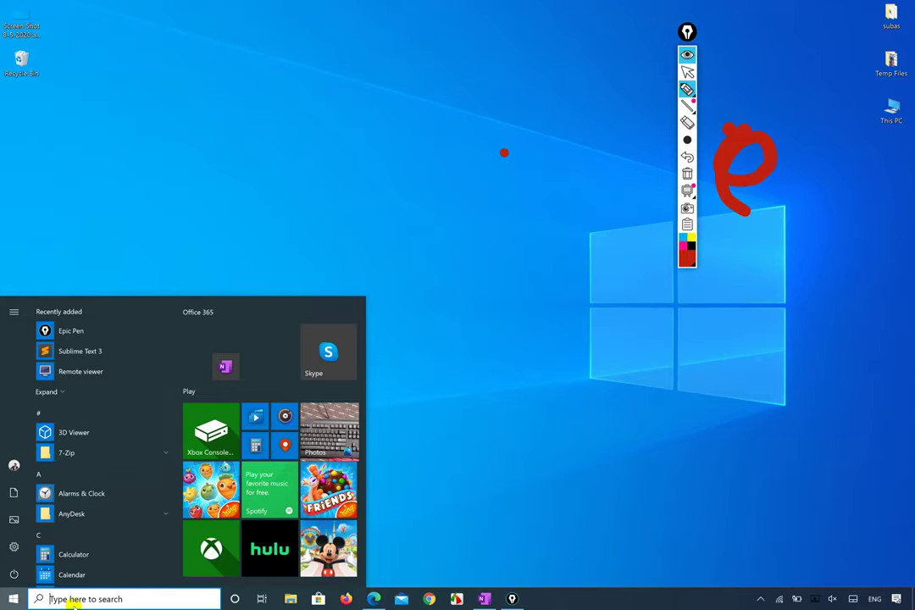
type("soli")
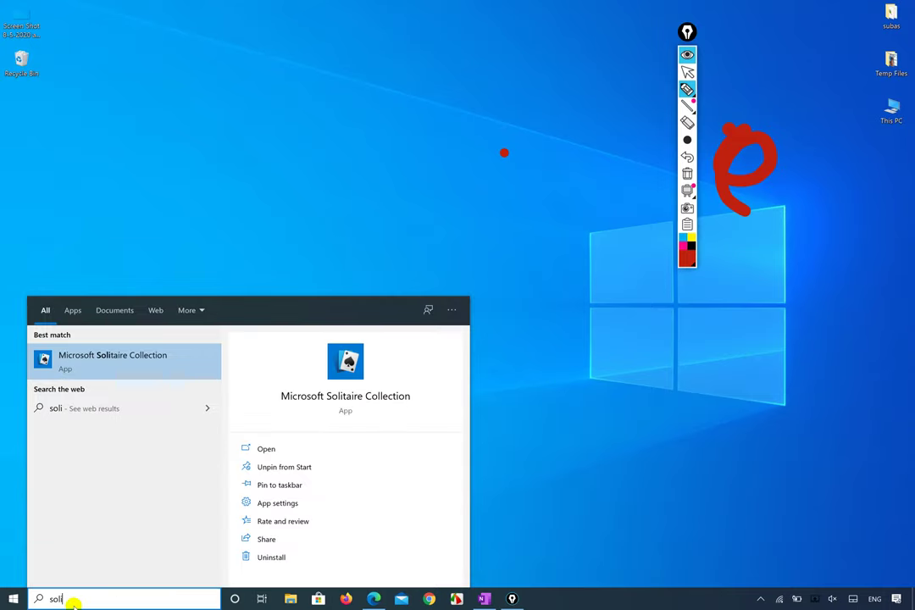
key("Return")
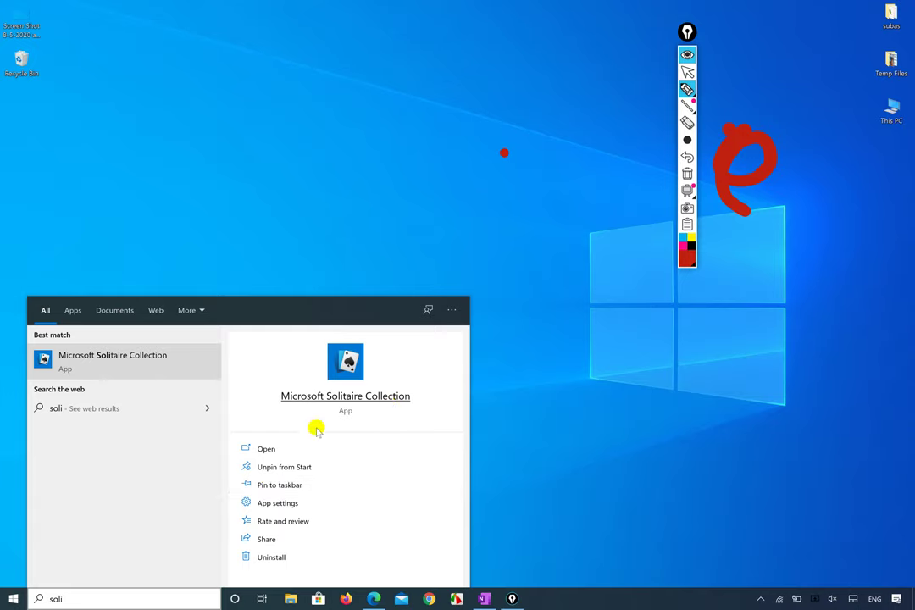
left_click(280, 469)
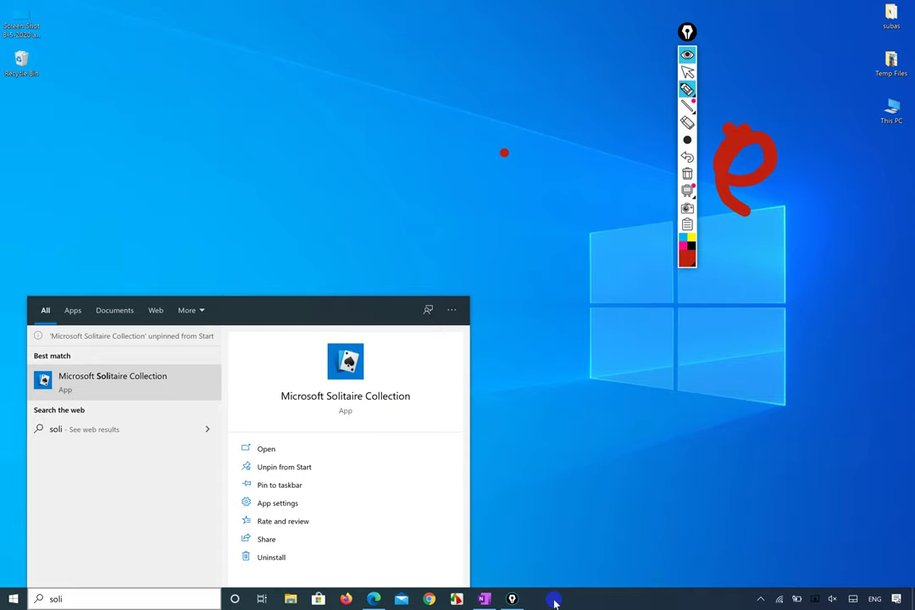
left_click(293, 484)
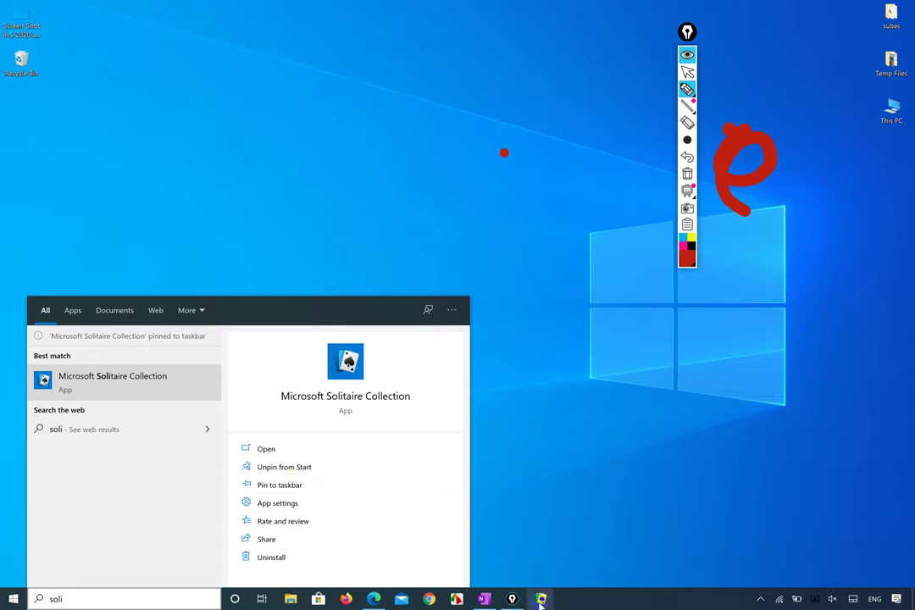
Circle the taskbar's Solitaire icon in red, undo that circle and the earlier freehand loop, and return to the cursor tool.
left_click(590, 596)
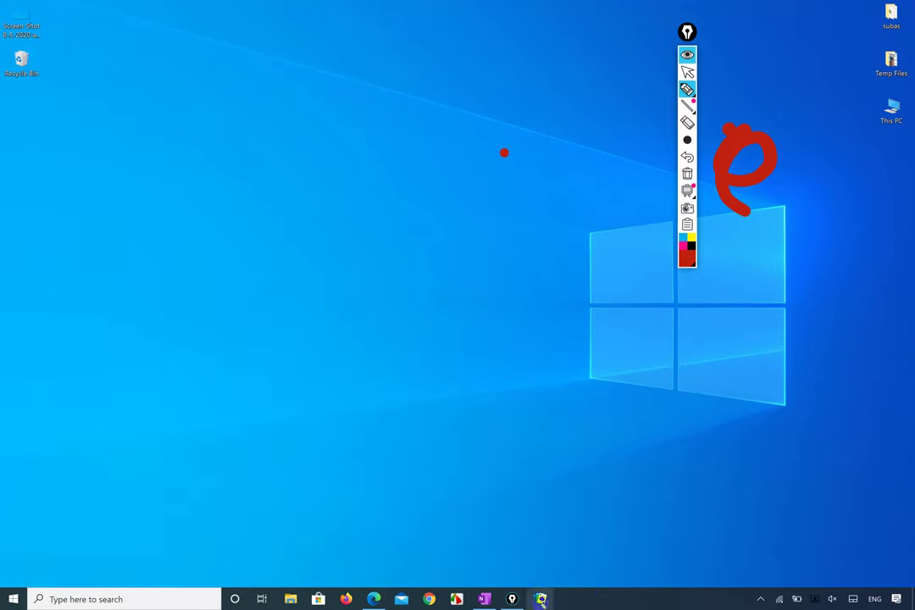
mouse_move(536, 540)
left_mouse_down()
mouse_move(582, 603)
mouse_move(507, 575)
mouse_move(567, 559)
mouse_move(504, 591)
mouse_move(543, 541)
mouse_move(535, 600)
left_mouse_up()
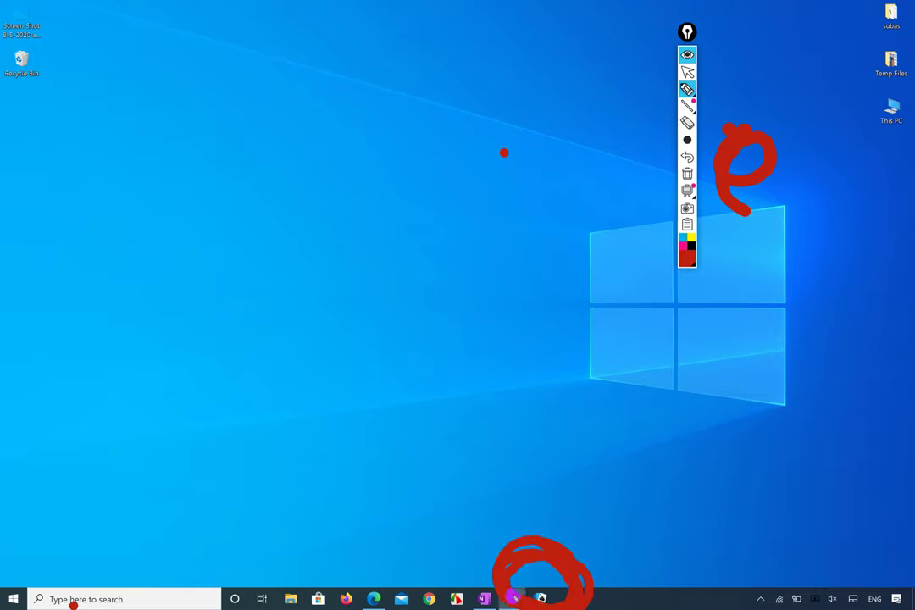
key("ctrl+z")
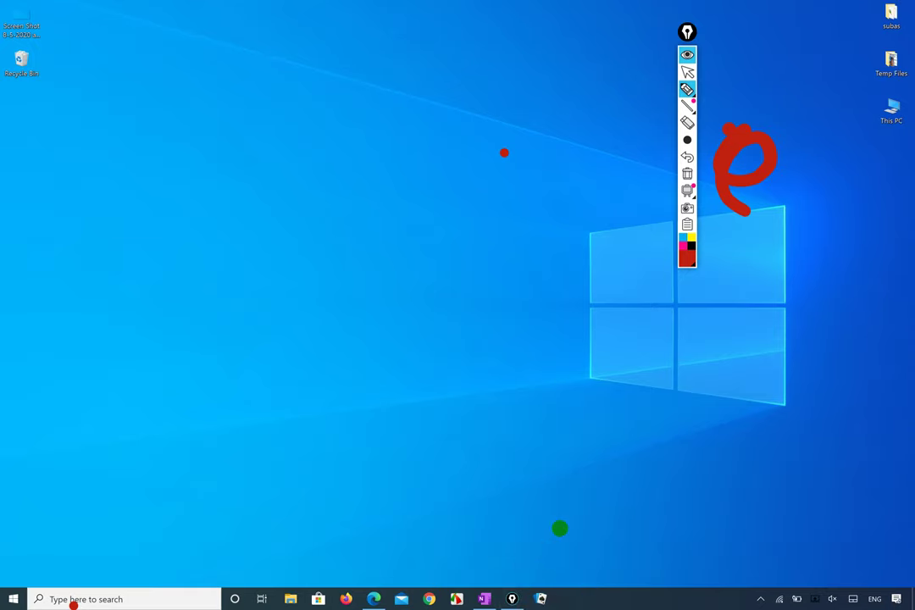
key("ctrl+z")
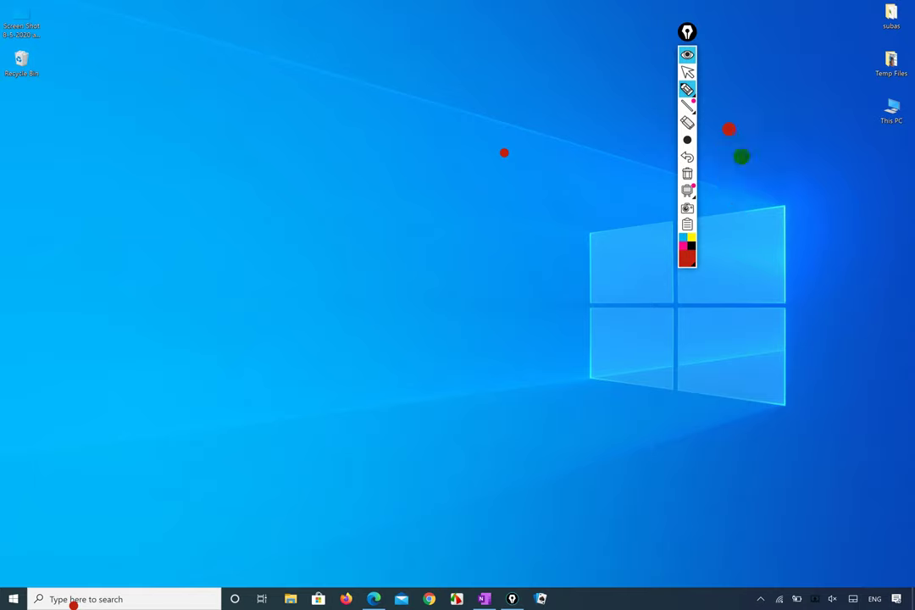
left_click(689, 68)
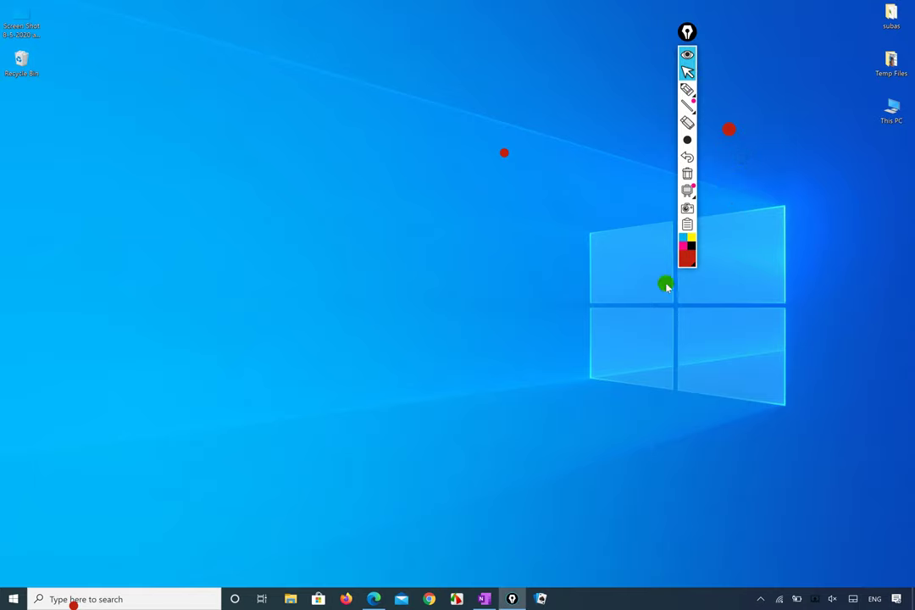
Launch Microsoft Solitaire Collection from the taskbar, move the Epic Pen toolbar clear of its window, and close the game.
left_click(541, 599)
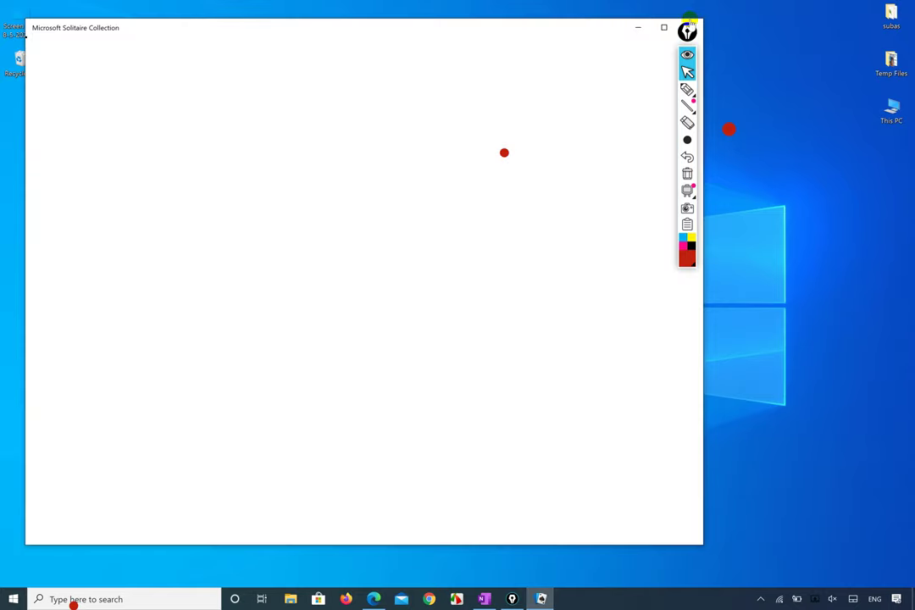
left_click_drag(689, 25, 795, 88)
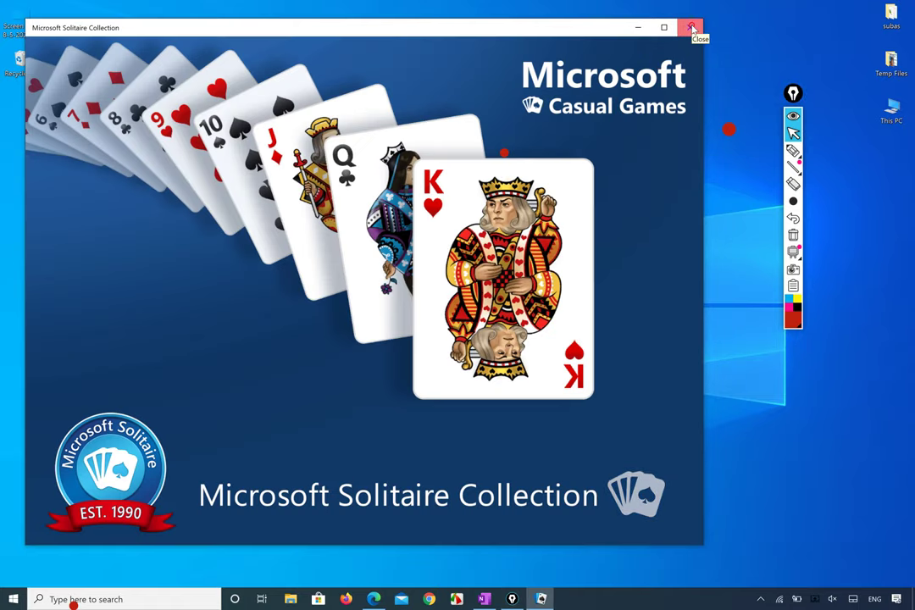
left_click(692, 29)
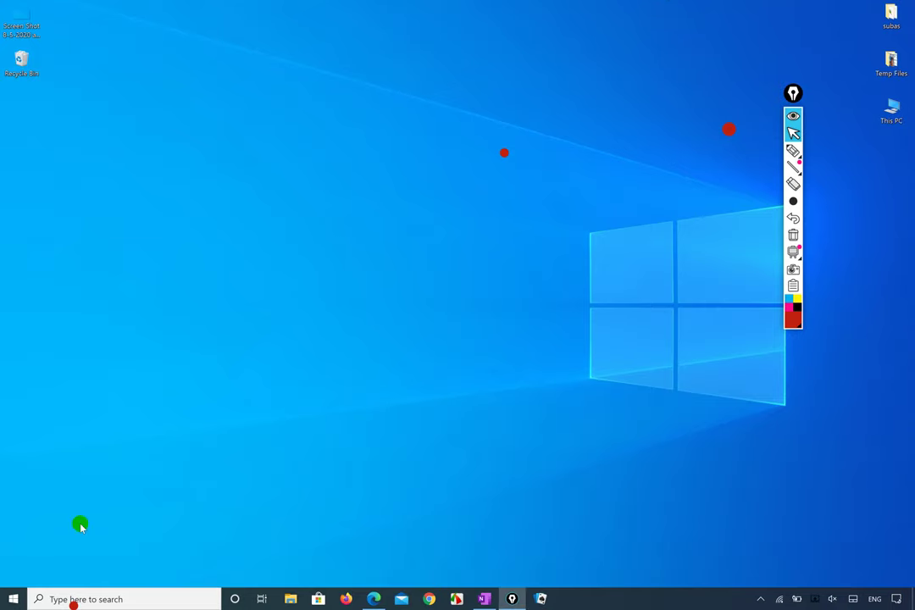
Search Windows for "soli", open Microsoft Solitaire Collection from the results, and close it.
left_click(50, 600)
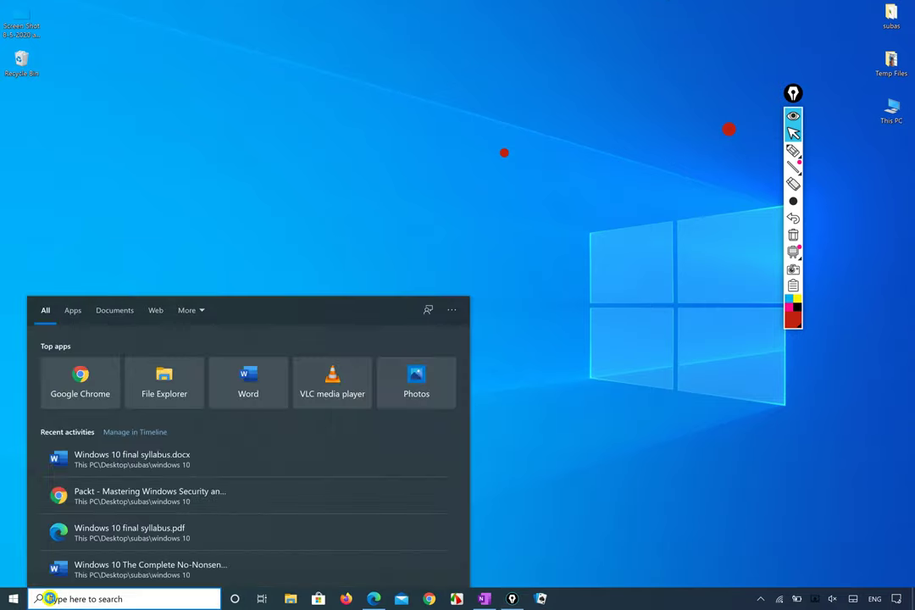
type("soli")
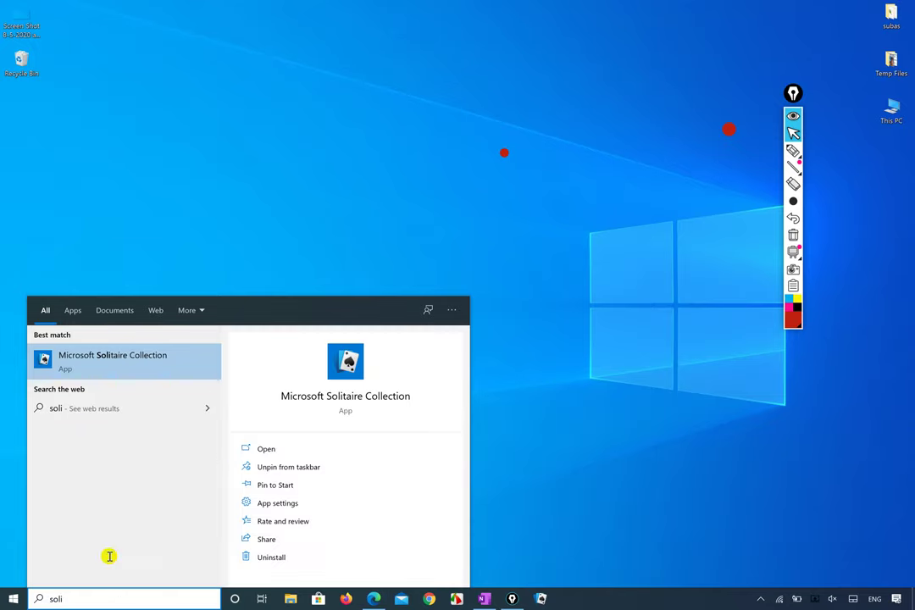
left_click(264, 450)
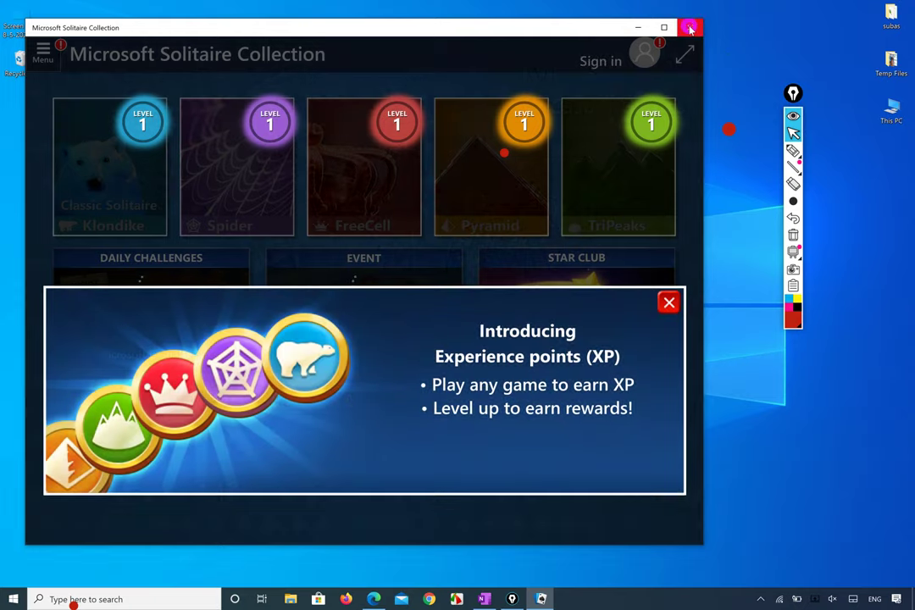
left_click(690, 27)
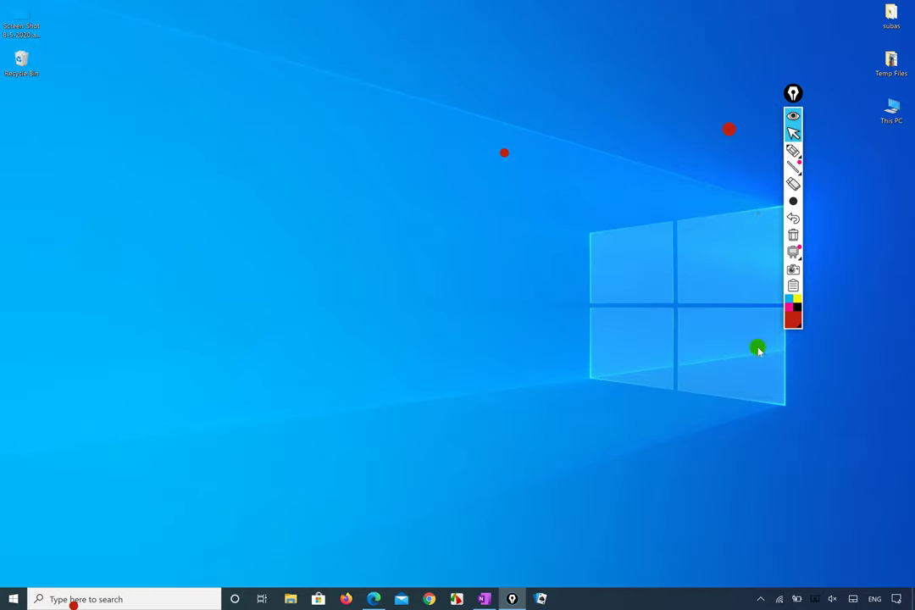
Launch Microsoft Solitaire Collection again from its pinned taskbar icon and close its window.
left_click(541, 600)
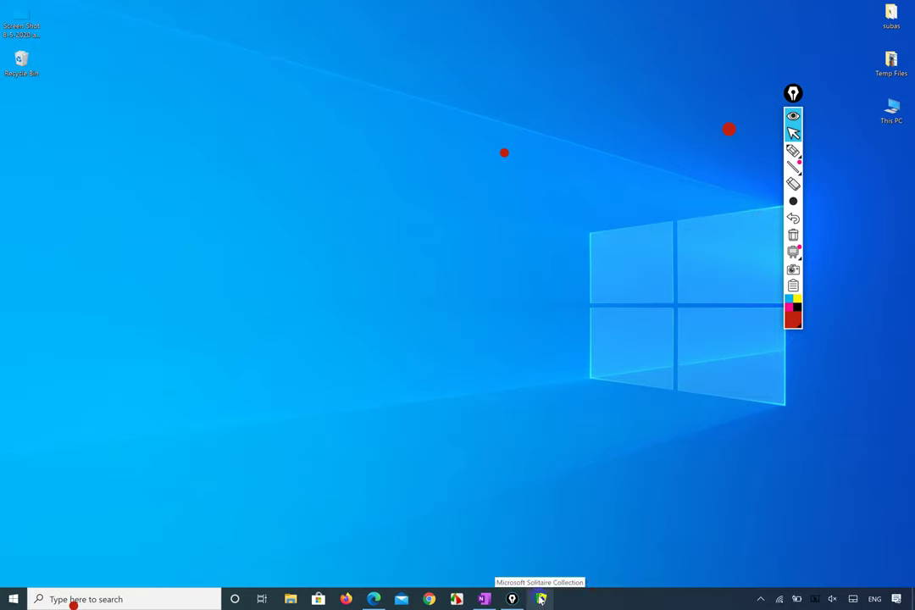
left_click(542, 599)
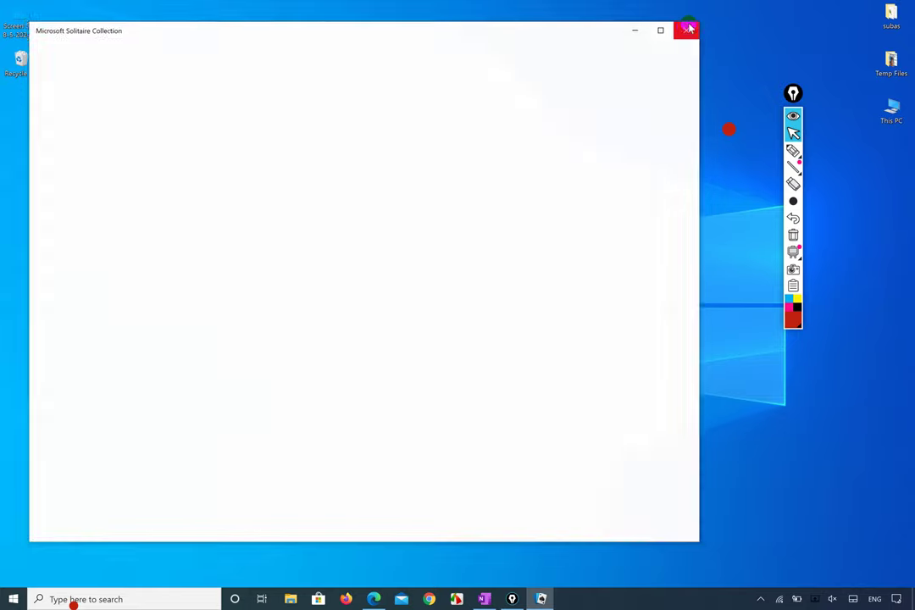
left_click(688, 30)
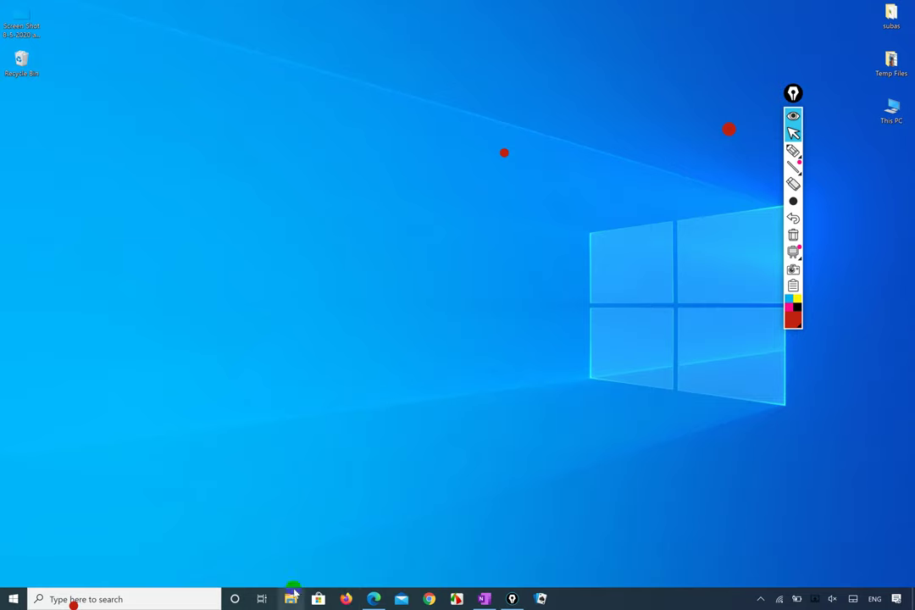
Launch Sublime Text 3 from the recently added apps in Start, bringing up the untitled document with the basic HTML skeleton.
left_click(131, 599)
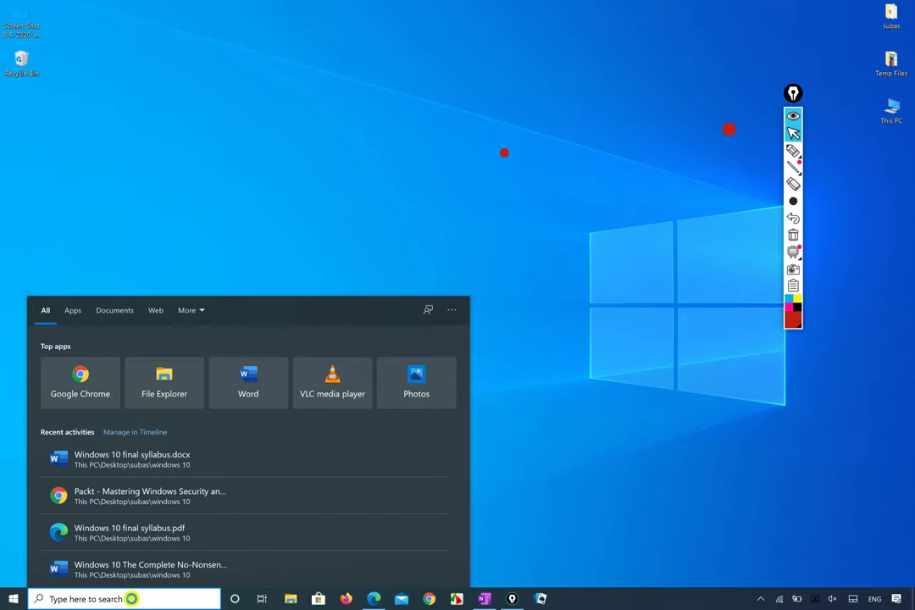
left_click(13, 599)
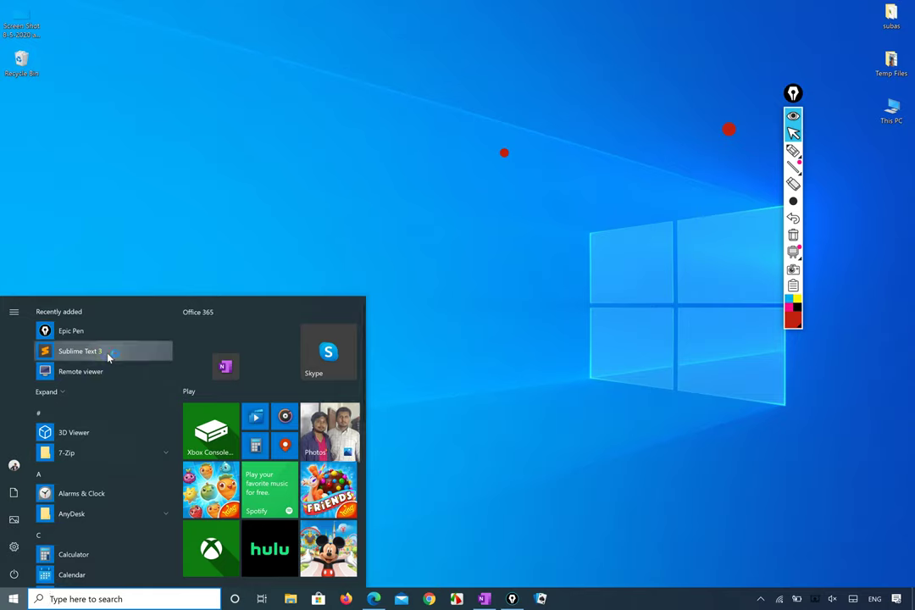
left_click(107, 356)
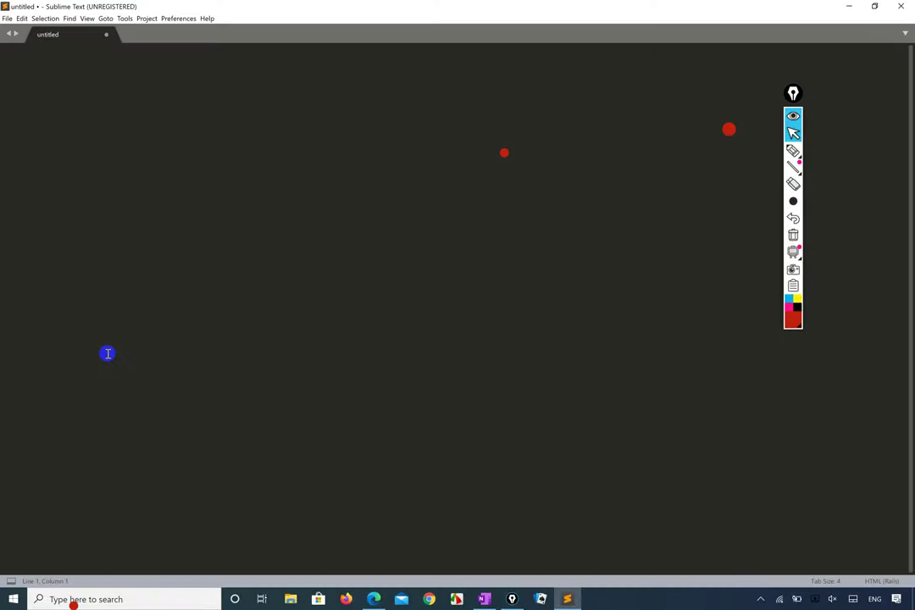
type("<!DOCTYPE html> <html> <head> \t<title></title> </head> <body>  </body> </html>")
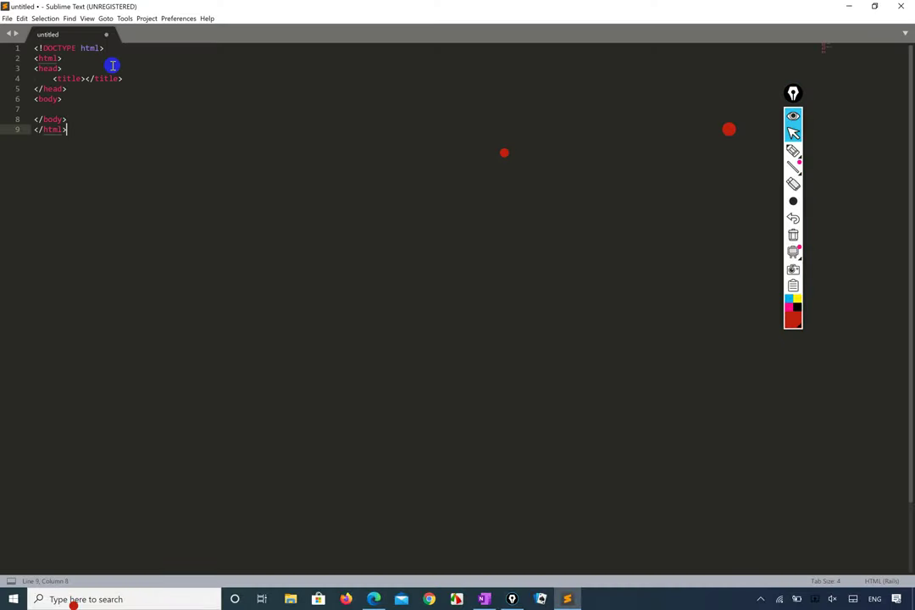
Highlight the entire HTML skeleton in the untitled document and clear the selection.
left_click(76, 97)
left_click(82, 78)
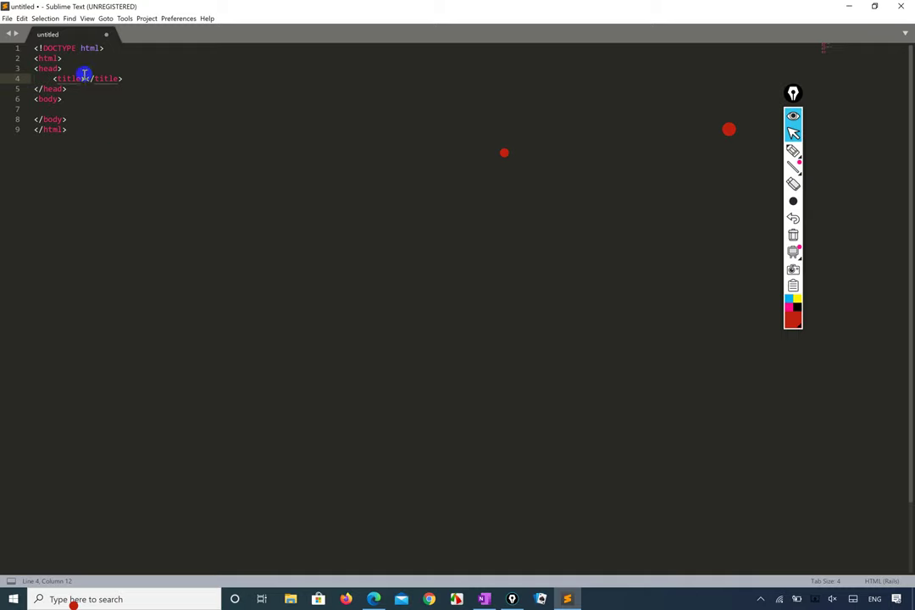
left_click_drag(96, 145, 40, 34)
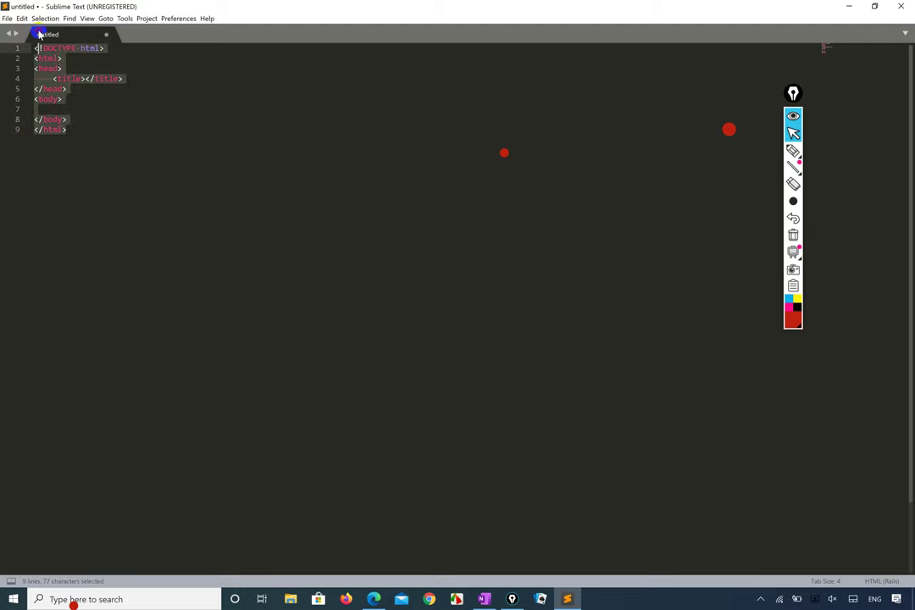
left_click(134, 132)
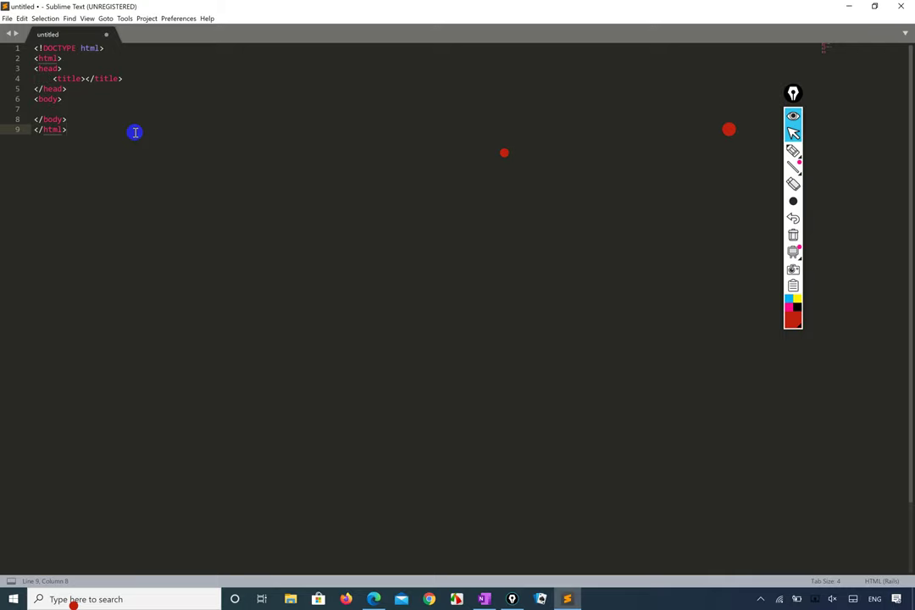
Draw a red freehand circle around the Sublime Text icon on the taskbar with Epic Pen, and return to the cursor tool.
left_click(793, 133)
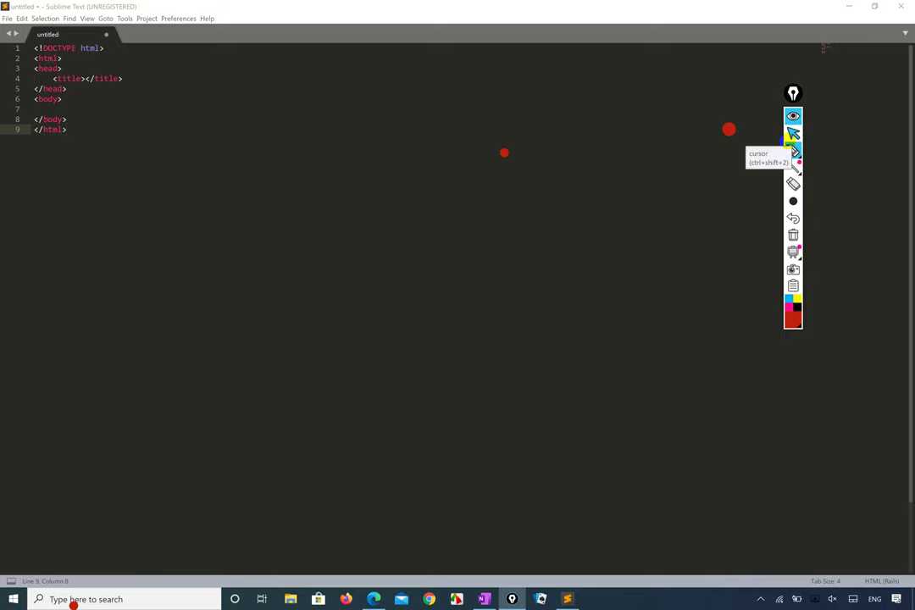
left_click(793, 150)
mouse_move(538, 568)
left_mouse_down()
mouse_move(588, 547)
mouse_move(607, 598)
mouse_move(536, 564)
mouse_move(606, 560)
mouse_move(566, 533)
left_mouse_up()
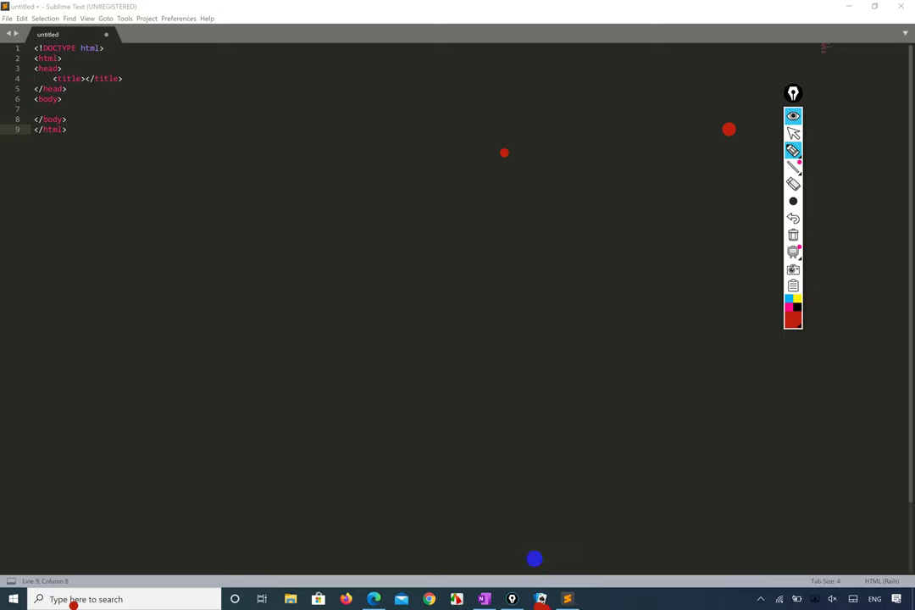
mouse_move(592, 593)
left_mouse_down()
mouse_move(554, 570)
mouse_move(538, 600)
mouse_move(600, 597)
left_mouse_up()
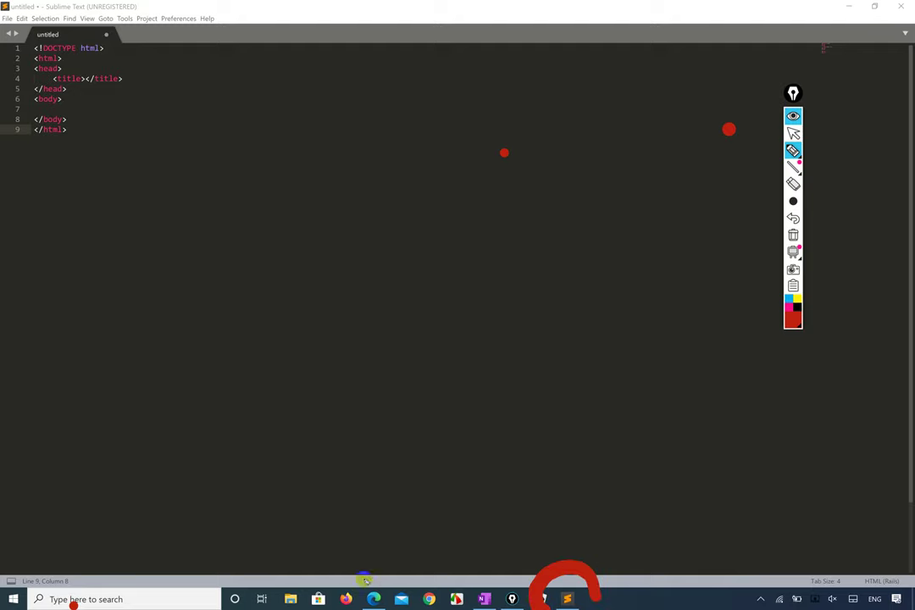
left_click(793, 133)
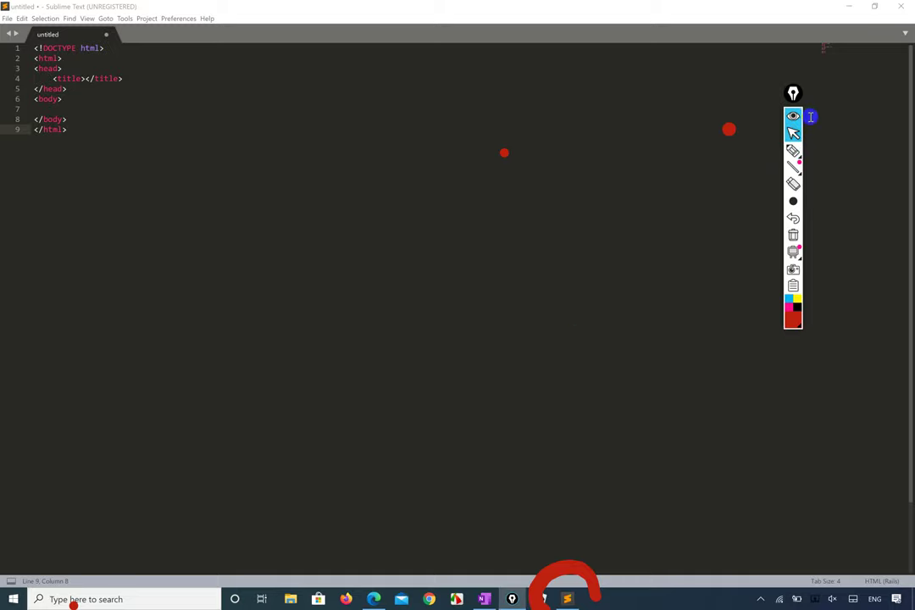
Show the desktop, bring the Windows 10 final syllabus PDF forward in Edge, and return to the desktop.
key("super+d")
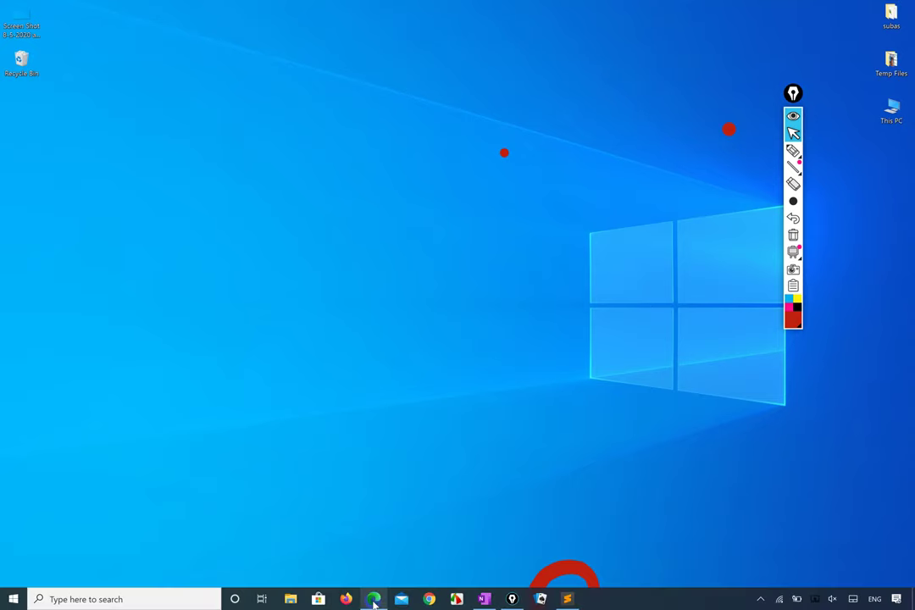
mouse_move(374, 599)
left_click(381, 505)
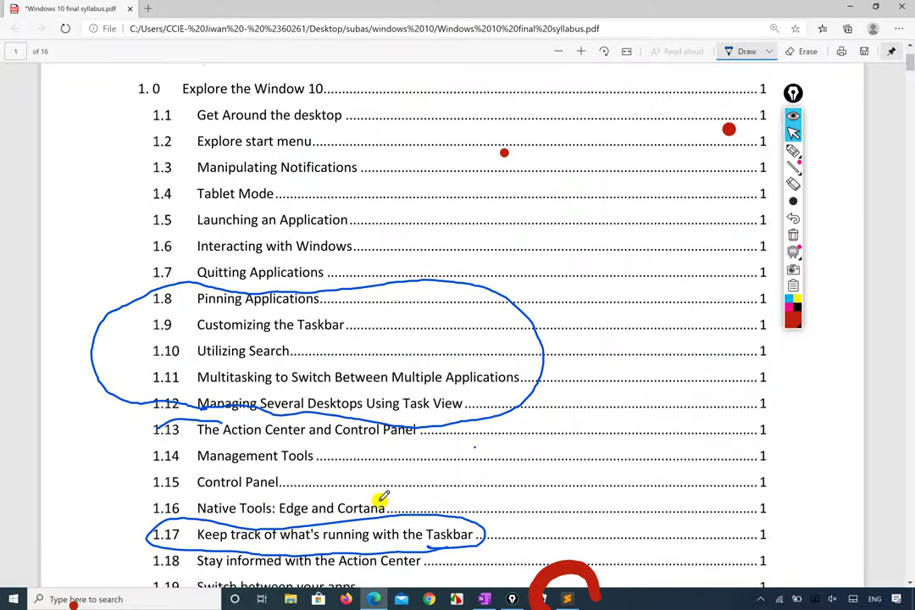
key("super+d")
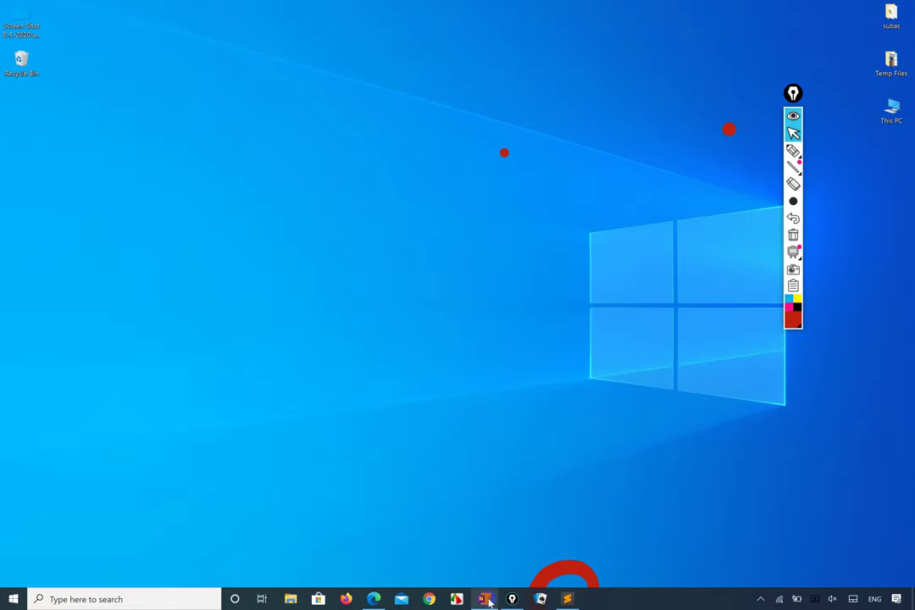
Preview the running apps on the taskbar, bring the Sublime Text window forward, and minimize it again.
mouse_move(489, 601)
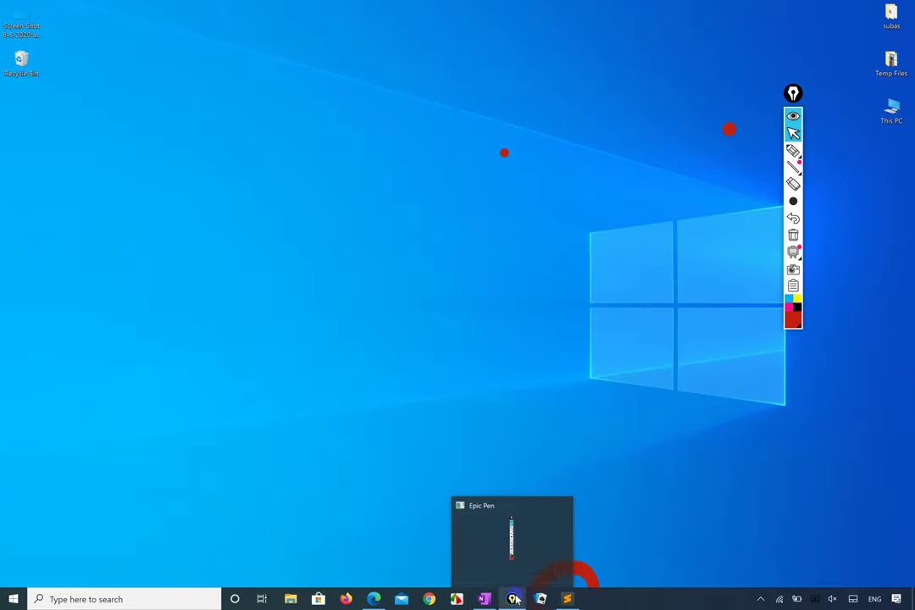
mouse_move(568, 599)
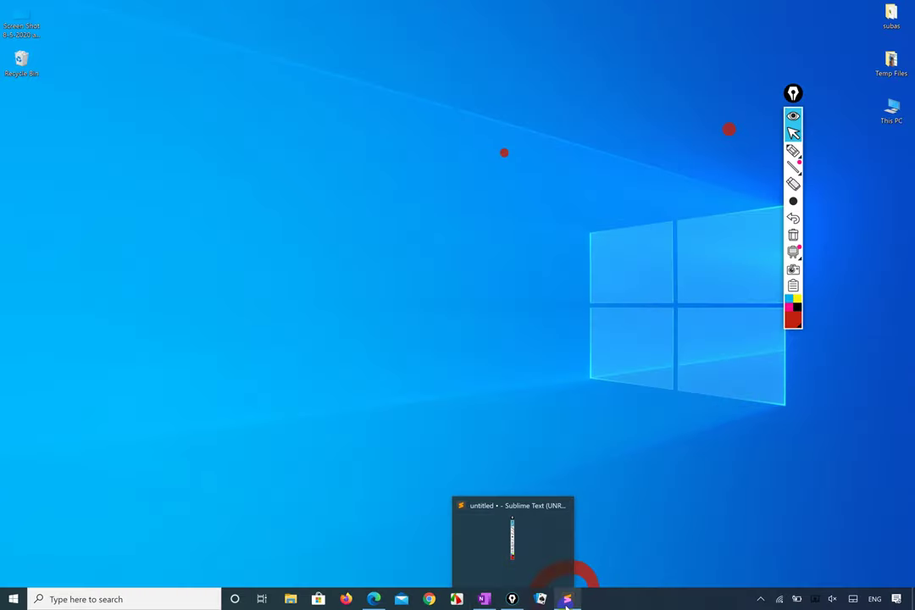
mouse_move(563, 527)
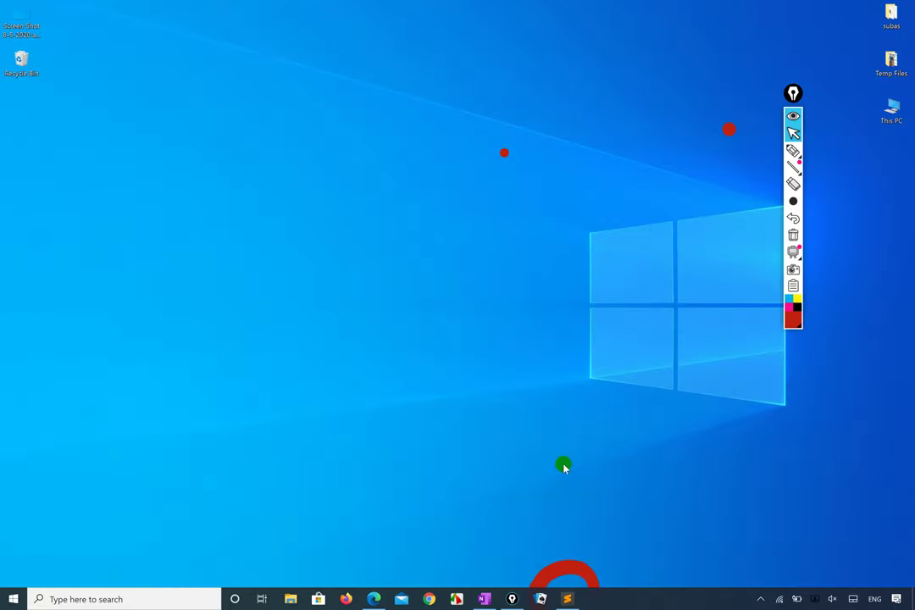
left_click(569, 599)
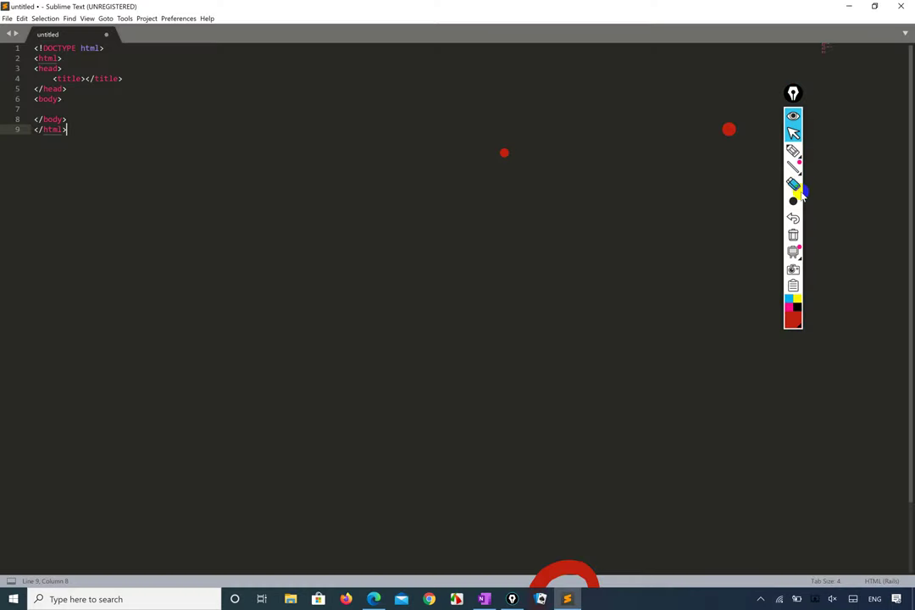
left_click(849, 6)
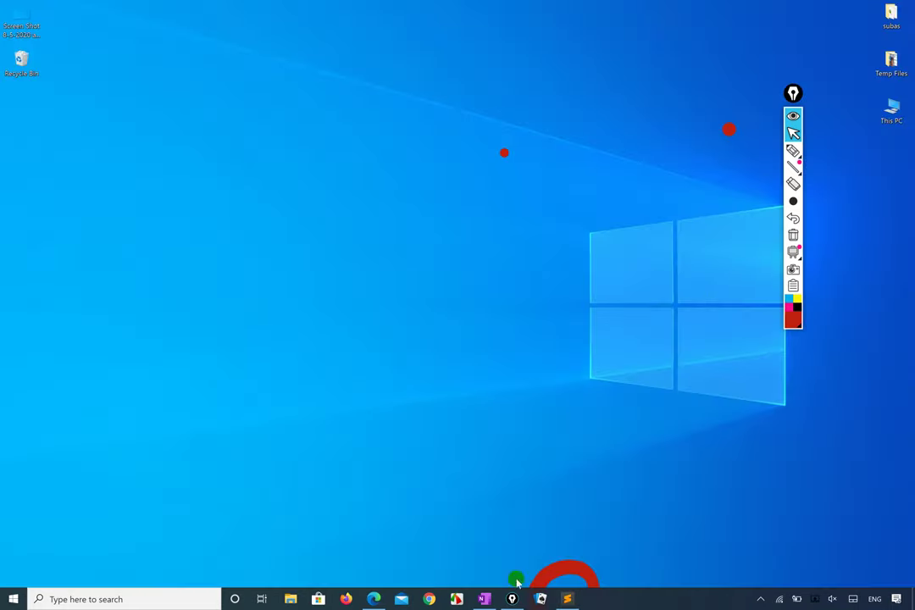
Pin Sublime Text 3 to the taskbar, bring its window up from there, and close it.
left_click(568, 599)
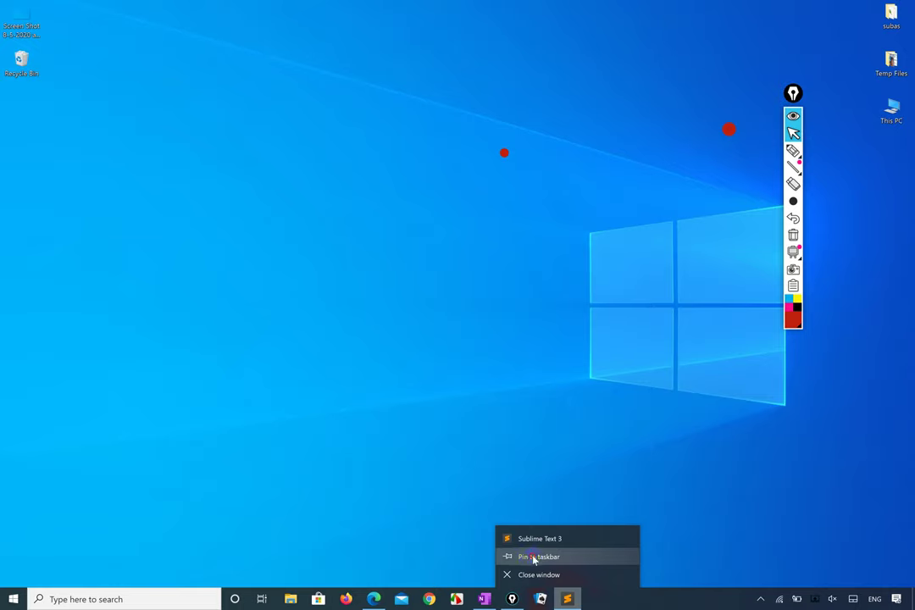
left_click(534, 558)
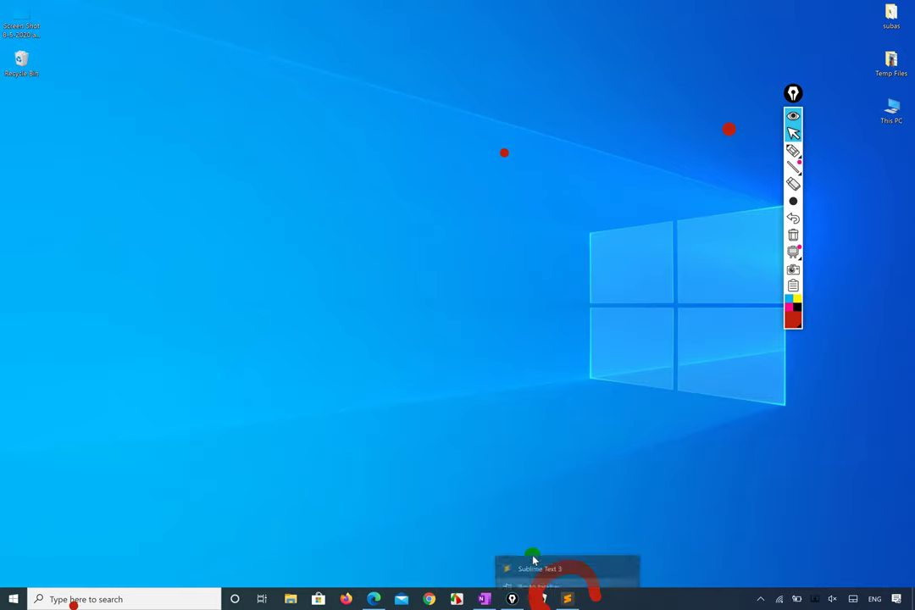
left_click(568, 599)
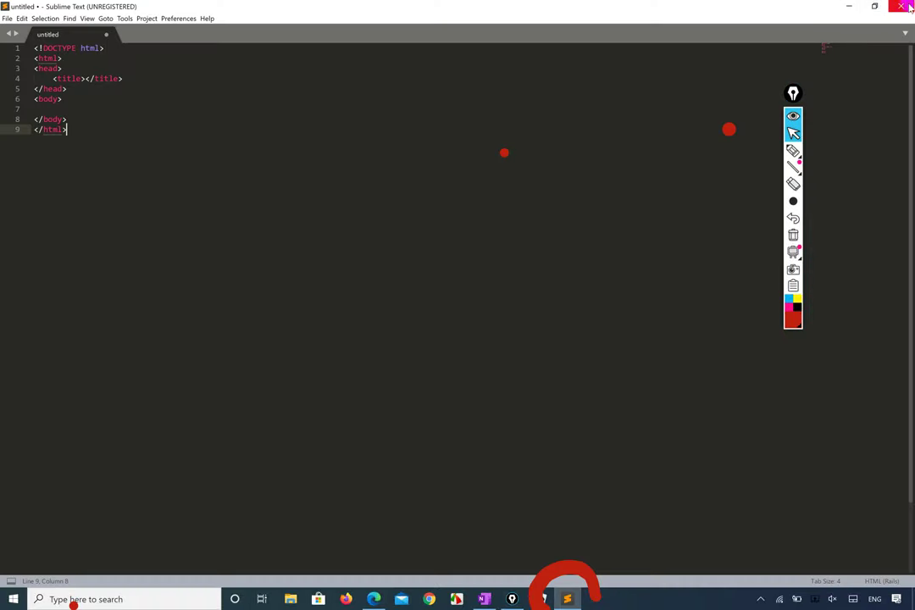
left_click(850, 6)
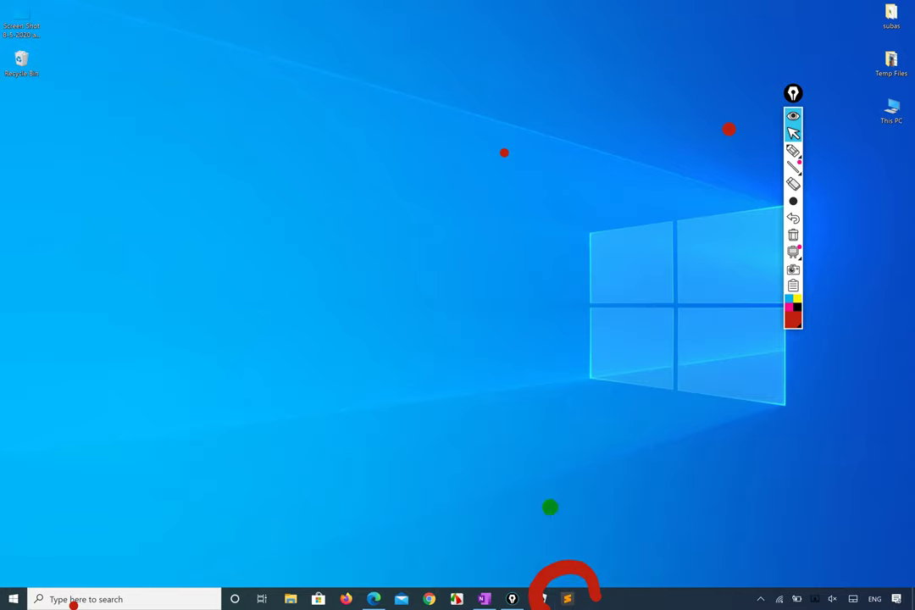
Undo the red circle around the Sublime Text taskbar icon in Epic Pen and return to the cursor tool.
left_click(794, 150)
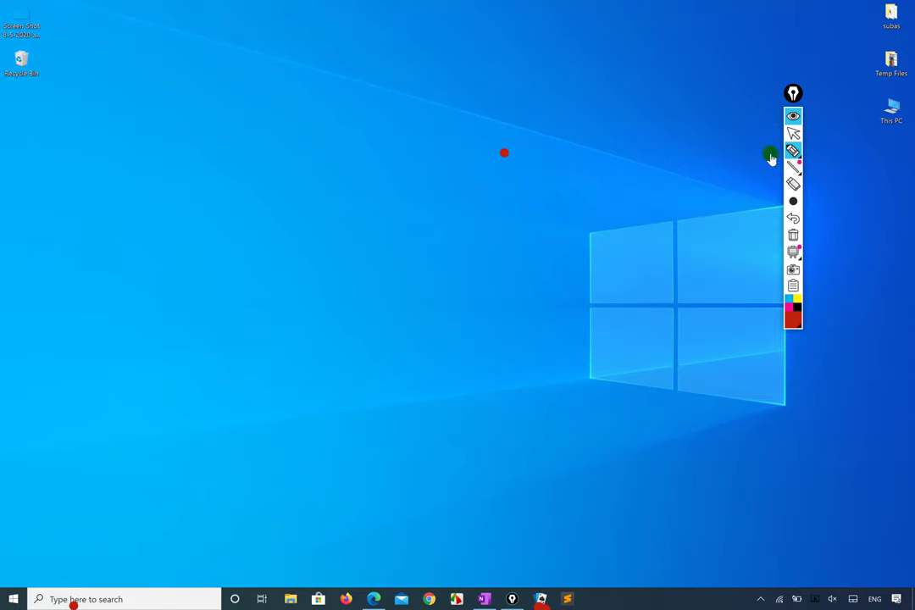
left_click(793, 133)
Launch VLC media player by searching Windows for "vlc", and restore its window down and maximize it again.
left_click(137, 600)
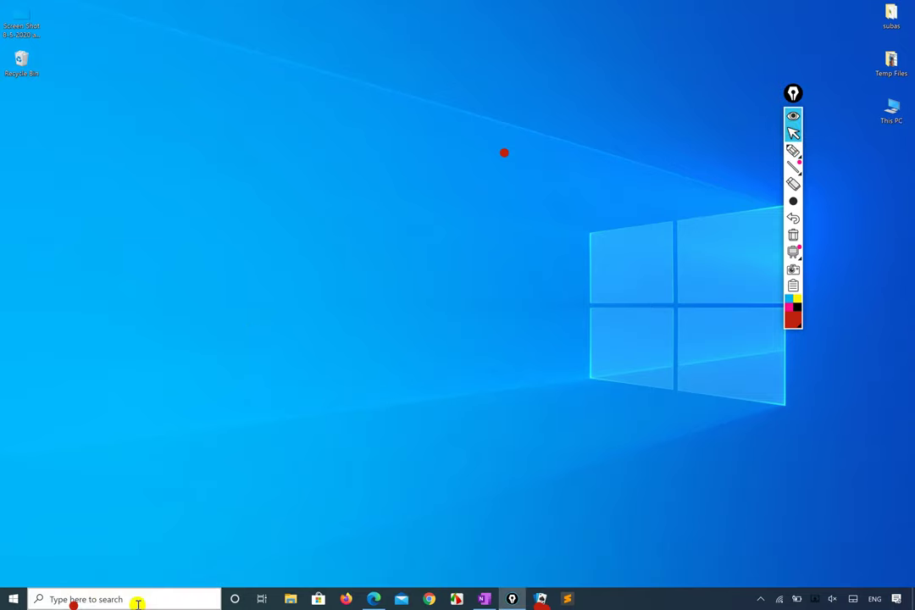
type("v")
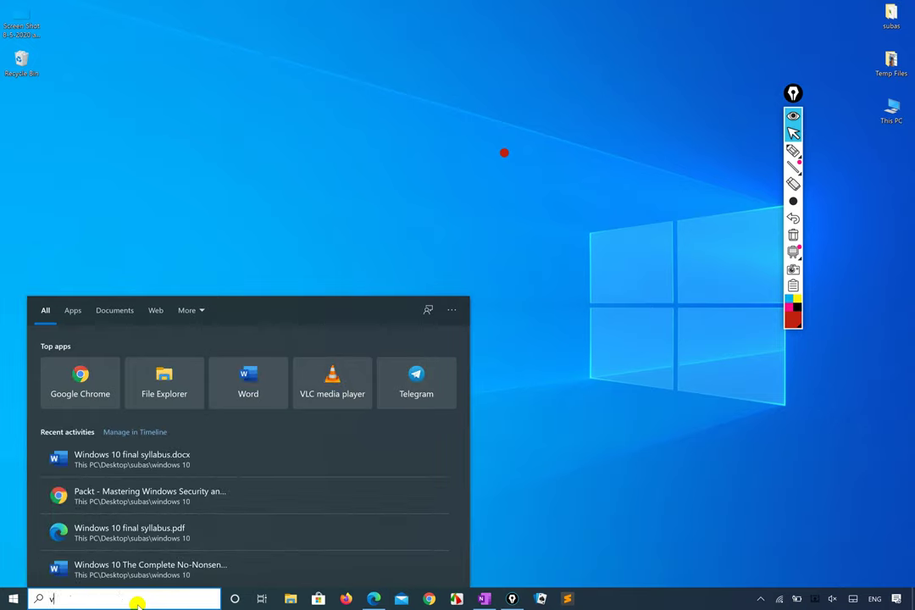
type("lc")
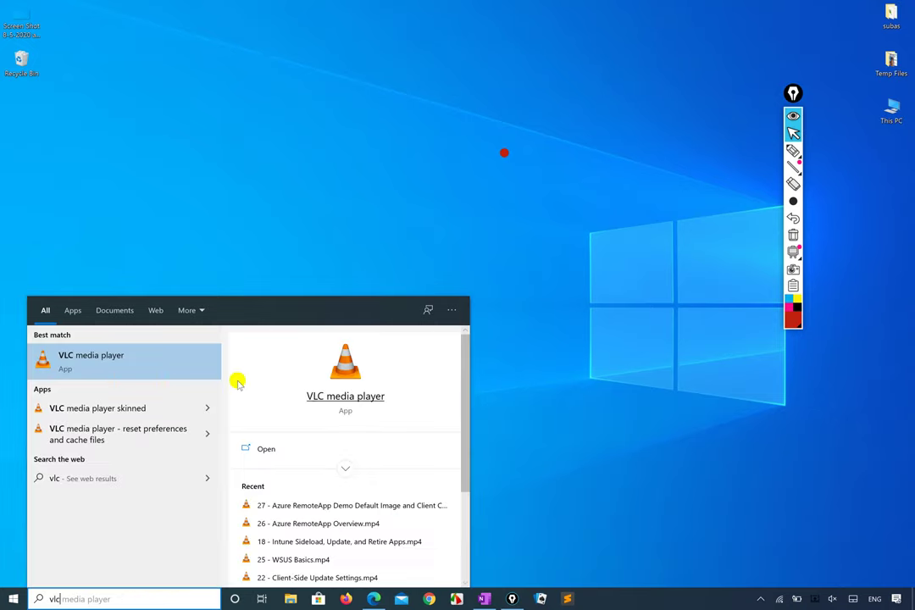
left_click(258, 453)
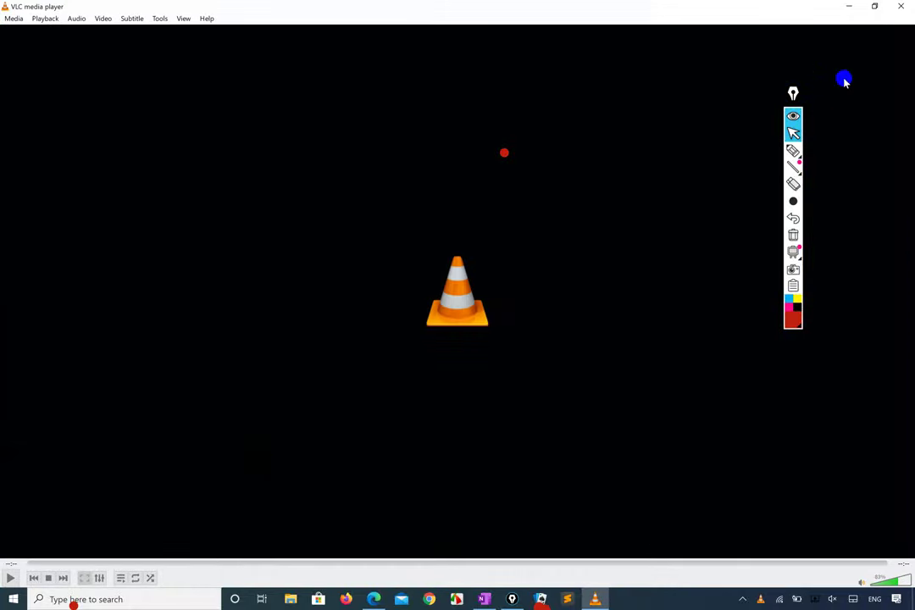
left_click(876, 7)
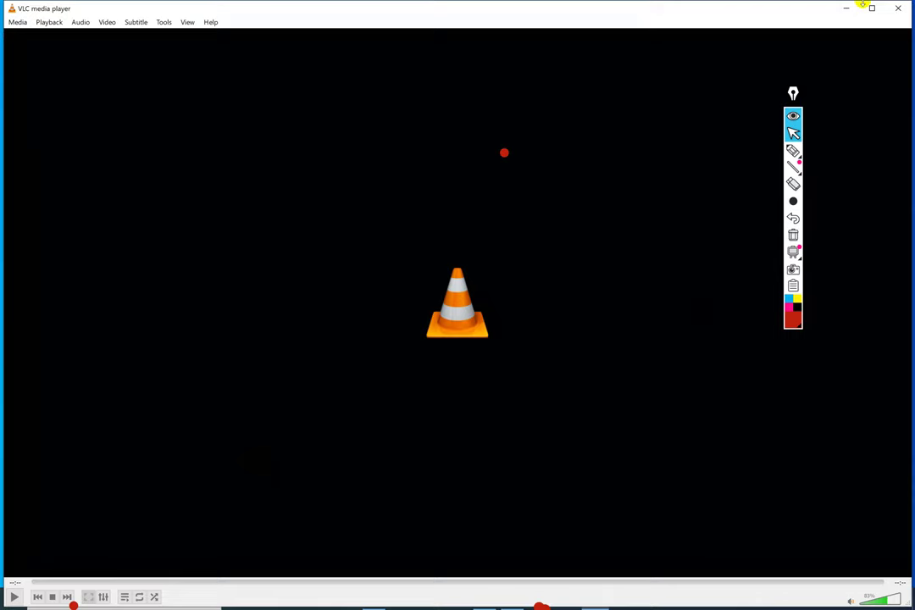
left_click(873, 9)
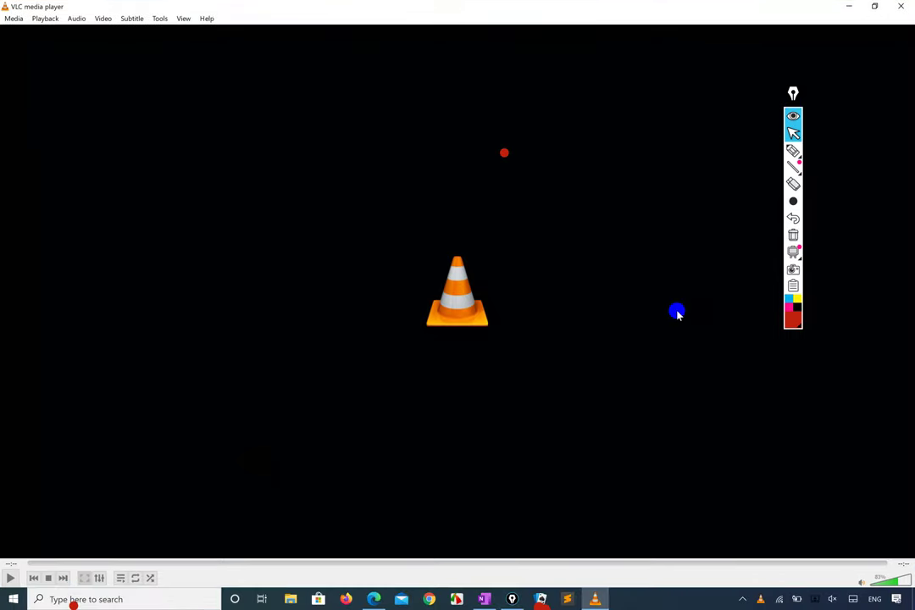
Draw a thick red freehand arc around the VLC icon on the taskbar with Epic Pen, and close VLC media player.
left_click(793, 151)
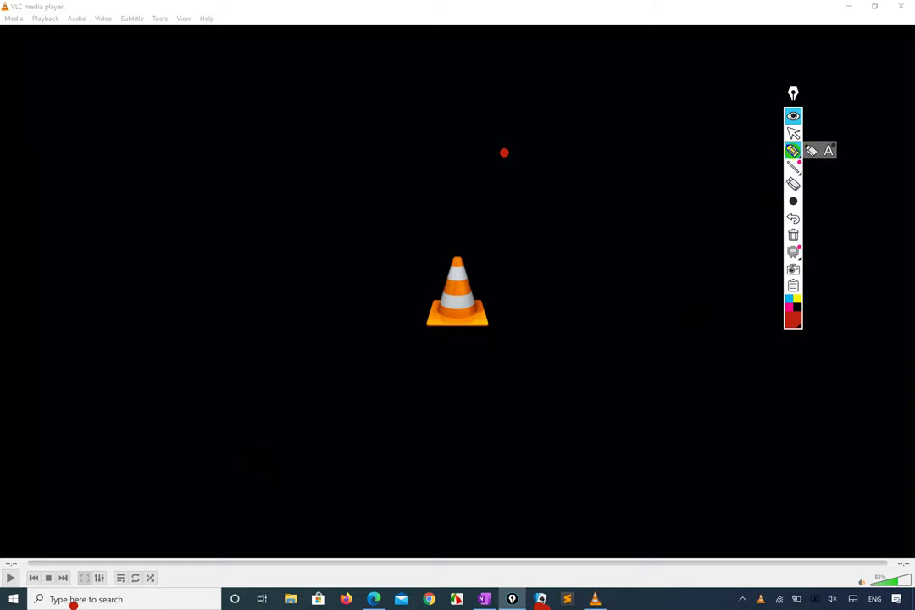
left_click(658, 588)
mouse_move(597, 607)
left_mouse_down()
mouse_move(623, 597)
mouse_move(568, 572)
mouse_move(516, 597)
mouse_move(586, 573)
mouse_move(618, 594)
mouse_move(533, 577)
mouse_move(536, 564)
mouse_move(623, 596)
mouse_move(523, 584)
mouse_move(605, 563)
mouse_move(554, 555)
left_mouse_up()
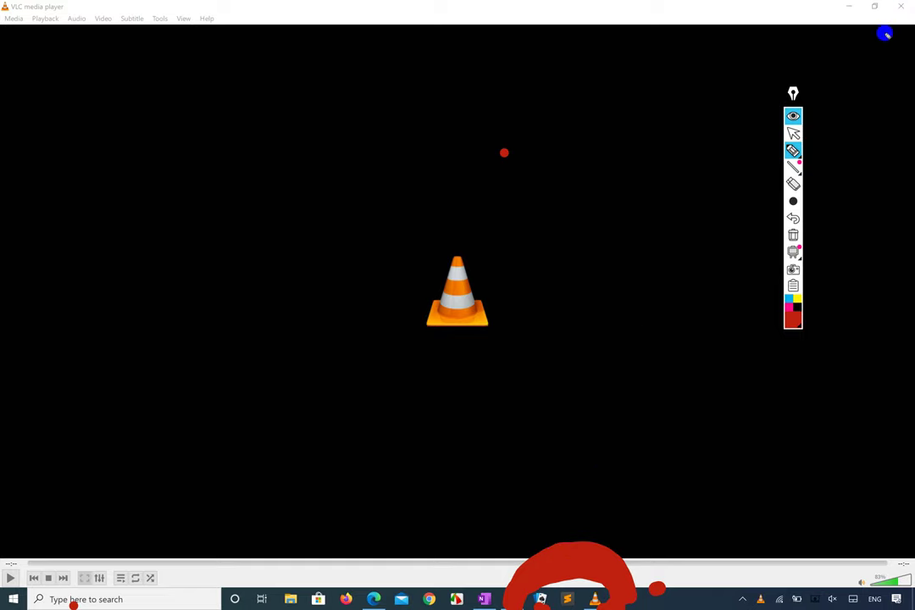
left_click(793, 133)
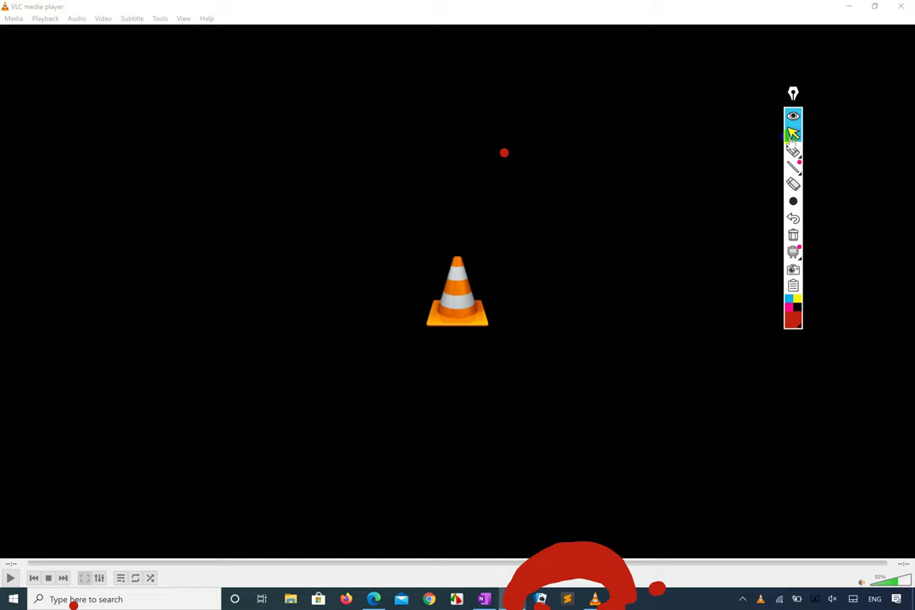
left_click(905, 7)
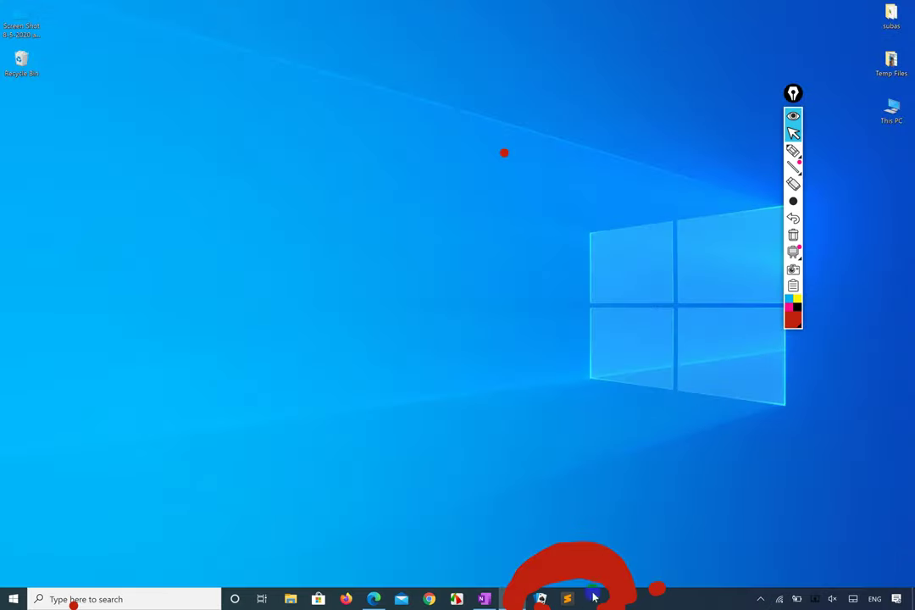
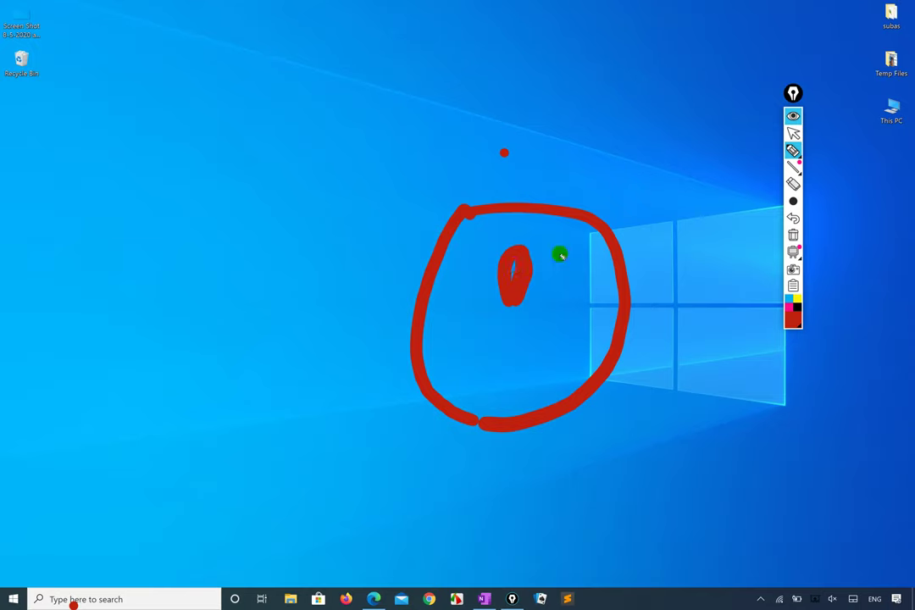
Sketch the left and right button outlines inside the red mouse drawing and put a red dot on each button.
mouse_move(569, 226)
left_mouse_down()
mouse_move(559, 221)
mouse_move(542, 255)
mouse_move(523, 233)
mouse_move(504, 274)
mouse_move(539, 314)
mouse_move(513, 299)
mouse_move(439, 310)
left_mouse_up()
mouse_move(472, 253)
left_mouse_down()
mouse_move(456, 261)
mouse_move(469, 258)
left_mouse_up()
left_click_drag(573, 264, 583, 267)
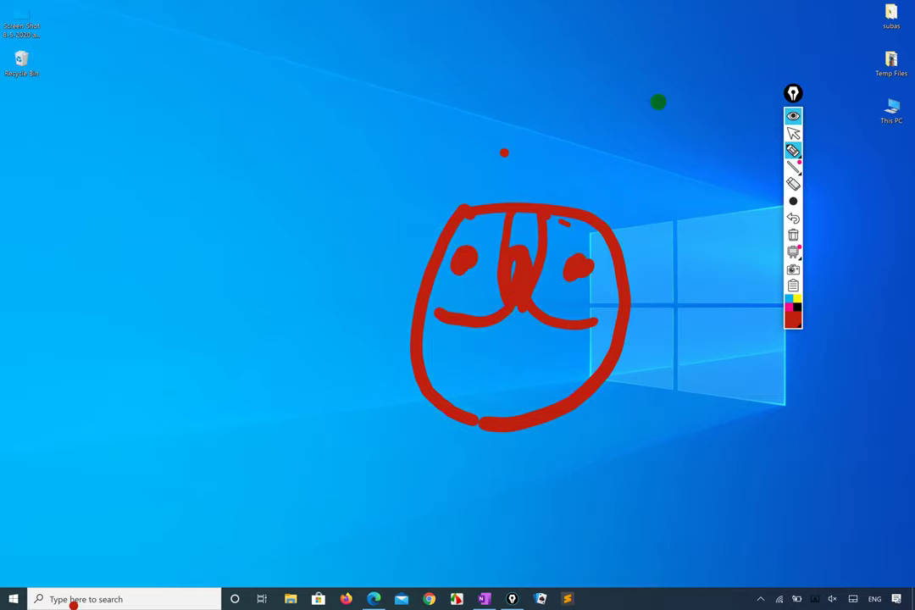
Switch the pen colour to bright green, and draw a cross over the mouse sketch's left button and a tick on its right button.
left_click(793, 316)
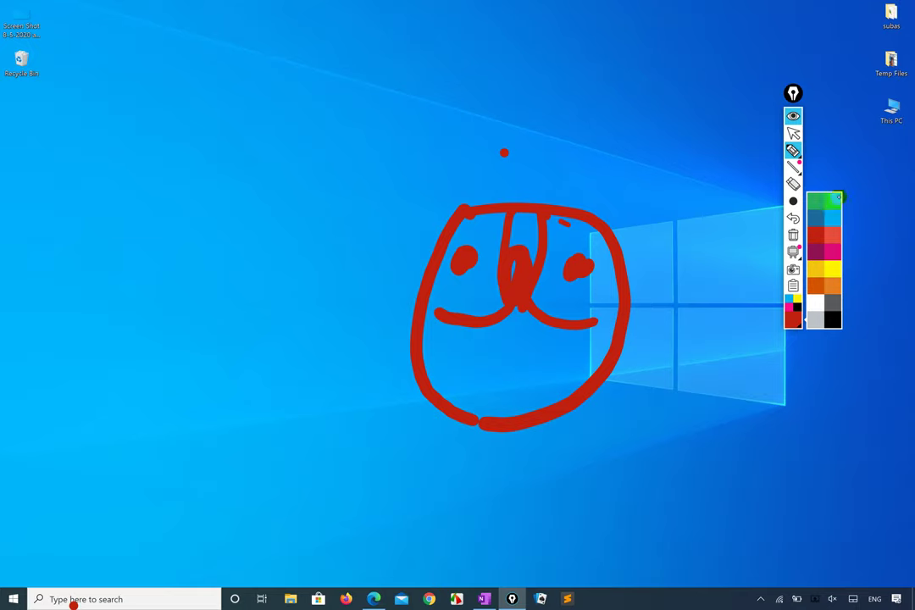
left_click(837, 198)
left_click_drag(443, 176, 466, 358)
mouse_move(363, 234)
left_mouse_down()
mouse_move(445, 257)
mouse_move(505, 253)
left_mouse_up()
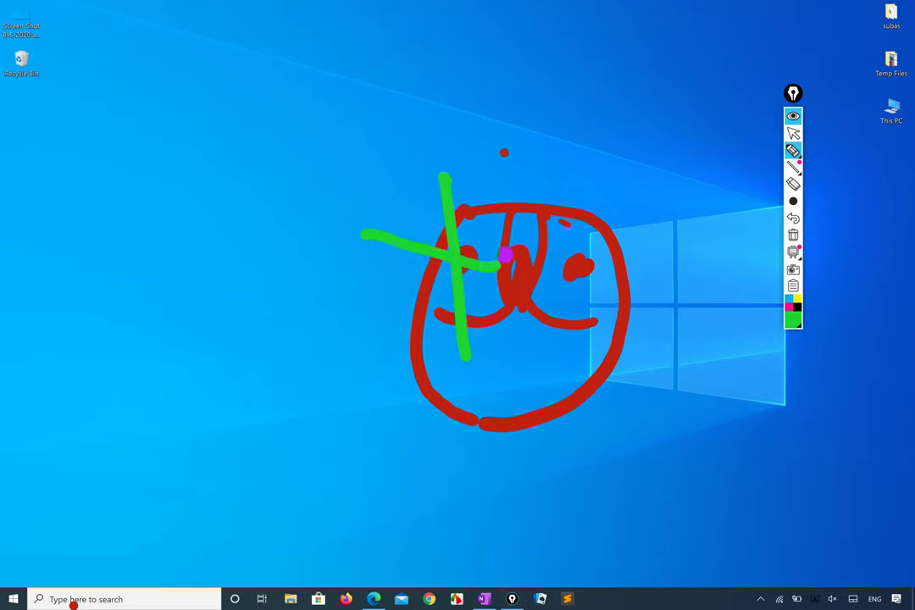
left_click_drag(596, 268, 694, 227)
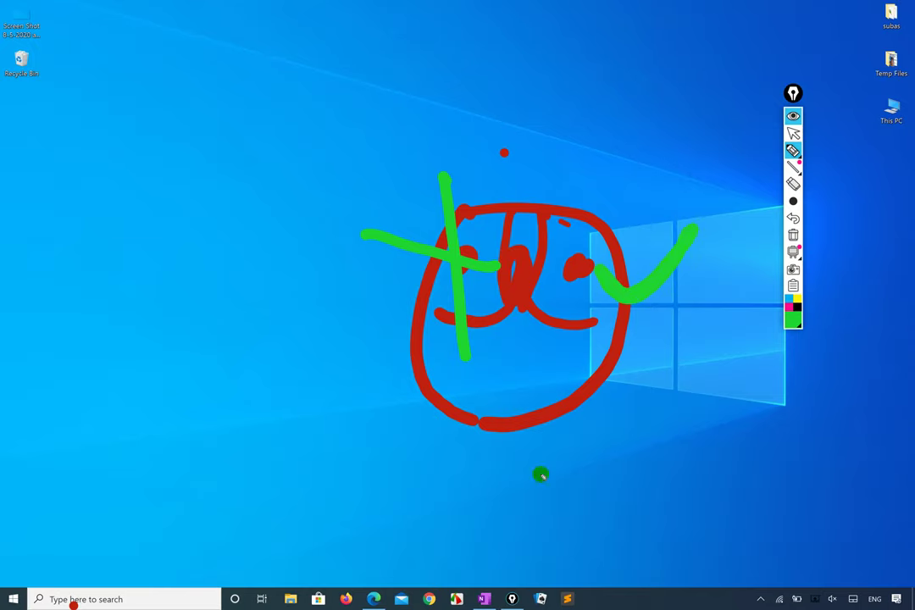
Draw a large green freehand rectangle as a touchpad to the left of the mouse sketch.
mouse_move(103, 244)
left_mouse_down()
mouse_move(109, 351)
mouse_move(183, 233)
mouse_move(337, 333)
mouse_move(129, 383)
left_mouse_up()
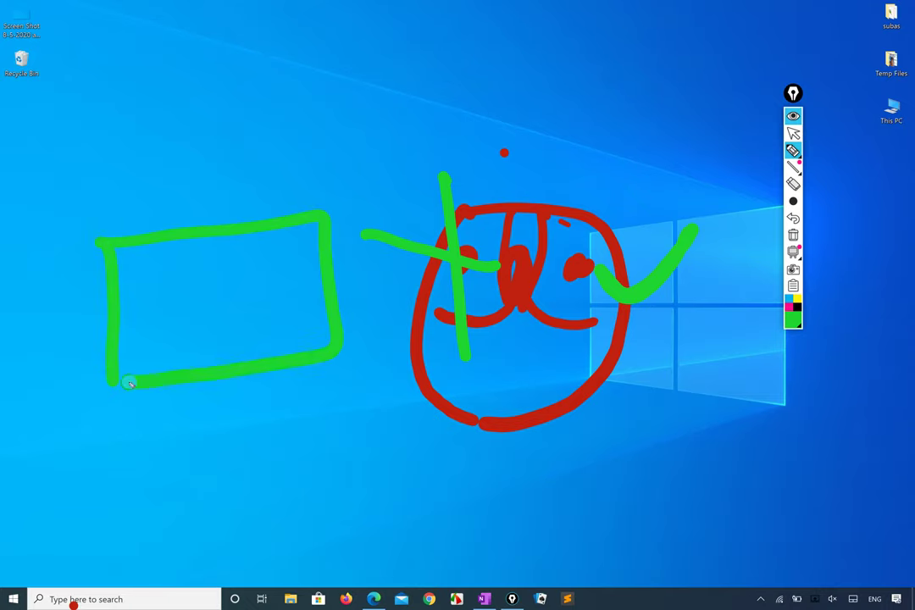
Try dividing the lower part of the green touchpad rectangle into two button areas.
left_click_drag(205, 242, 208, 347)
key("ctrl+z")
mouse_move(119, 333)
left_mouse_down()
mouse_move(279, 298)
mouse_move(320, 303)
left_mouse_up()
left_click_drag(215, 332, 218, 366)
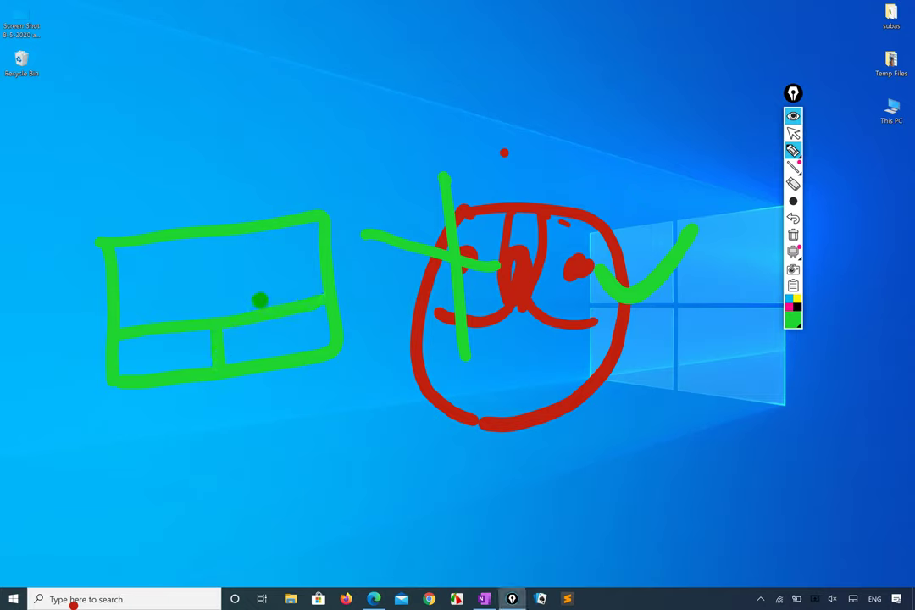
mouse_move(252, 329)
left_mouse_down()
mouse_move(241, 319)
mouse_move(307, 302)
mouse_move(302, 309)
left_mouse_up()
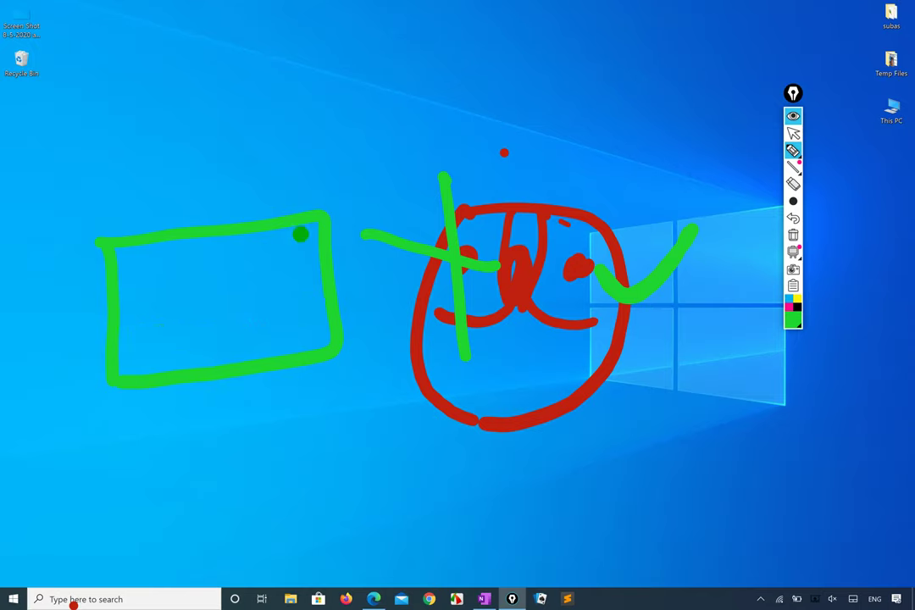
Mark the lower-left and lower-right areas inside the green touchpad rectangle with green dots.
left_click(146, 350)
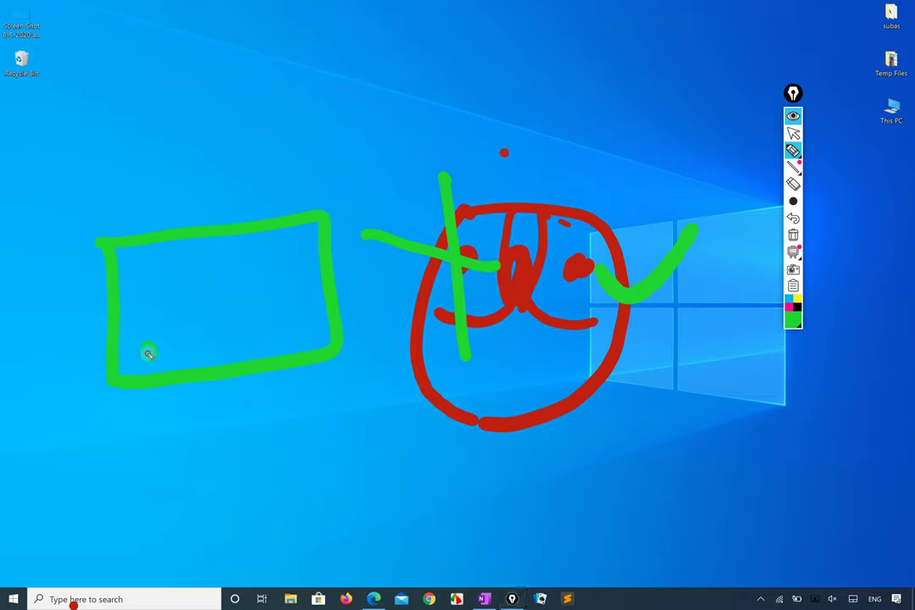
left_click_drag(255, 340, 273, 332)
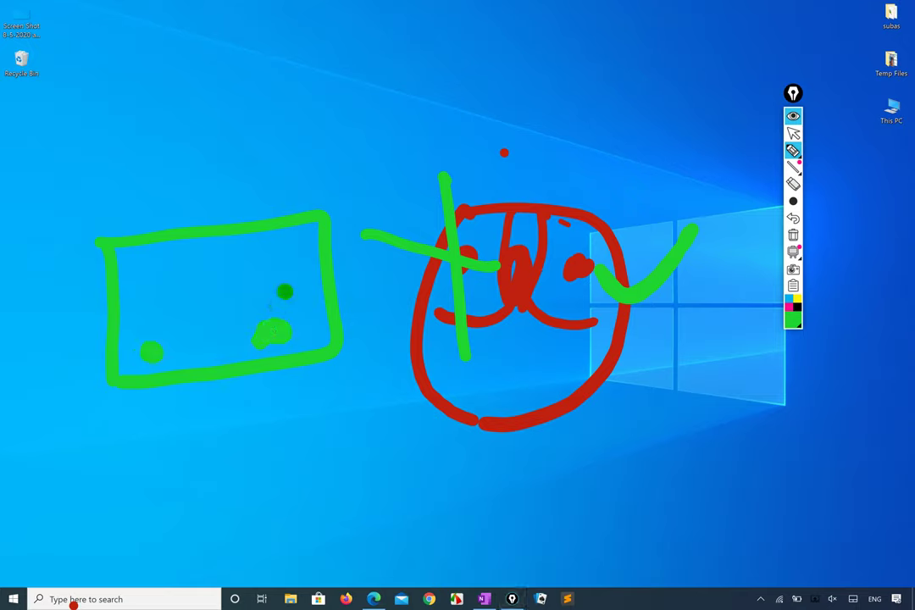
Draw pink ticks at the touchpad's right dot and the mouse sketch's right button, and a pink cross below the touchpad's left dot.
left_click(793, 307)
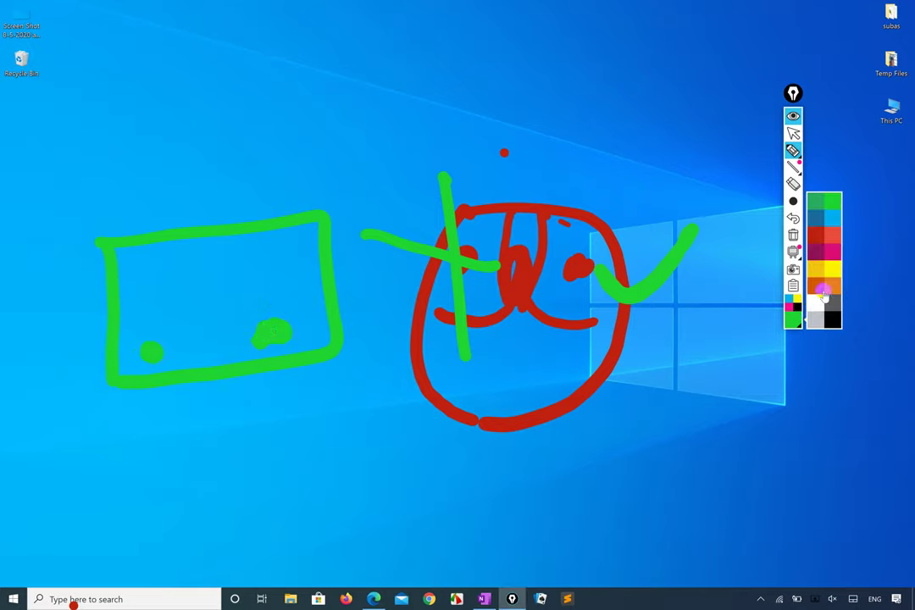
left_click(835, 253)
mouse_move(270, 336)
left_mouse_down()
mouse_move(284, 374)
mouse_move(380, 293)
left_mouse_up()
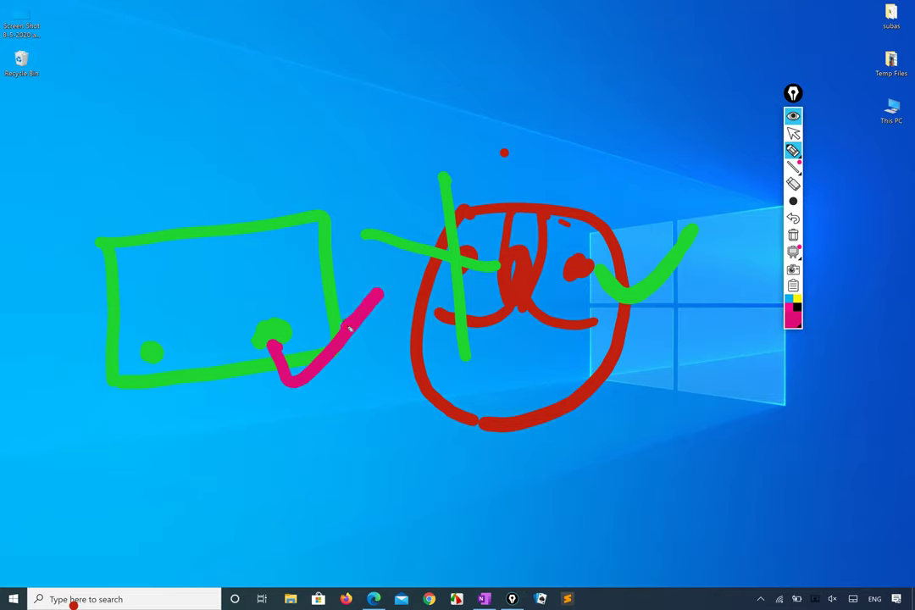
left_click_drag(167, 376, 146, 431)
left_click_drag(129, 382, 185, 424)
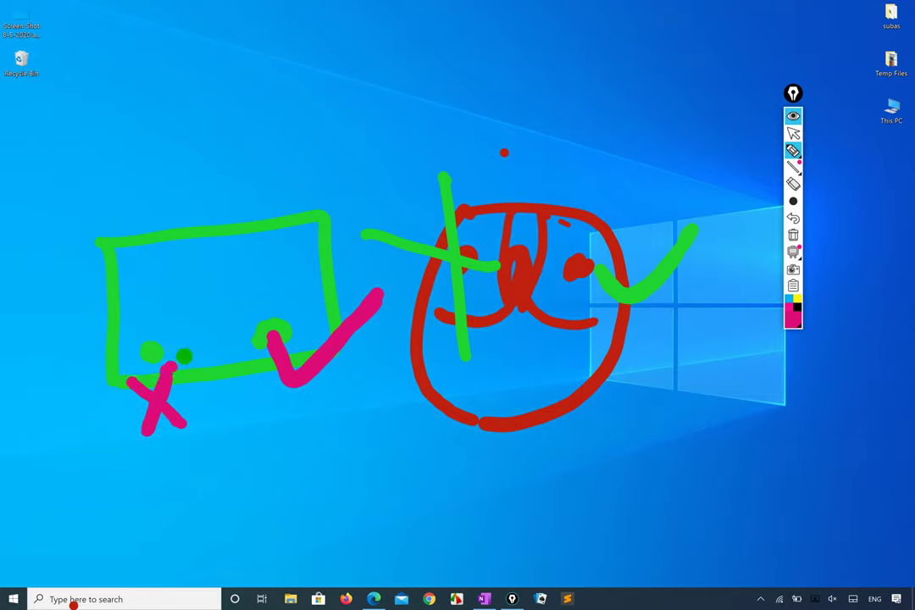
left_click_drag(246, 305, 293, 414)
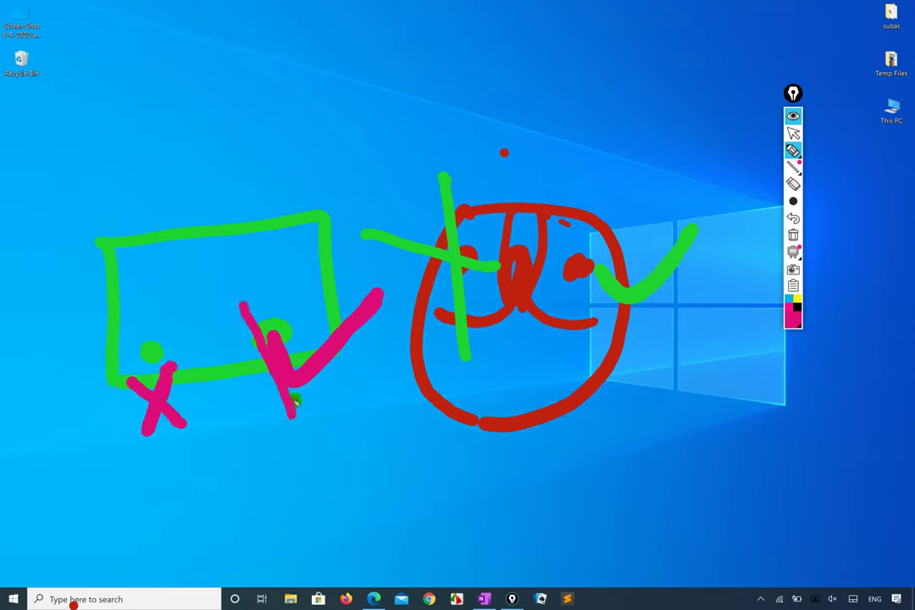
mouse_move(590, 283)
left_mouse_down()
mouse_move(618, 334)
mouse_move(721, 227)
left_mouse_up()
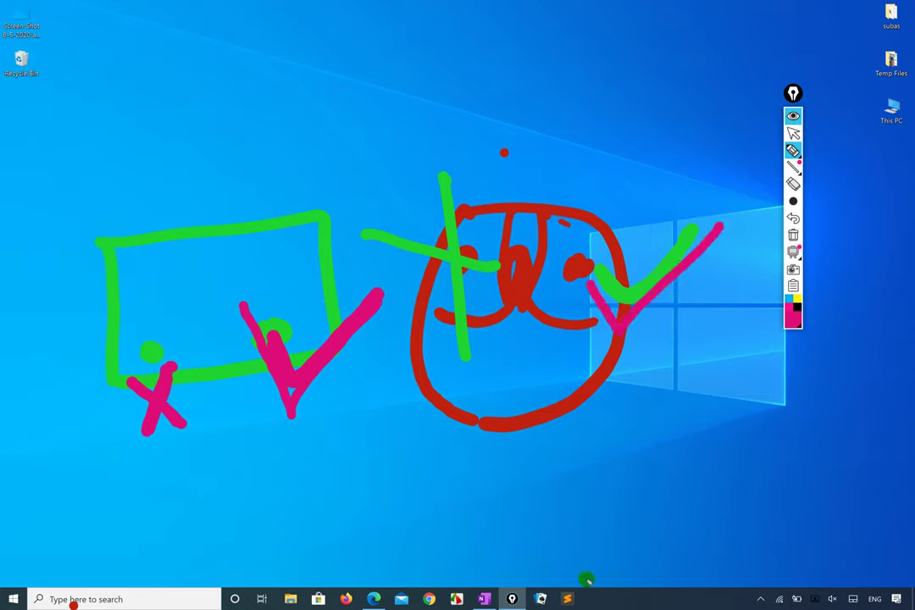
Unpin Sublime Text 3 from the taskbar.
left_click(793, 133)
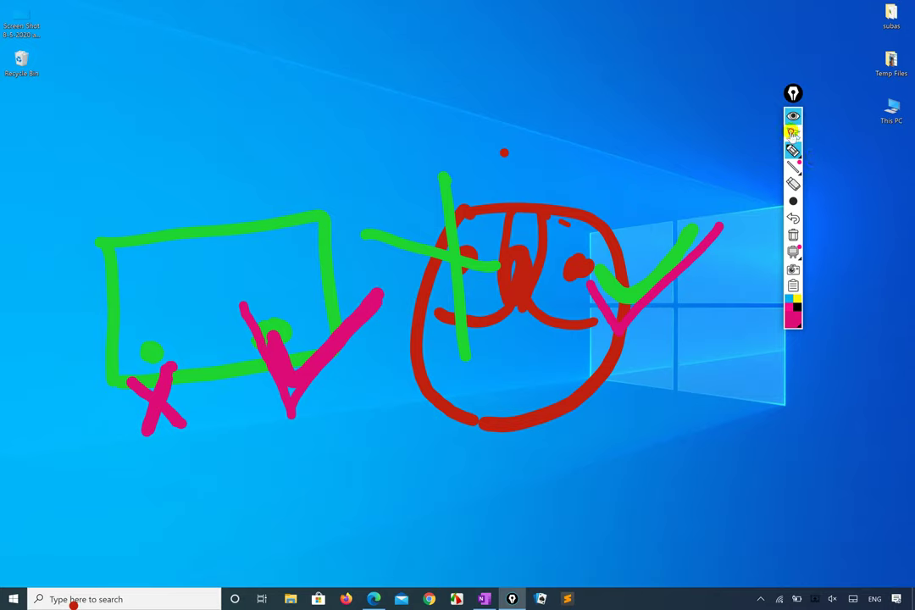
right_click(565, 599)
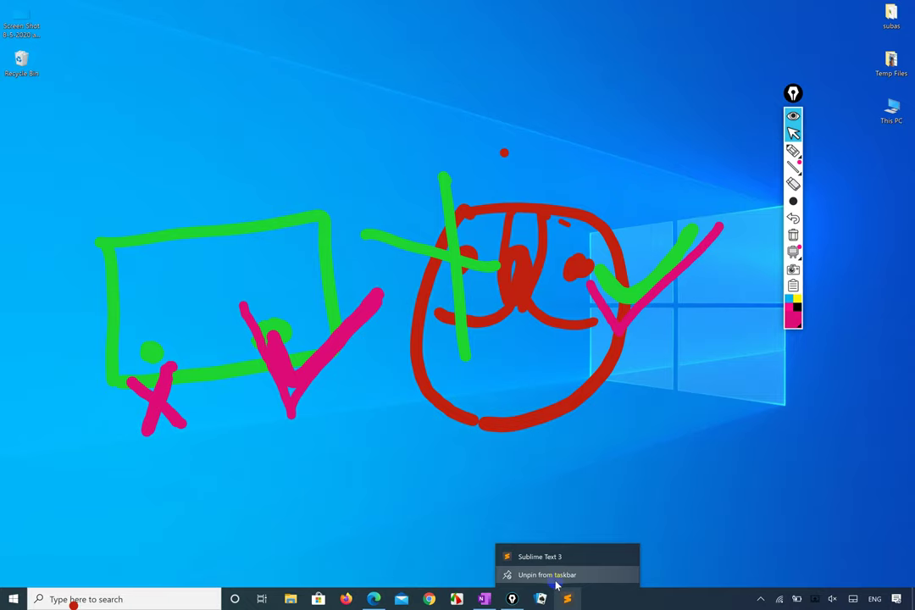
left_click(556, 578)
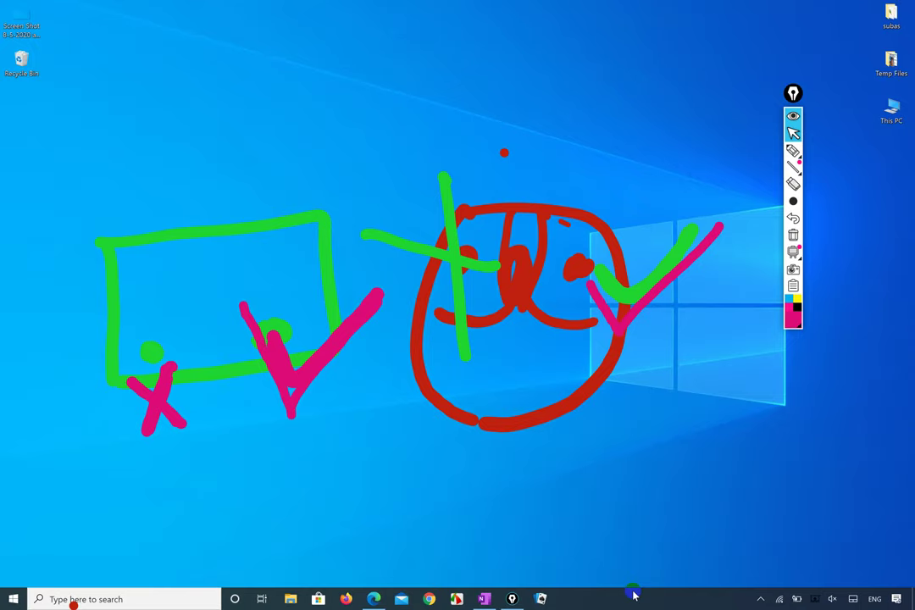
Search Windows for "fire" and look through the Firefox app's details.
left_click(345, 599)
left_click(175, 600)
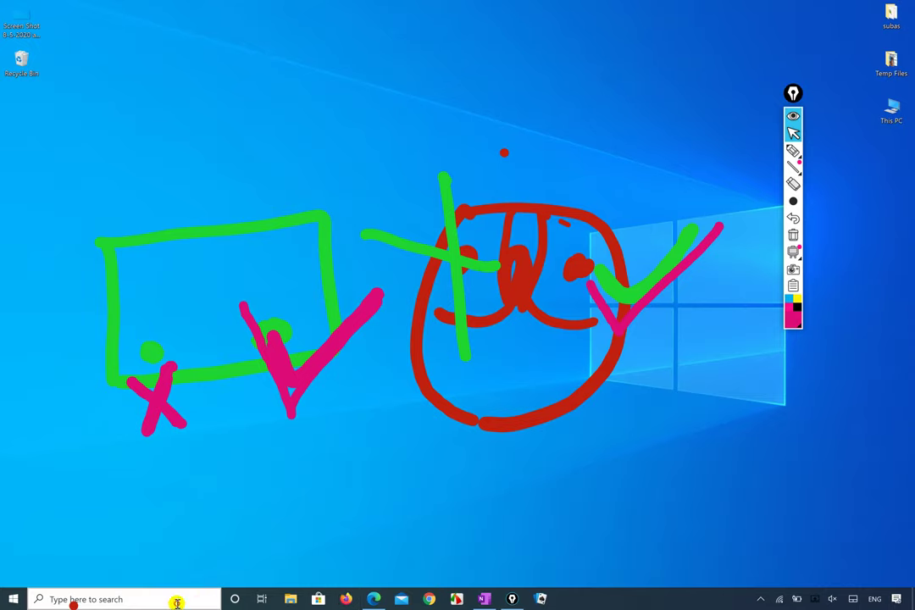
type("ful")
key("BackSpace")
key("BackSpace")
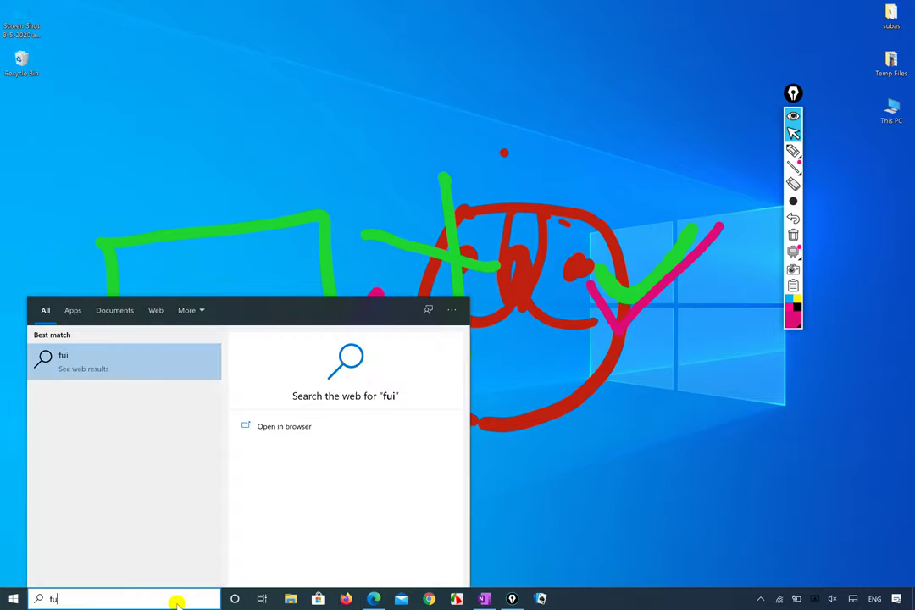
type("ire")
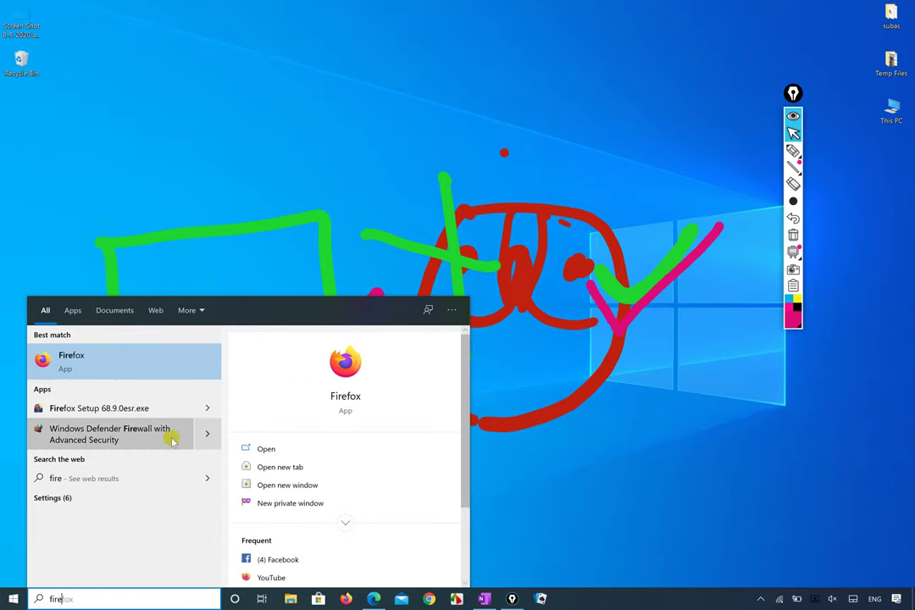
scroll(286, 533, "down", 2)
scroll(286, 532, "up", 2)
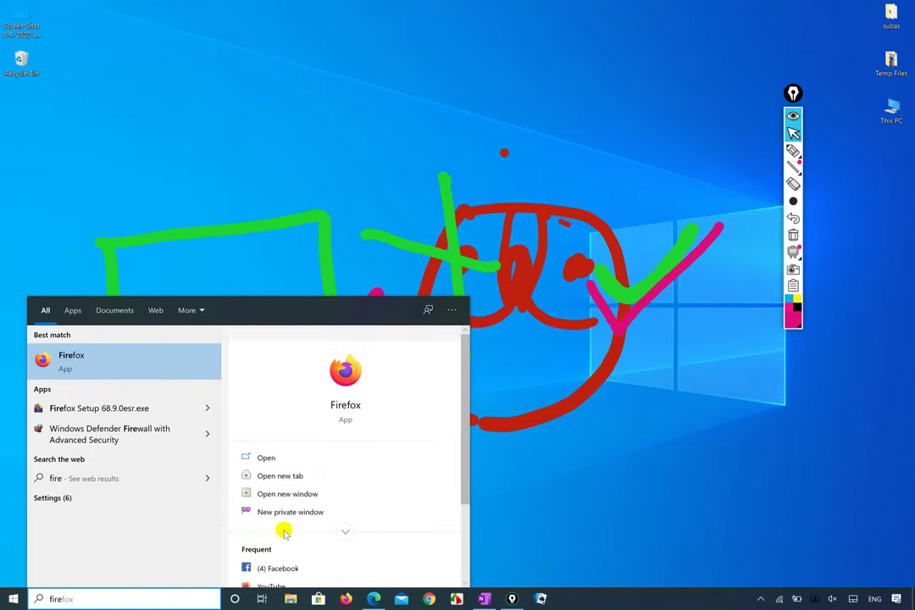
Show the Firefox shortcut options from its search result and its taskbar icon, dismissing both without unpinning.
left_click(98, 360)
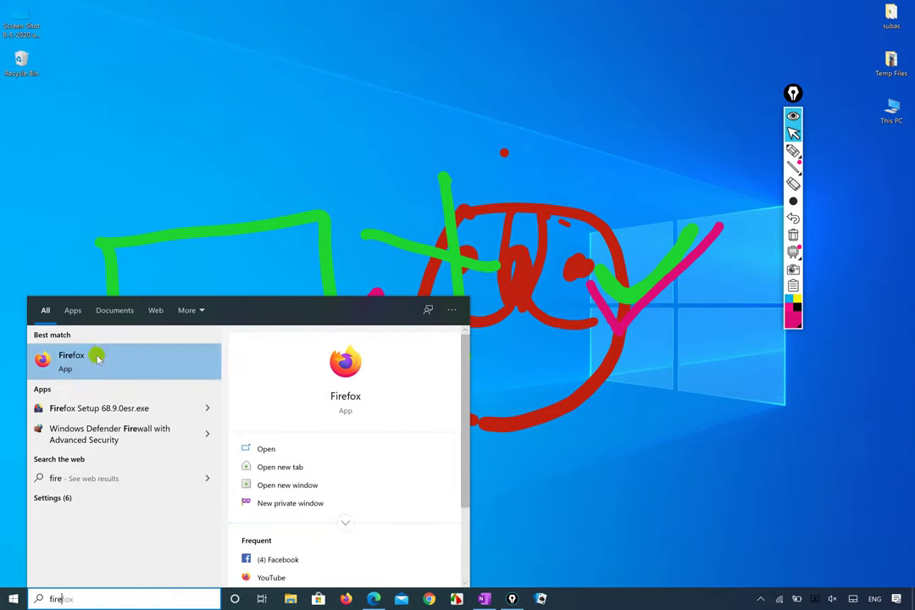
right_click(97, 359)
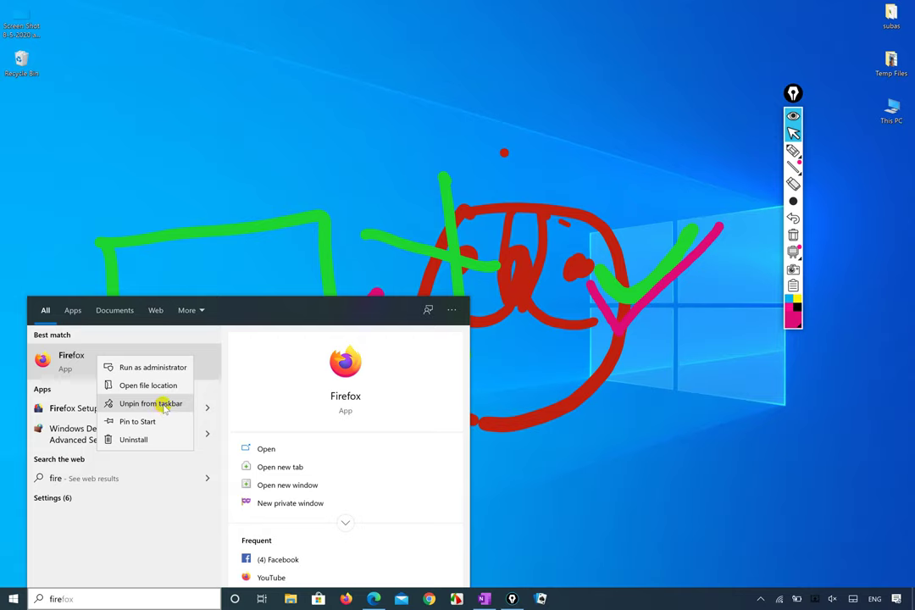
key("Down")
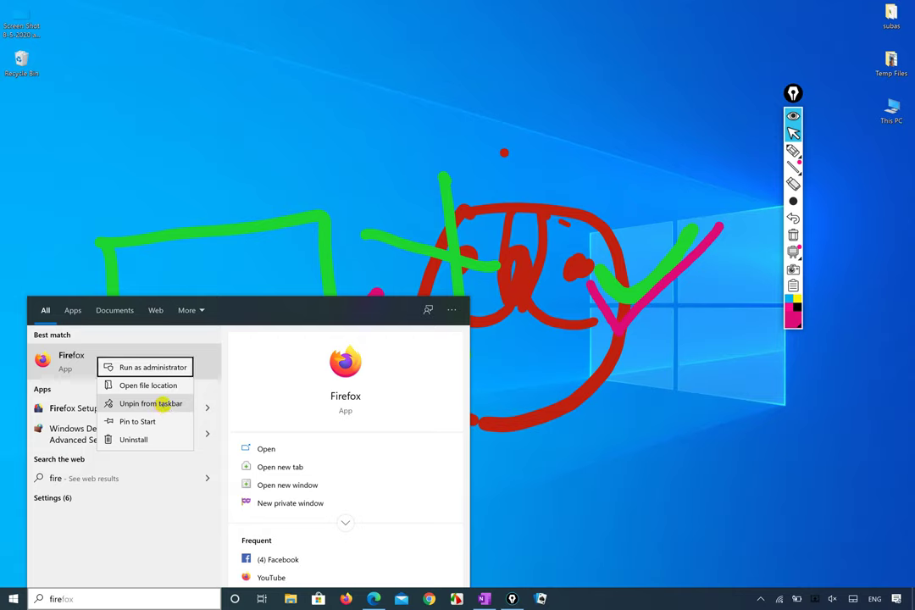
left_click(673, 491)
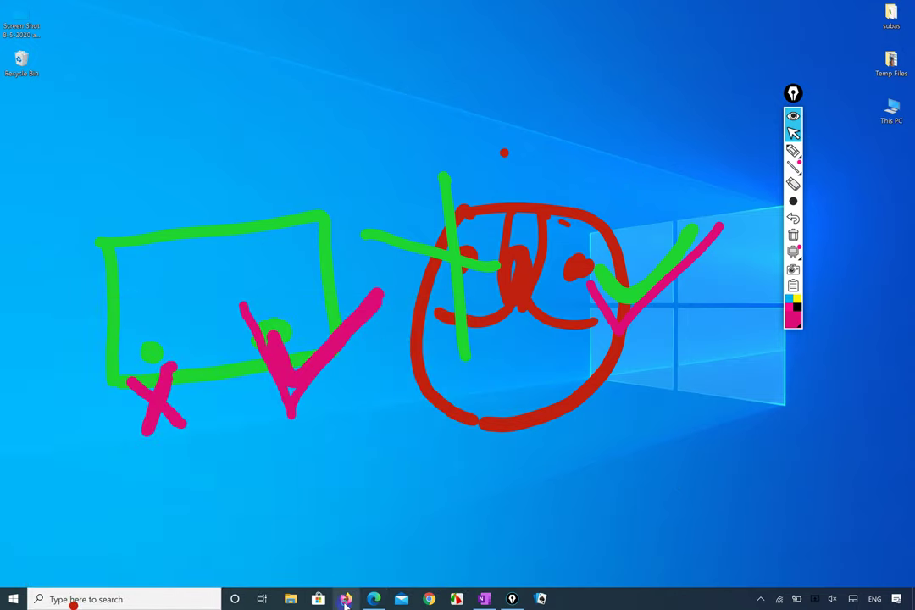
right_click(346, 600)
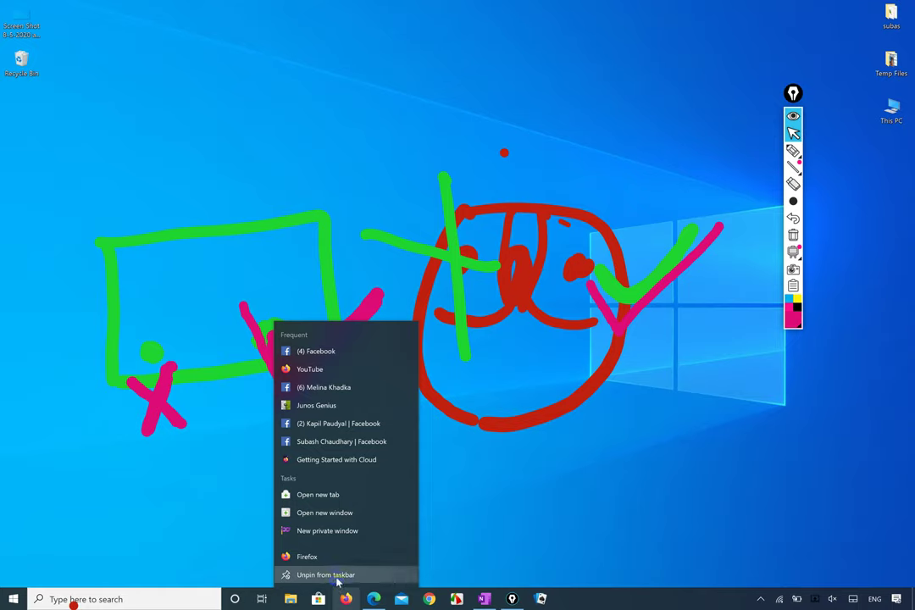
left_click(527, 467)
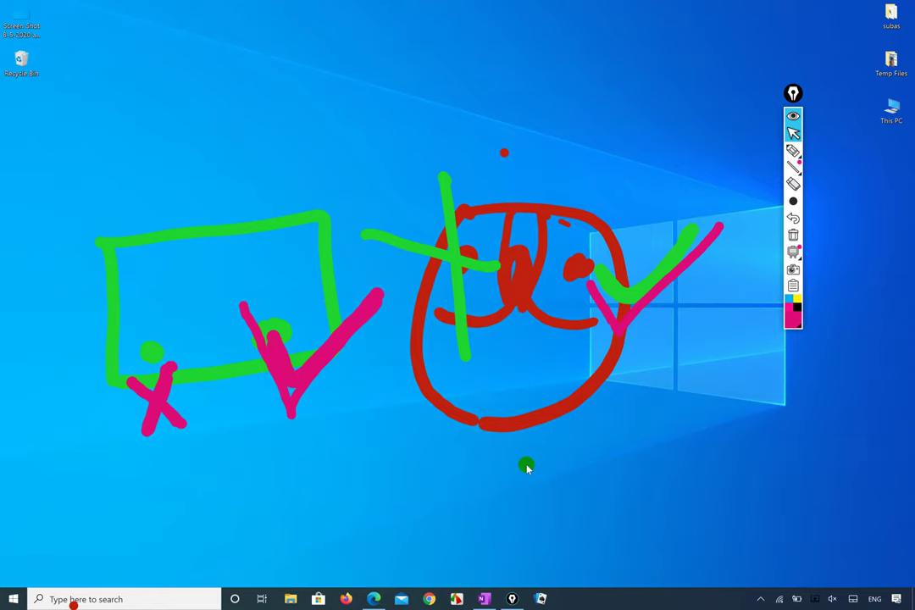
Draw a pink stroke beside the Firefox taskbar icon and retrace the pink ticks on the touchpad and mouse sketches.
left_click(332, 373)
left_click(793, 151)
mouse_move(327, 604)
left_mouse_down()
mouse_move(343, 543)
mouse_move(360, 547)
left_mouse_up()
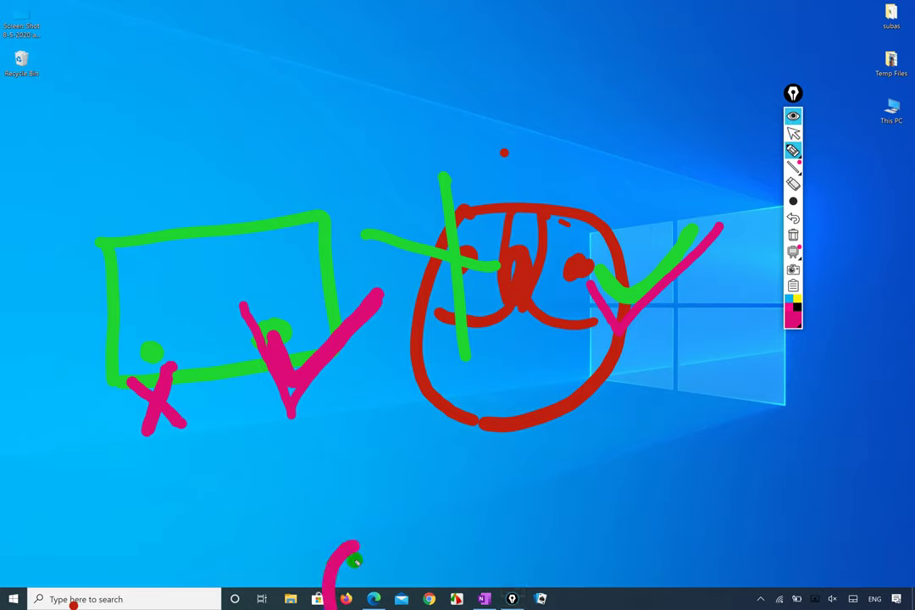
left_click_drag(250, 310, 284, 385)
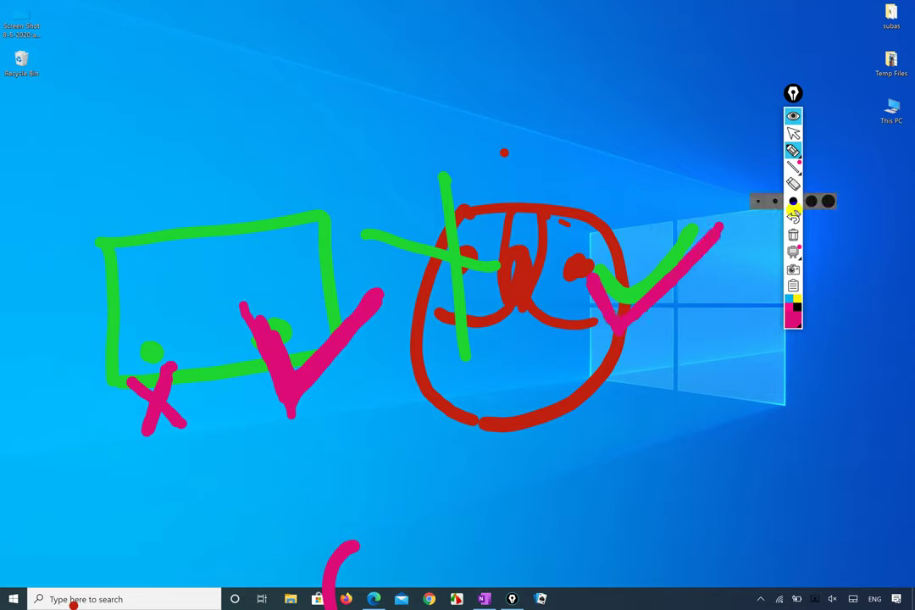
left_click(793, 133)
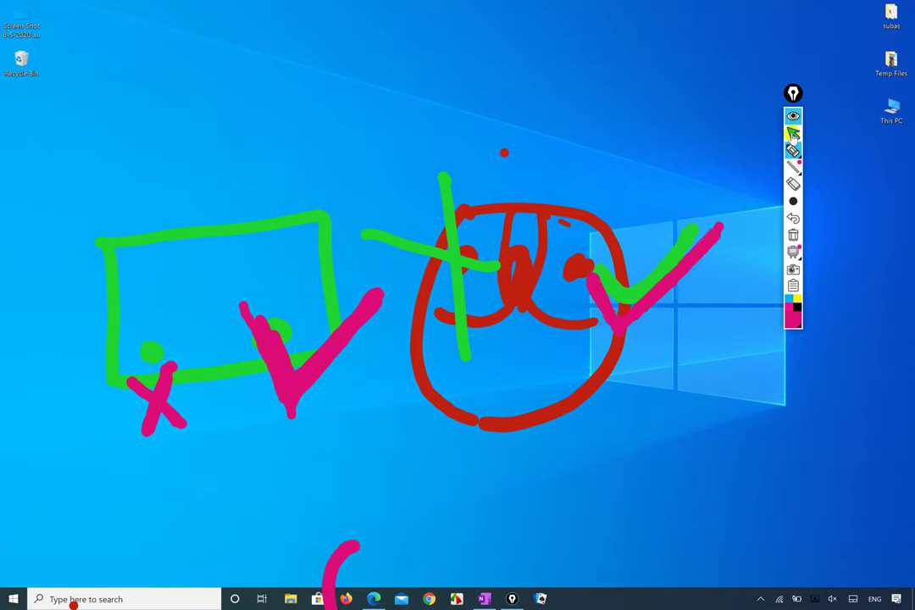
Search Windows for "soli" and unpin Microsoft Solitaire Collection from the taskbar.
right_click(536, 599)
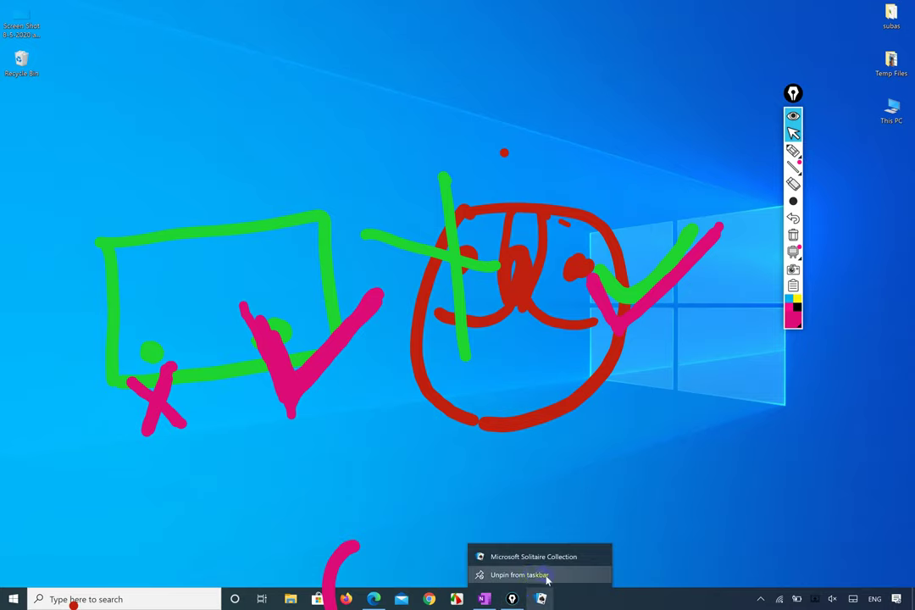
left_click(74, 599)
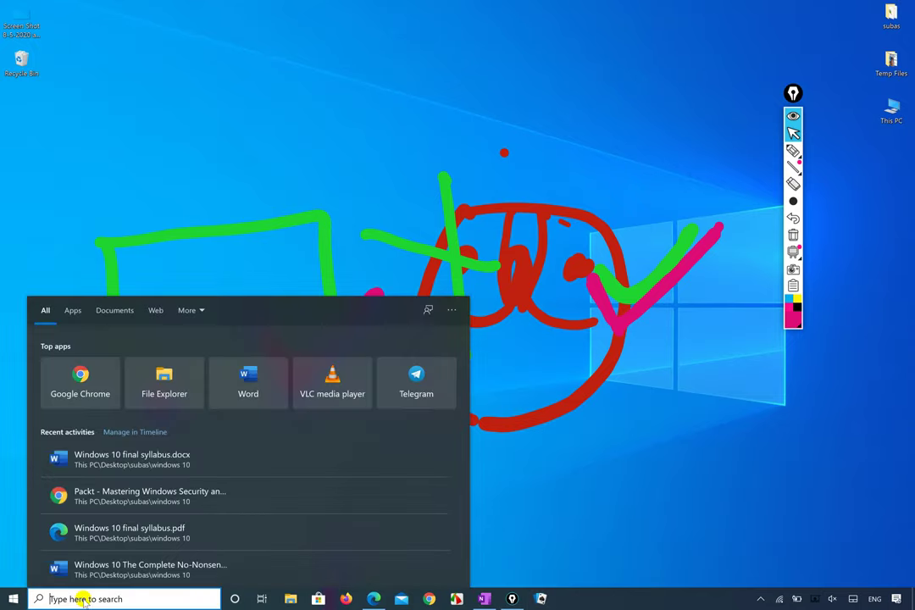
type("soli")
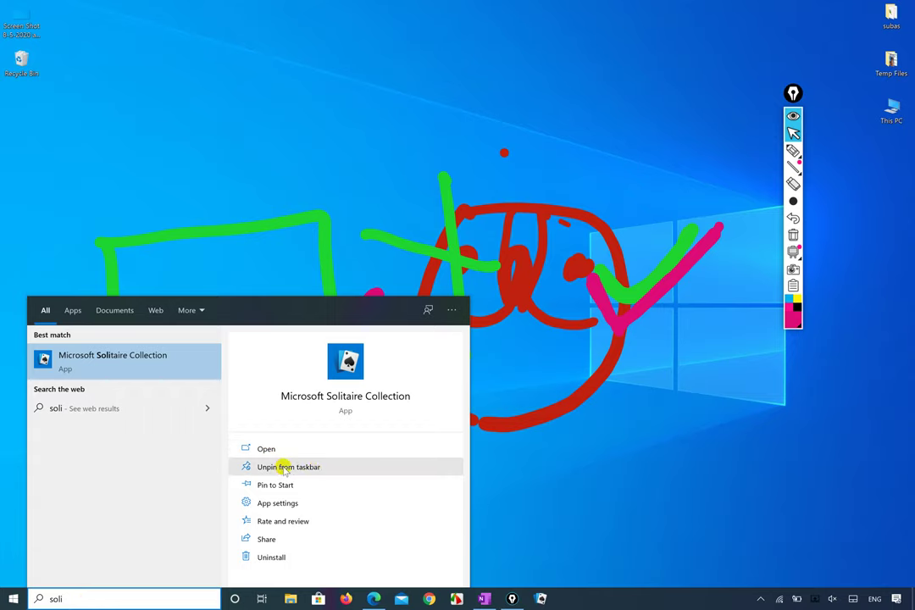
right_click(169, 360)
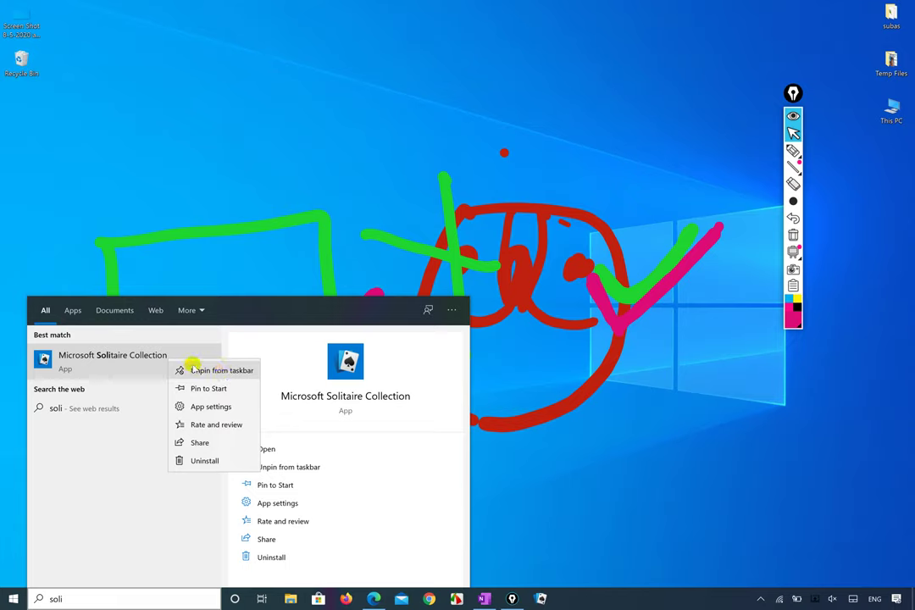
left_click(197, 371)
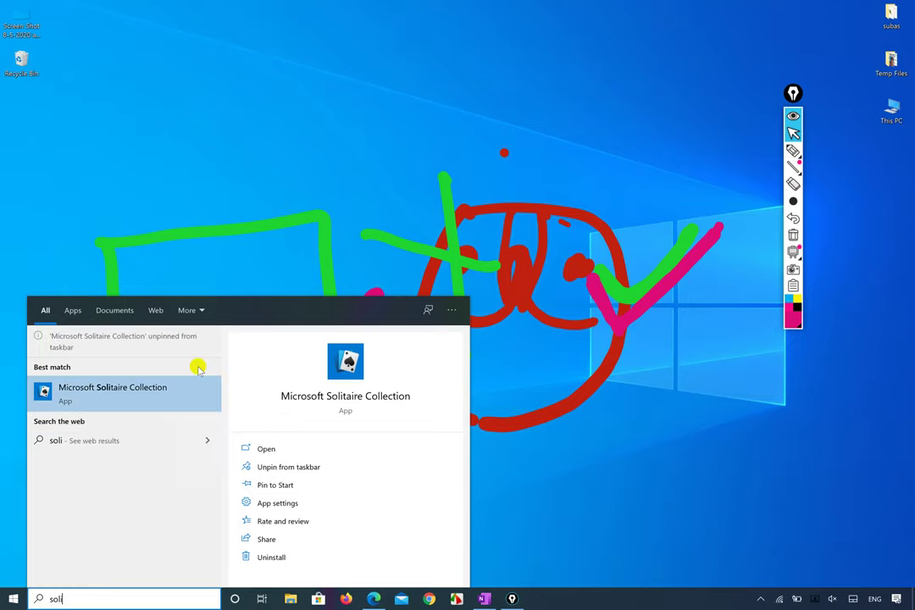
left_click(320, 159)
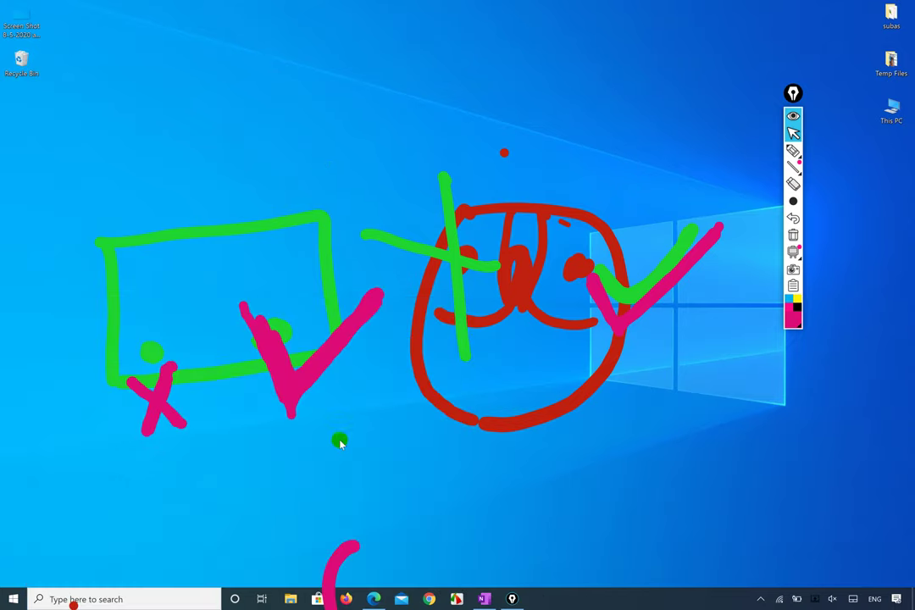
In the Windows 10 final syllabus PDF in Edge, erase the blue ink around topics 1.8 to 1.13 and clear the screen sketches.
left_click(372, 596)
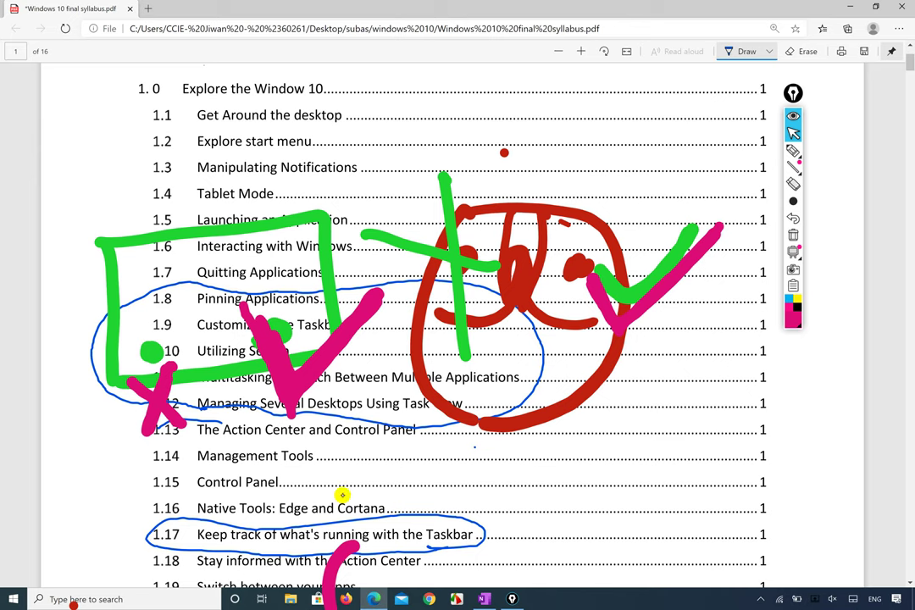
key("ctrl+z")
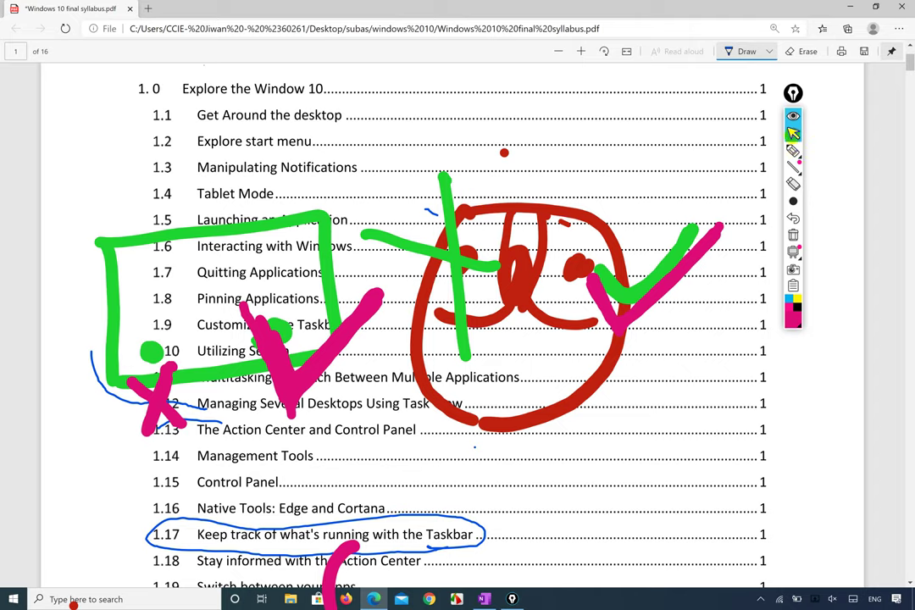
left_click(793, 150)
mouse_move(474, 280)
left_mouse_down()
mouse_move(607, 194)
mouse_move(572, 194)
left_mouse_up()
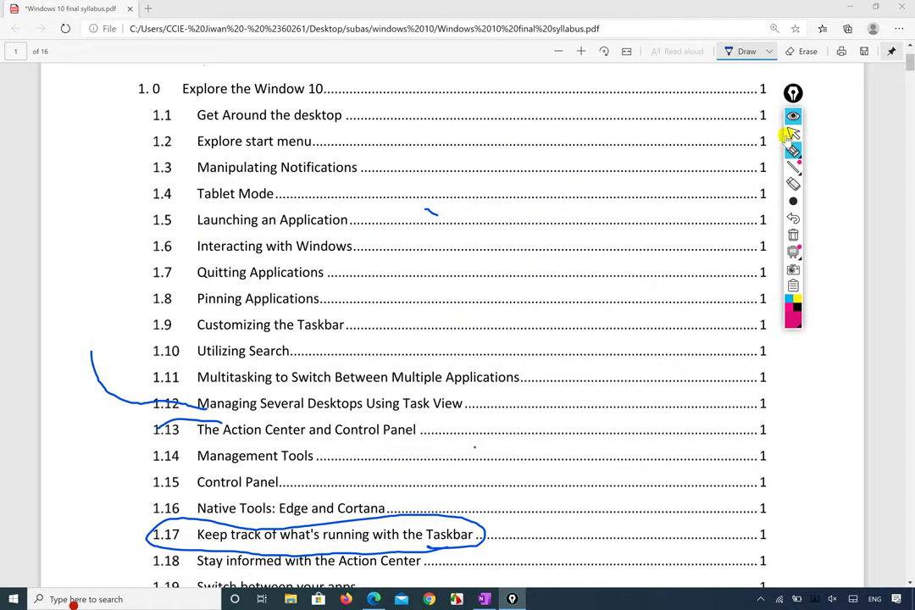
key("ctrl+shift+1")
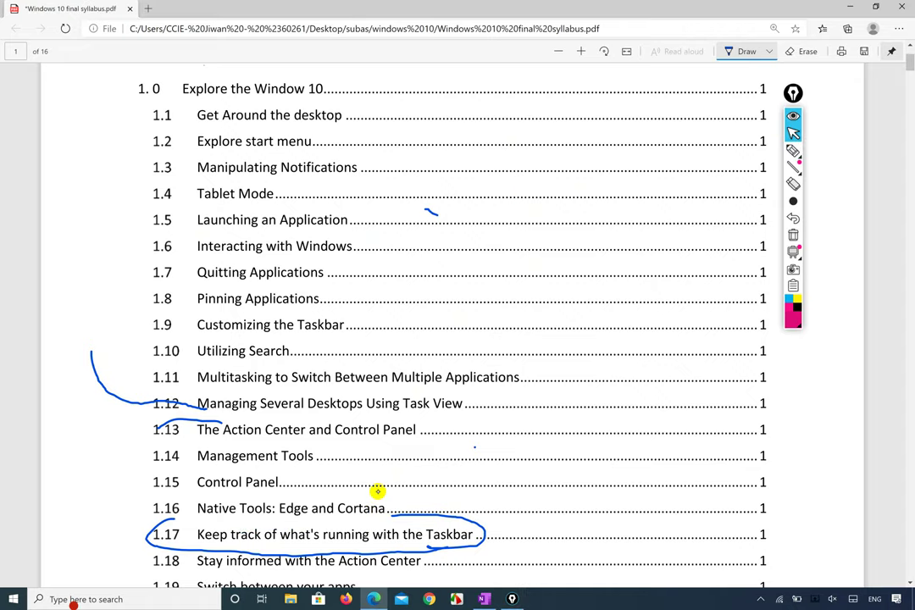
key("ctrl+shift+2")
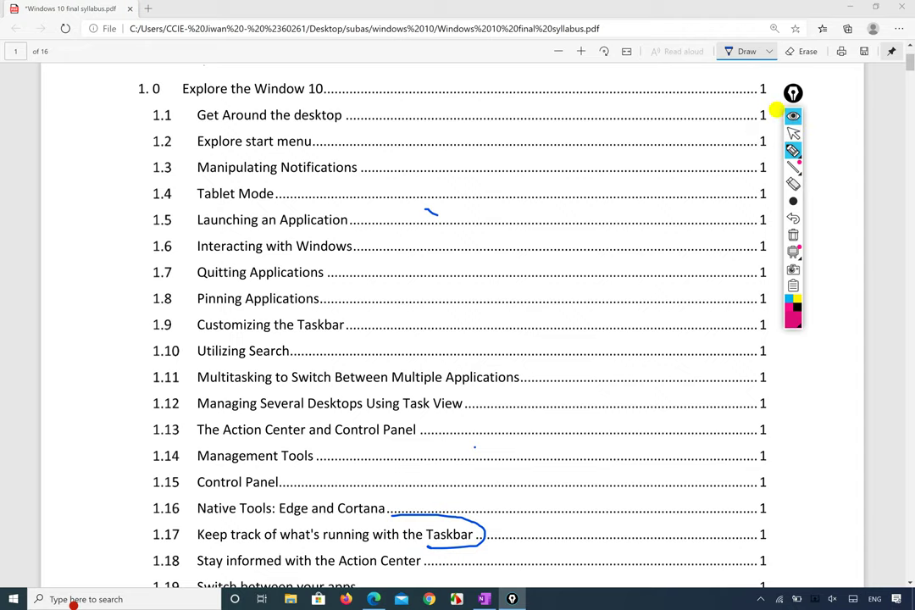
Draw pink ticks at the Pinning Applications and Customizing the Taskbar topics and over the taskbar's empty area.
mouse_move(296, 337)
left_mouse_down()
mouse_move(310, 343)
mouse_move(405, 294)
left_mouse_up()
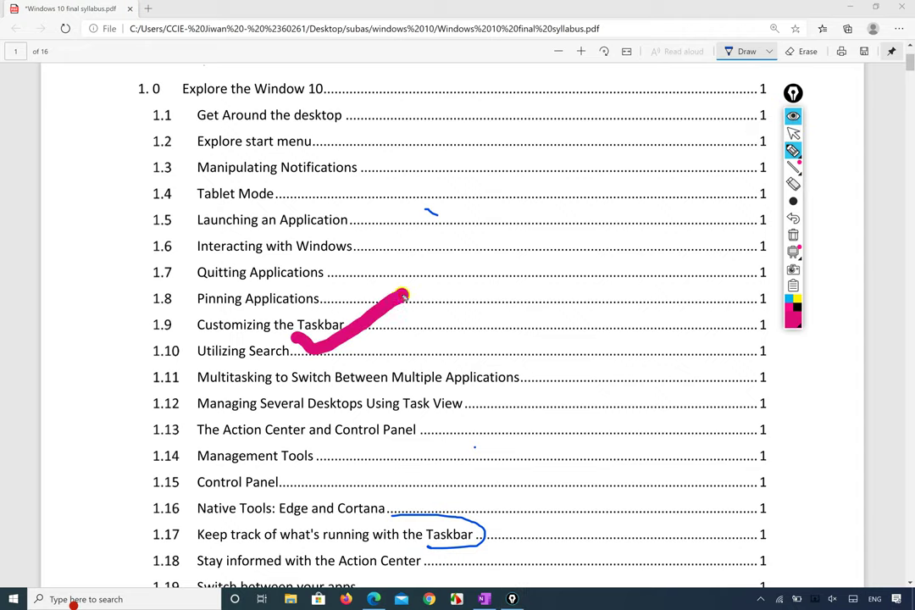
left_click_drag(366, 265, 315, 303)
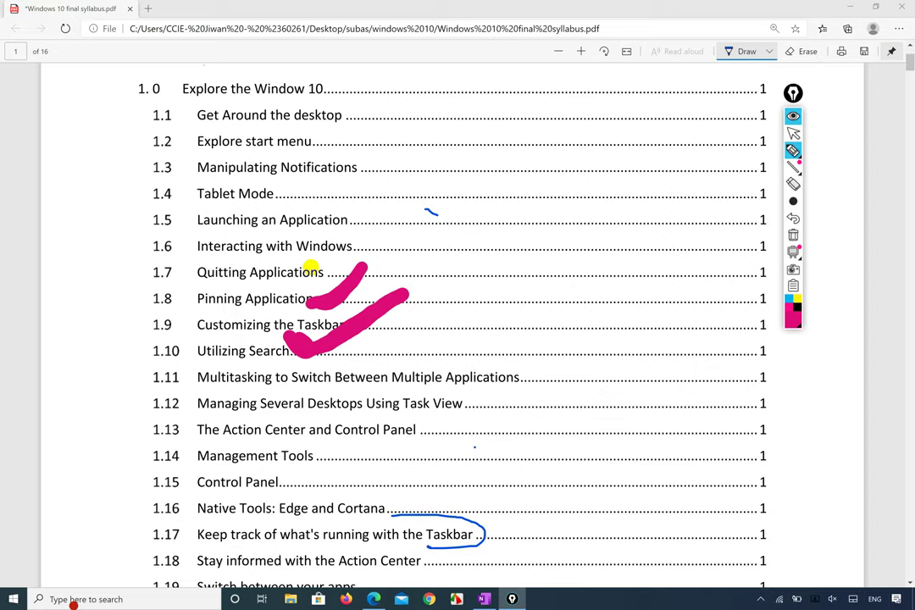
left_click_drag(550, 600, 617, 539)
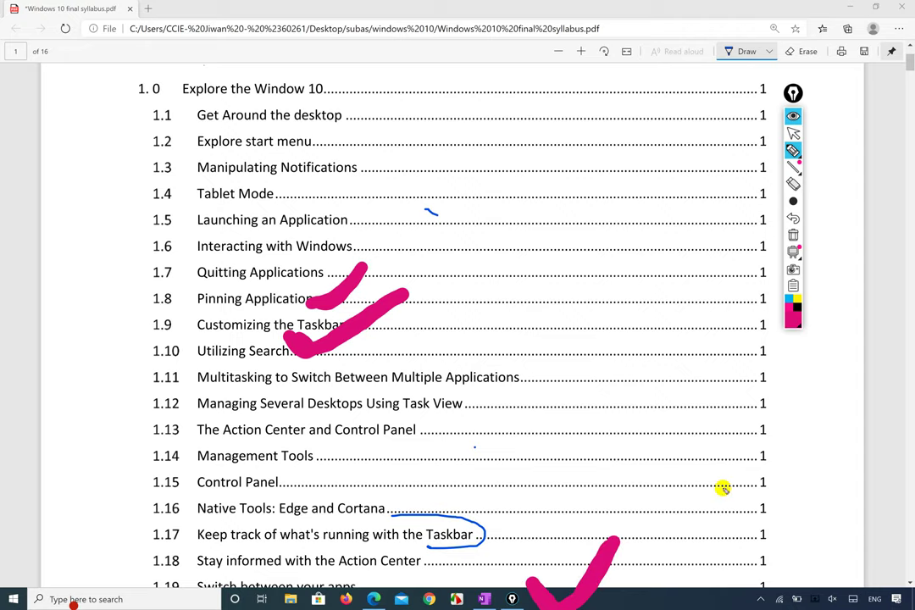
mouse_move(726, 592)
left_mouse_down()
mouse_move(762, 604)
mouse_move(797, 543)
left_mouse_up()
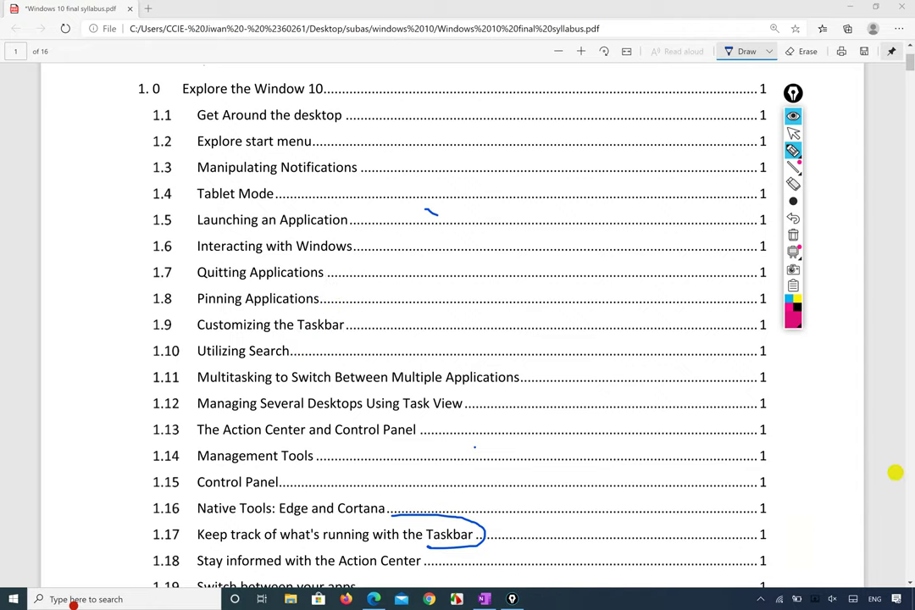
Circle topic 1.9, Customizing the Taskbar, in blue ink on the syllabus page.
left_click(781, 131)
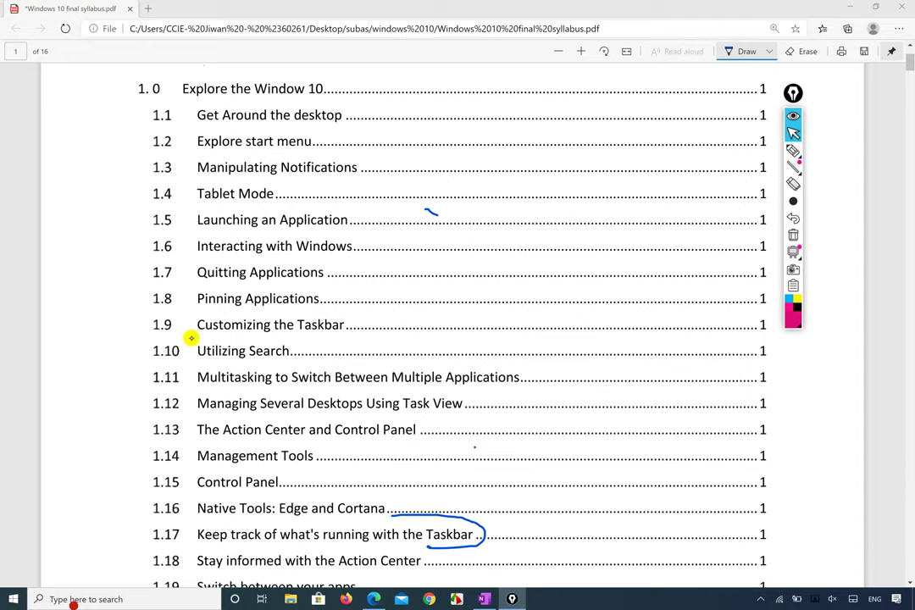
mouse_move(185, 337)
left_mouse_down()
mouse_move(326, 342)
mouse_move(352, 315)
mouse_move(254, 300)
mouse_move(176, 336)
mouse_move(196, 346)
left_mouse_up()
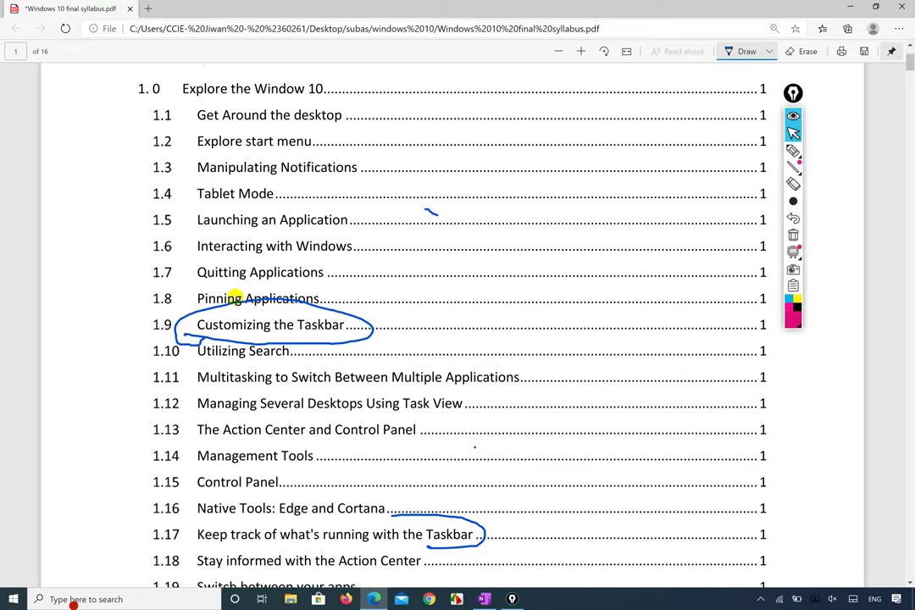
Show the desktop and open the taskbar settings from the taskbar's empty area.
key("super+d")
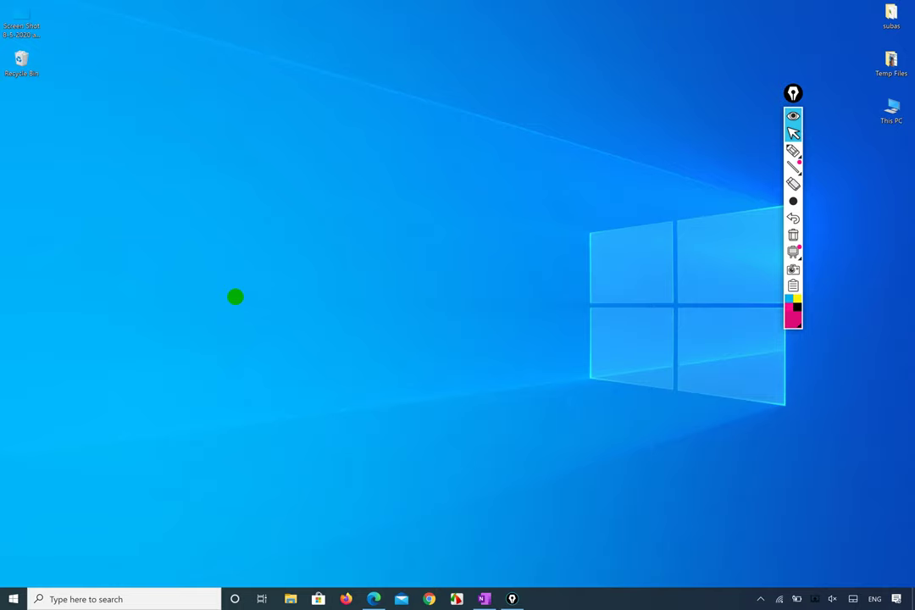
right_click(599, 601)
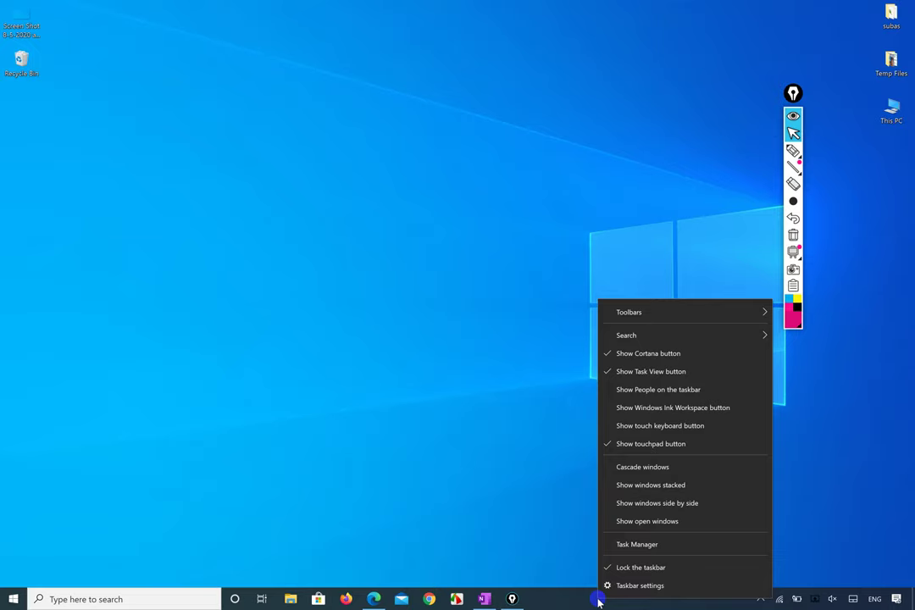
left_click(658, 586)
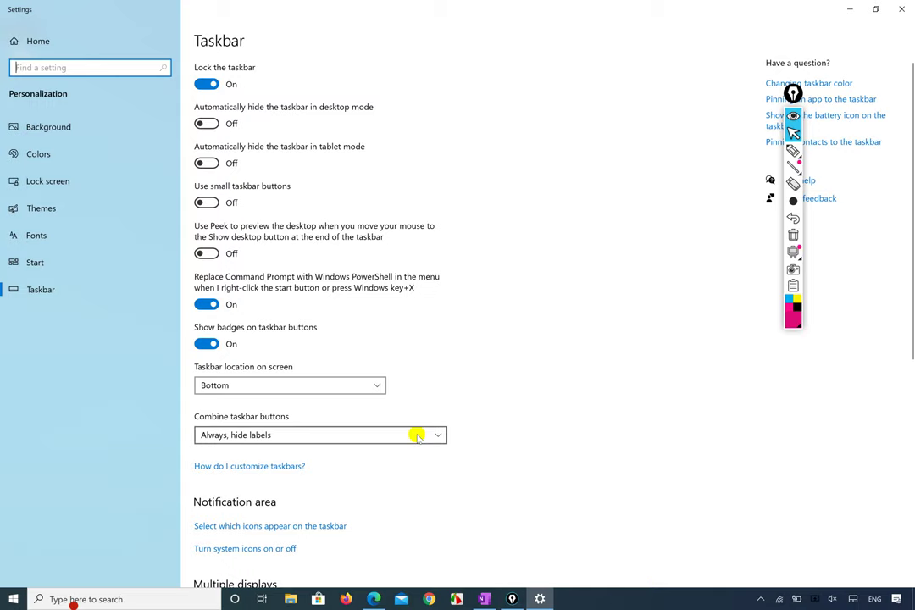
scroll(415, 434, "down", 1)
scroll(417, 435, "down", 3)
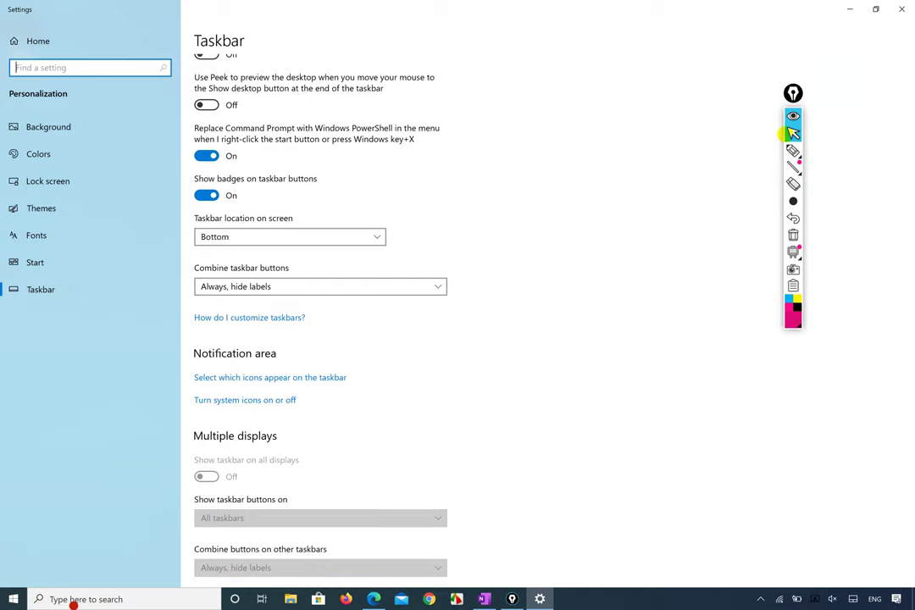
Circle the Taskbar location on screen setting in pink ink and view its list of location options.
left_click(792, 150)
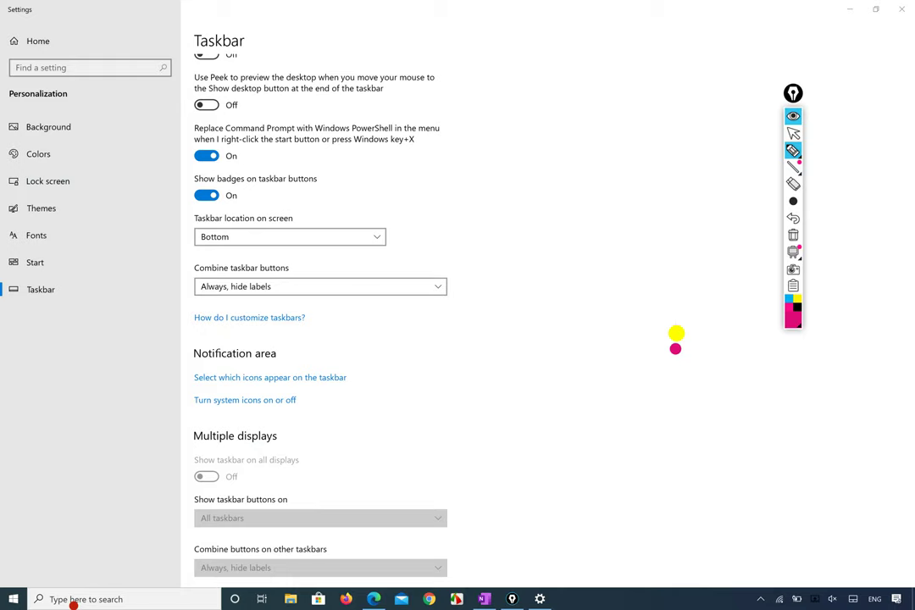
mouse_move(198, 252)
left_mouse_down()
mouse_move(400, 249)
mouse_move(346, 199)
mouse_move(190, 210)
mouse_move(177, 245)
left_mouse_up()
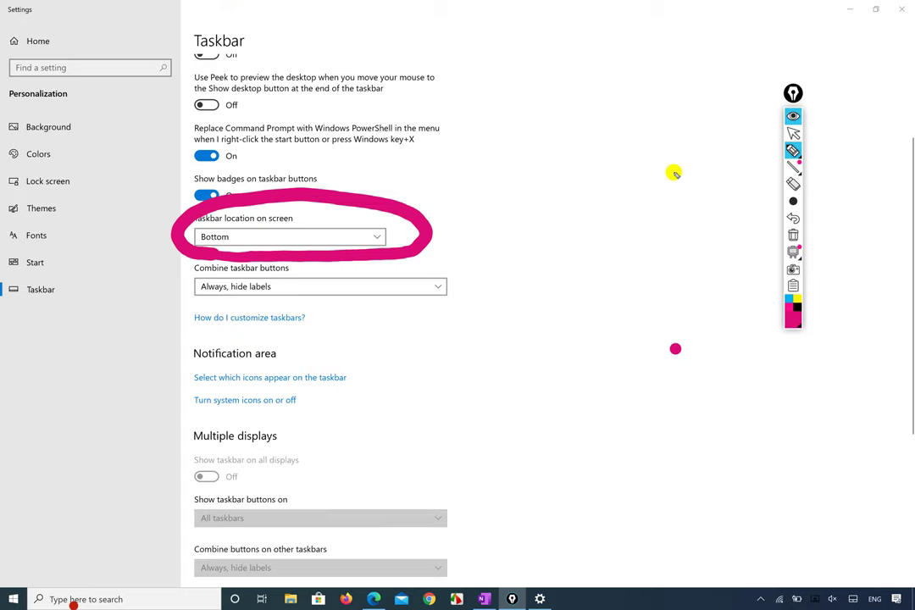
left_click(792, 133)
left_click(378, 236)
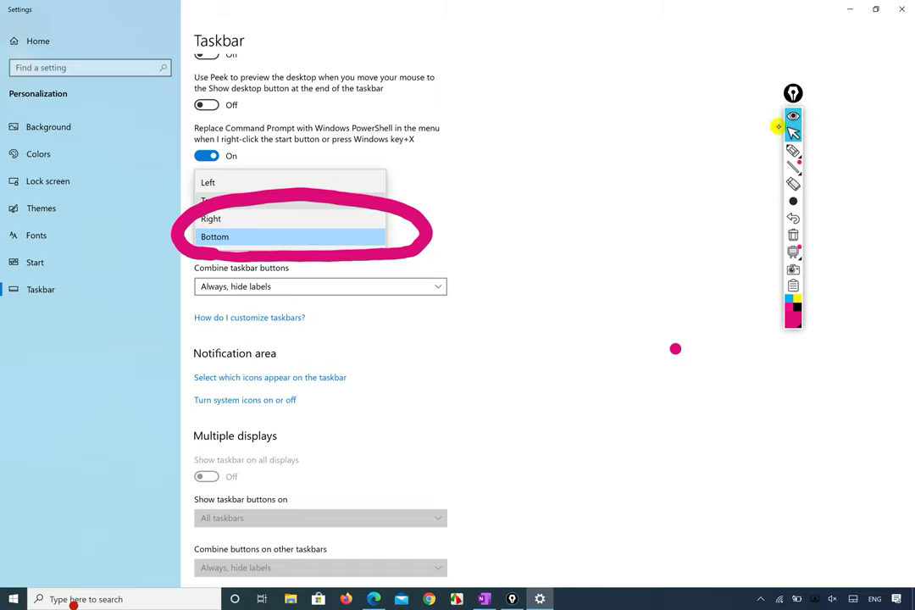
left_click(777, 125)
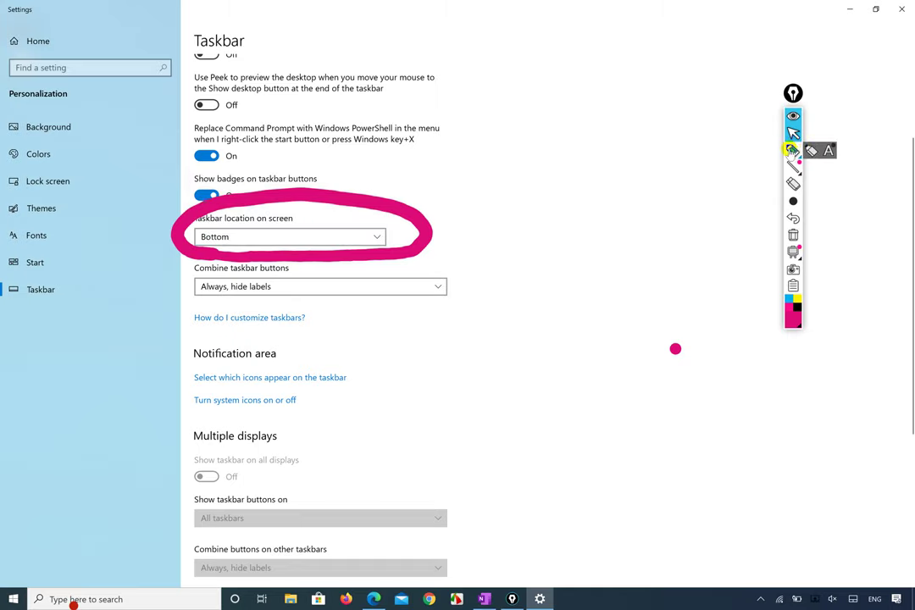
Clear the pink circle from the taskbar settings page and return to normal pointer mode.
scroll(778, 140, "up", 1)
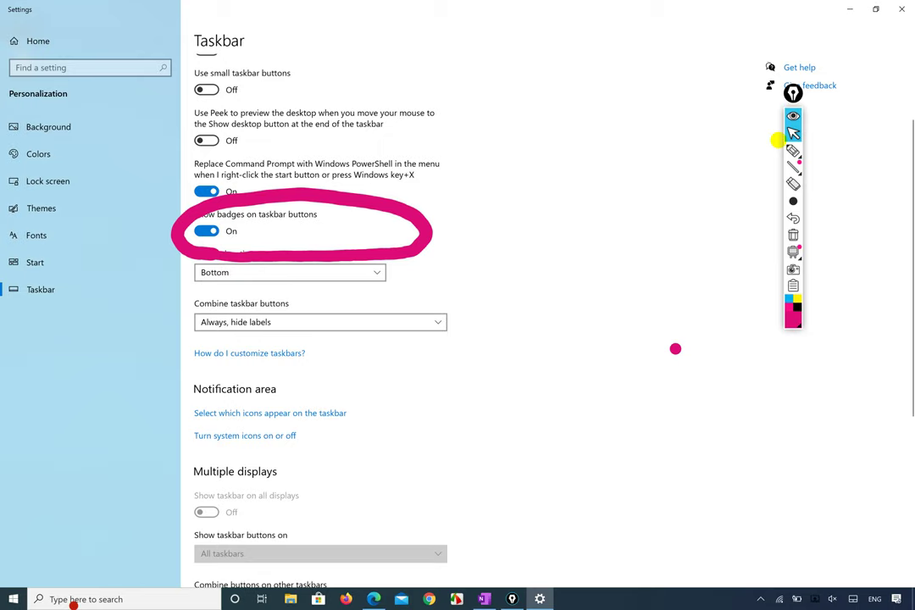
left_click(793, 150)
left_click(433, 232)
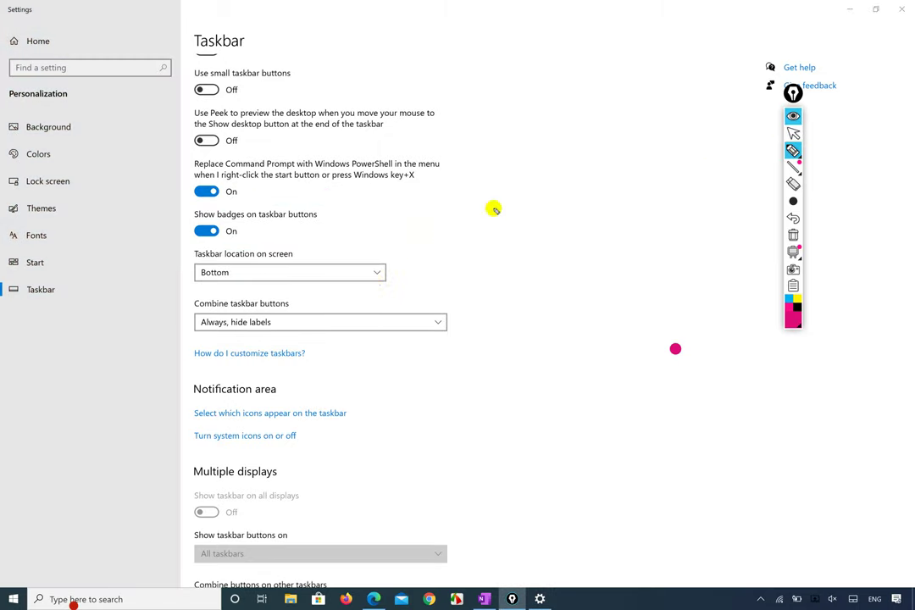
left_click(793, 133)
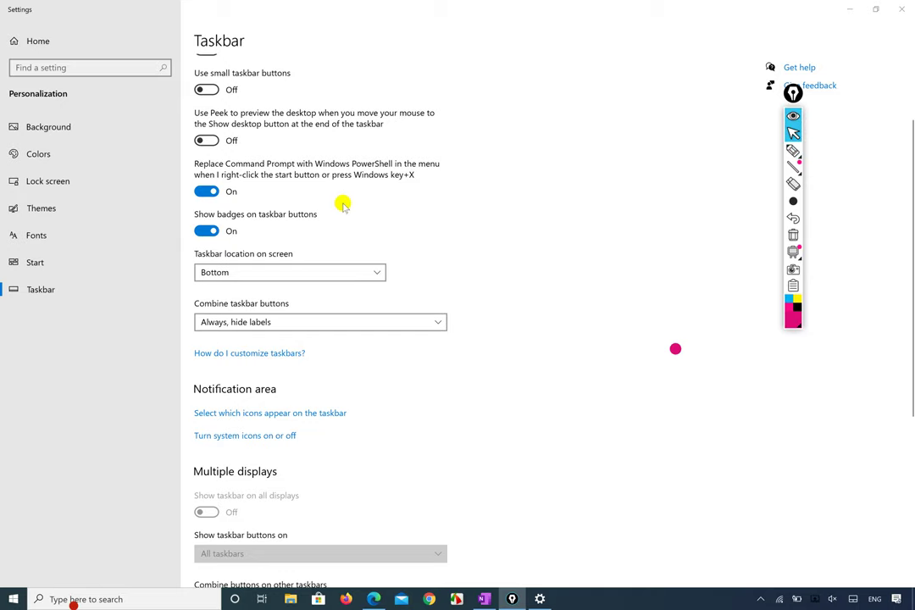
Set the taskbar location on screen to Top and show the desktop.
left_click(380, 270)
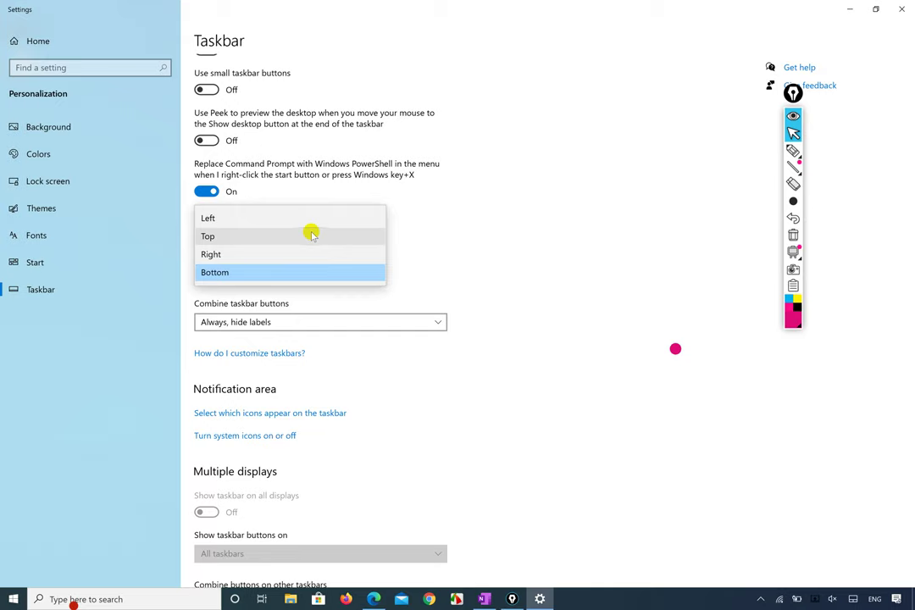
left_click(312, 236)
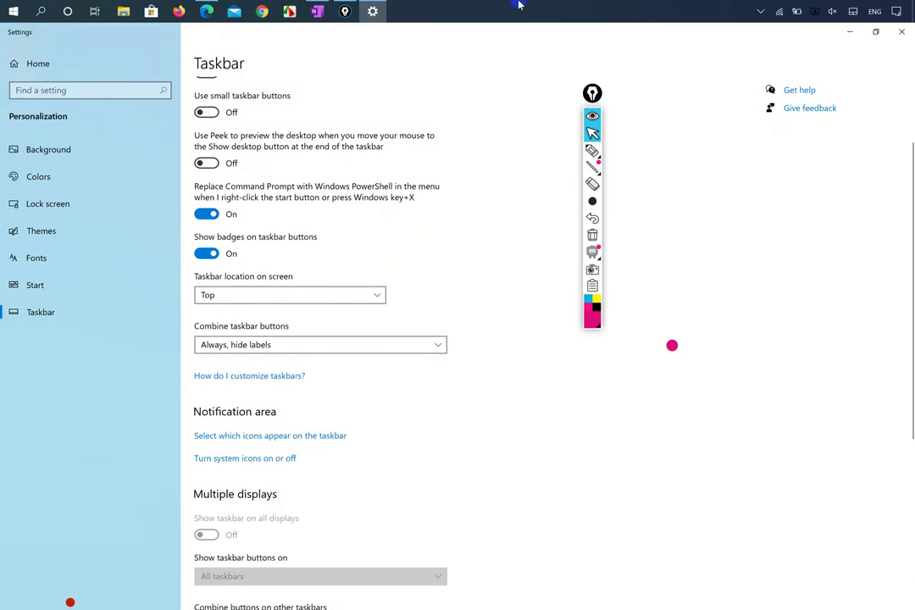
key("super+d")
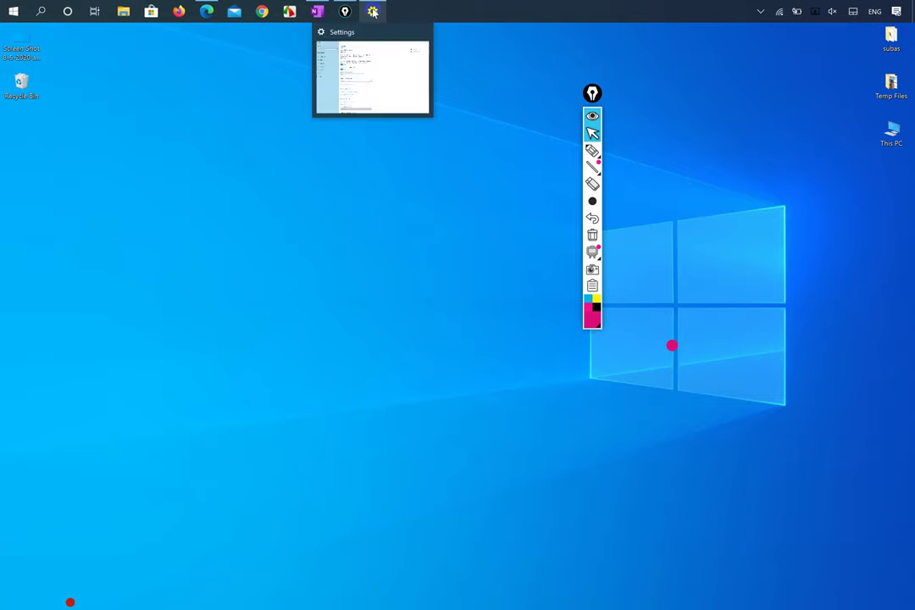
Reopen the taskbar settings from the taskbar and set its location on screen to Left.
right_click(505, 4)
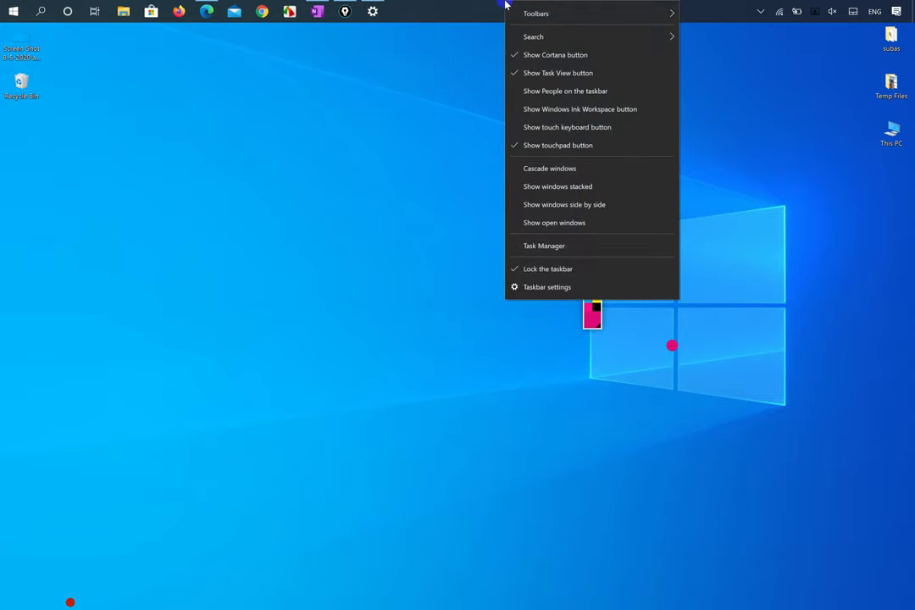
left_click(535, 288)
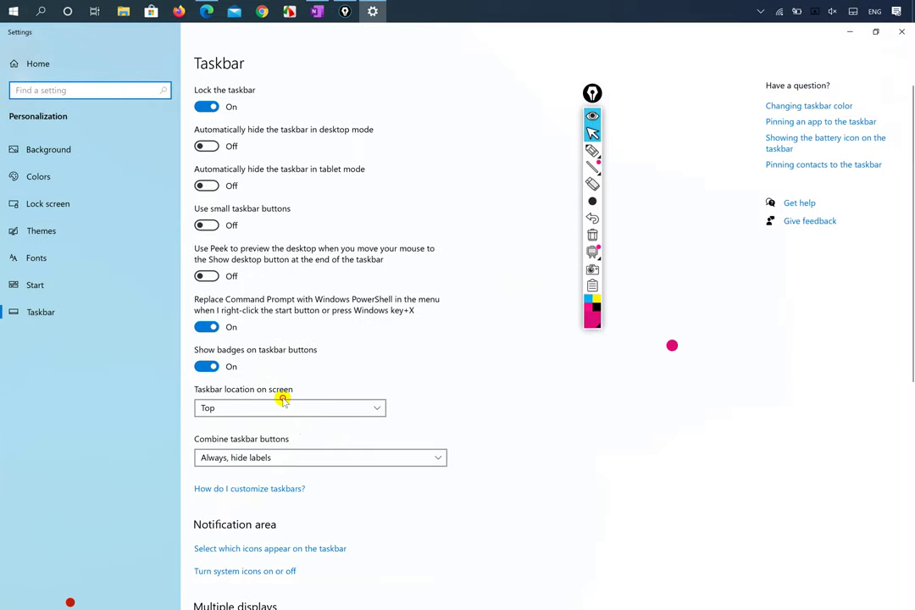
left_click(294, 407)
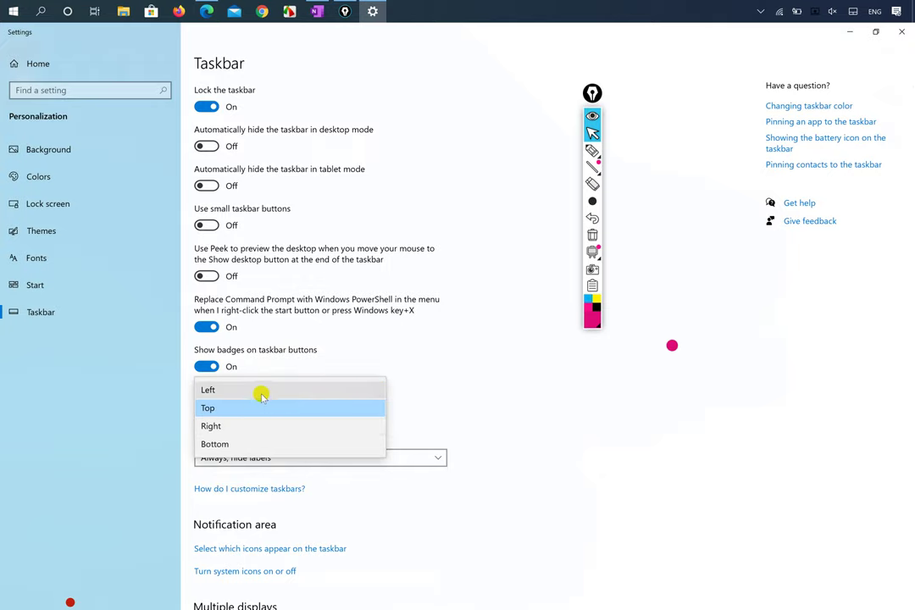
left_click(262, 394)
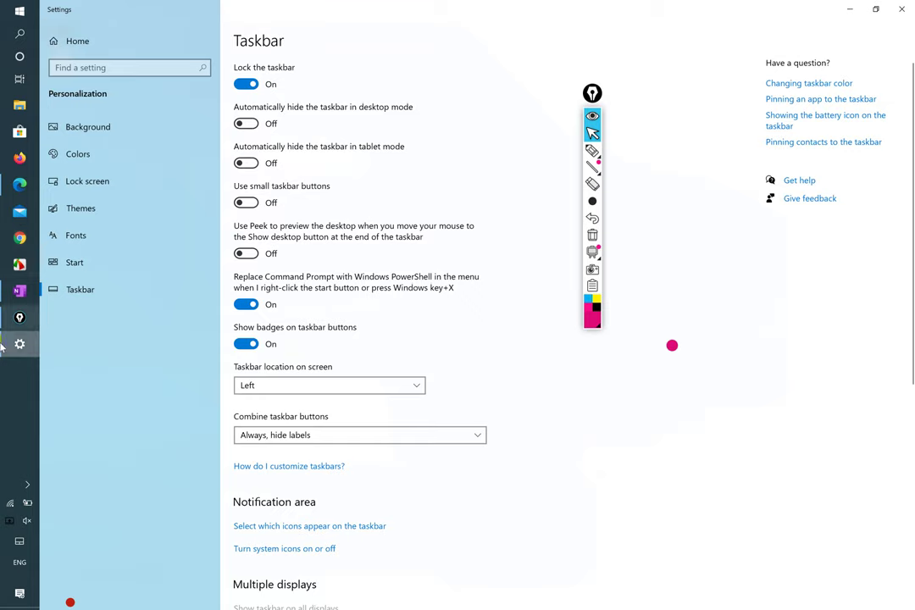
Move the taskbar location on screen to Right, followed by Bottom.
left_click(297, 385)
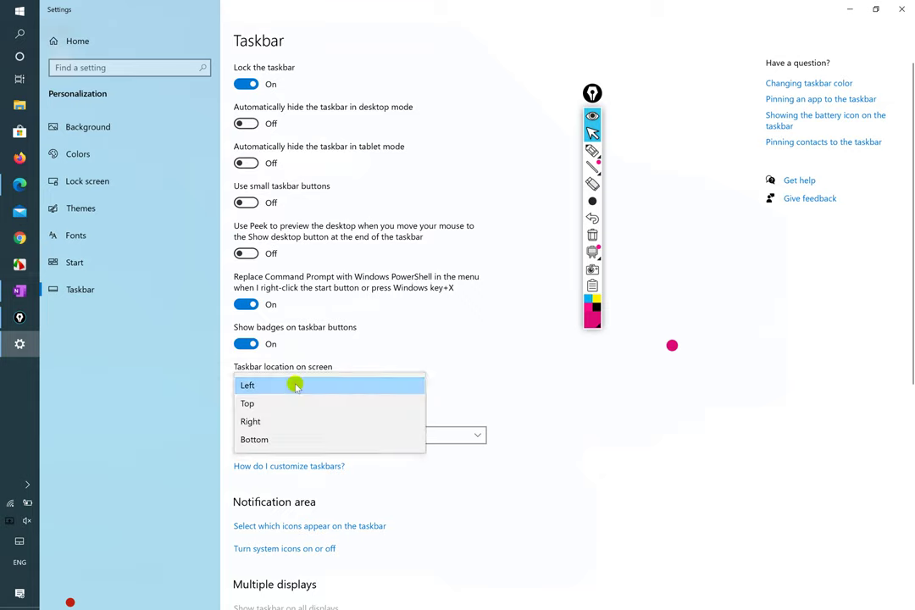
left_click(293, 422)
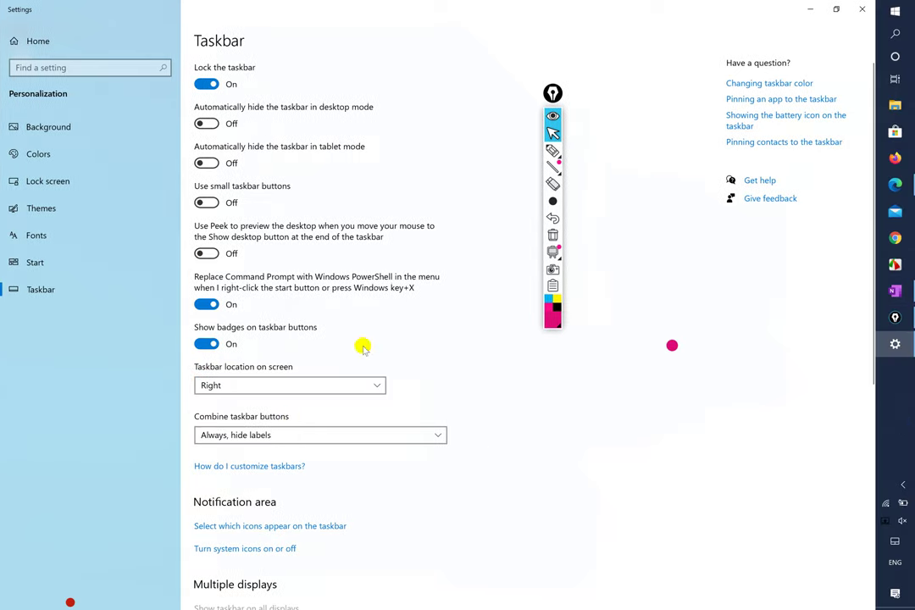
left_click(384, 387)
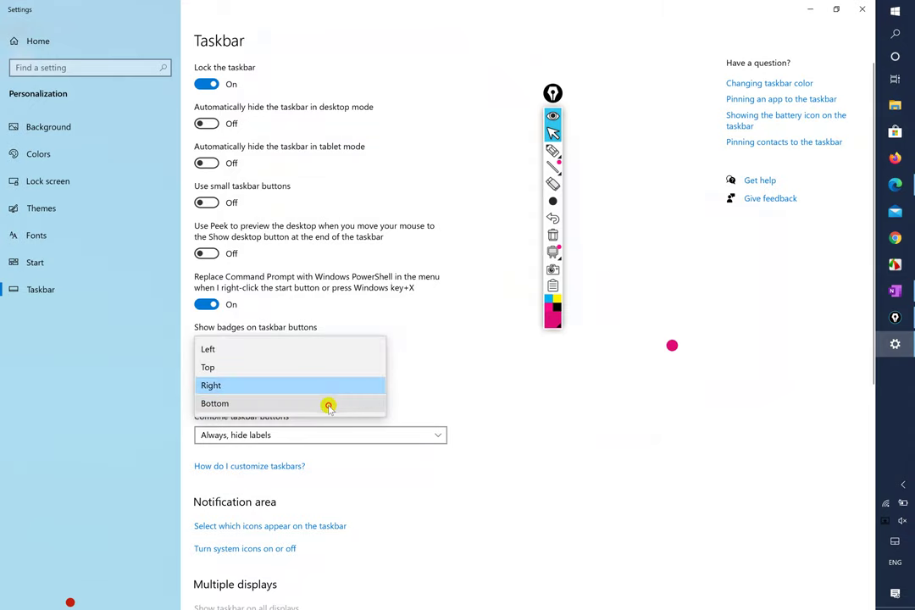
left_click(328, 404)
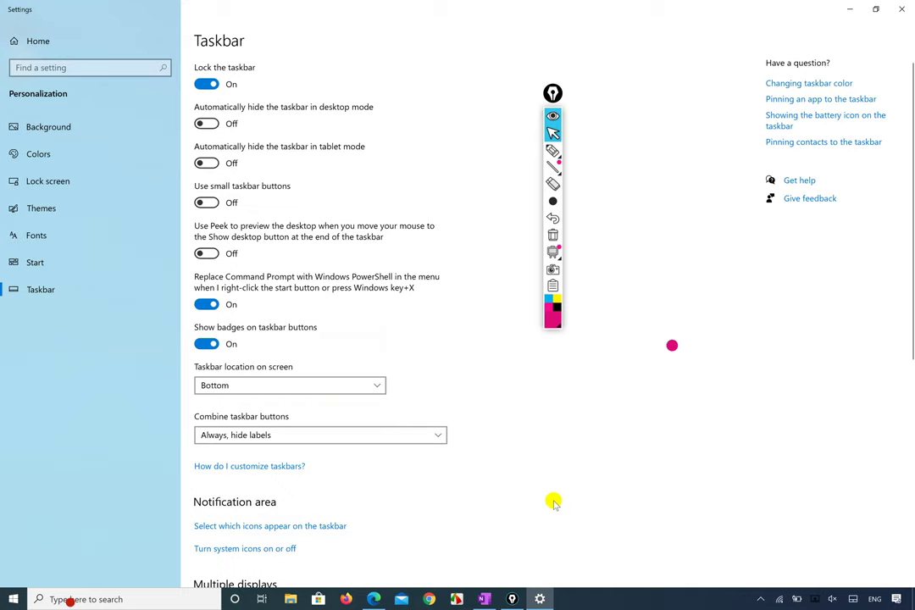
Mark the taskbar's empty area with a filled pink ink blob.
right_click(596, 606)
left_click(553, 150)
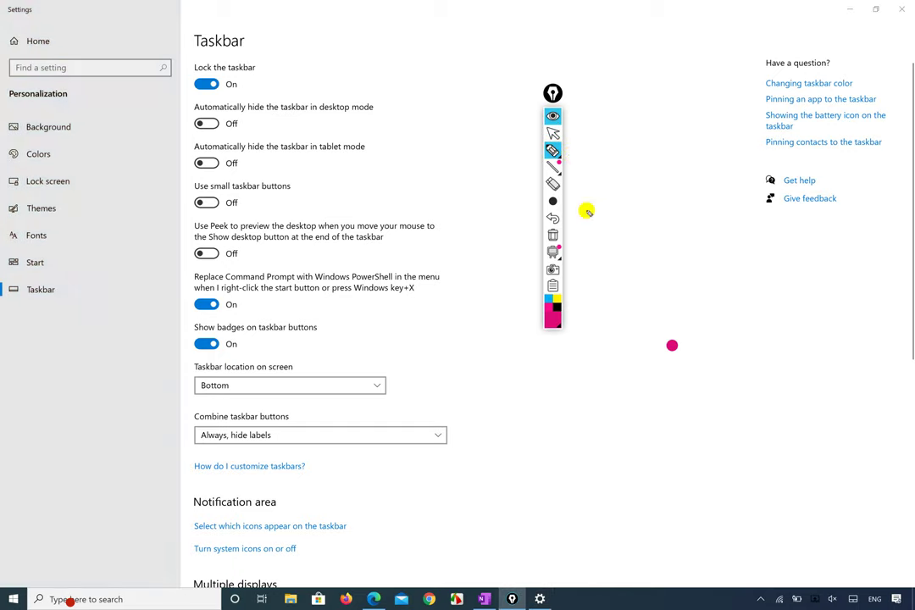
mouse_move(600, 593)
left_mouse_down()
mouse_move(608, 577)
mouse_move(600, 564)
left_mouse_up()
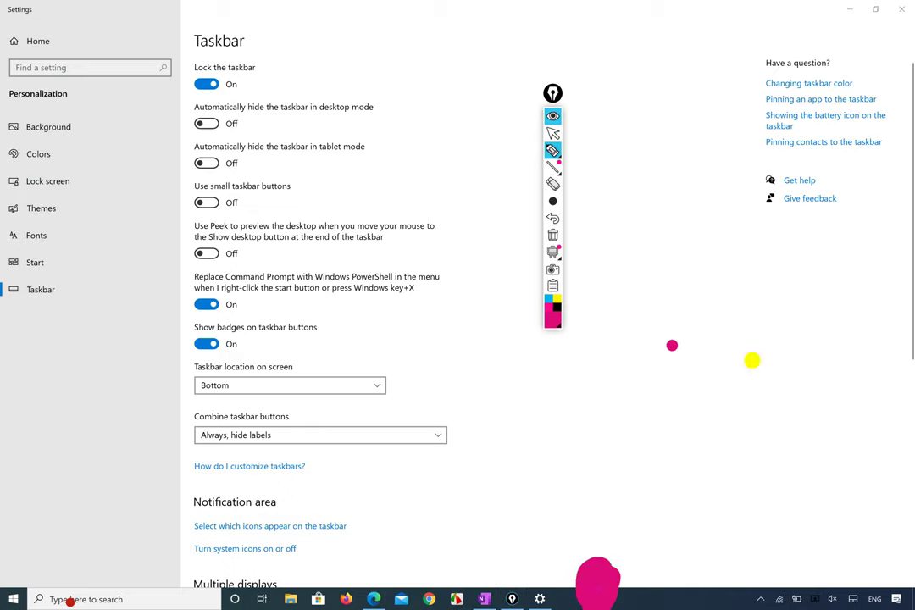
Draw a pink tick across the two automatic taskbar hiding options, undo it and leave pen mode.
mouse_move(225, 143)
left_mouse_down()
mouse_move(247, 135)
mouse_move(286, 91)
mouse_move(335, 89)
left_mouse_up()
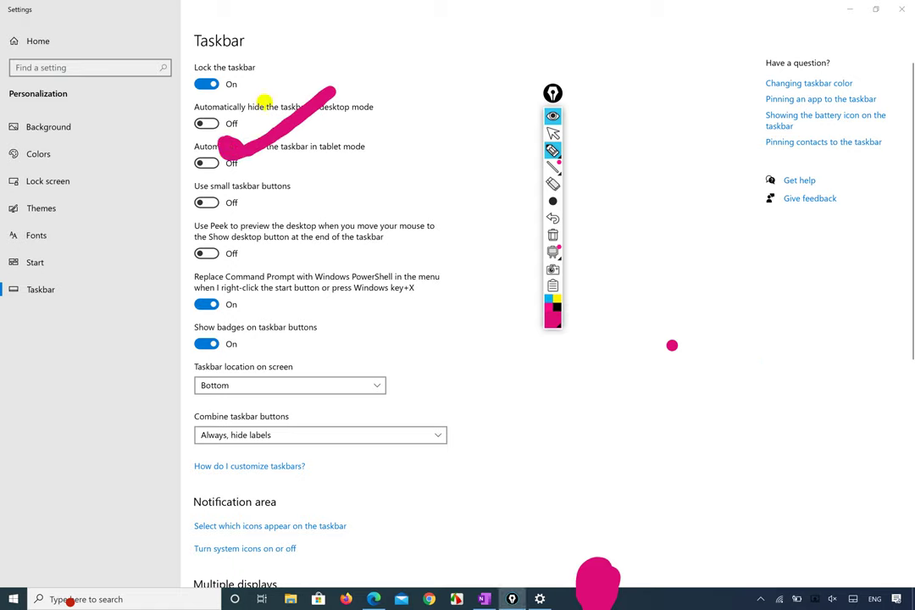
key("ctrl+z")
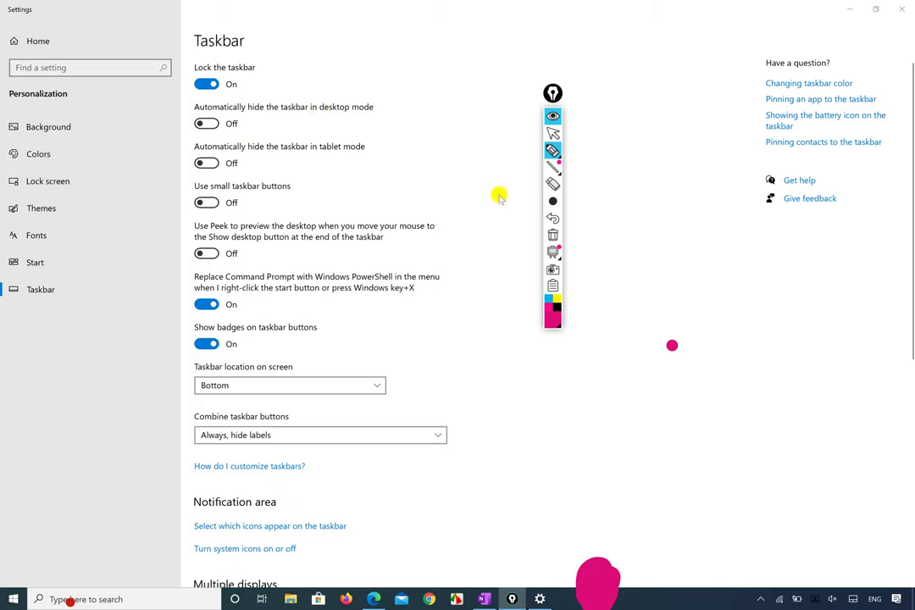
left_click(553, 133)
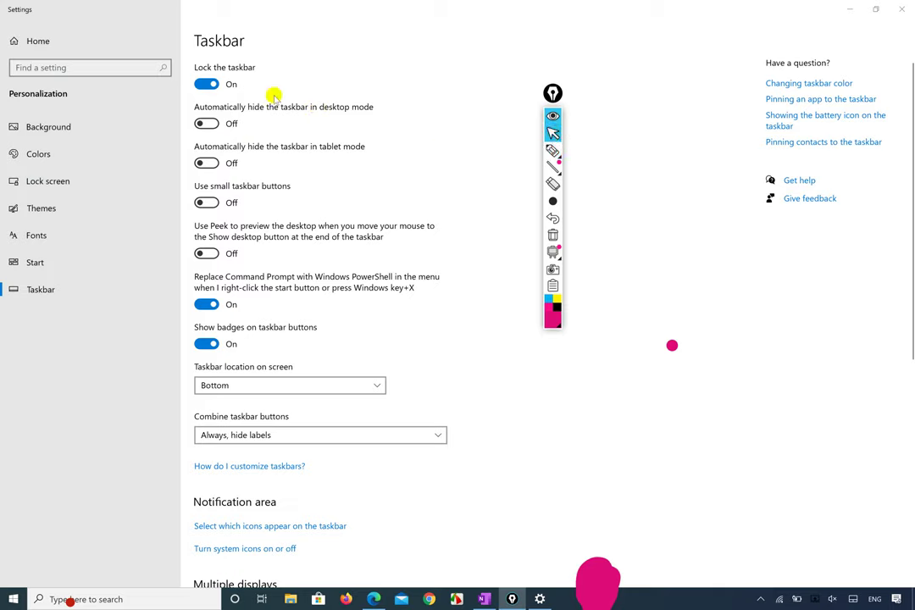
Turn on automatic hiding of the taskbar in desktop mode, minimize Settings and reveal the hidden taskbar.
left_click(207, 123)
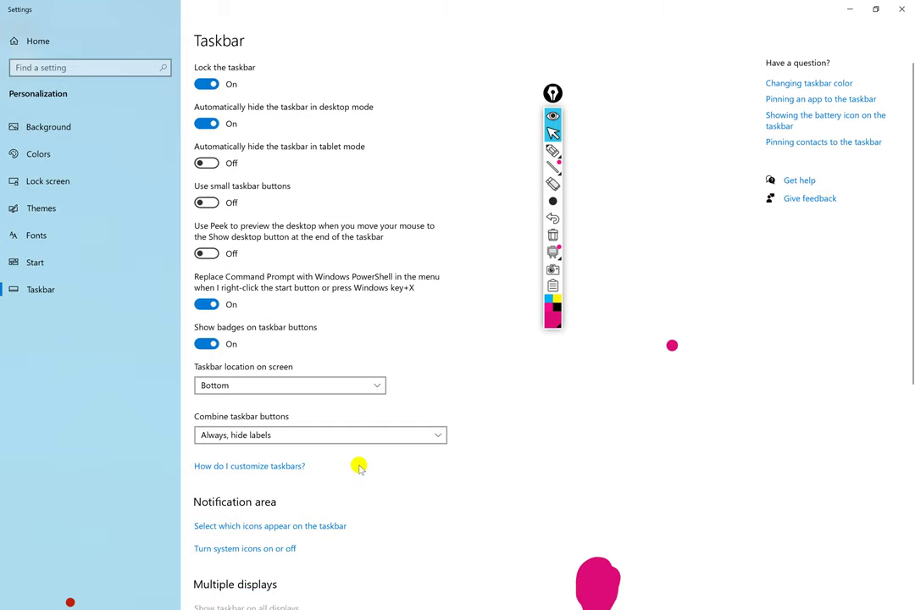
left_click(855, 8)
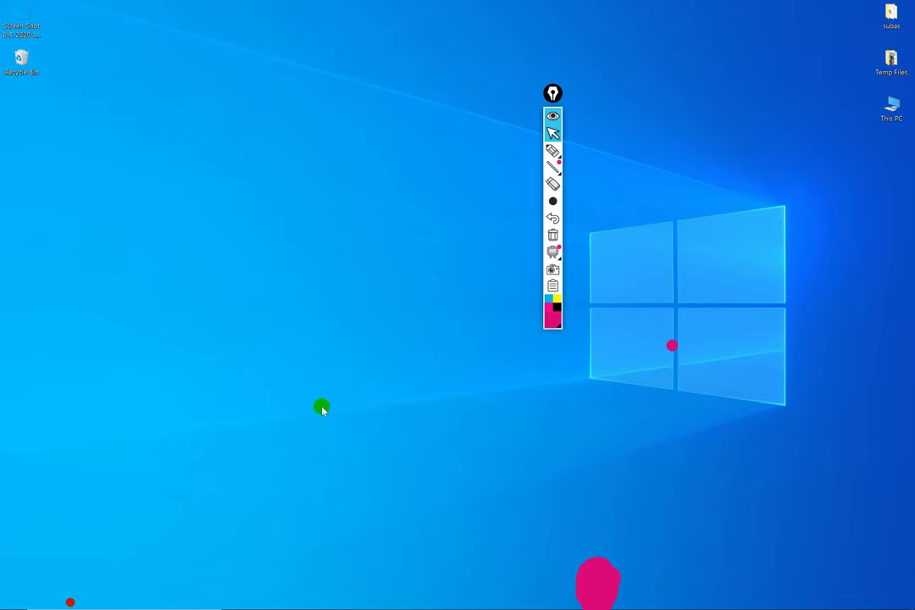
mouse_move(339, 607)
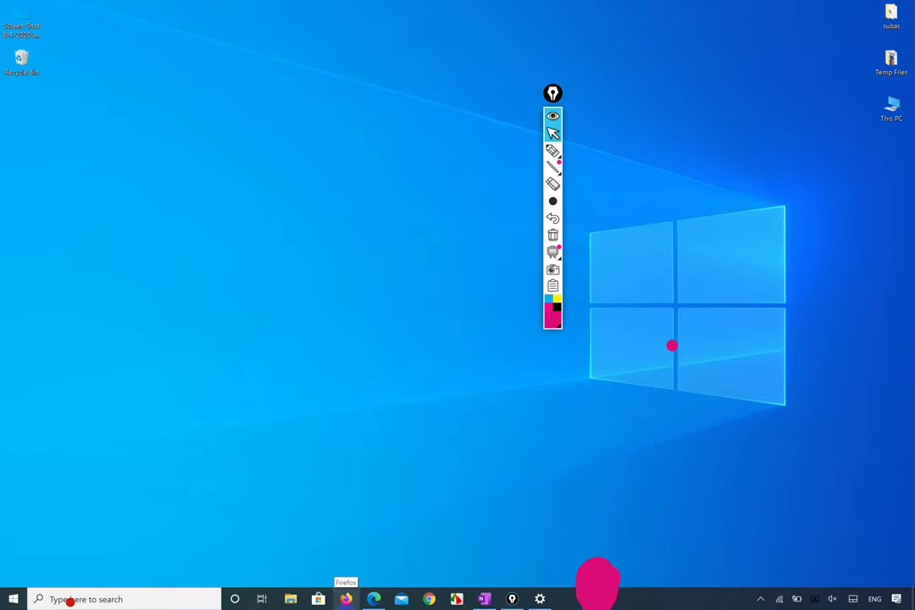
Restore the Settings window and set the taskbar location on screen to Right.
left_click(539, 600)
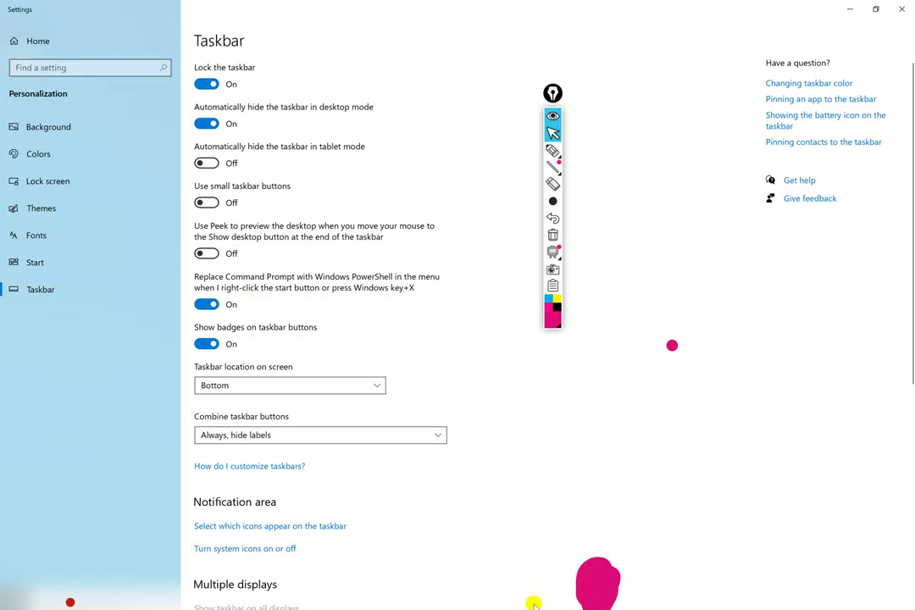
left_click(349, 385)
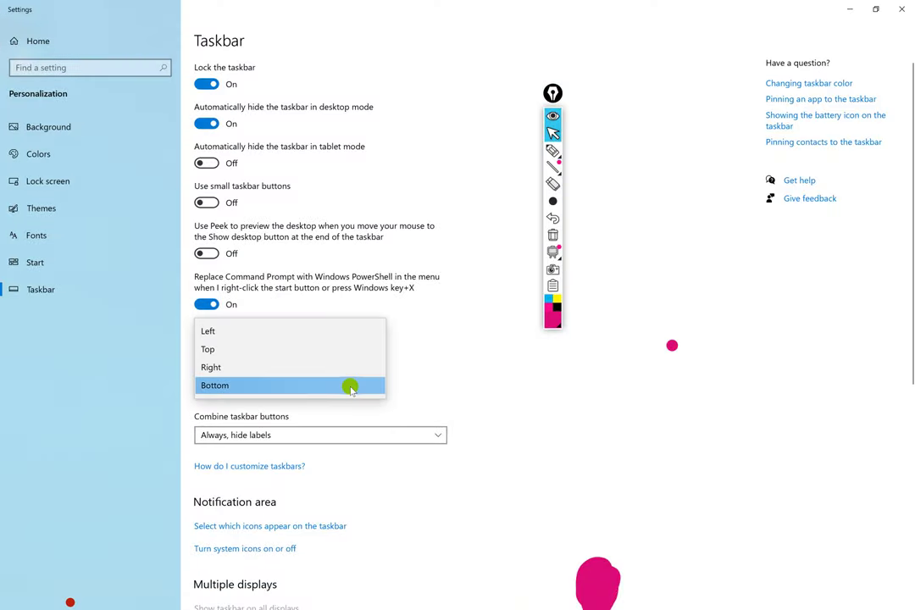
left_click(323, 367)
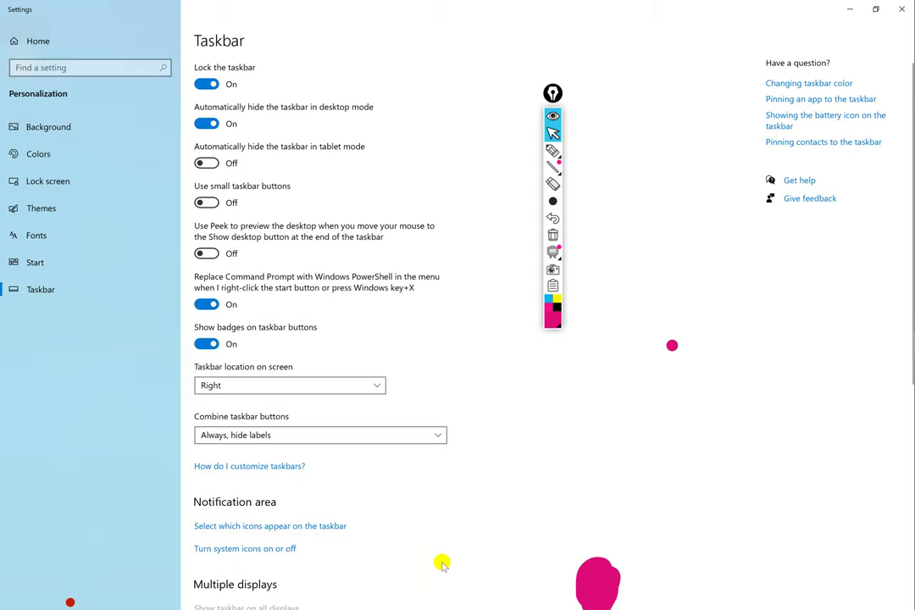
Draw a pink arrow pointing down to the screen's lower edge.
left_click(553, 150)
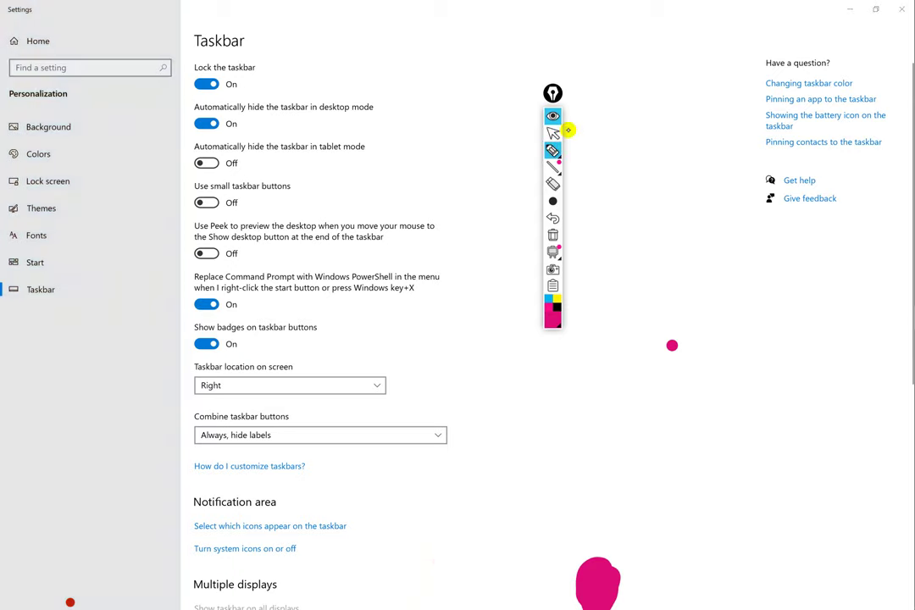
mouse_move(503, 448)
left_mouse_down()
mouse_move(498, 597)
mouse_move(528, 547)
mouse_move(547, 543)
left_mouse_up()
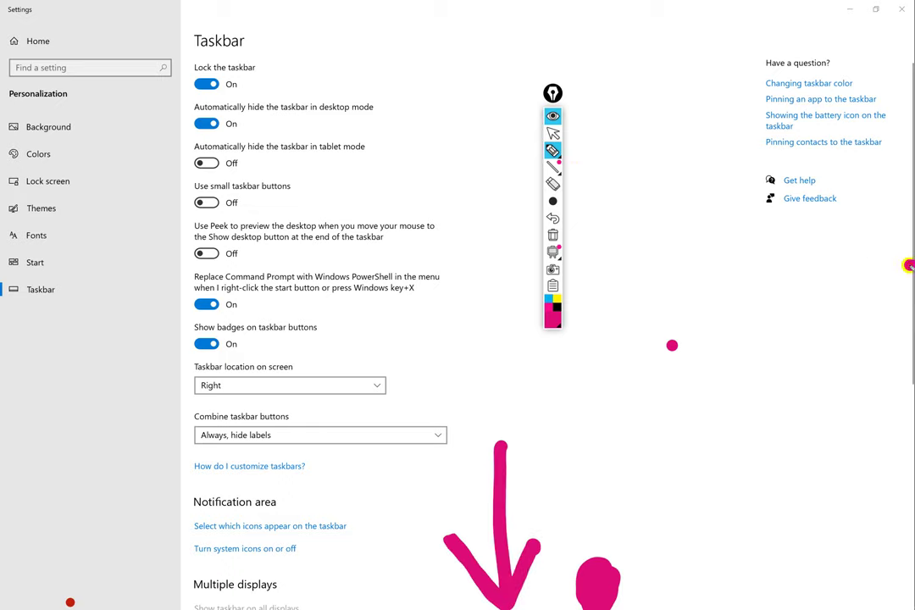
Draw a pink arrow pointing right to the screen's right edge and leave pen mode.
left_click_drag(912, 265, 752, 272)
mouse_move(862, 228)
left_mouse_down()
mouse_move(914, 263)
mouse_move(868, 314)
left_mouse_up()
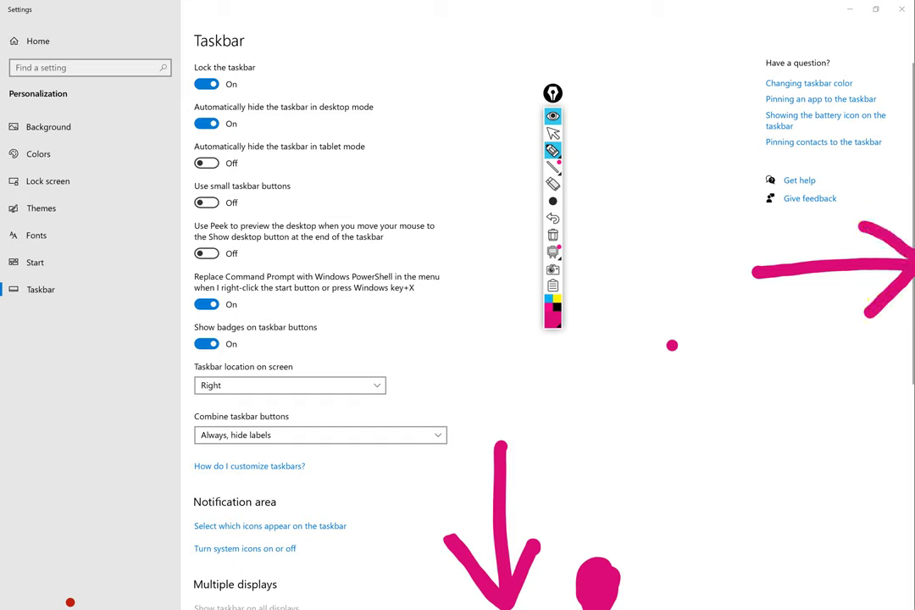
left_click(552, 133)
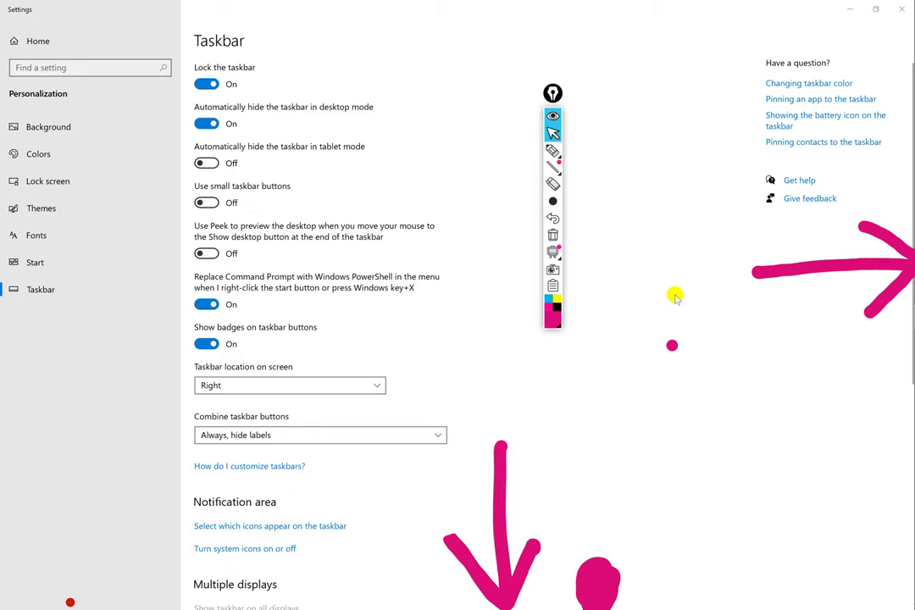
Reveal the hidden taskbar at the screen's right edge with Settings maximized and again with Settings reduced, and maximize Settings again.
mouse_move(912, 333)
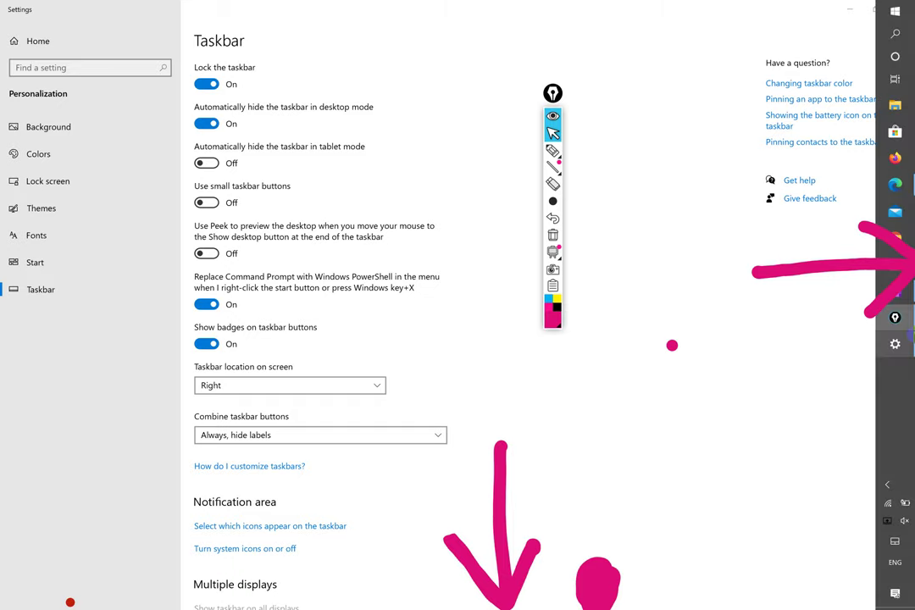
left_click(660, 432)
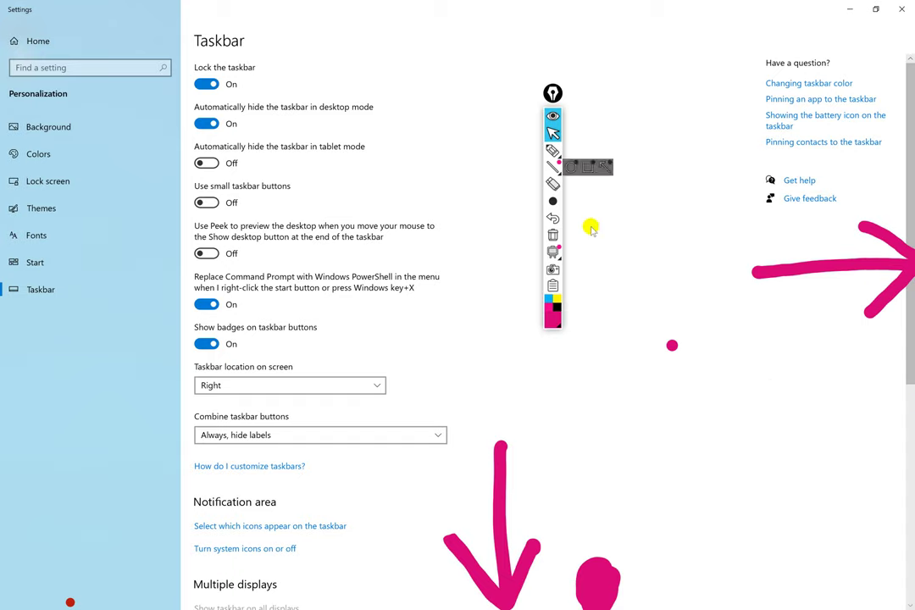
left_click(553, 133)
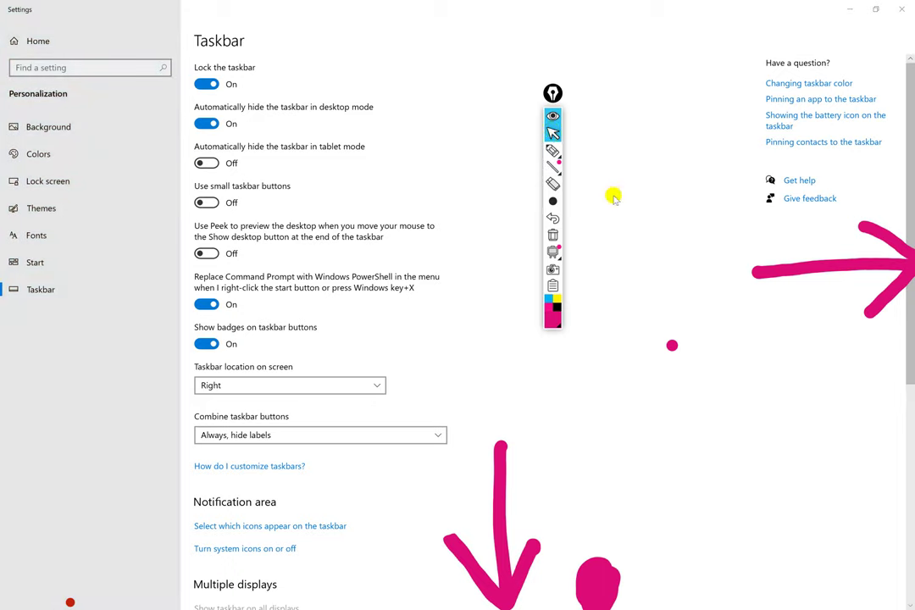
left_click(463, 232)
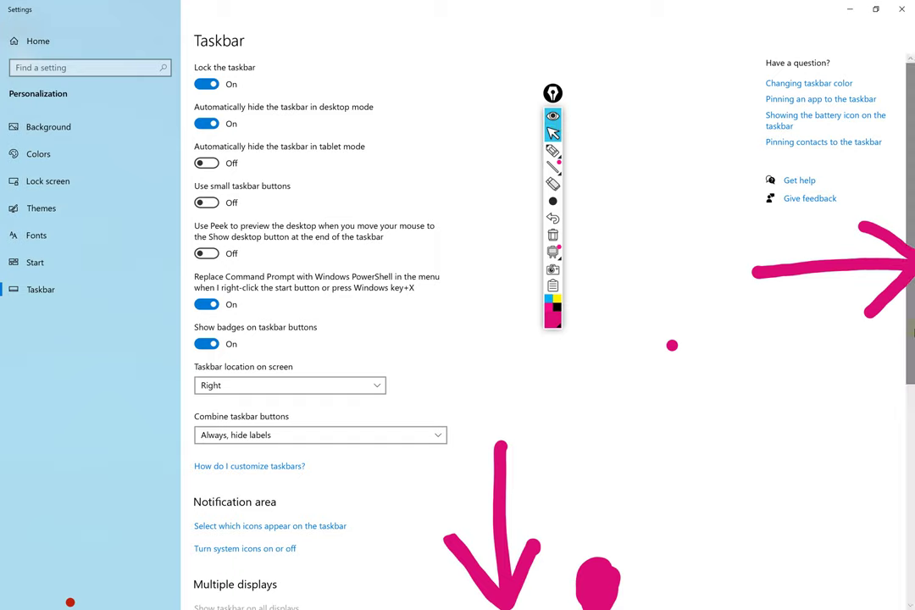
left_click(876, 8)
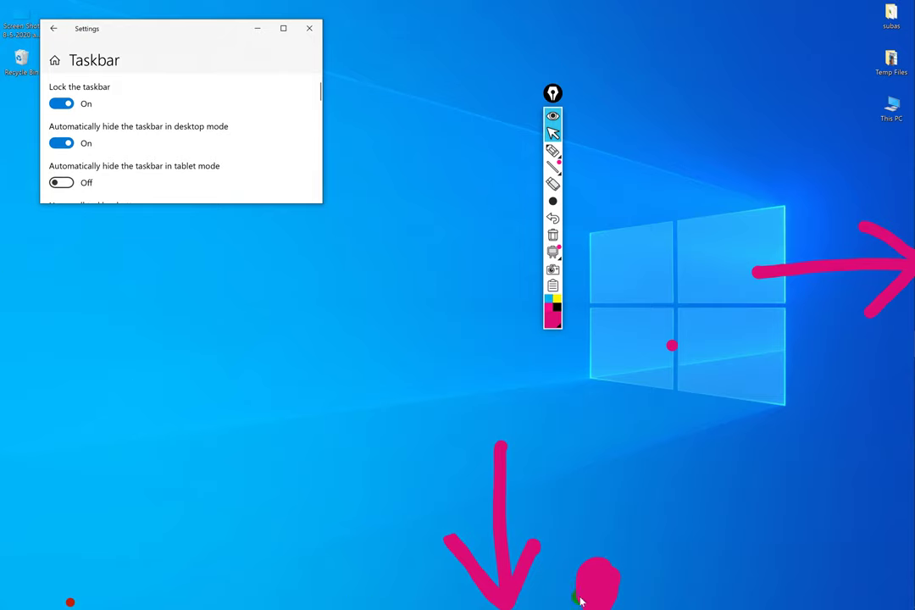
mouse_move(911, 339)
mouse_move(911, 373)
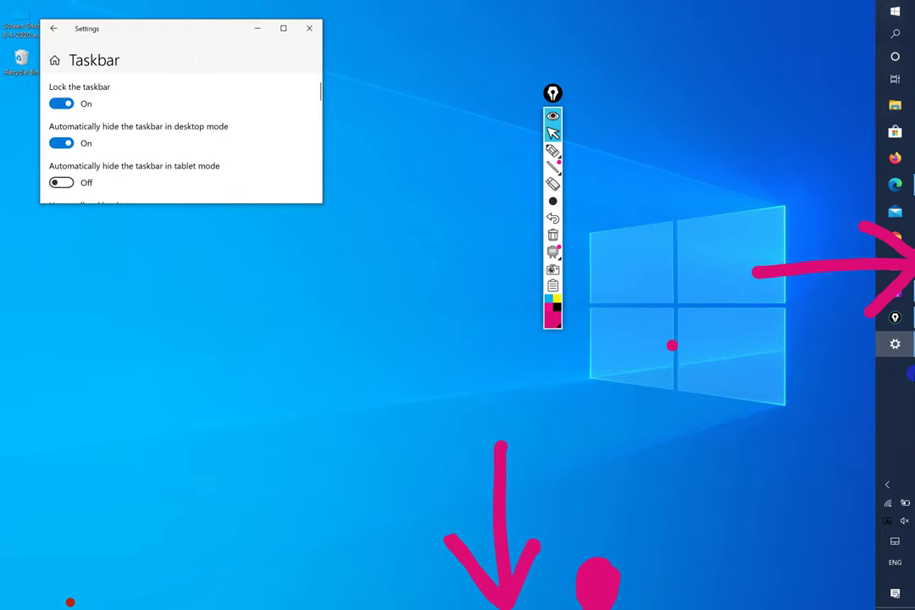
left_click(283, 28)
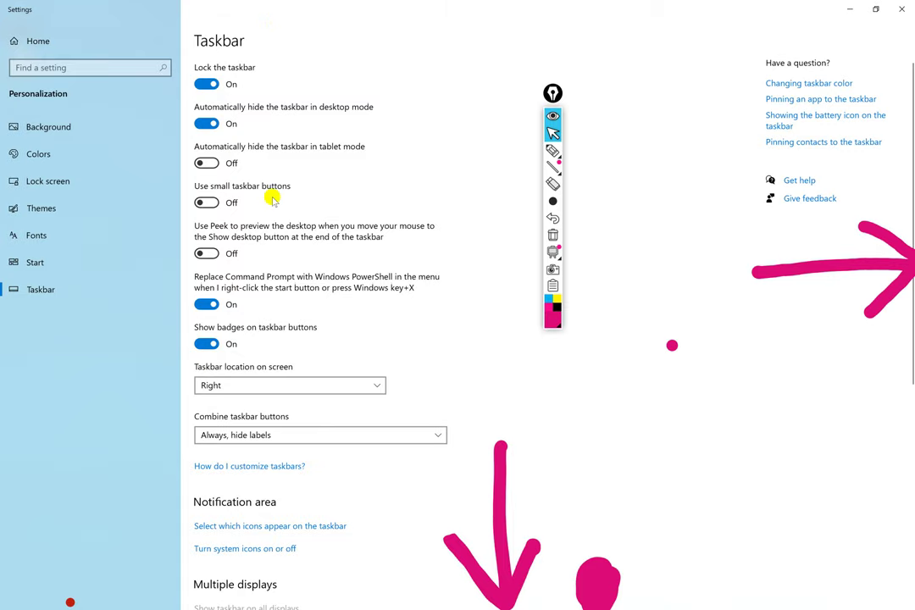
Set the taskbar location on screen to Bottom and turn off automatic hiding in desktop mode.
scroll(333, 466, "down", 2)
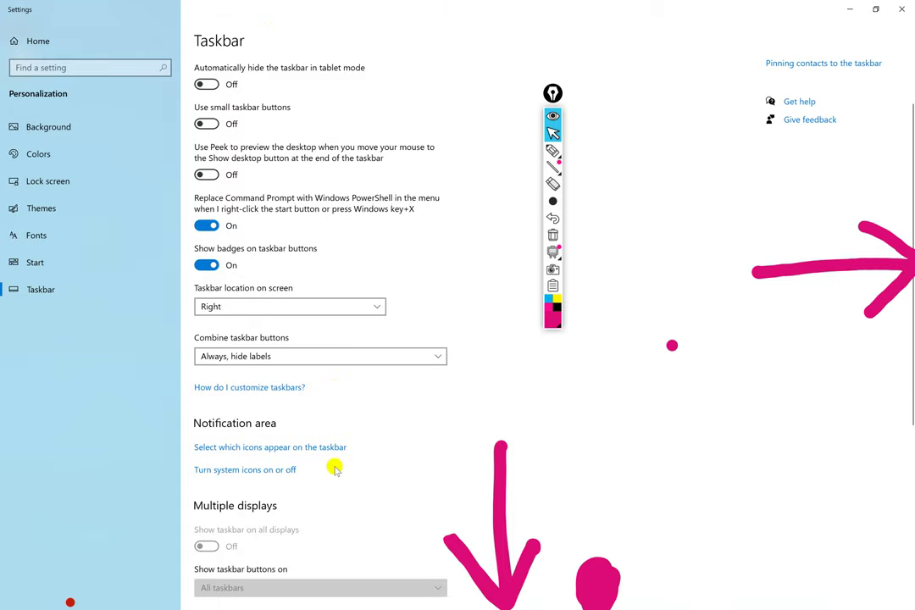
scroll(335, 469, "down", 2)
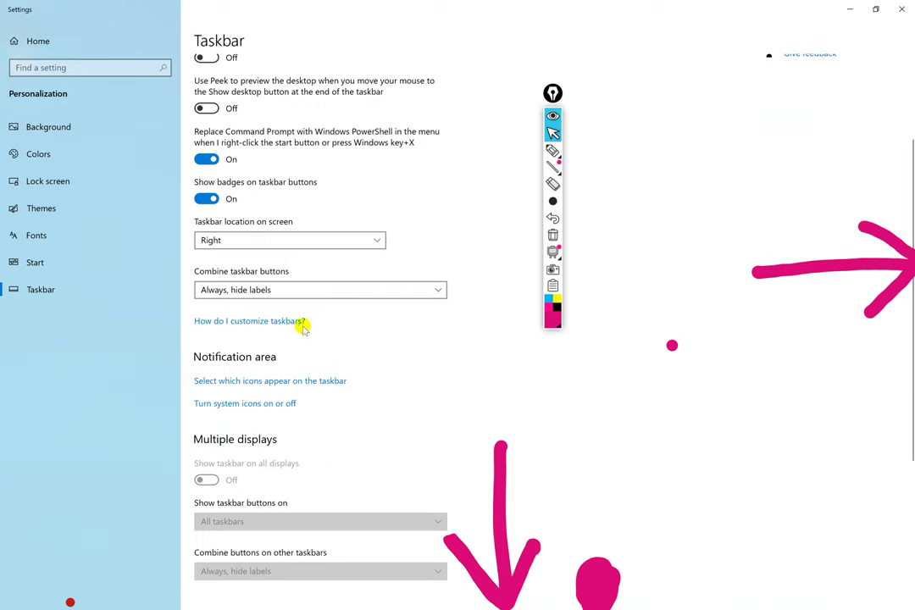
scroll(292, 265, "up", 4)
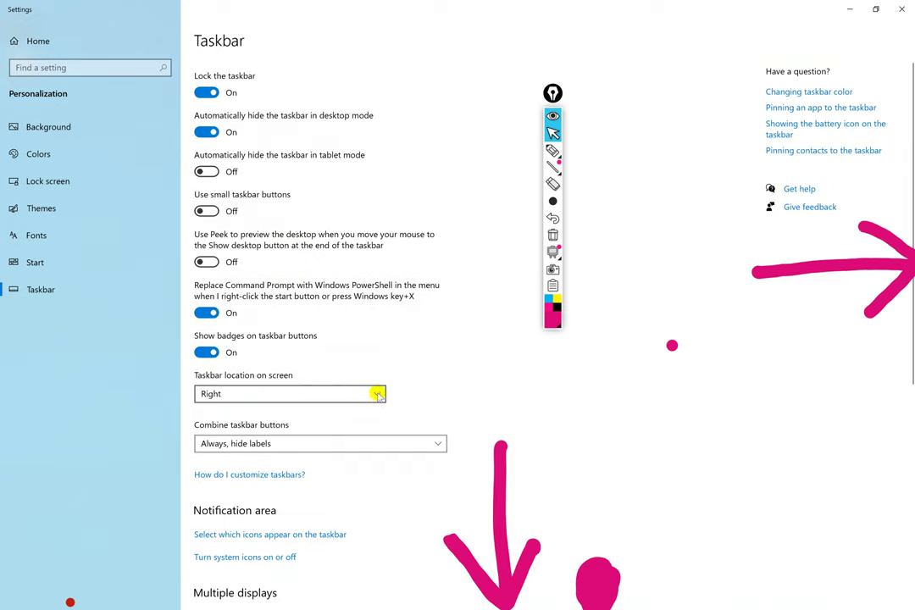
left_click(378, 394)
left_click(314, 411)
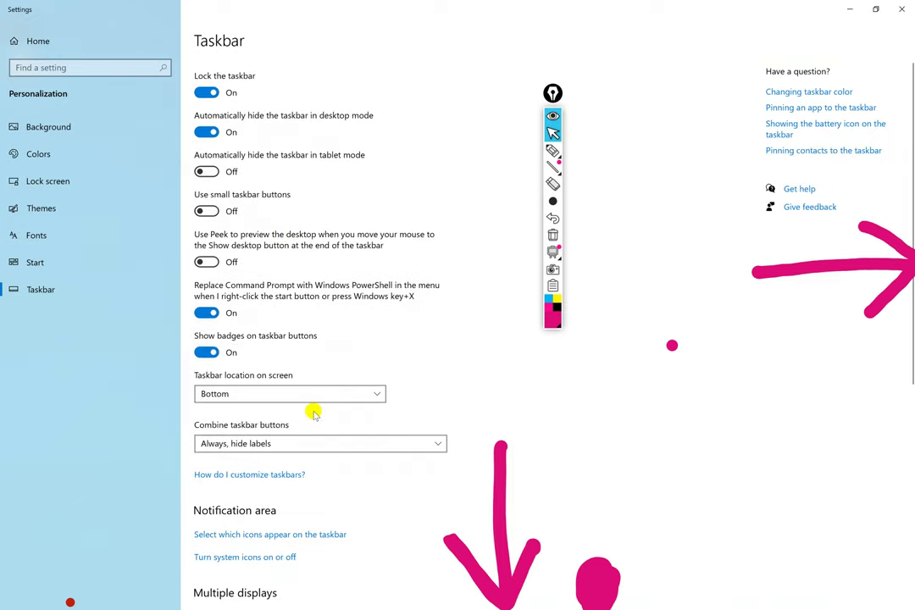
left_click(210, 123)
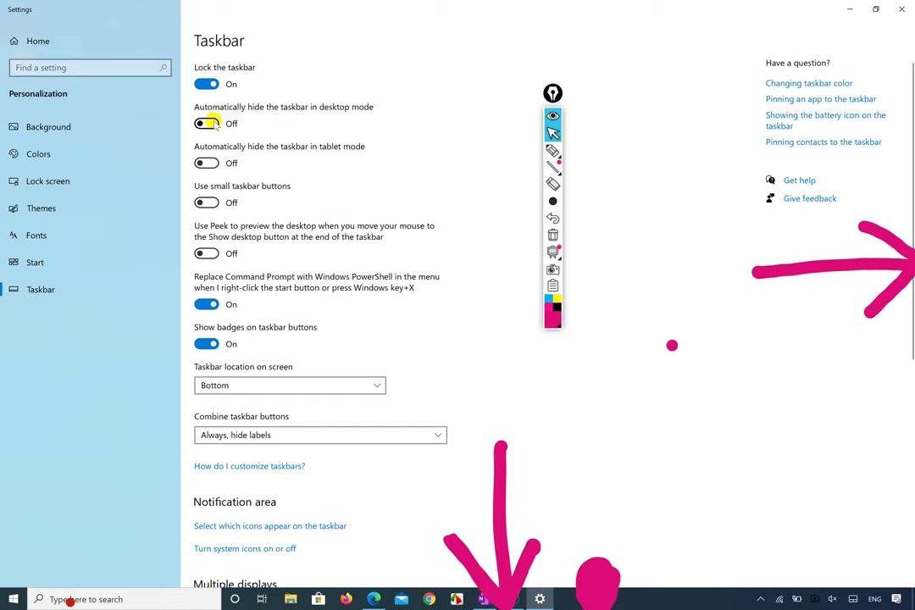
Draw a pink circle around the Changing taskbar color link and leave pen mode.
left_click(553, 150)
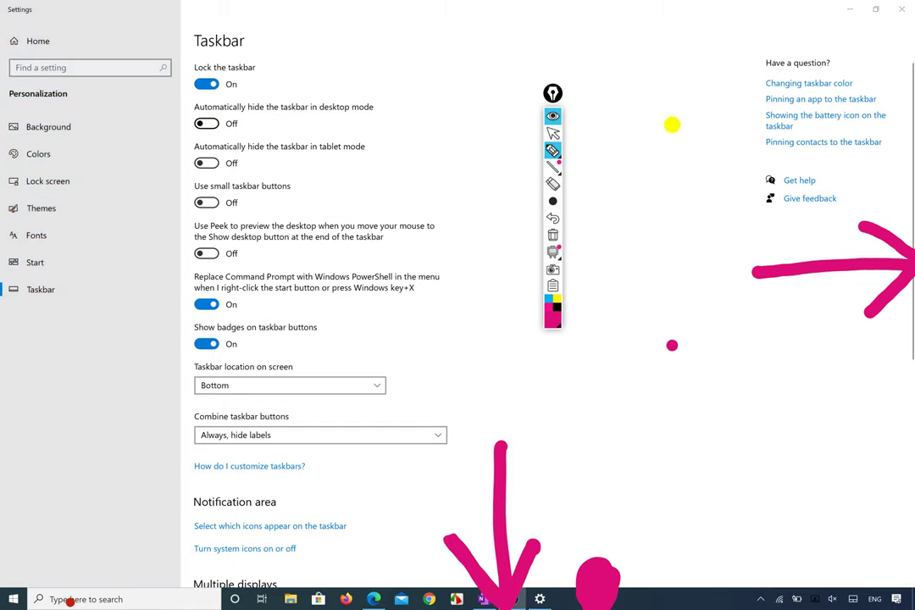
mouse_move(741, 96)
left_mouse_down()
mouse_move(847, 91)
mouse_move(871, 73)
mouse_move(766, 49)
mouse_move(750, 100)
left_mouse_up()
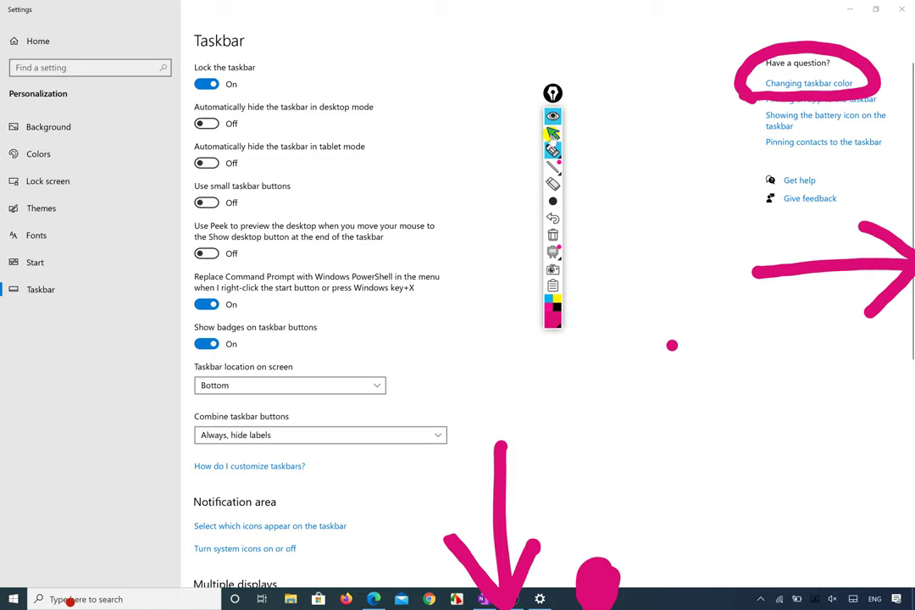
left_click(553, 133)
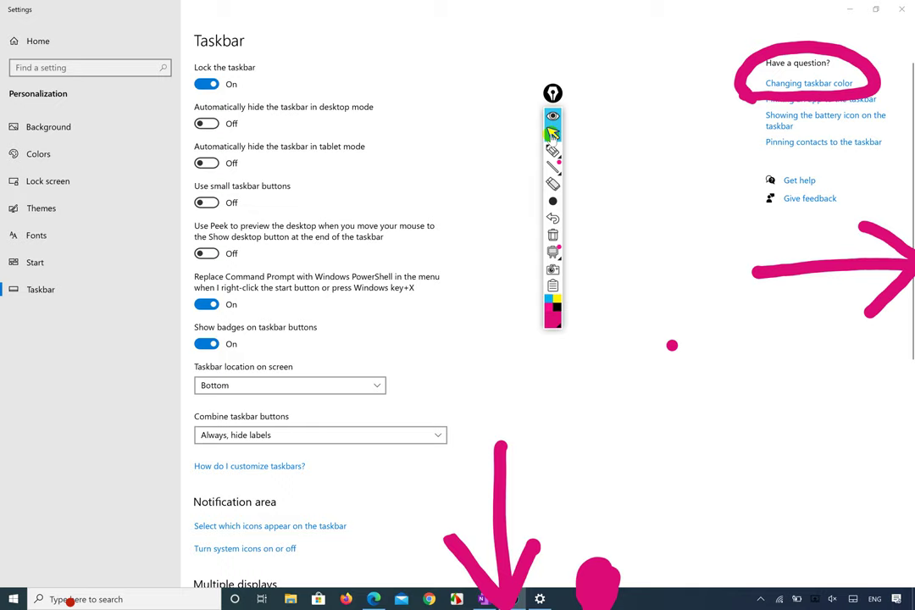
View the Changing taskbar color help page, cancel its request to open the Colors setting and minimize the browser.
left_click(804, 85)
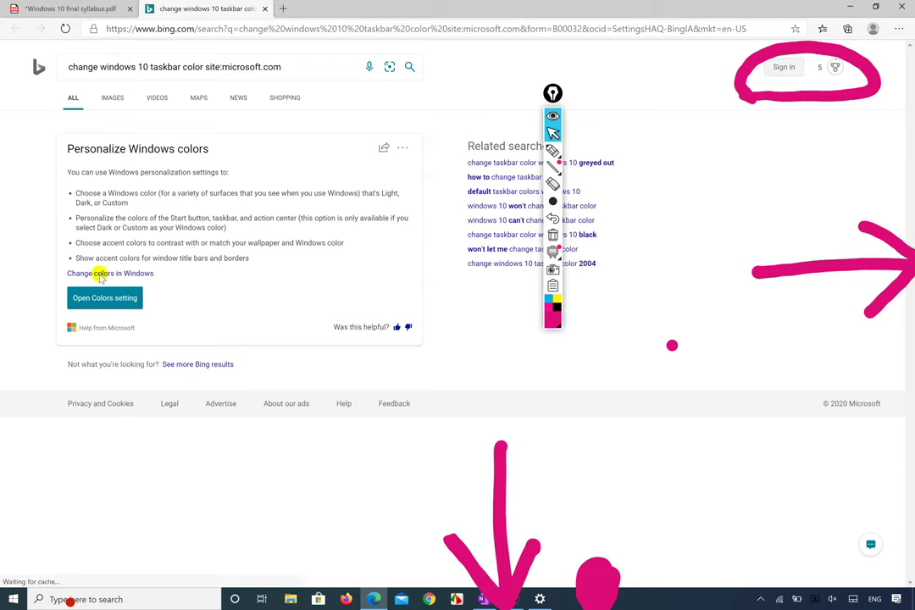
left_click(105, 299)
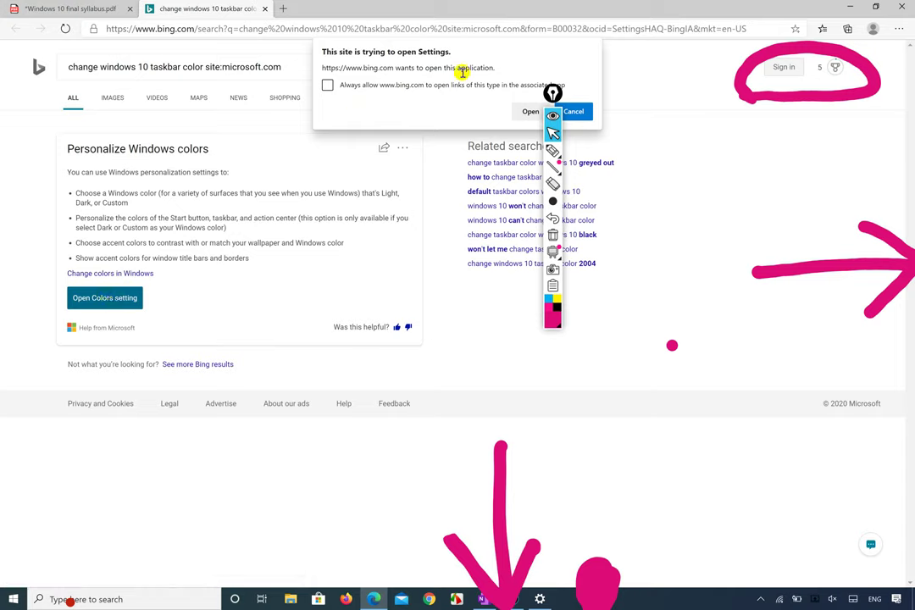
left_click(583, 115)
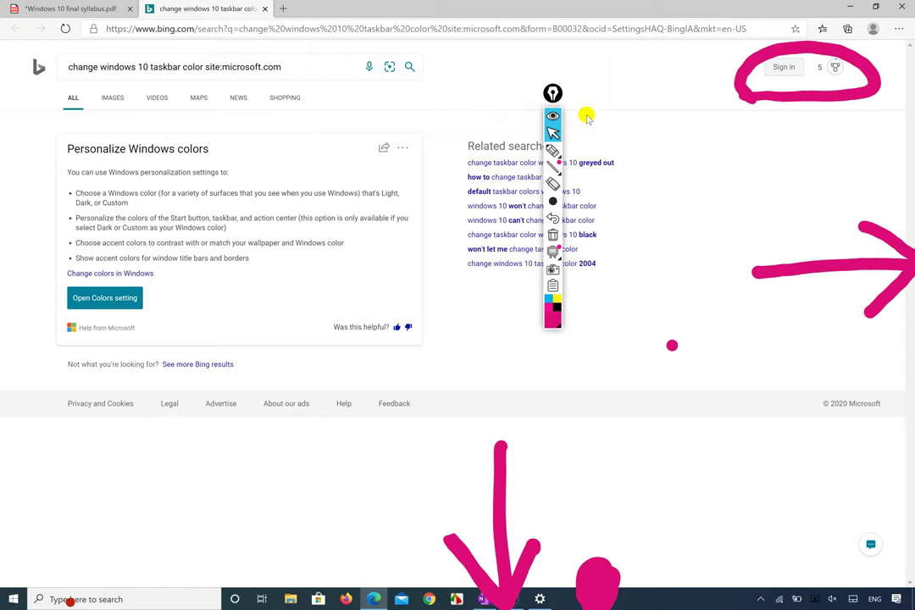
left_click(850, 6)
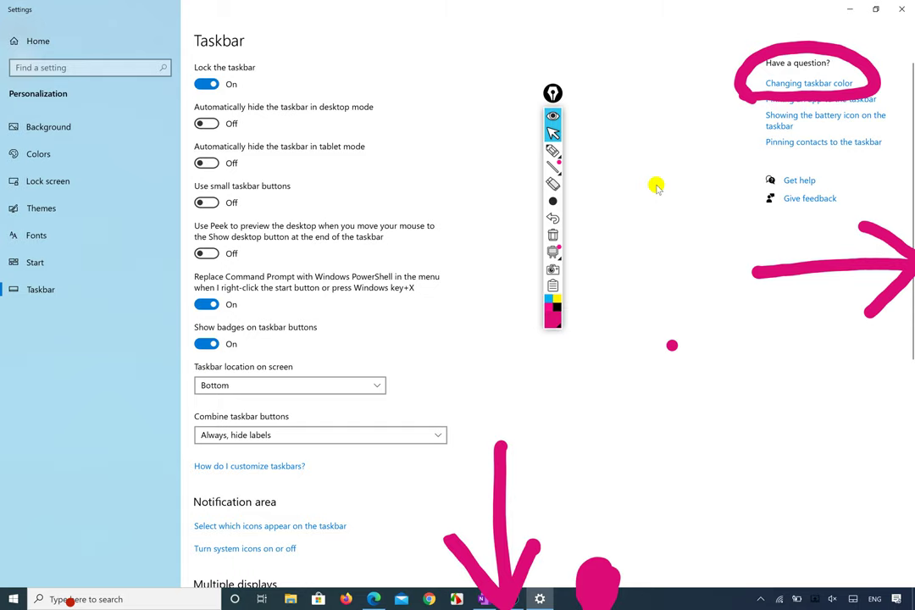
Remove the pink circle from the help links and draw a pink tick across the battery icon link.
scroll(656, 184, "down", 1)
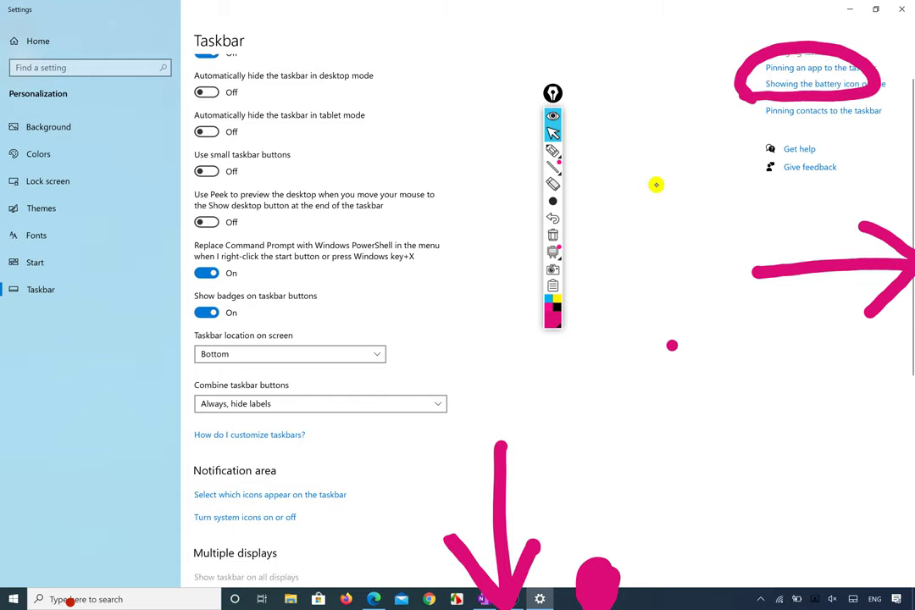
scroll(656, 184, "up", 1)
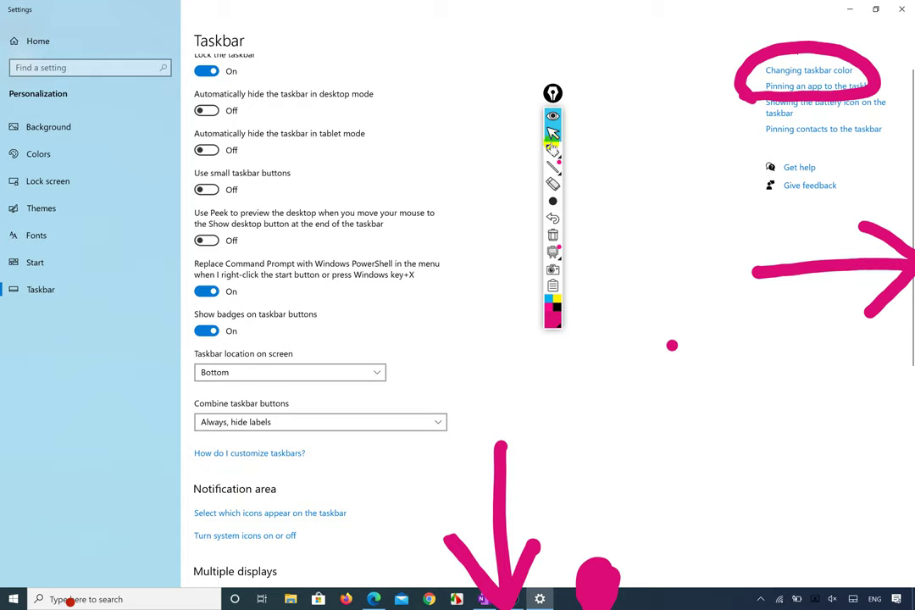
left_click(553, 150)
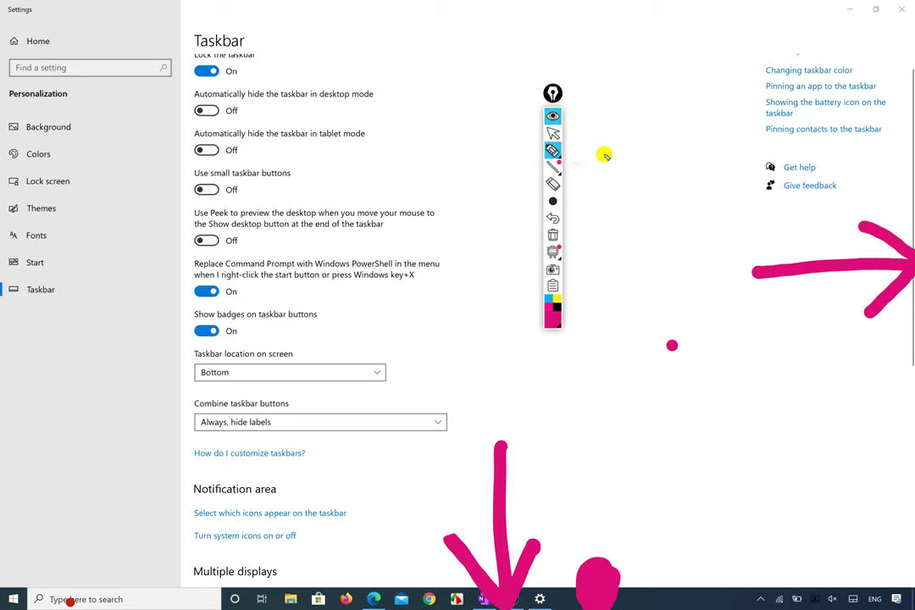
mouse_move(746, 107)
left_mouse_down()
mouse_move(764, 124)
mouse_move(858, 111)
mouse_move(747, 119)
left_mouse_up()
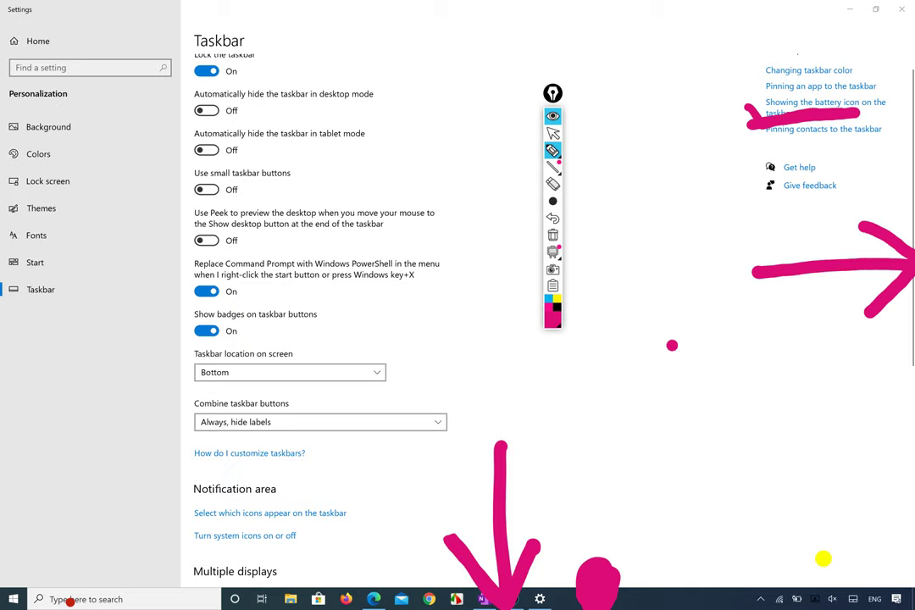
Draw a pink curve beside the taskbar's notification icons, undo the tick on the battery icon link and leave pen mode.
mouse_move(812, 585)
left_mouse_down()
mouse_move(802, 583)
mouse_move(824, 576)
left_mouse_up()
key("ctrl+z")
left_click_drag(766, 605, 810, 563)
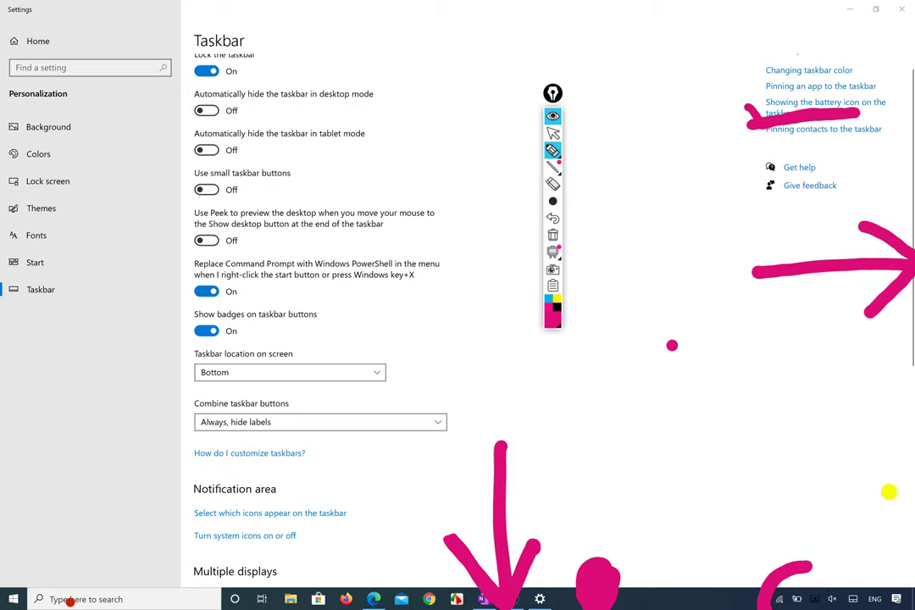
key("ctrl+z")
left_click(553, 133)
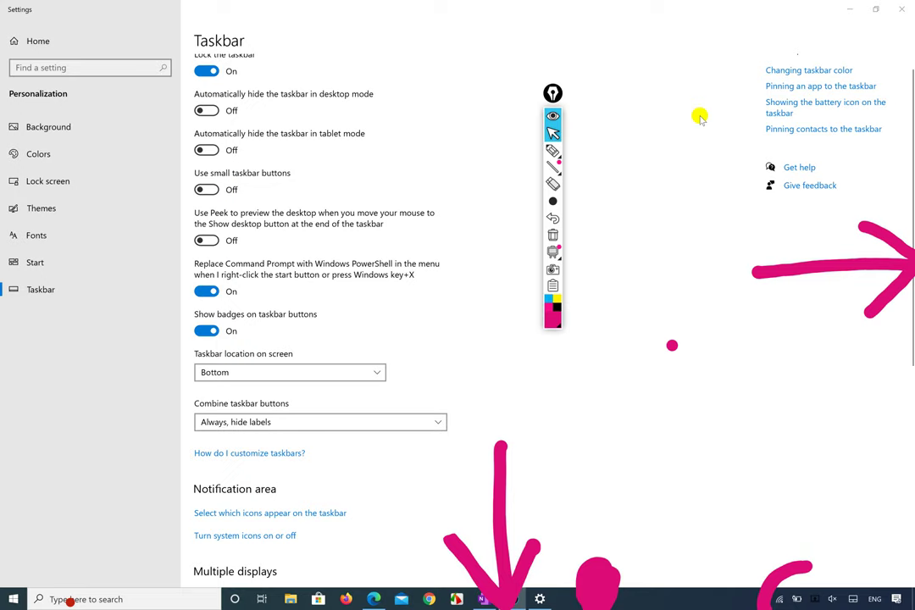
View the help page on showing the battery icon on the taskbar, minimize the browser and return to the Taskbar settings.
left_click(792, 105)
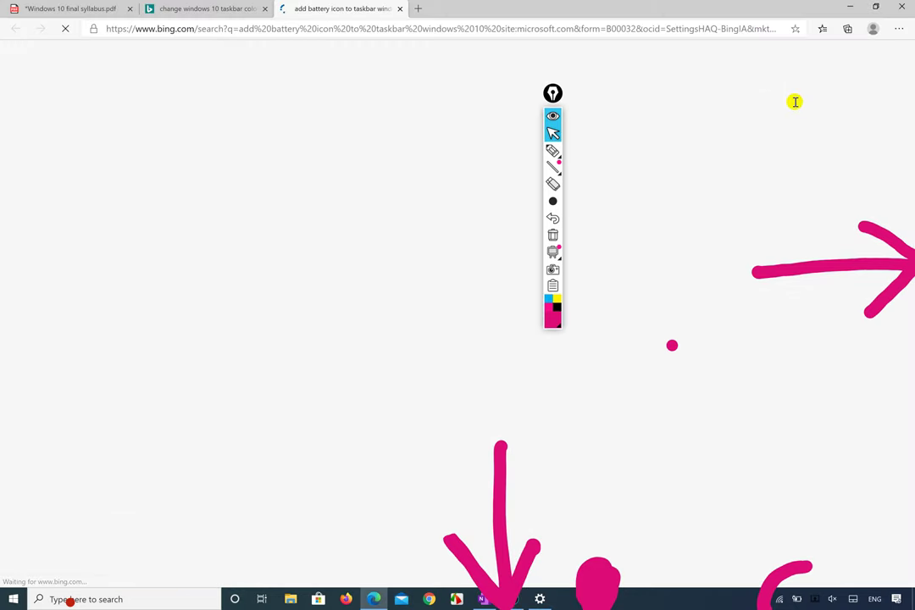
left_click(851, 7)
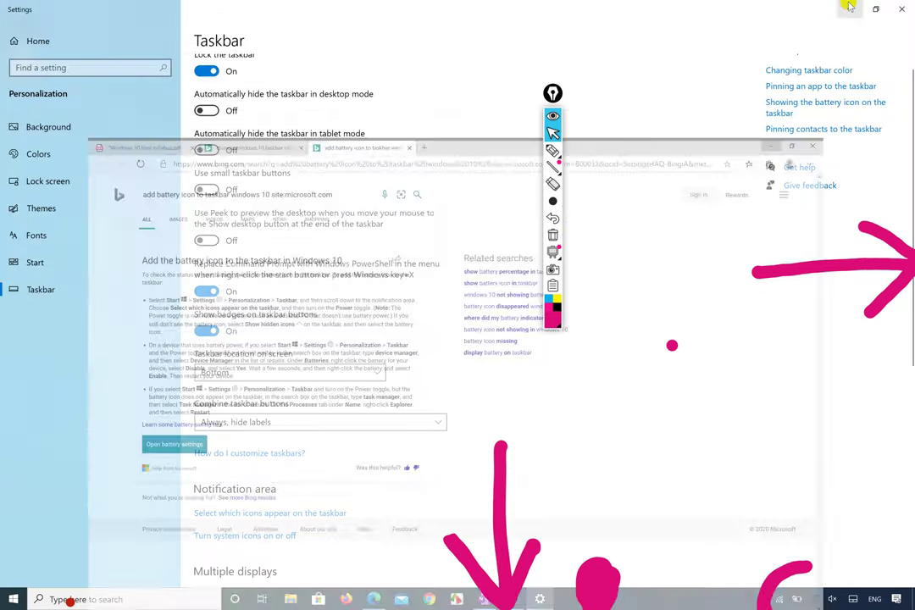
left_click(539, 600)
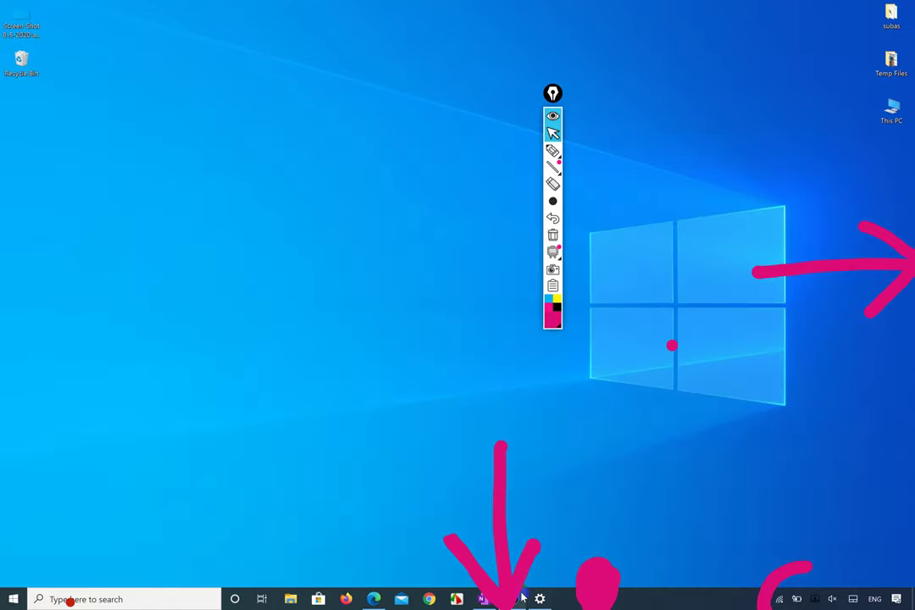
left_click(374, 600)
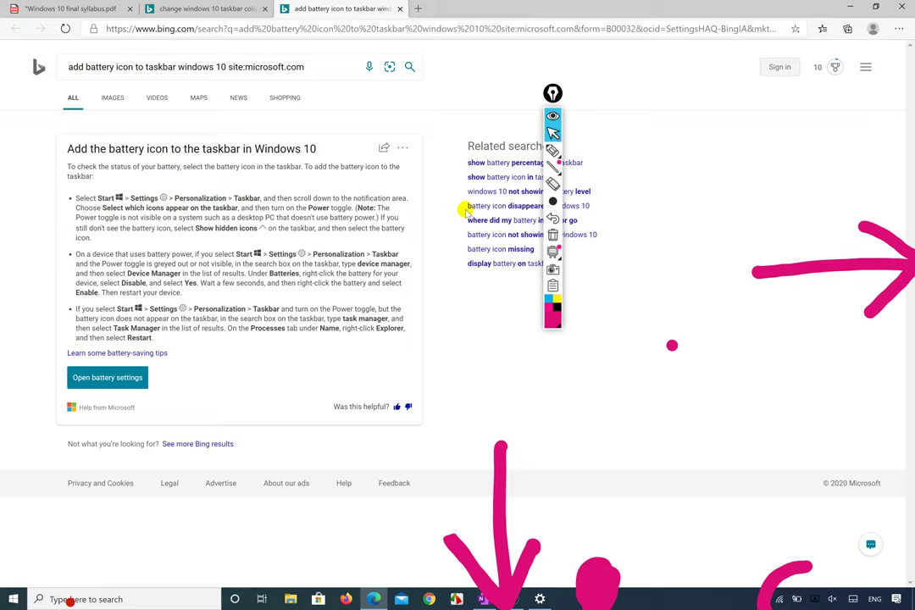
left_click(849, 11)
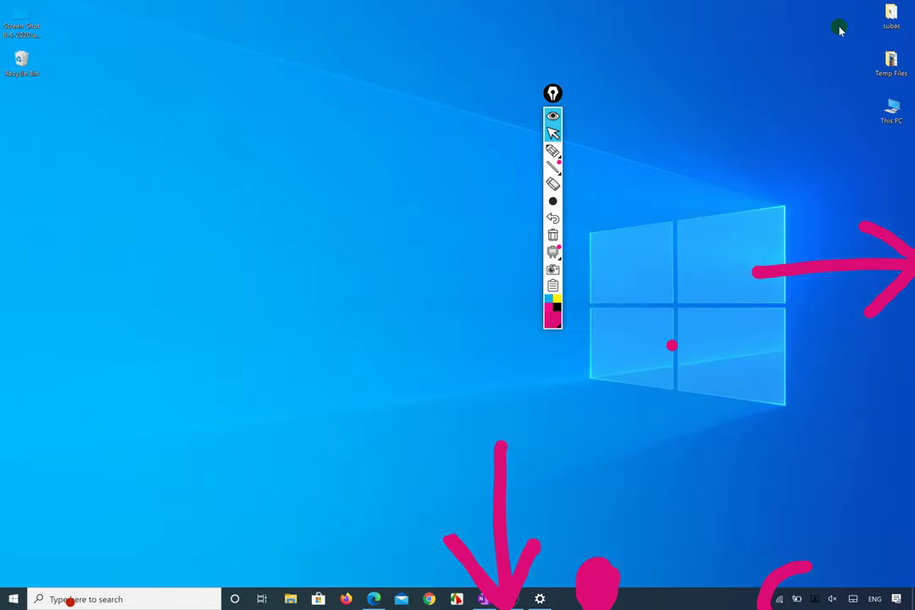
left_click(540, 599)
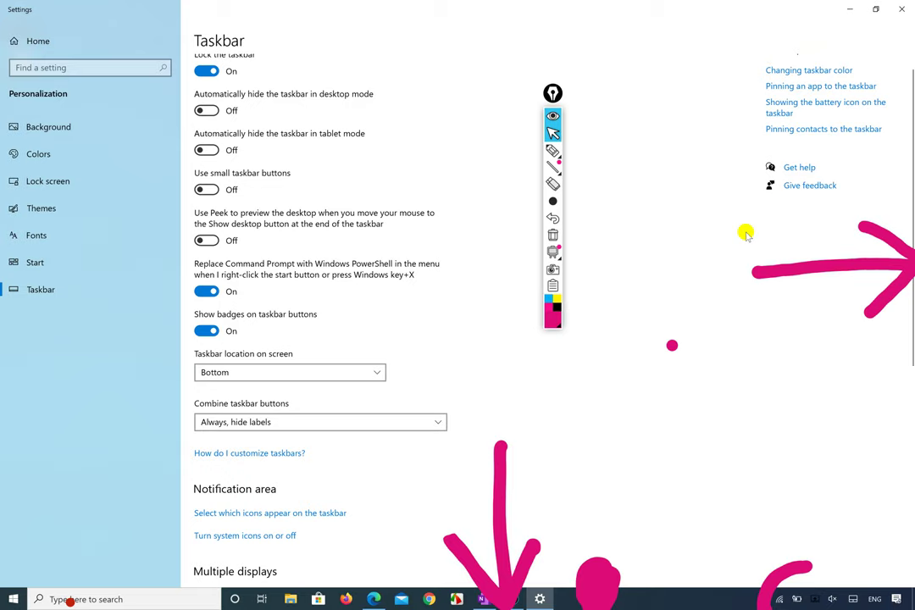
Draw a pink circle around the four taskbar help links, from Changing taskbar color to Pinning contacts to the taskbar.
left_click(553, 150)
left_click(653, 187)
mouse_move(861, 46)
left_mouse_down()
mouse_move(750, 53)
mouse_move(730, 124)
mouse_move(860, 146)
mouse_move(892, 128)
mouse_move(897, 68)
mouse_move(850, 42)
left_mouse_up()
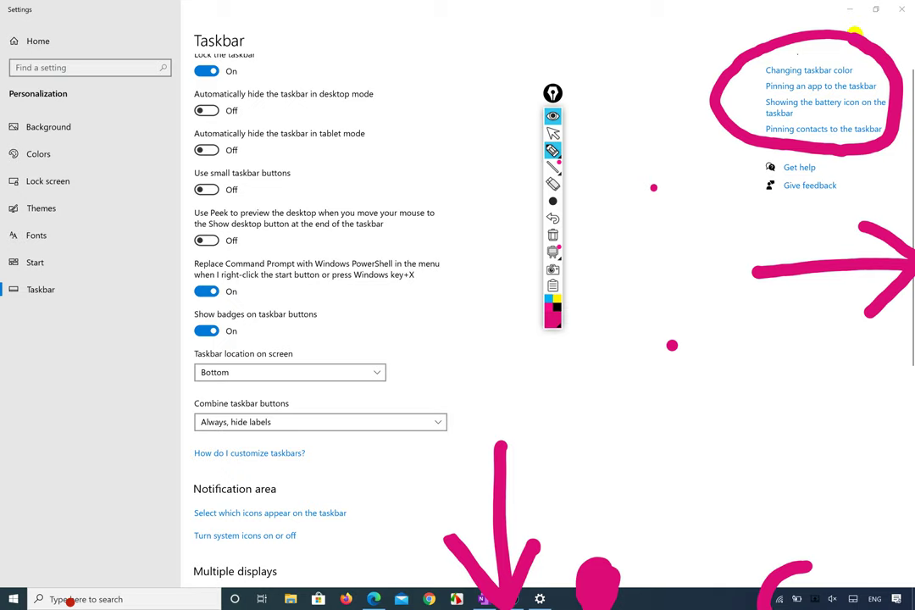
mouse_move(846, 39)
left_mouse_down()
mouse_move(767, 27)
mouse_move(720, 51)
mouse_move(727, 116)
left_mouse_up()
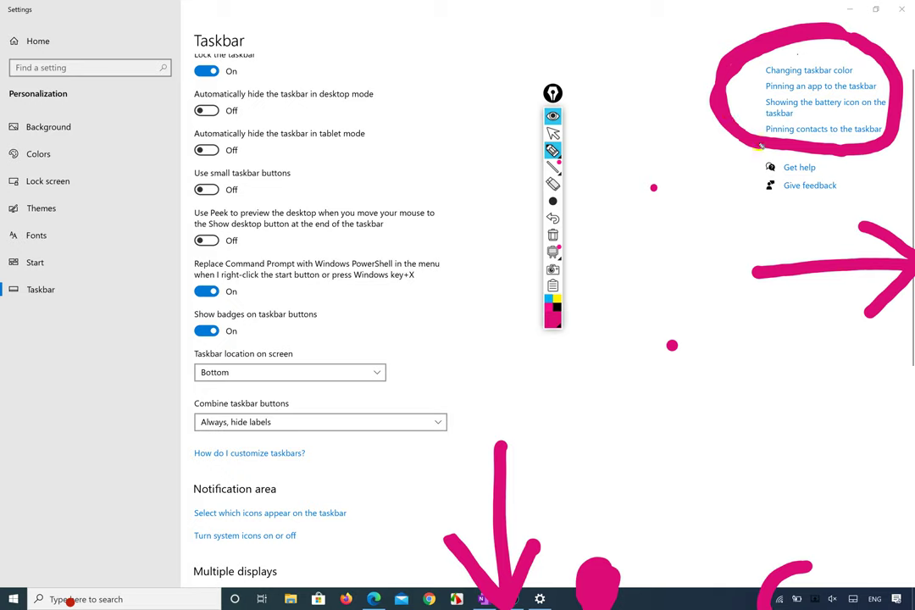
Thicken the pink circle around the taskbar help links, remove the pink arrows and curve along the screen edges, and leave pen mode.
mouse_move(821, 150)
left_mouse_down()
mouse_move(895, 136)
mouse_move(905, 76)
mouse_move(847, 25)
mouse_move(741, 51)
mouse_move(731, 94)
mouse_move(792, 127)
mouse_move(846, 125)
left_mouse_up()
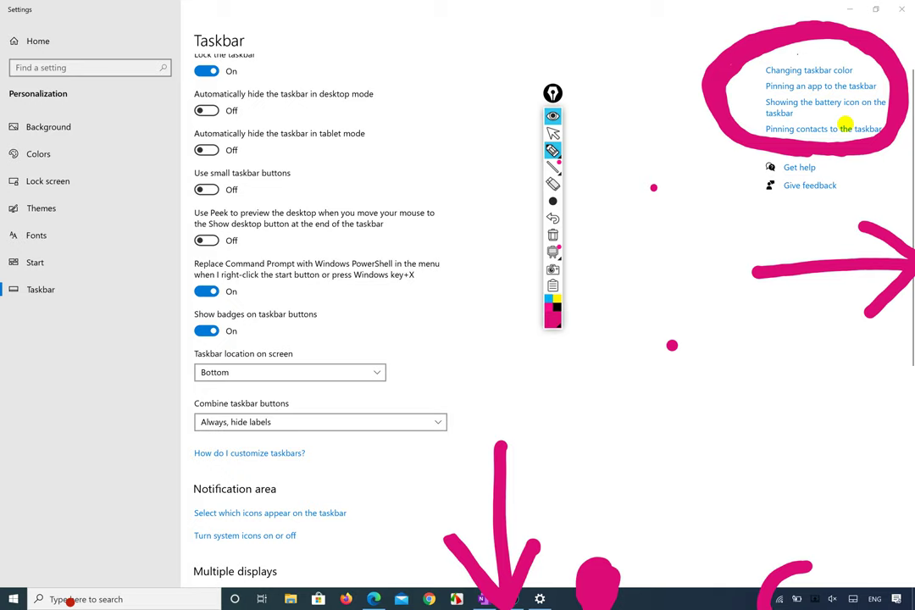
mouse_move(846, 125)
left_mouse_down()
mouse_move(811, 309)
mouse_move(491, 537)
mouse_move(740, 558)
left_mouse_up()
left_click_drag(838, 570, 866, 509)
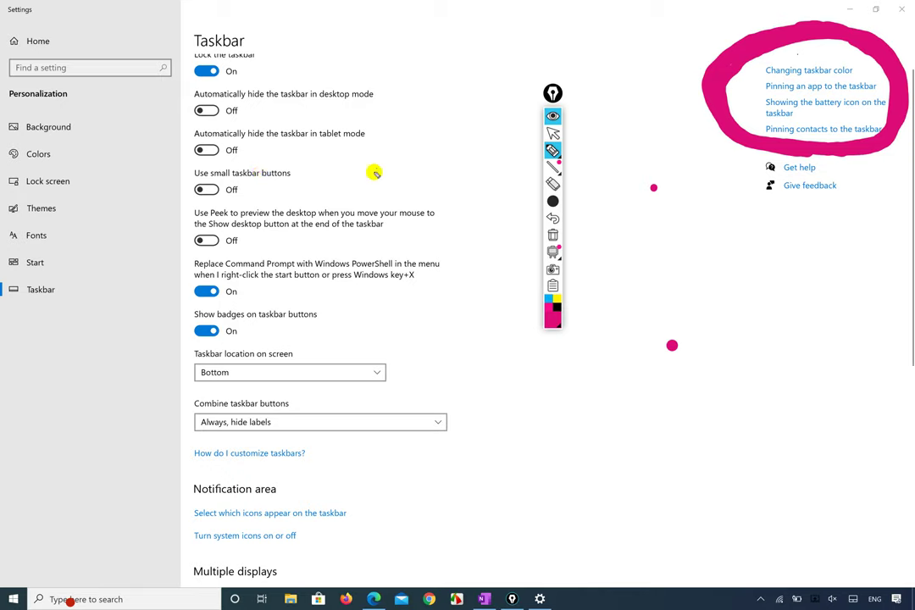
left_click(553, 133)
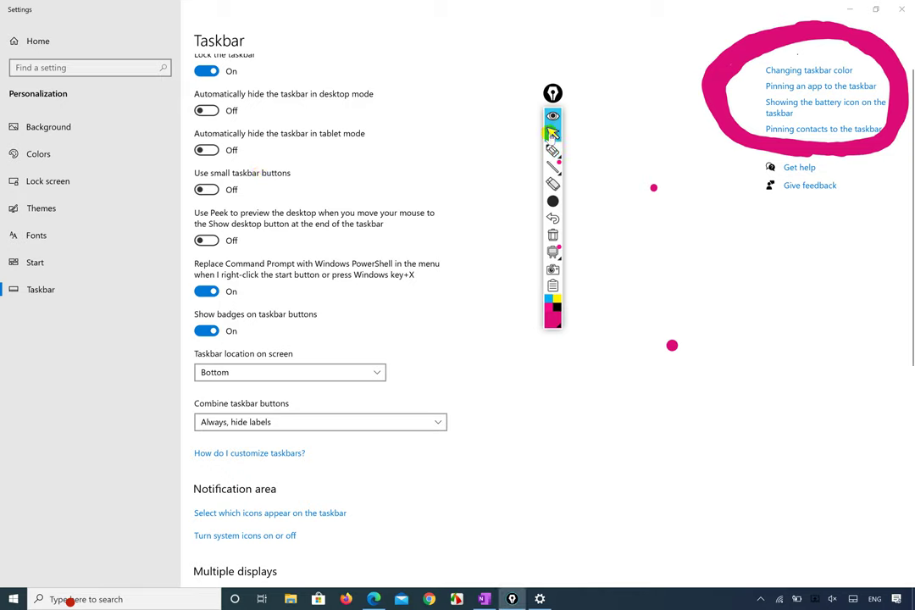
Turn small taskbar buttons on to demonstrate the smaller taskbar, then switch the option back off.
left_click(209, 190)
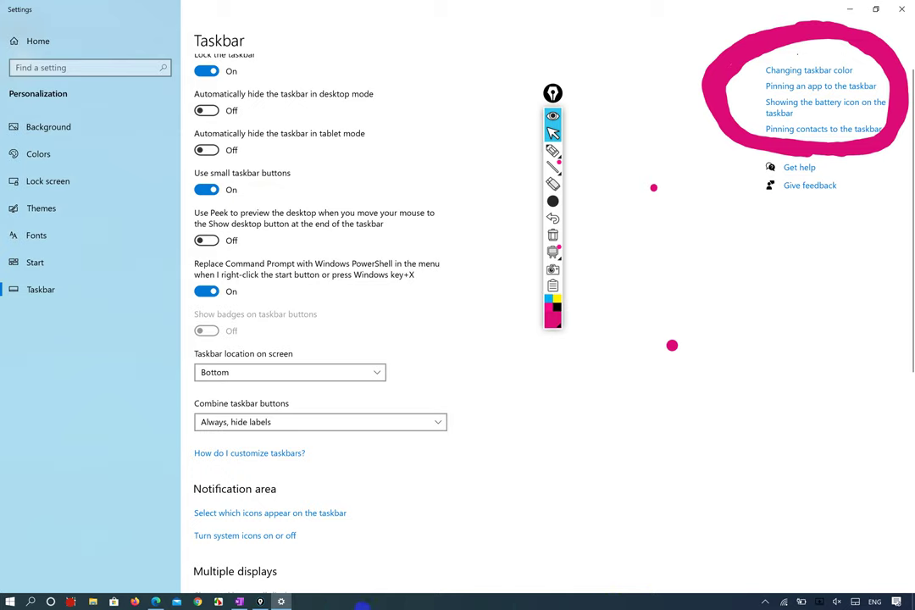
left_click(206, 190)
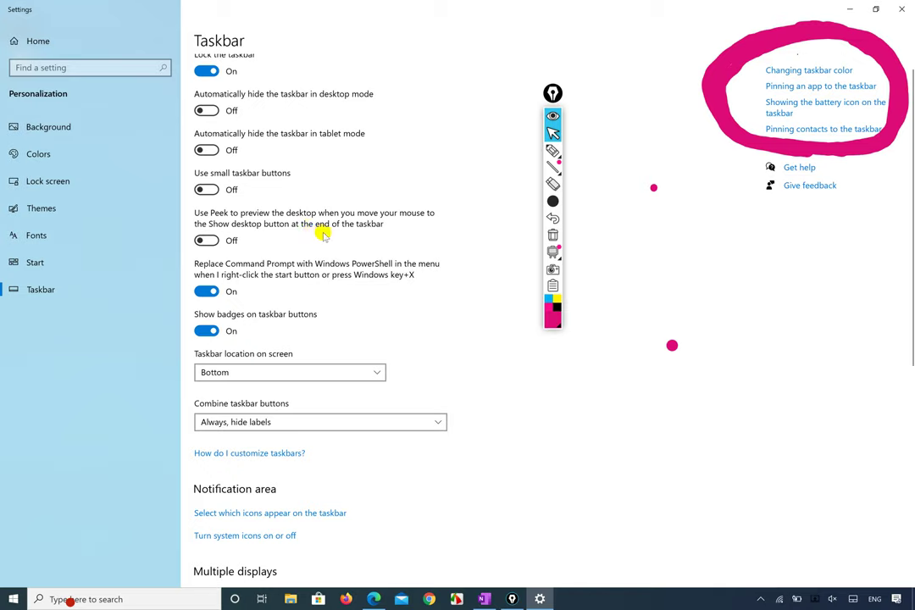
Turn on Peek for previewing the desktop and try marking the Show desktop button at the taskbar's end with the pen.
left_click(207, 240)
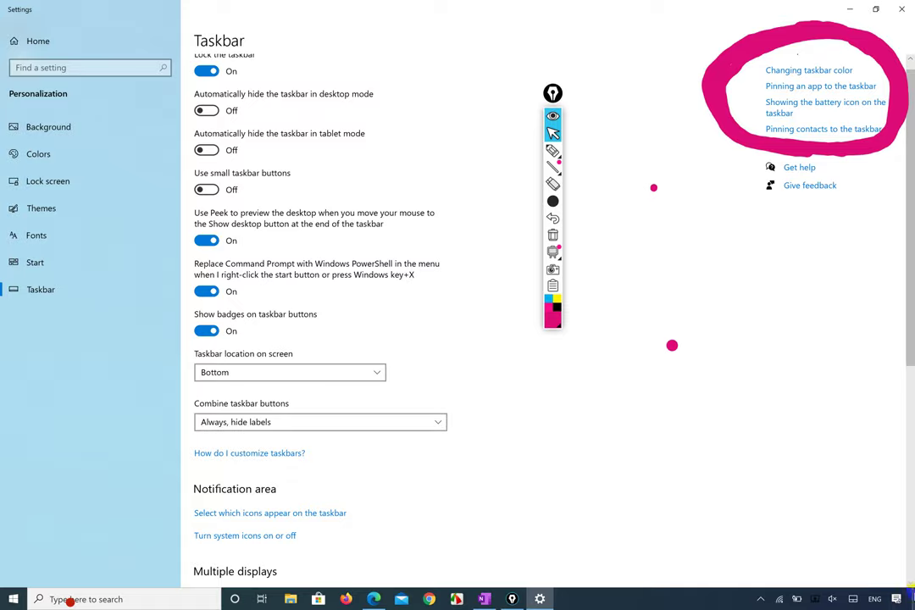
mouse_move(910, 595)
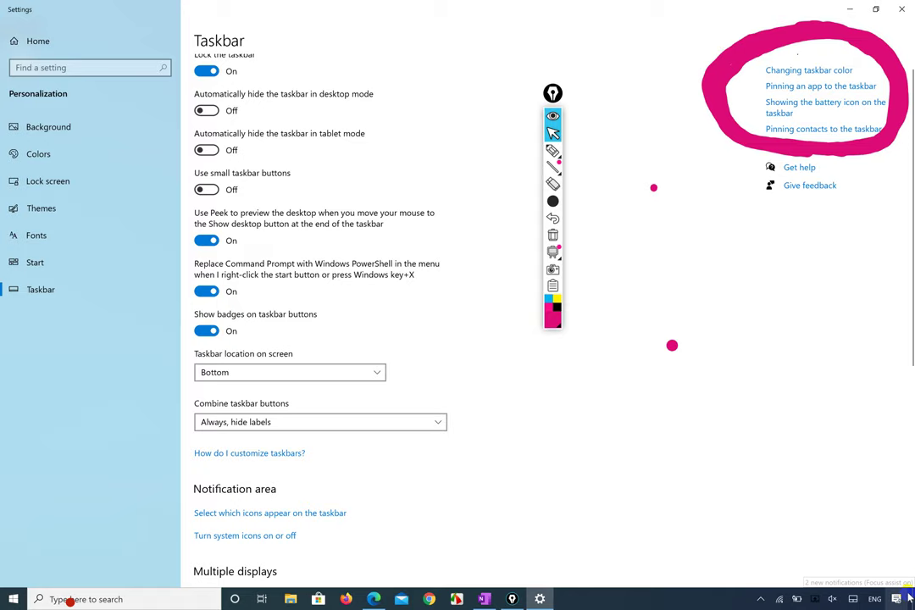
scroll(890, 518, "down", 5)
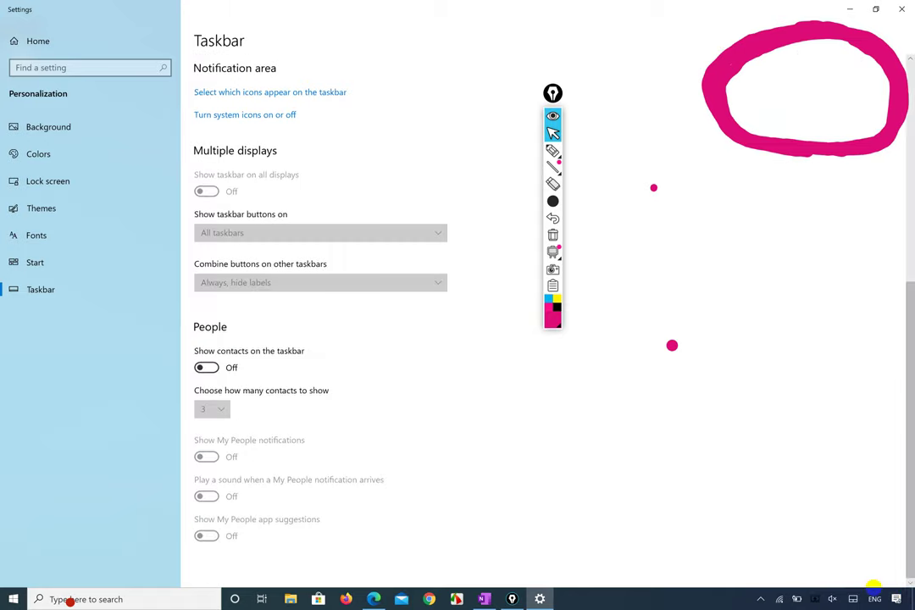
left_click(553, 150)
mouse_move(909, 529)
left_mouse_down()
mouse_move(865, 593)
mouse_move(896, 597)
left_mouse_up()
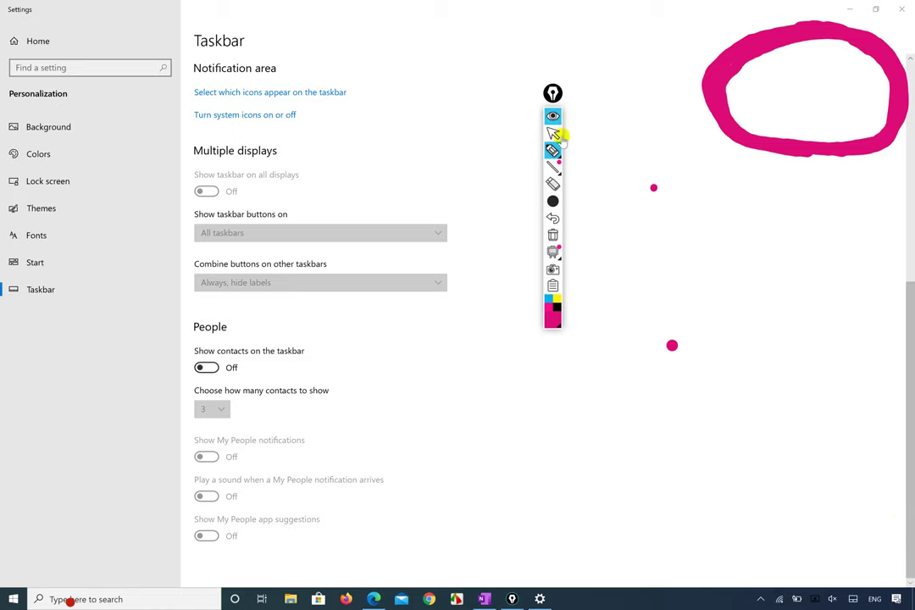
left_click(556, 134)
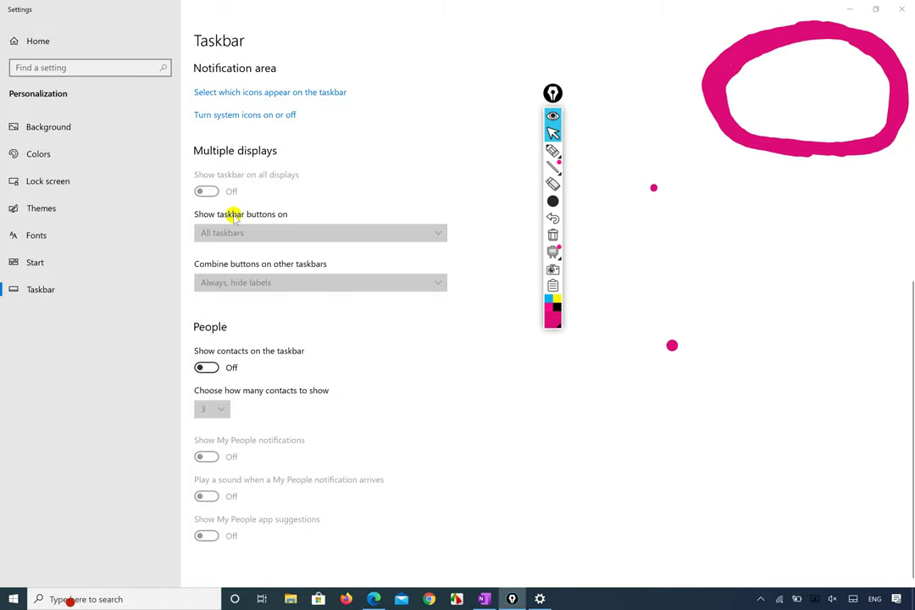
Turn off Peek for previewing the desktop from the taskbar's end.
scroll(273, 188, "up", 3)
scroll(273, 188, "up", 3)
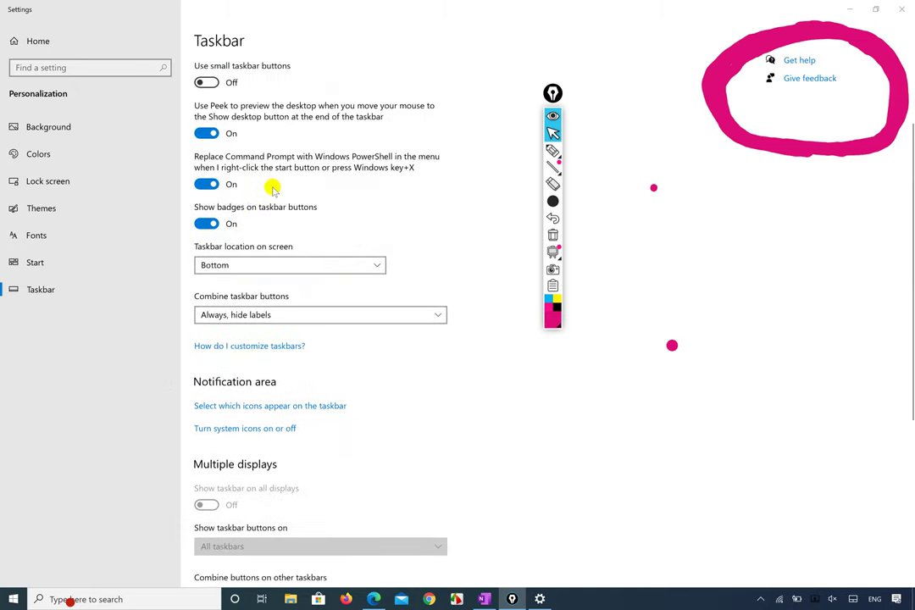
left_click(216, 254)
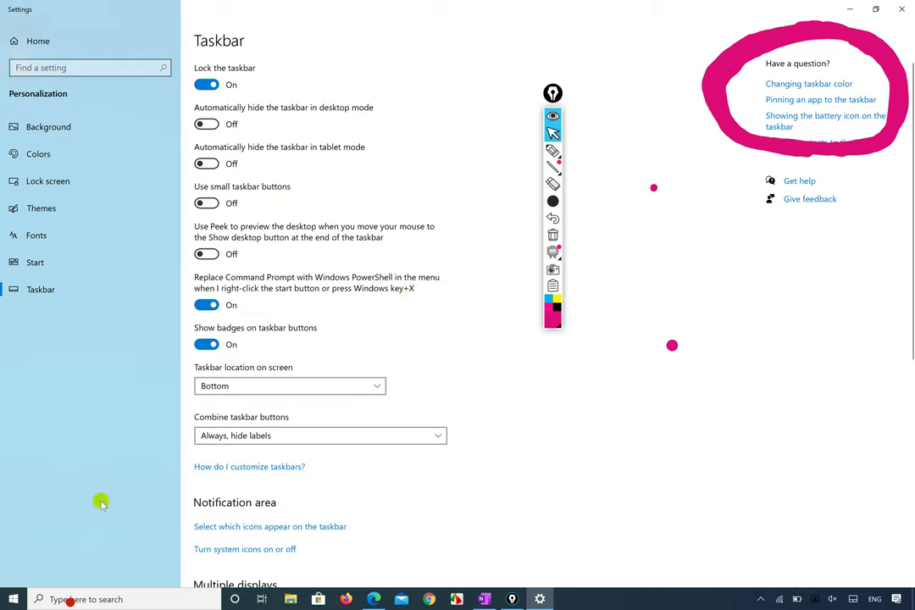
View the Start button's context menu with its Windows PowerShell entries and close it.
right_click(25, 599)
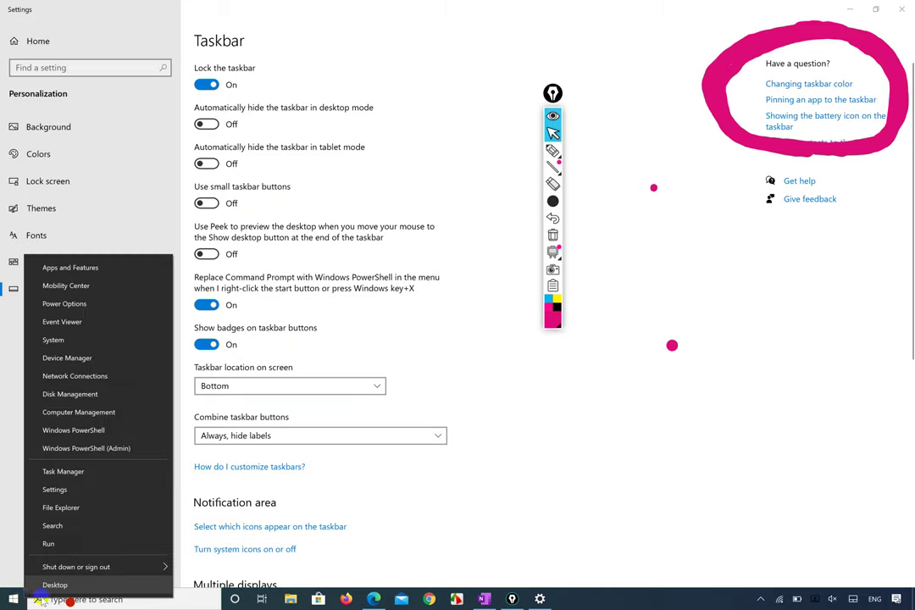
left_click(11, 555)
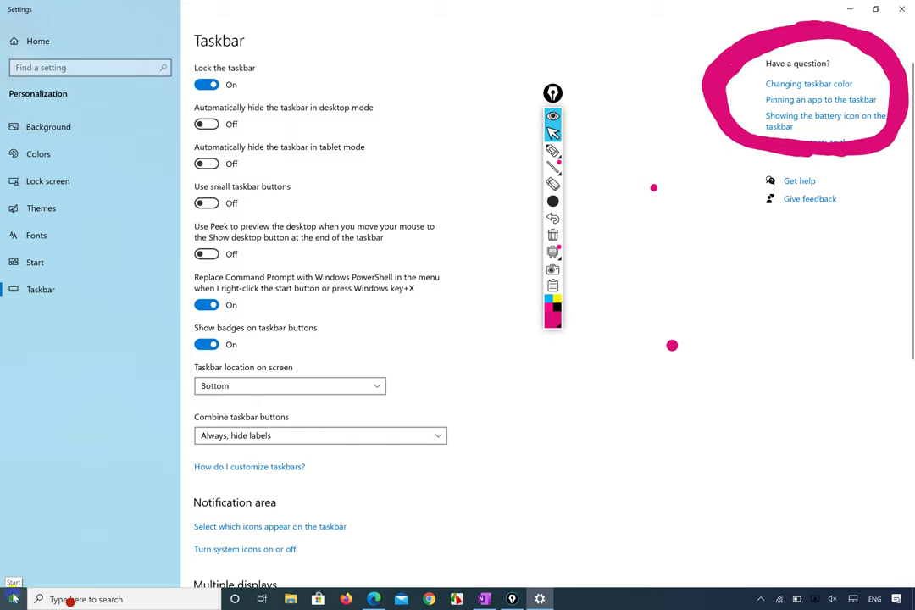
right_click(13, 598)
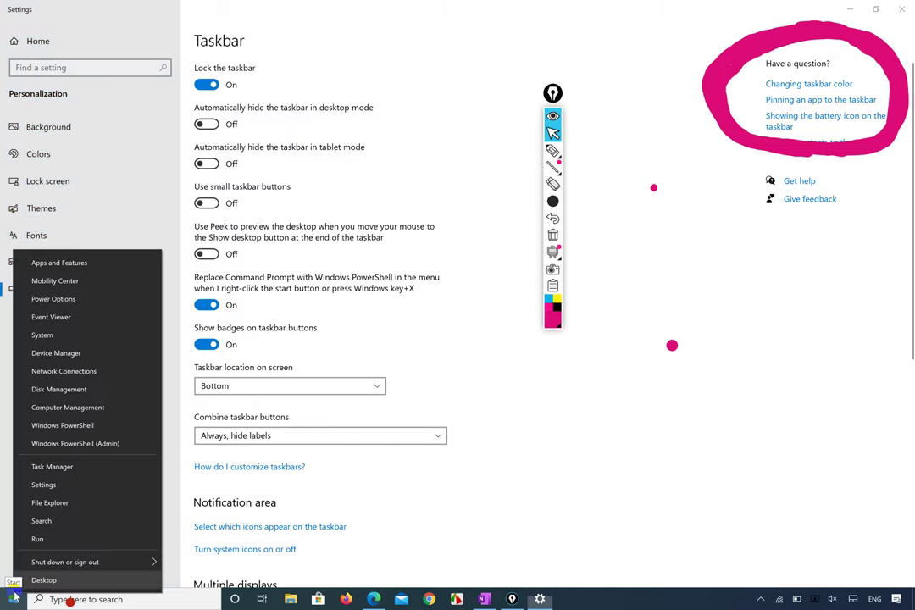
left_click(672, 348)
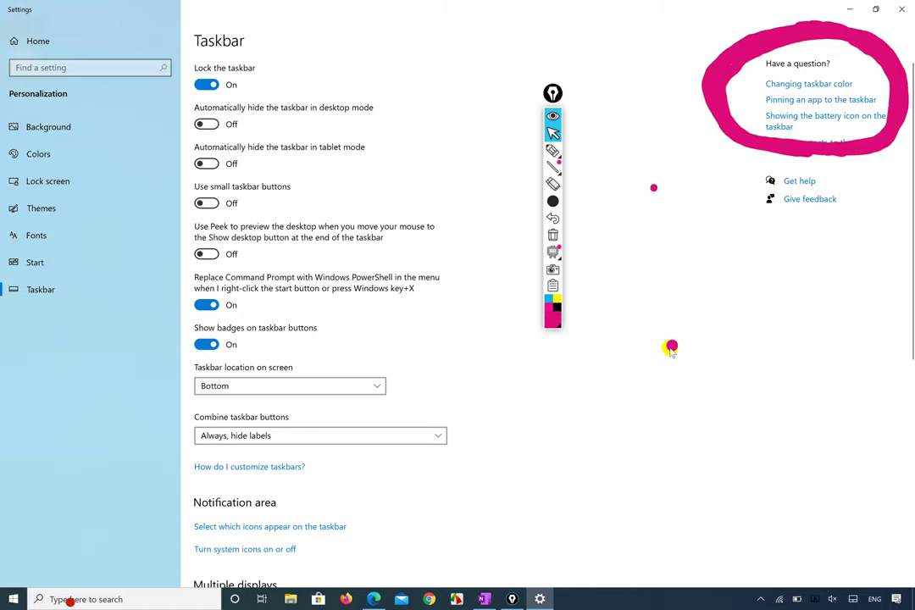
Search Windows for "screen", launch the On-Screen Keyboard and move its window down over the middle of the Taskbar settings.
key("super")
type("s")
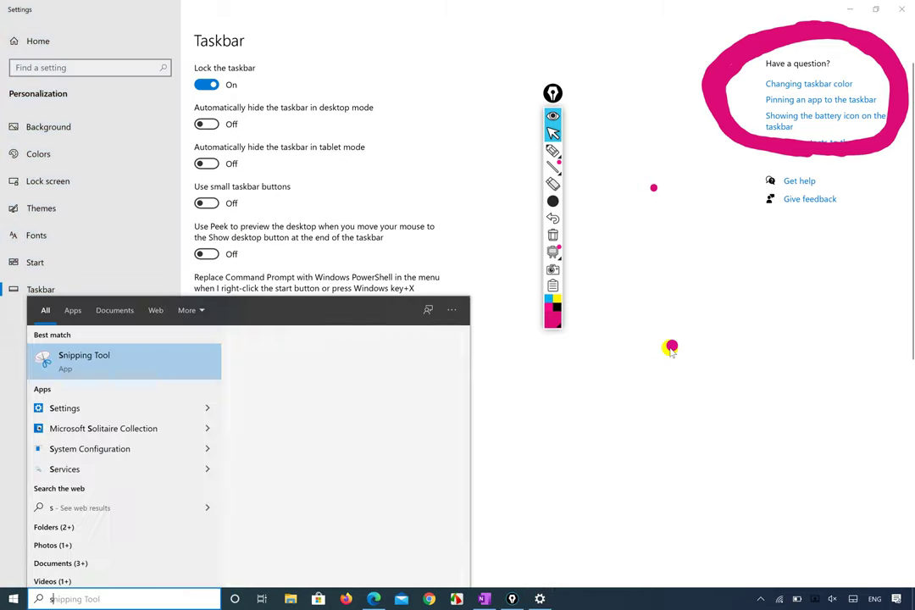
key("BackSpace")
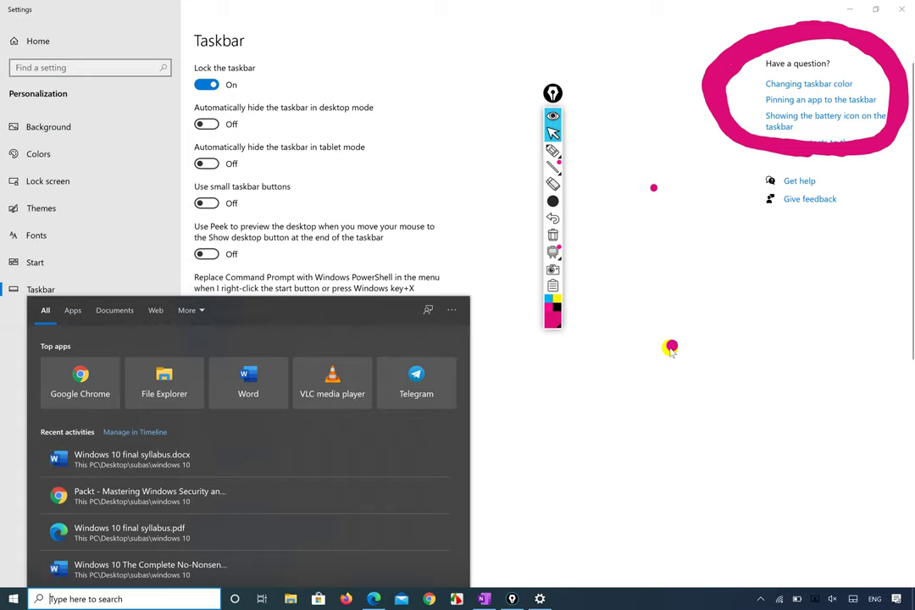
type("screen")
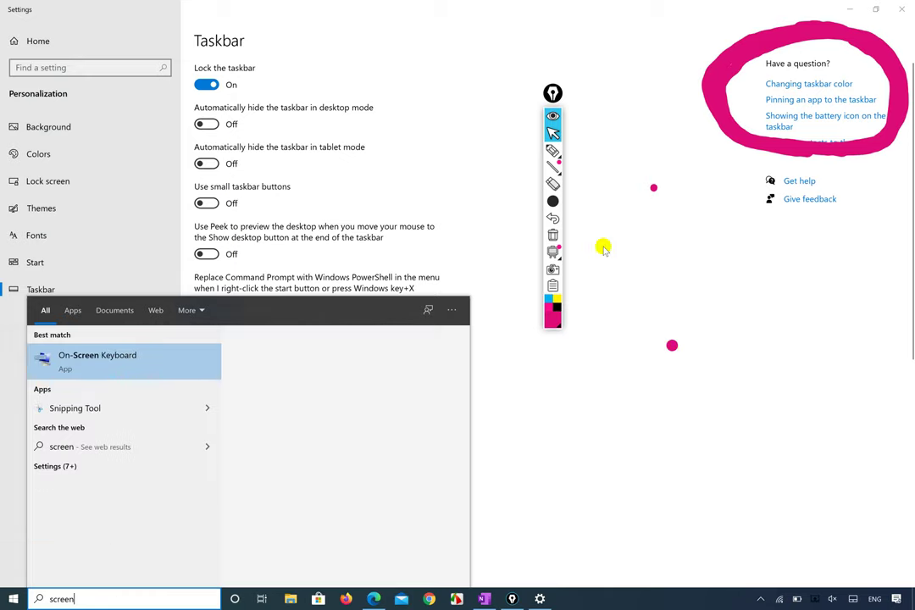
left_click(119, 359)
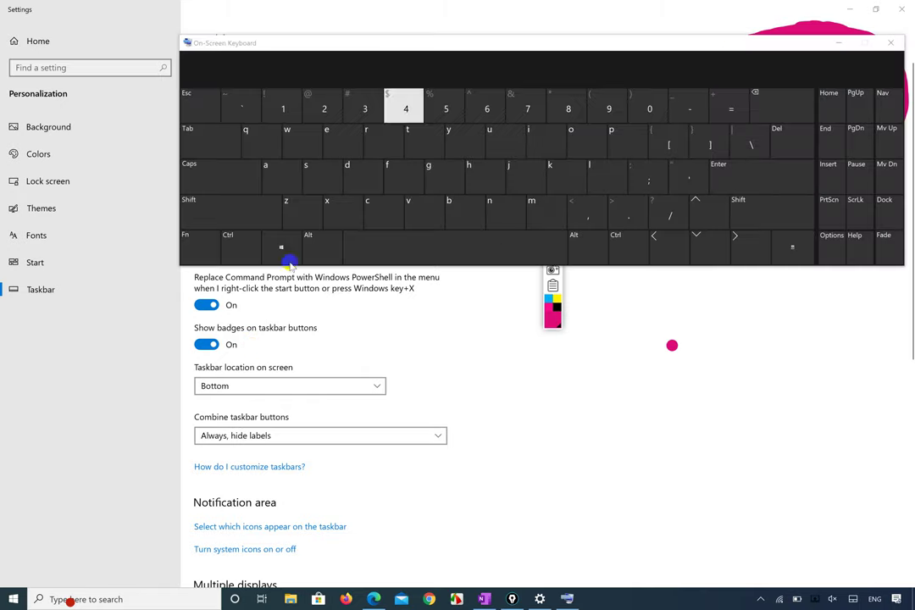
left_click_drag(452, 44, 427, 242)
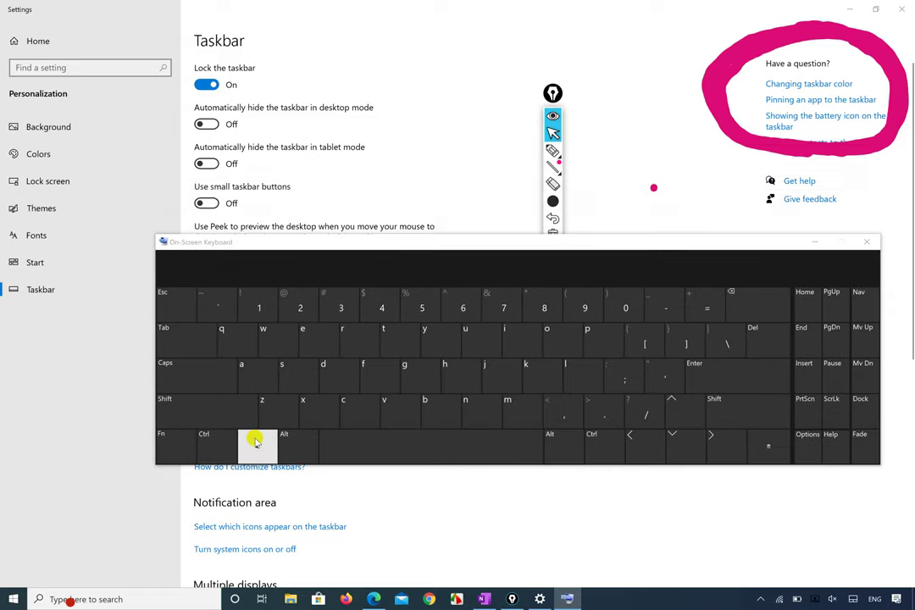
Use the On-Screen Keyboard's Windows and X keys to display the power user menu, then dismiss the menu.
left_click(181, 447)
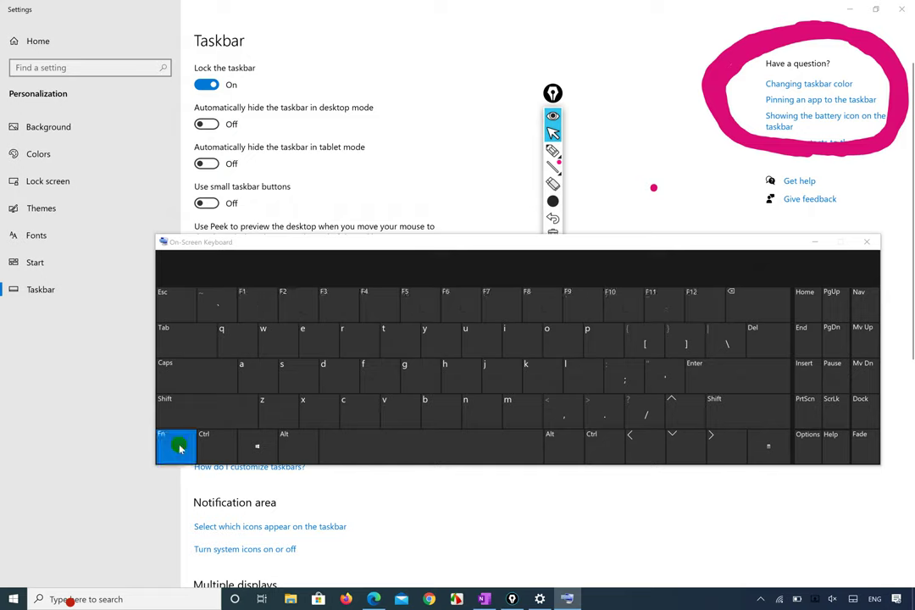
left_click(259, 446)
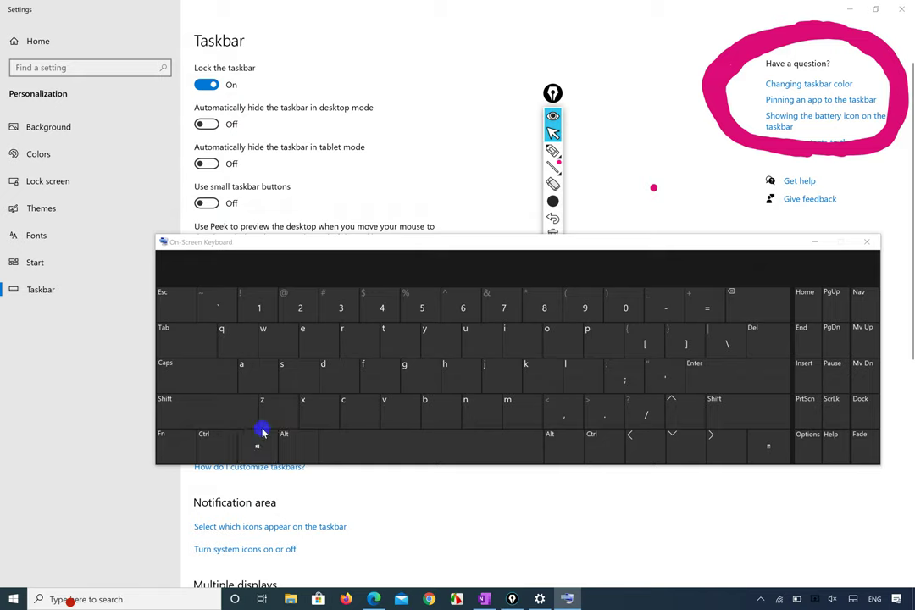
left_click(253, 446)
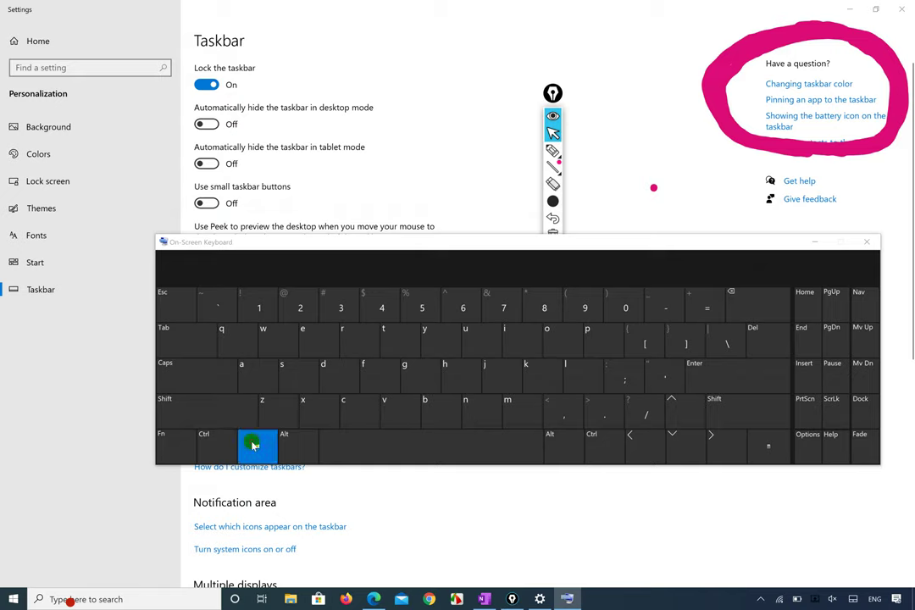
left_click(303, 417)
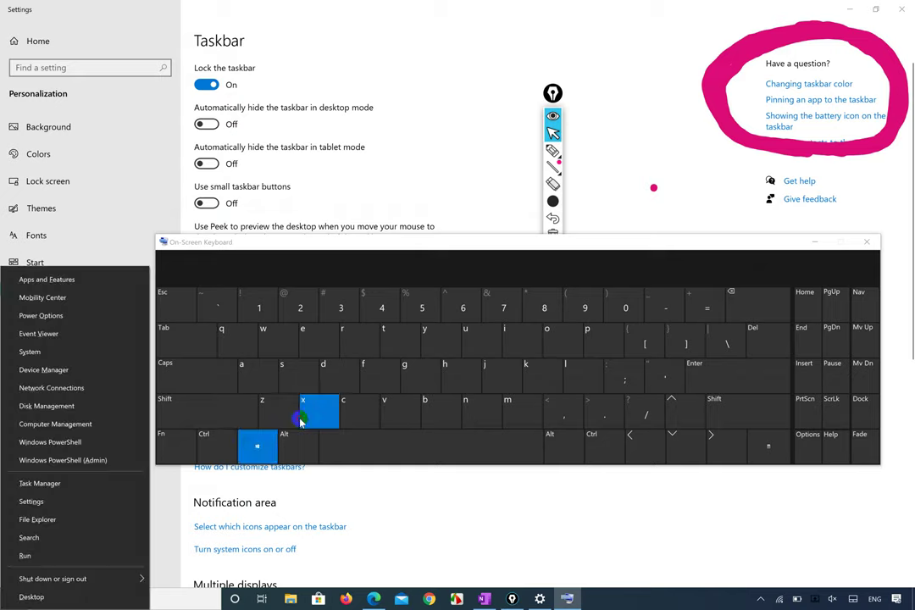
left_click(359, 479)
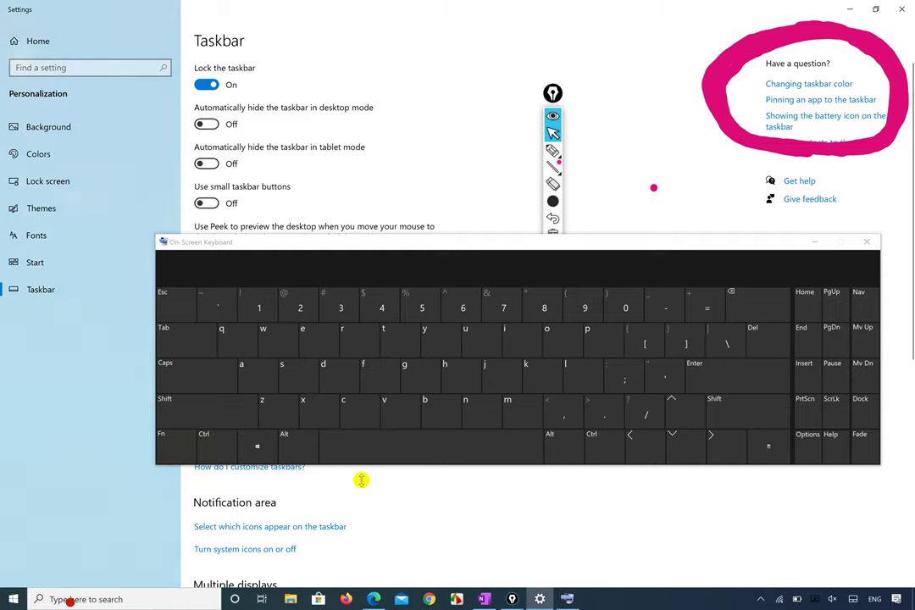
View the Start button's context menu again and minimize the On-Screen Keyboard.
right_click(5, 597)
left_click(64, 475)
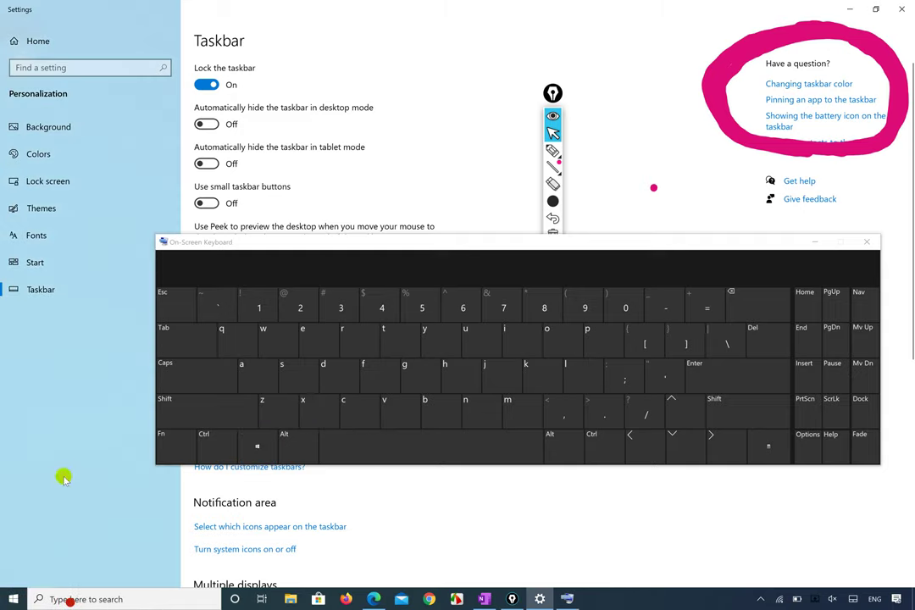
right_click(13, 600)
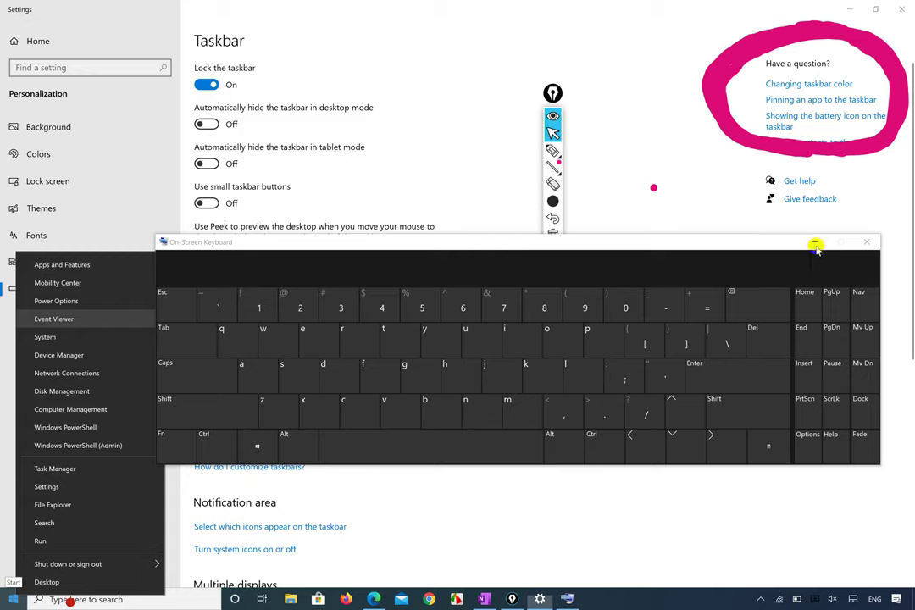
left_click(760, 244)
left_click(760, 243)
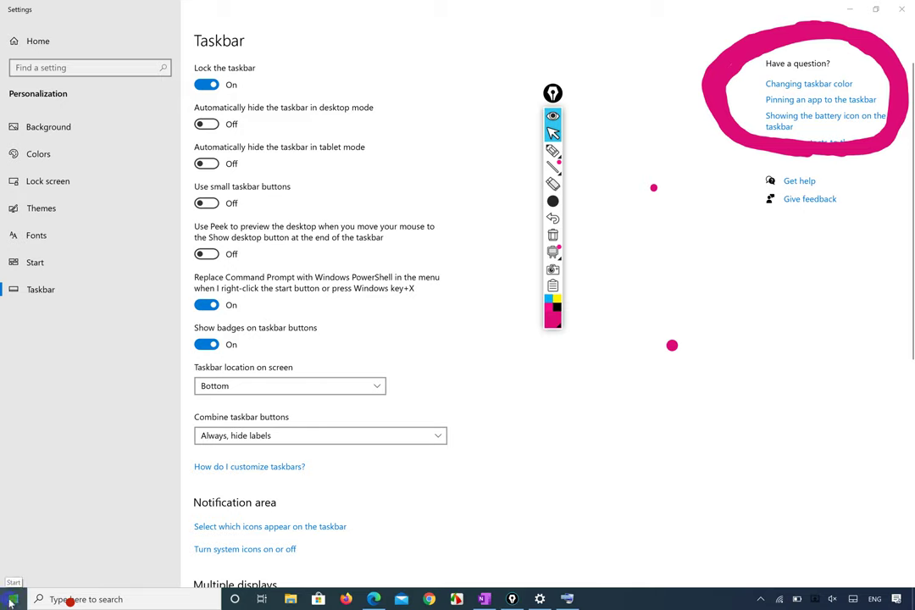
Demonstrate the power user menu shortcut over the Taskbar settings and dismiss the menu.
left_click(648, 28)
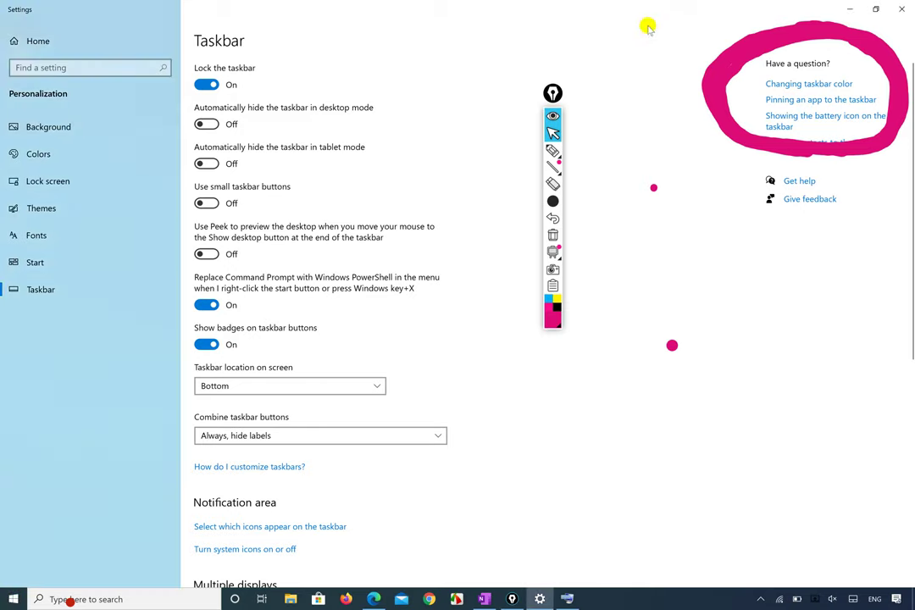
key("super+x")
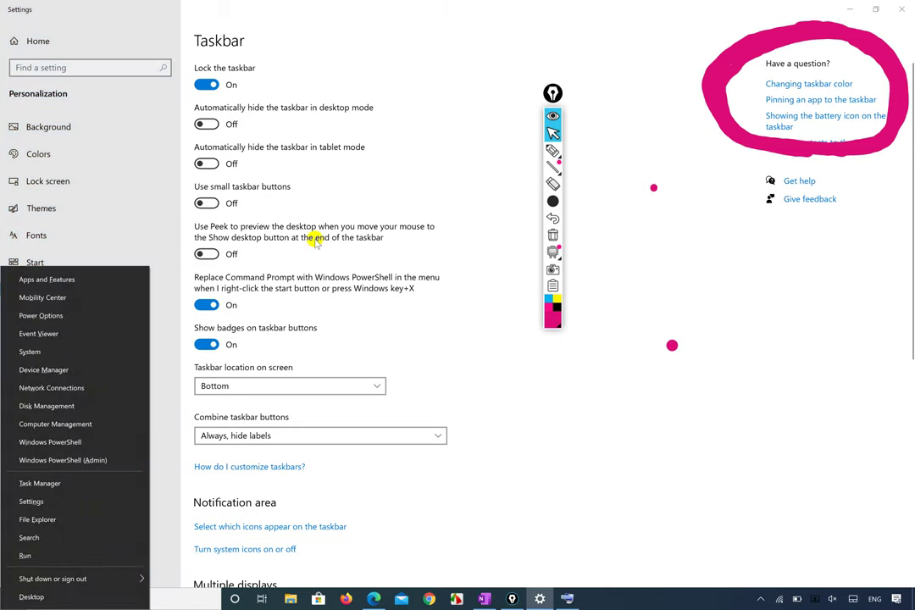
left_click(500, 261)
Open the "How do I customize taskbars?" help link, close its browser tab and return to the Taskbar settings.
scroll(500, 262, "down", 3)
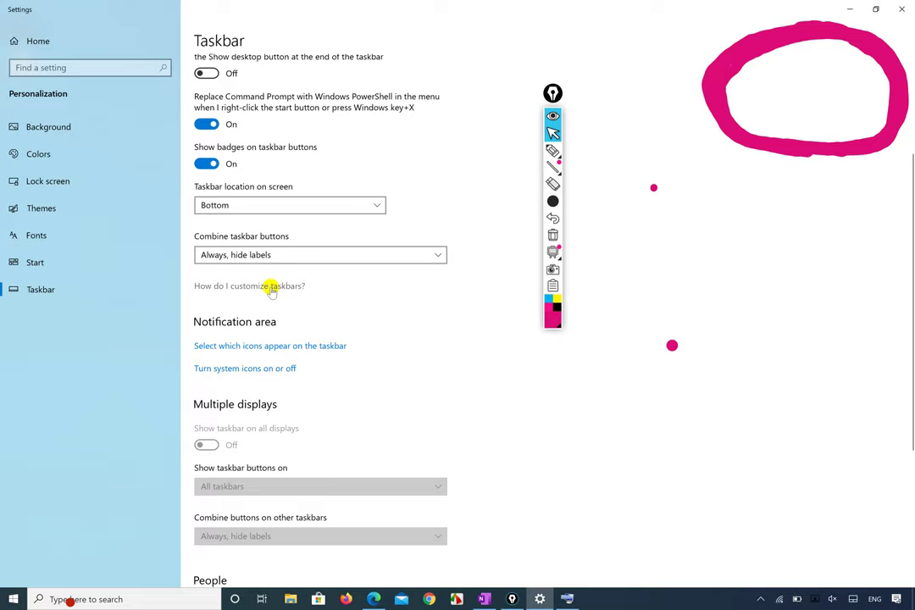
left_click(269, 287)
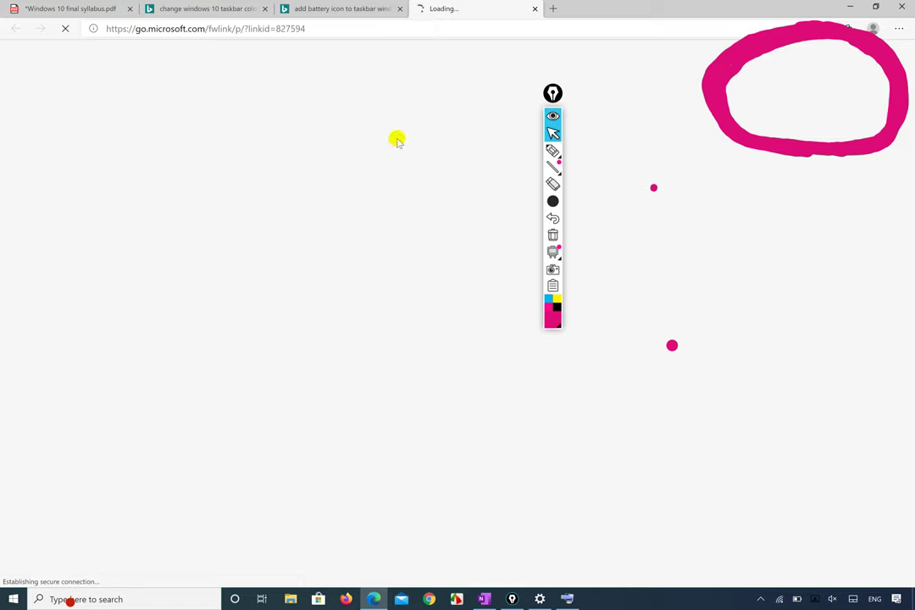
left_click(534, 9)
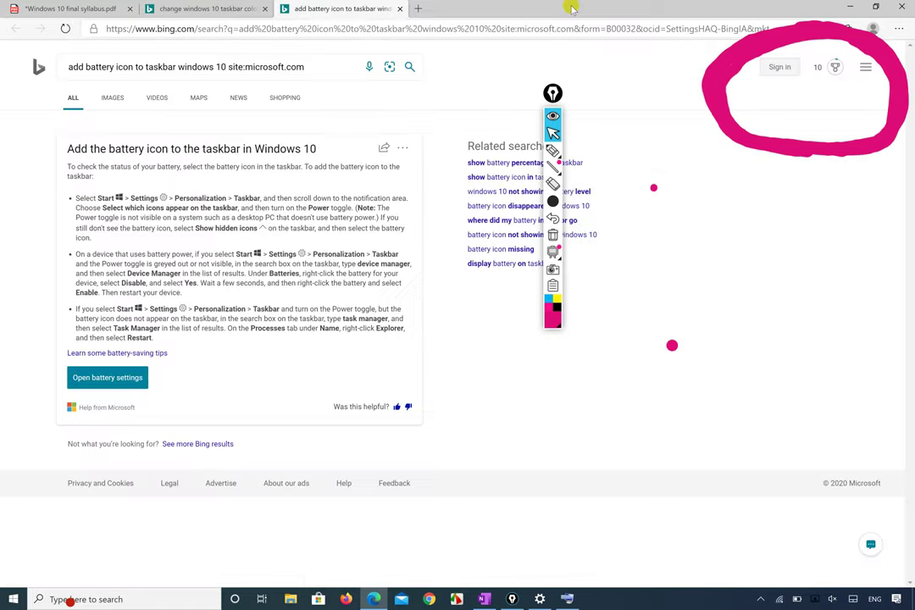
left_click(852, 7)
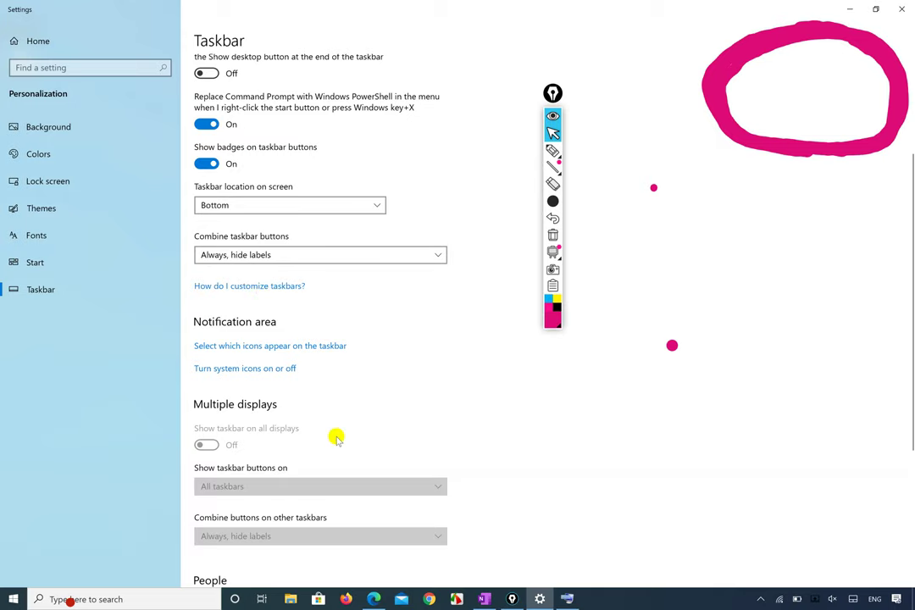
Glance at the browser help page, return to Settings and open "Select which icons appear on the taskbar".
left_click(373, 599)
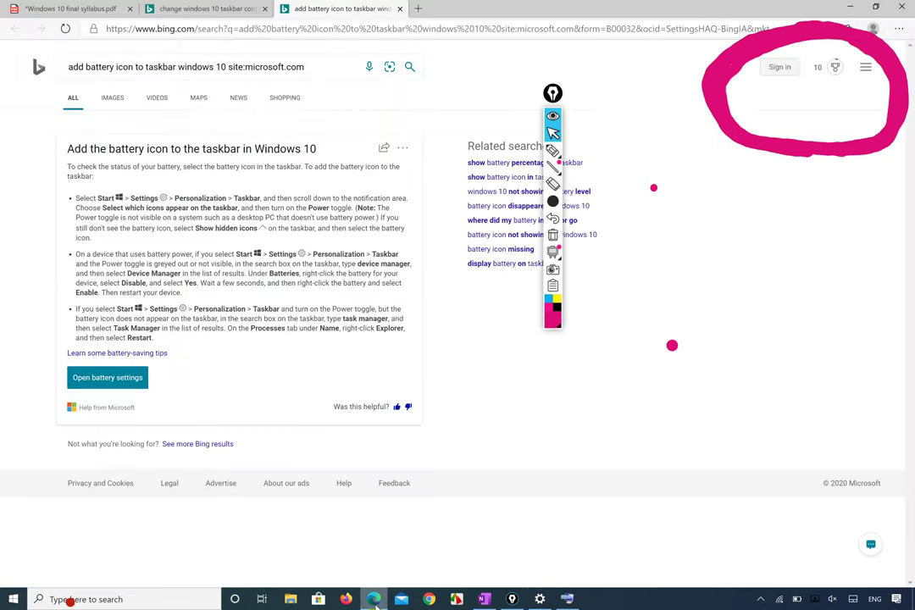
left_click(373, 599)
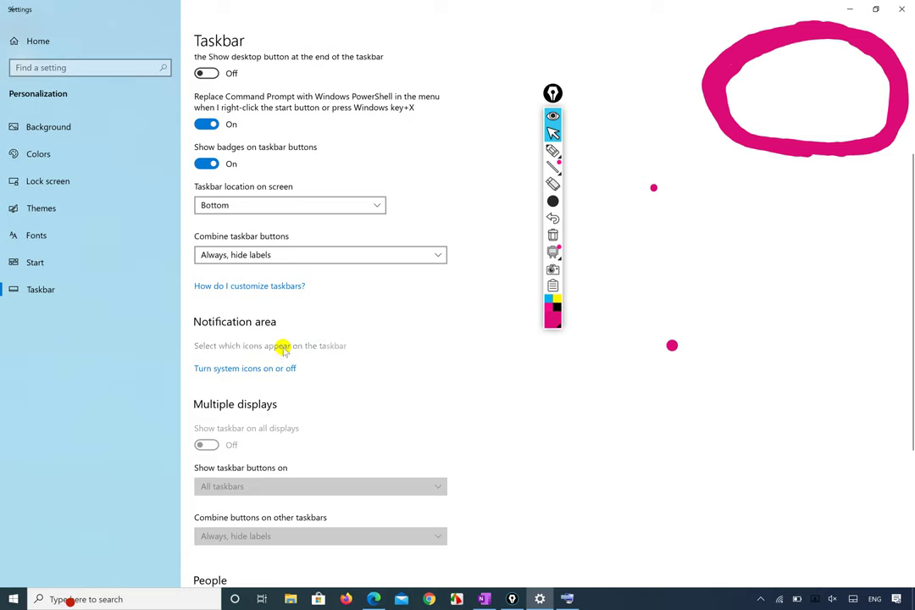
left_click(282, 347)
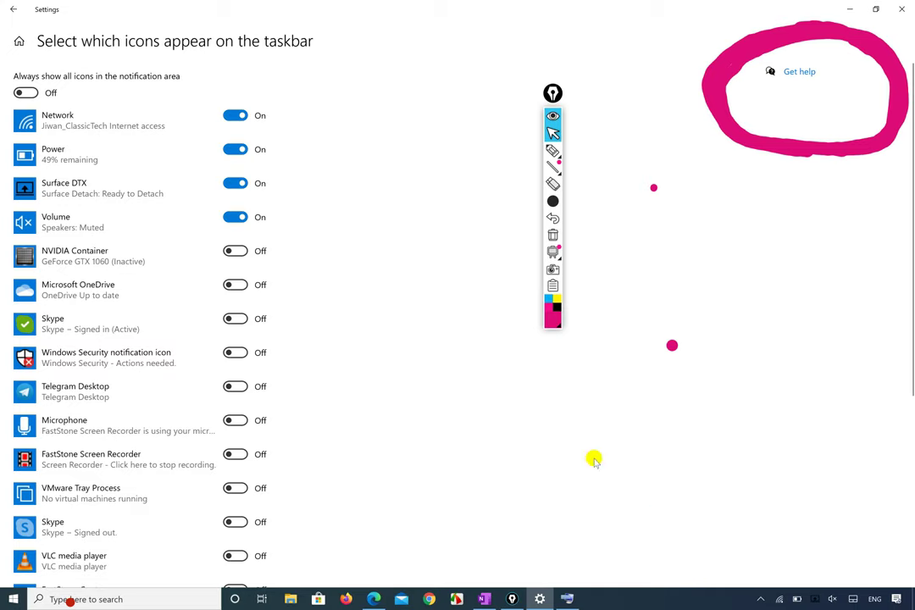
Circle the notification area icons with the annotation pen, undo the first stroke, redraw it and return to the cursor.
left_click(553, 150)
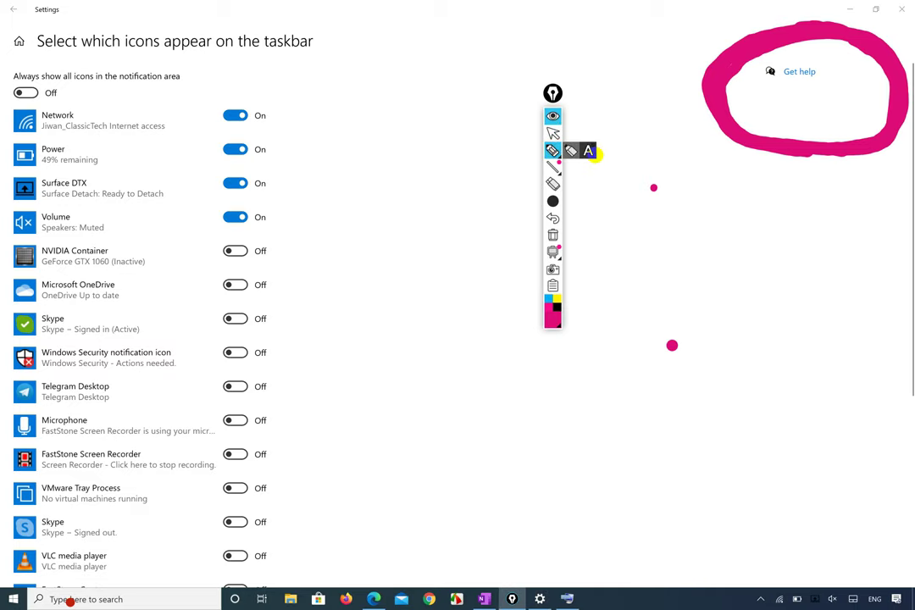
left_click_drag(797, 564, 731, 607)
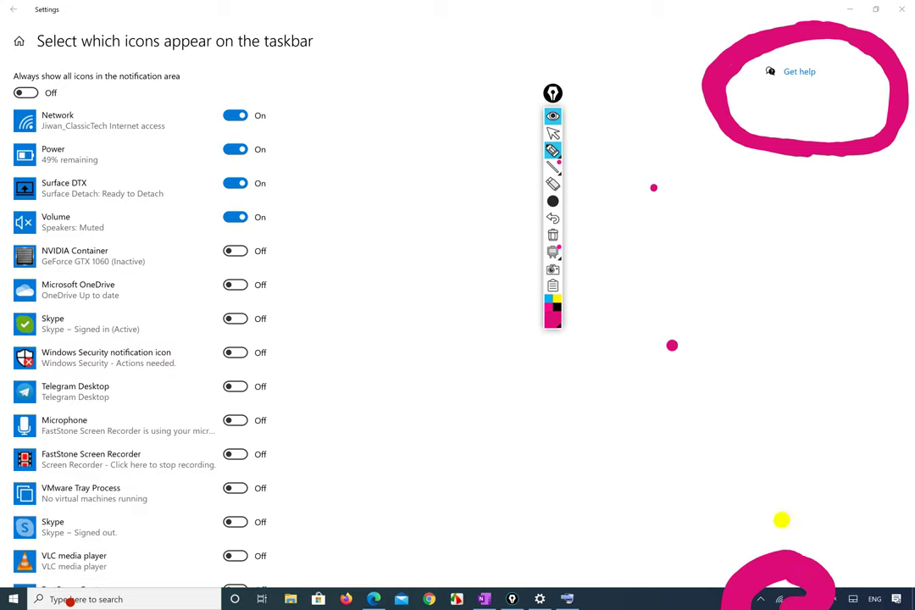
key("ctrl+z")
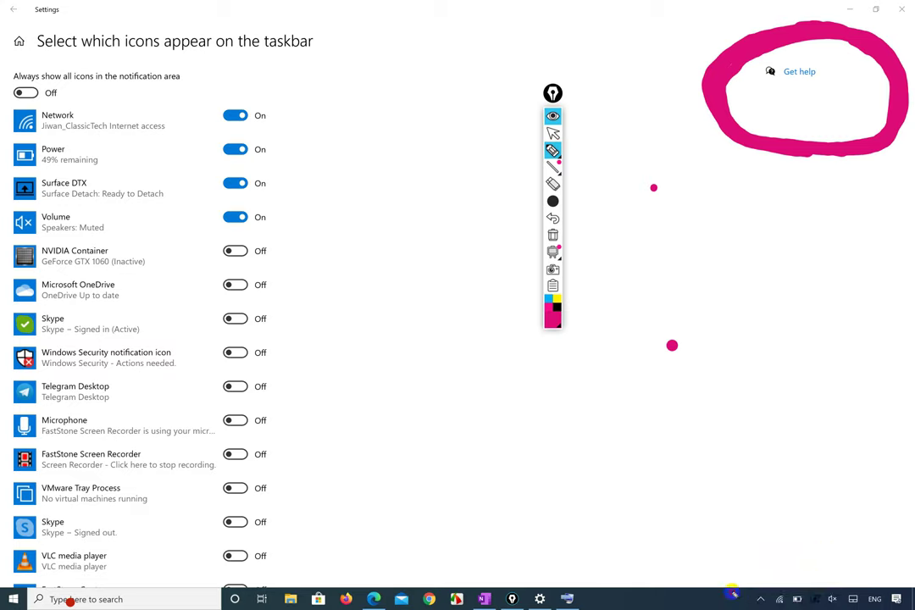
mouse_move(792, 560)
left_mouse_down()
mouse_move(757, 557)
mouse_move(729, 582)
mouse_move(818, 585)
mouse_move(847, 606)
left_mouse_up()
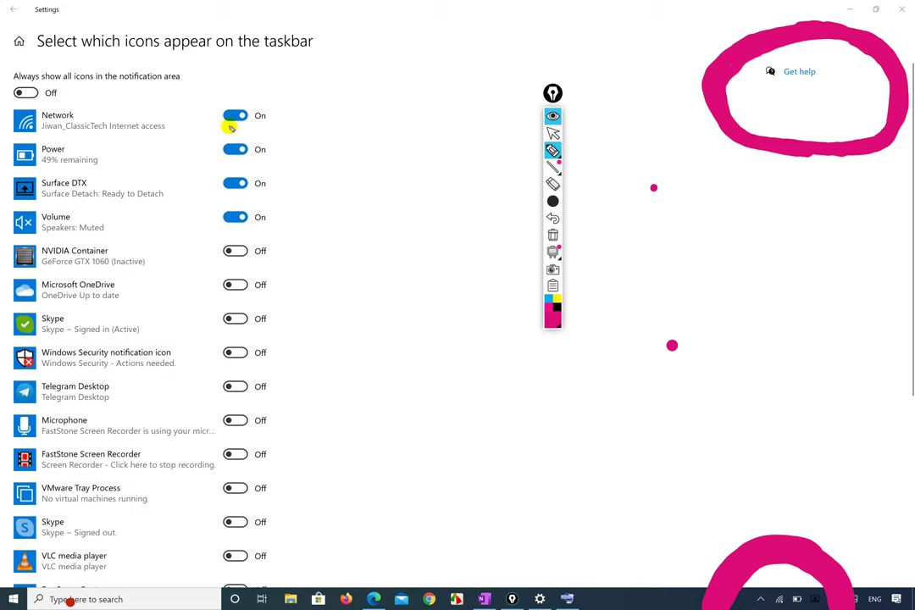
left_click(553, 133)
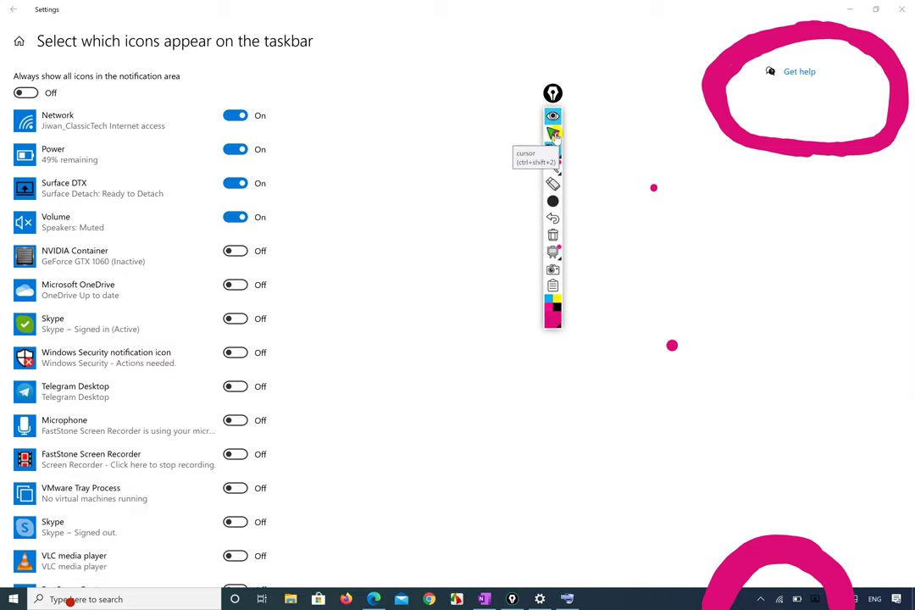
Demonstrate toggling the Network taskbar icon off and on, leaving it switched off.
left_click(242, 116)
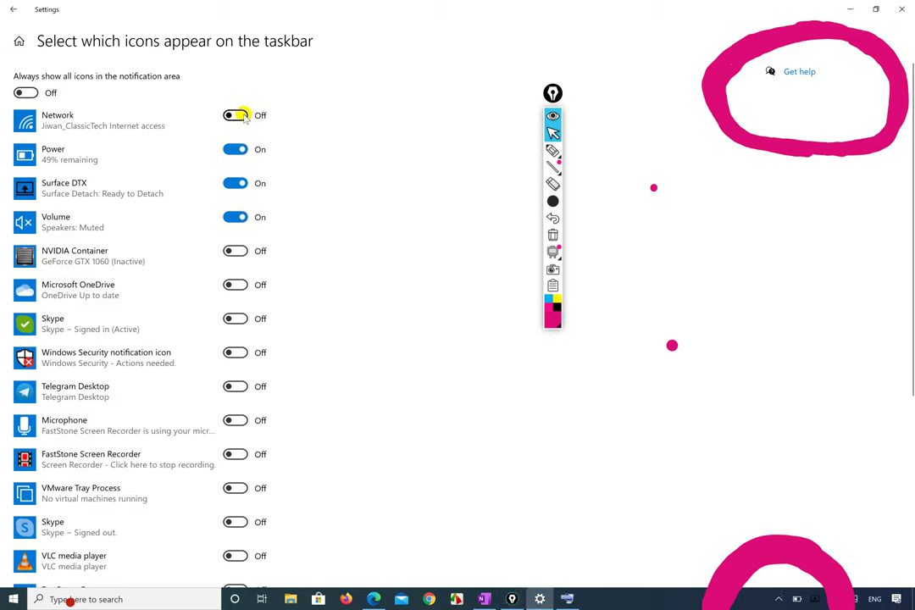
left_click(242, 117)
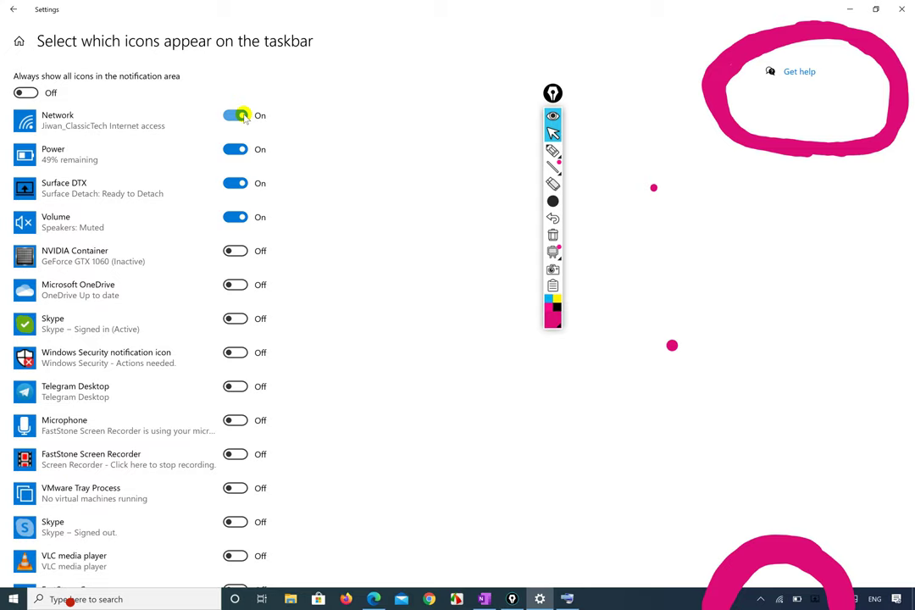
left_click(241, 116)
left_click(242, 117)
left_click(242, 116)
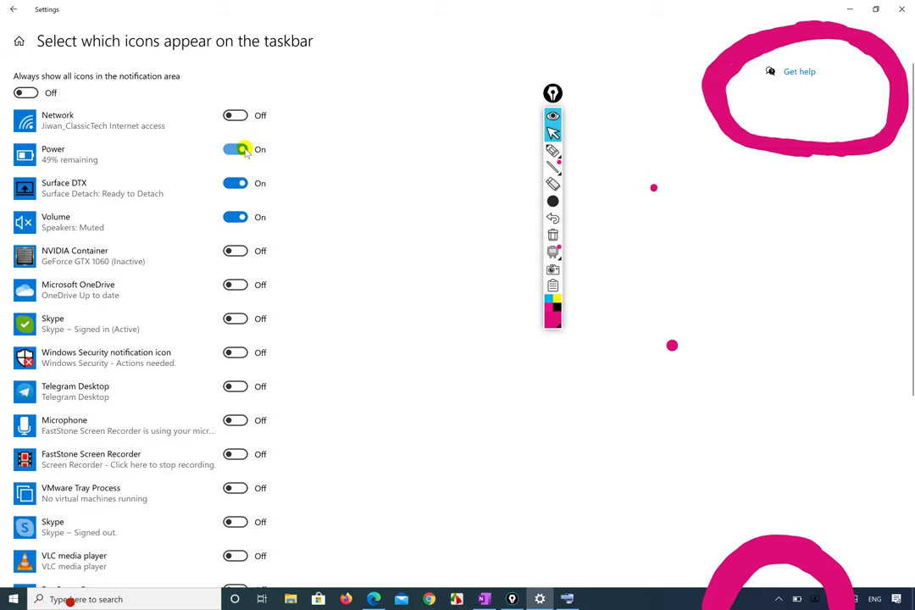
Demonstrate toggling the Power taskbar icon off and back on, checking the battery flyout in between.
left_click(243, 150)
left_click(242, 150)
left_click(242, 150)
left_click(242, 150)
left_click(798, 603)
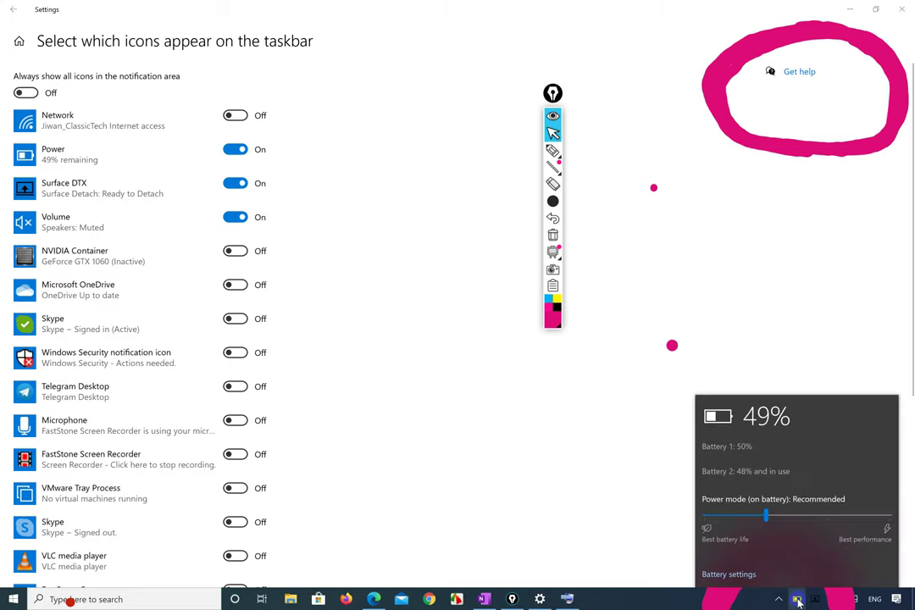
left_click(558, 446)
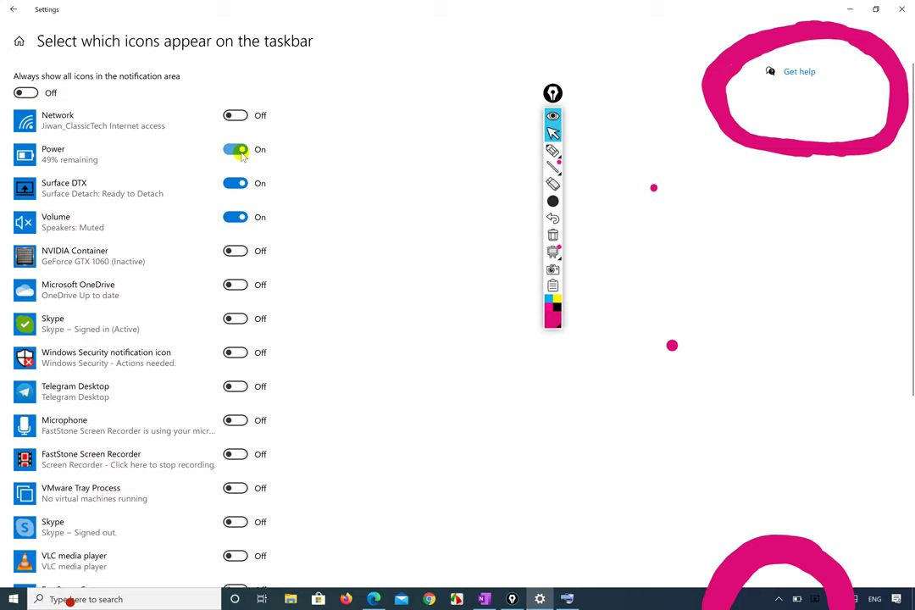
left_click(237, 150)
left_click(238, 150)
left_click(238, 150)
left_click(238, 150)
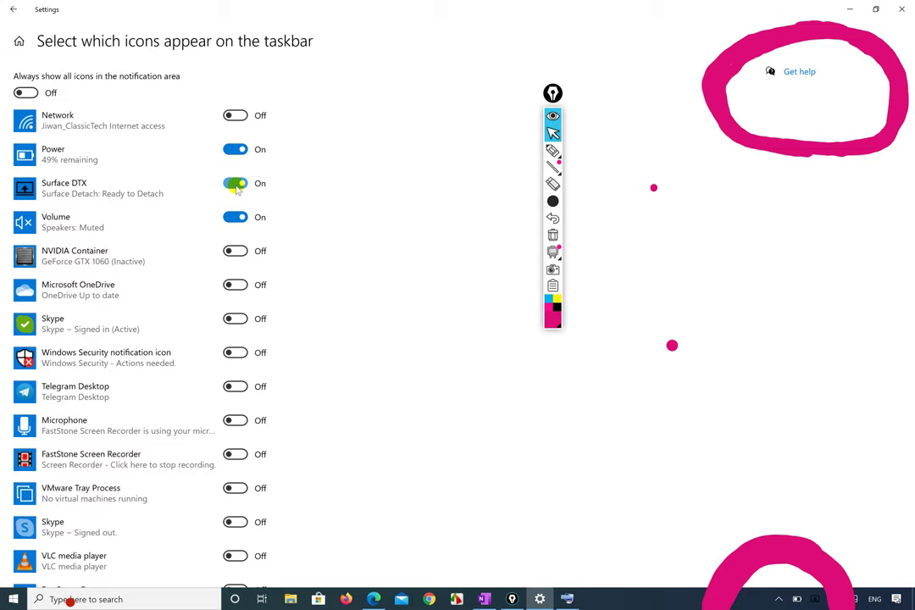
Turn off the Surface DTX taskbar icon and remove the pink annotation around the notification area.
left_click(237, 184)
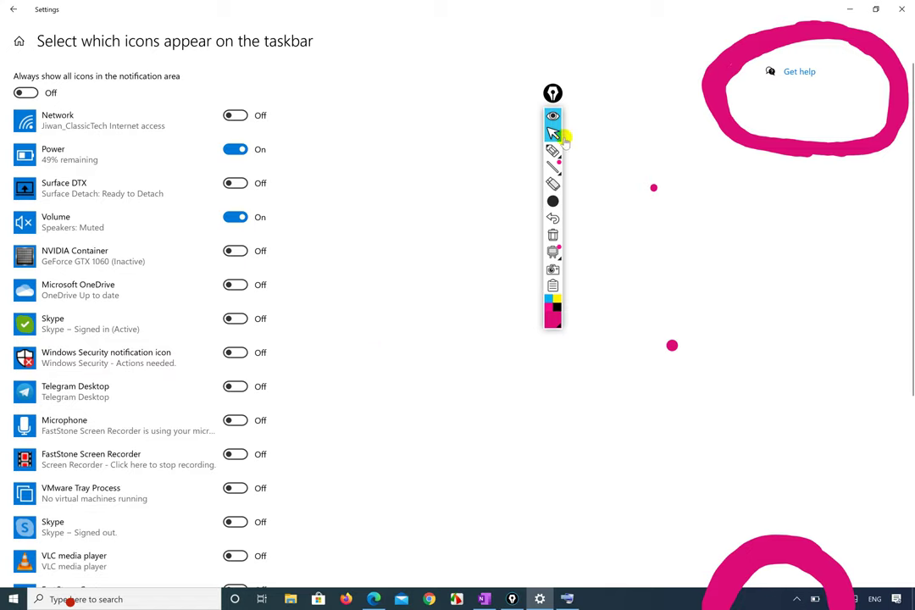
mouse_move(553, 150)
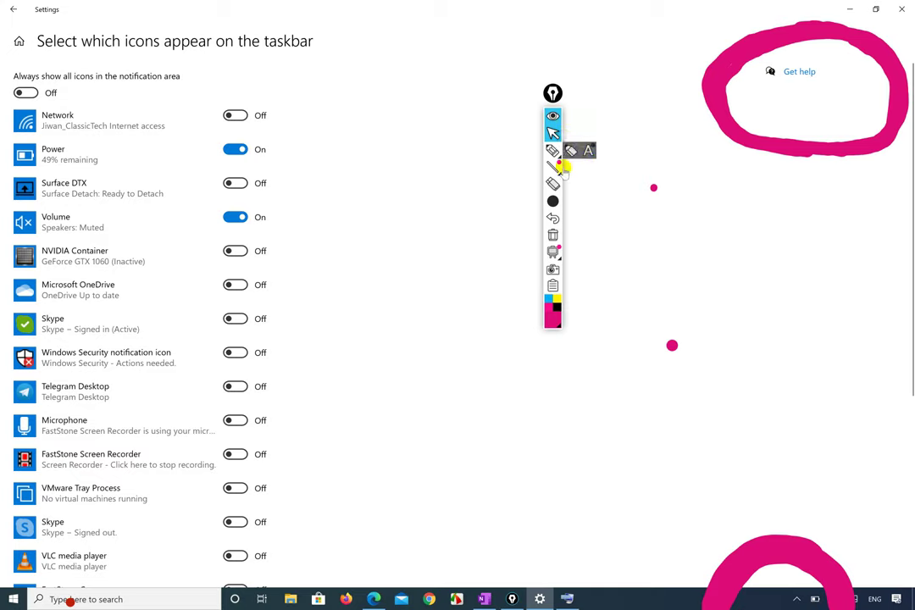
left_click(571, 151)
left_click(809, 557)
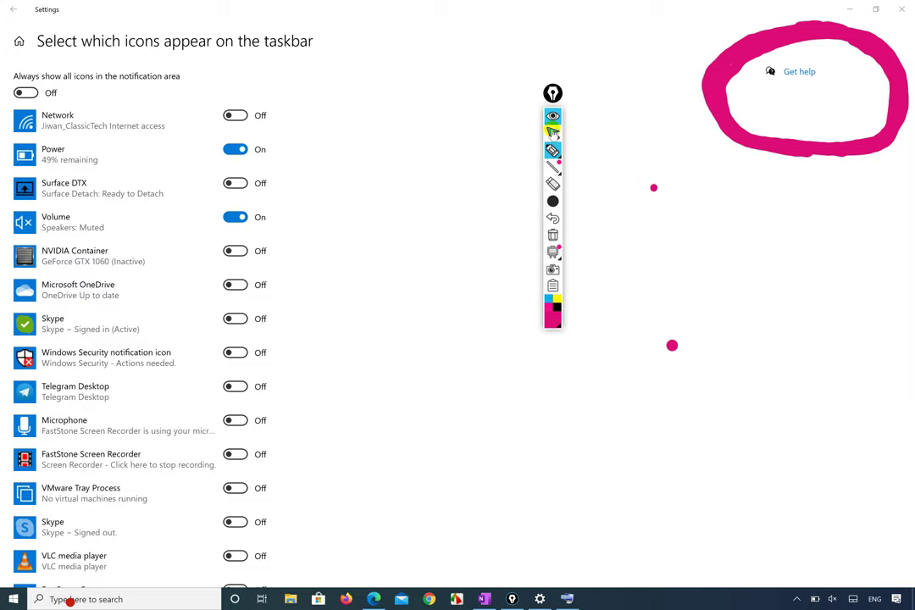
left_click(553, 133)
Open and close the volume flyout, and toggle the Volume taskbar icon off and back on.
left_click(834, 600)
left_click(834, 600)
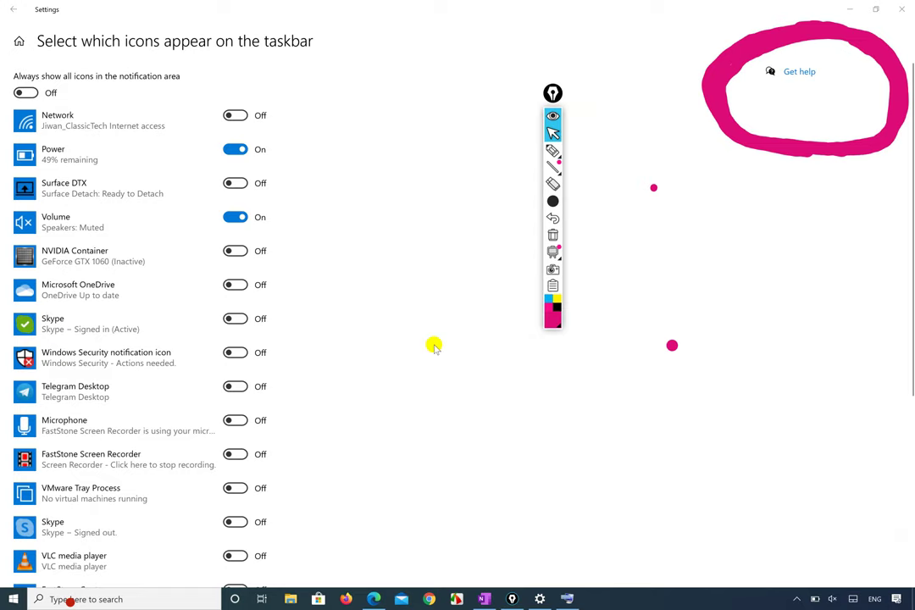
left_click(238, 216)
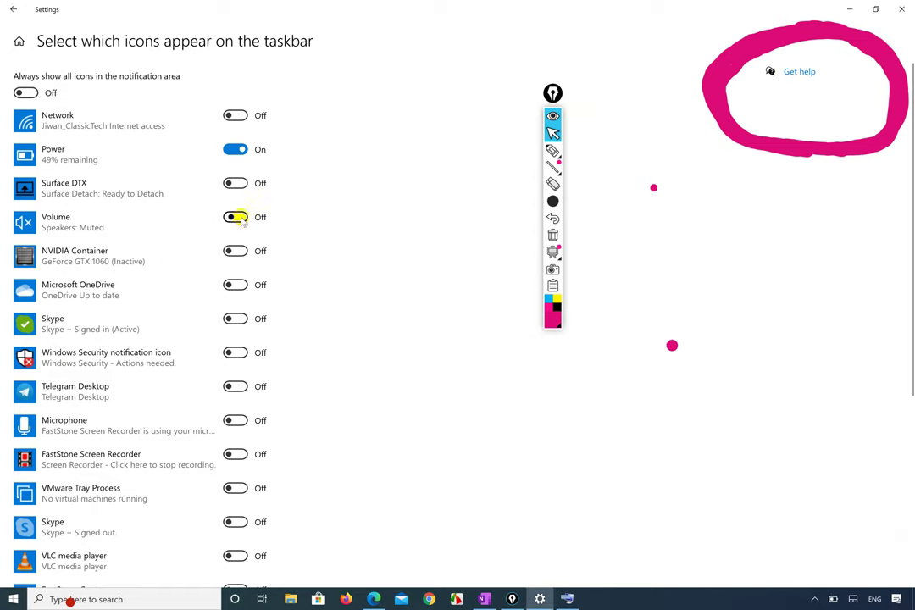
left_click(242, 219)
left_click(241, 219)
left_click(242, 219)
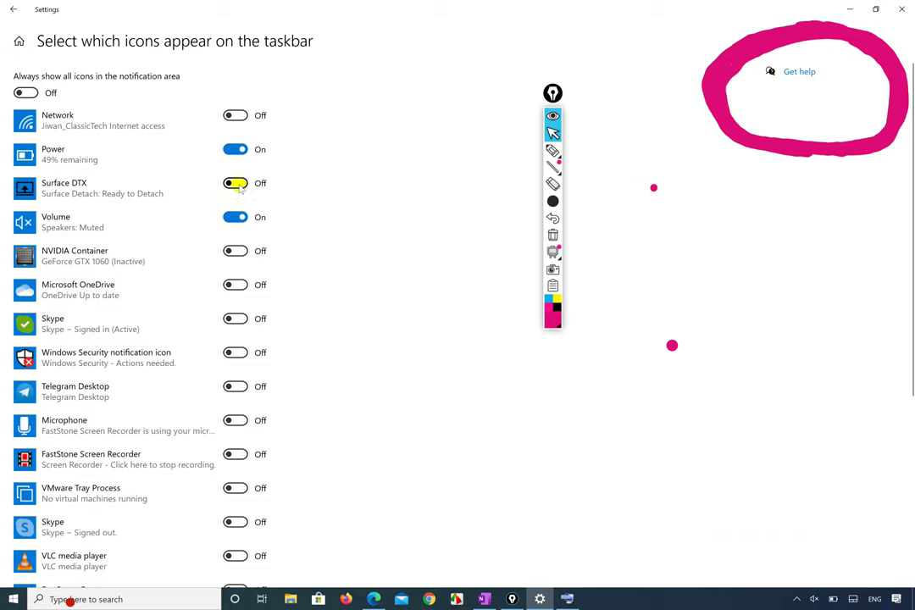
Turn the Network taskbar icon on and toggle the Microphone icon on and back off.
left_click(234, 115)
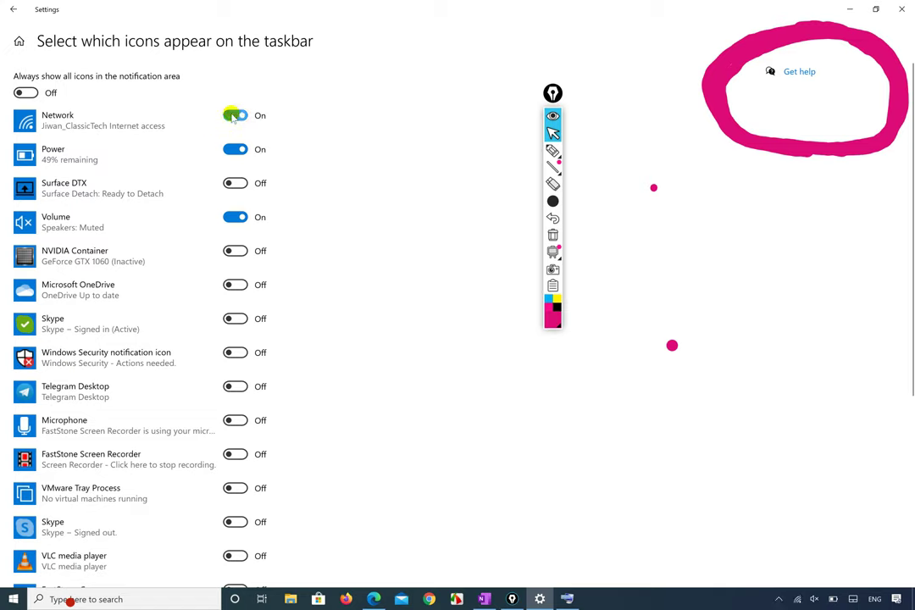
left_click(236, 420)
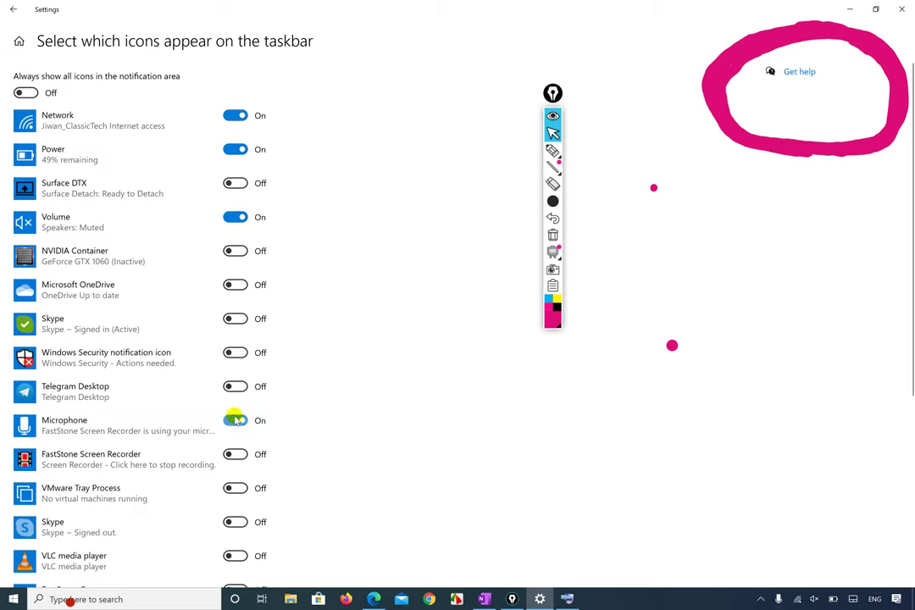
left_click(237, 422)
Turn on the VLC media player icon, check the hidden icons and turn VLC media player off again.
scroll(186, 427, "down", 3)
left_click(237, 449)
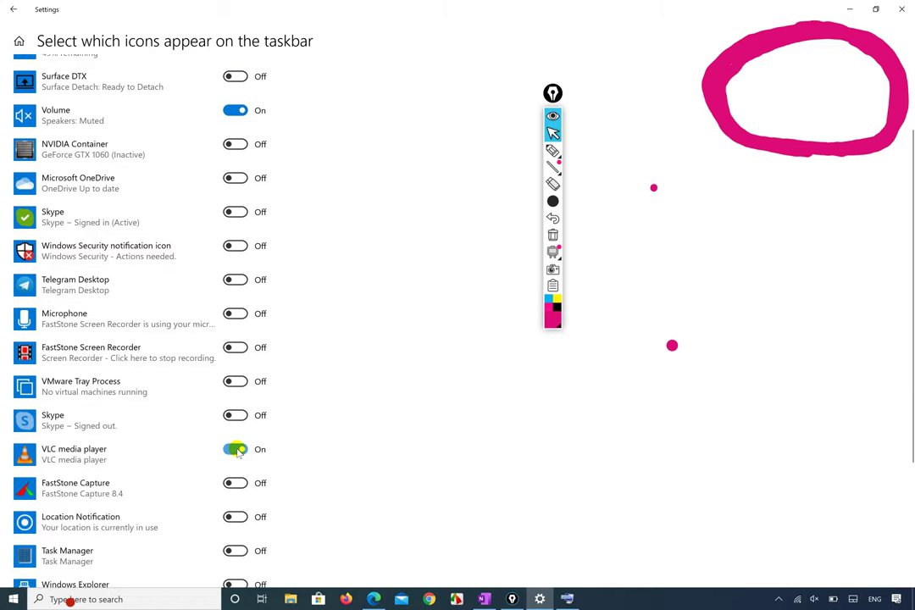
left_click(779, 600)
left_click(779, 601)
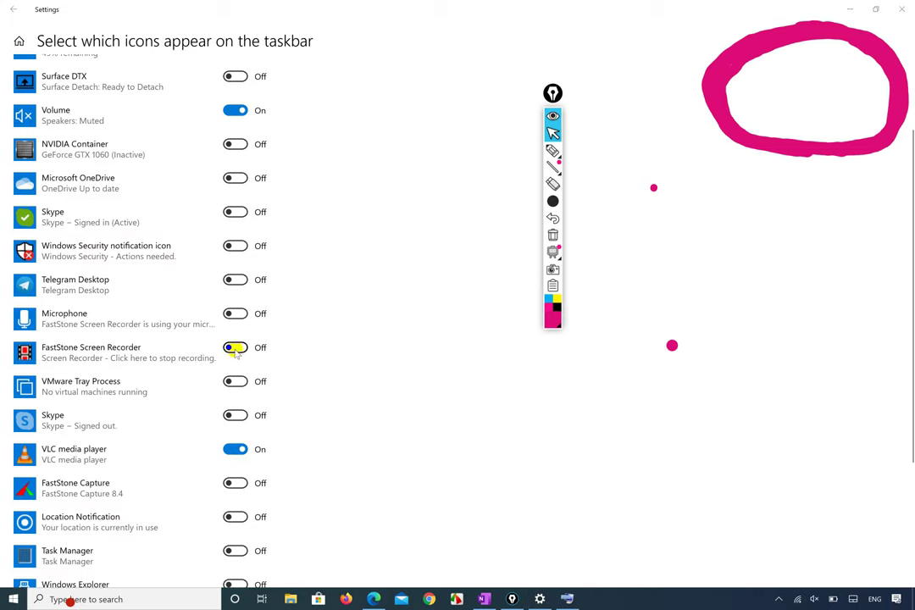
left_click(240, 457)
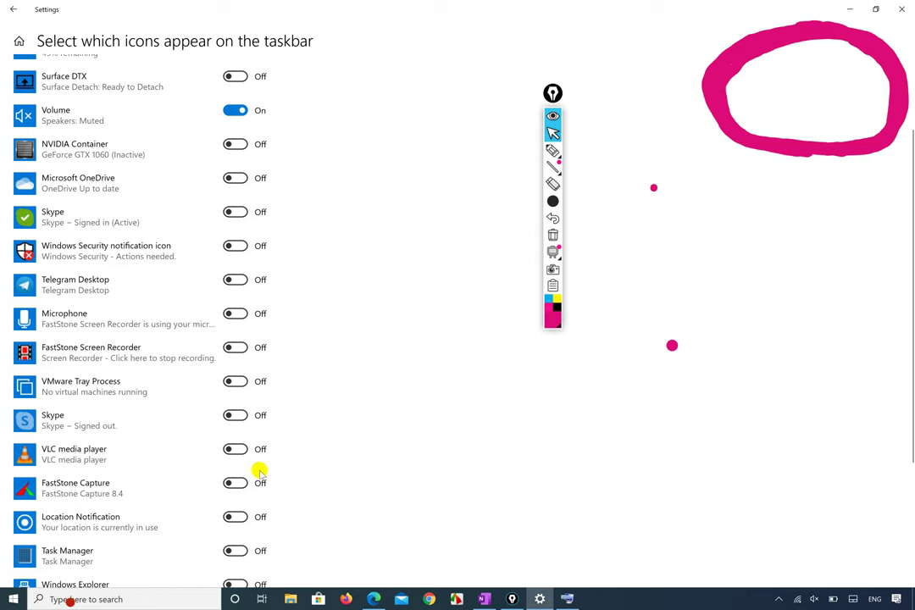
Turn on "Always show all icons in the notification area", review the icon list and turn the option off again.
scroll(261, 471, "down", 4)
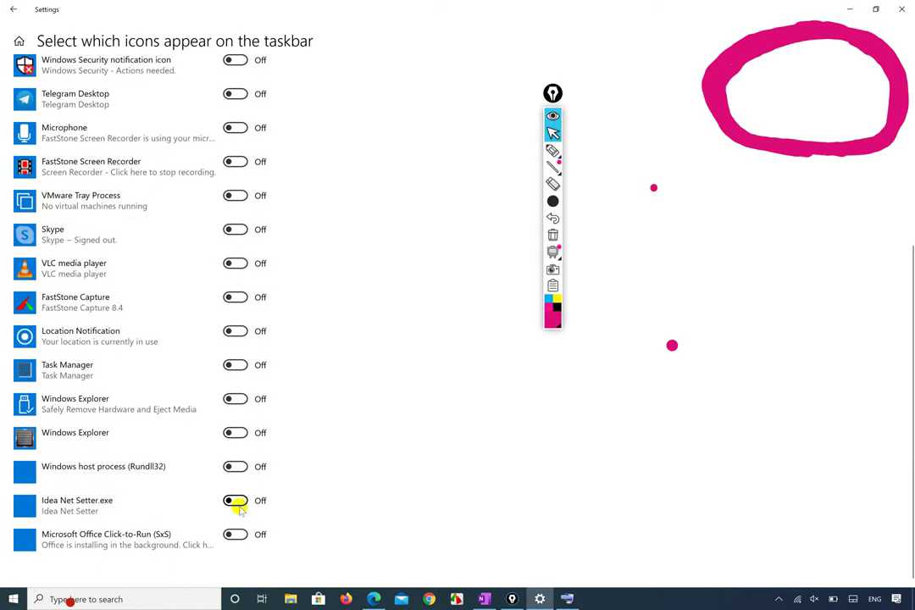
scroll(302, 396, "up", 4)
scroll(305, 399, "down", 1)
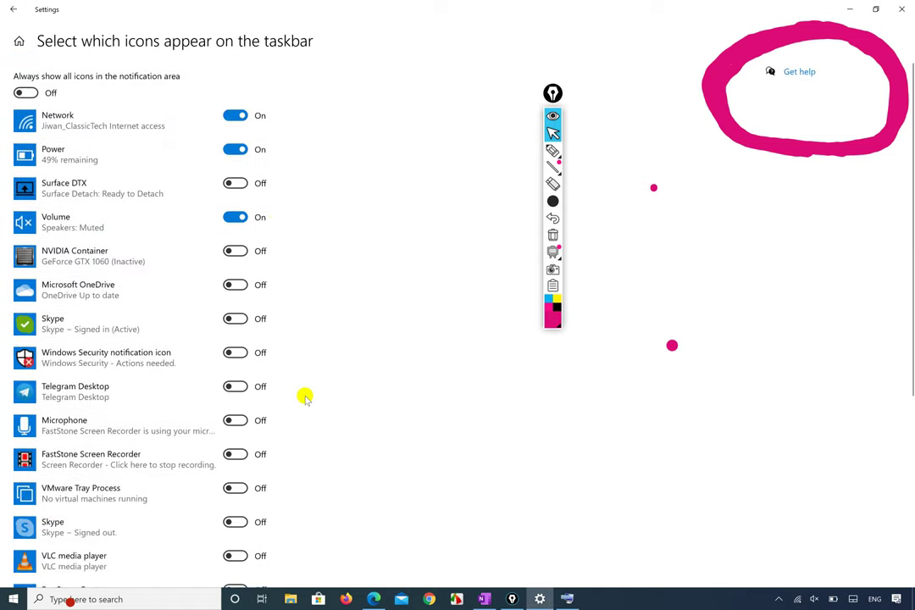
left_click(25, 92)
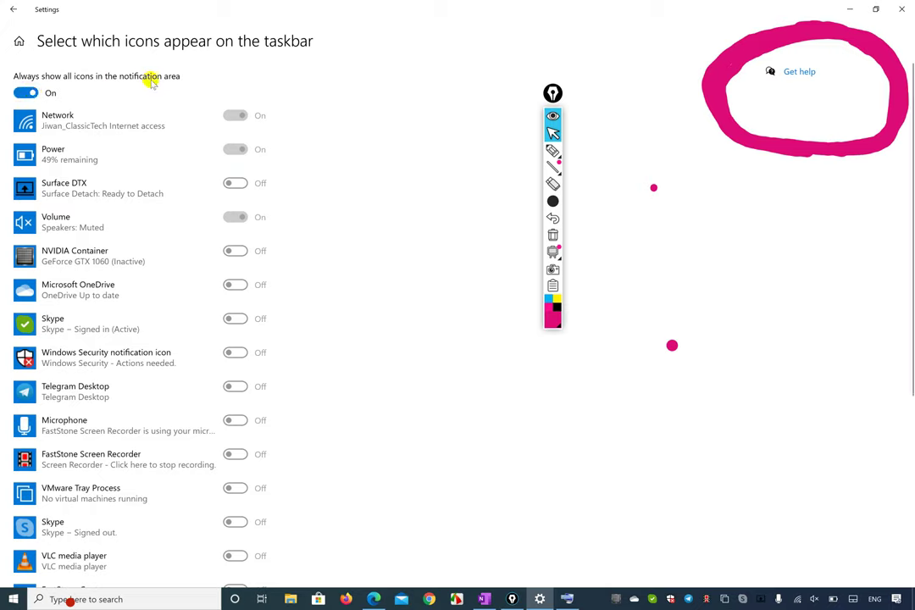
scroll(168, 409, "down", 5)
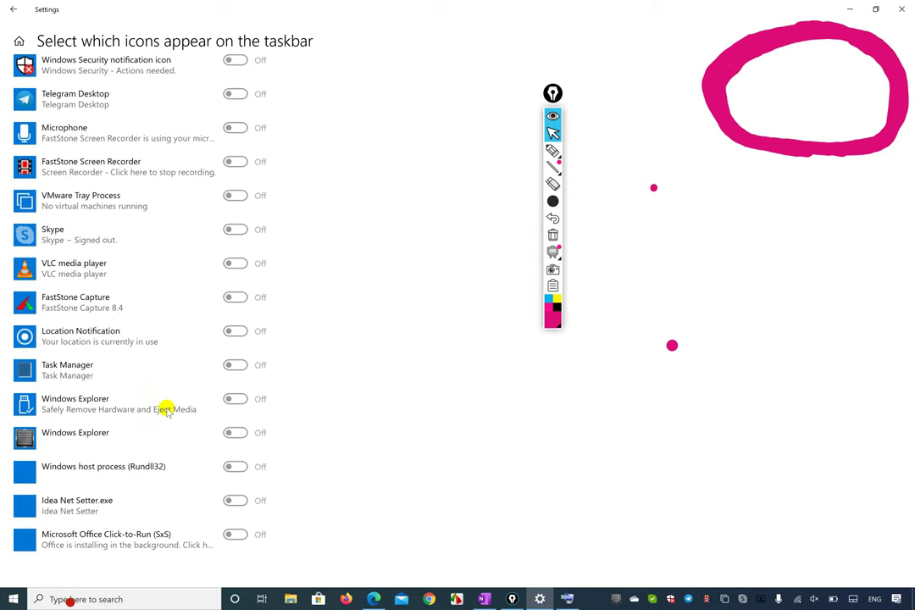
scroll(168, 409, "up", 5)
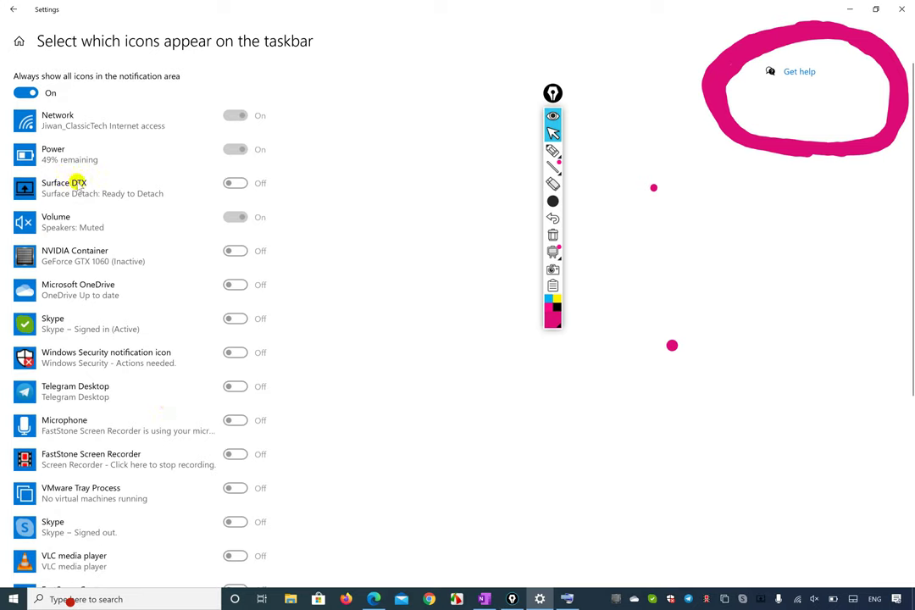
left_click(32, 93)
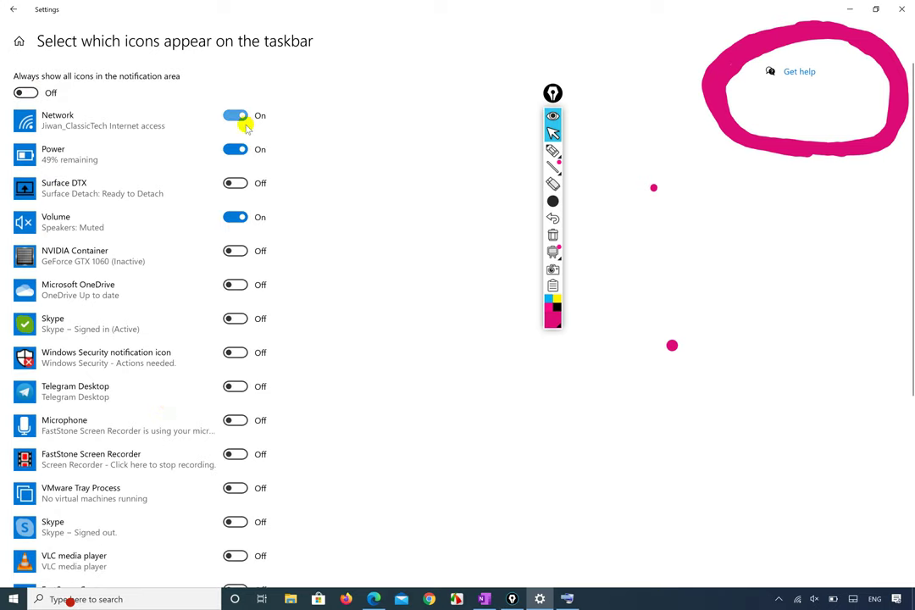
Review the list of individual taskbar icons and toggle one of the lower entries on and back off.
scroll(242, 271, "down", 3)
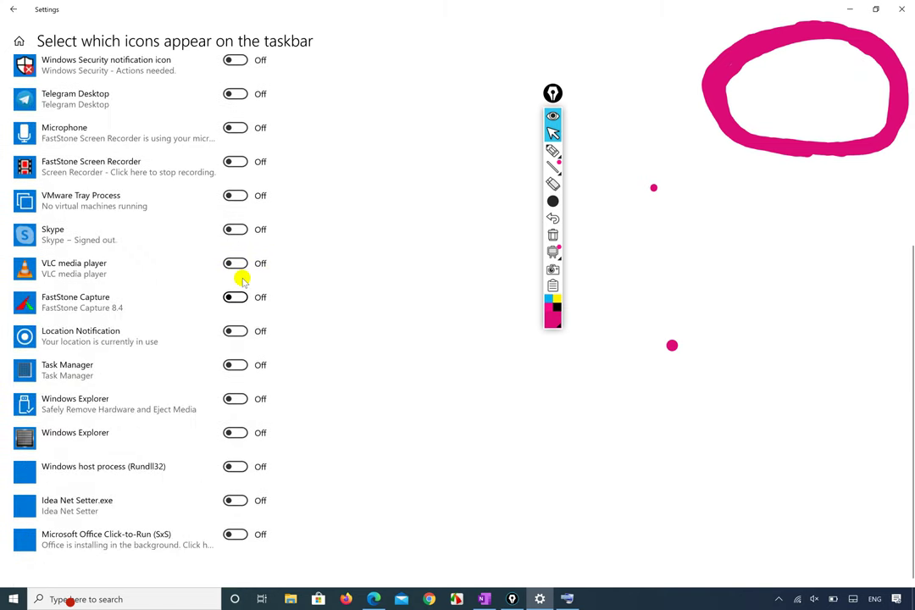
scroll(242, 280, "up", 3)
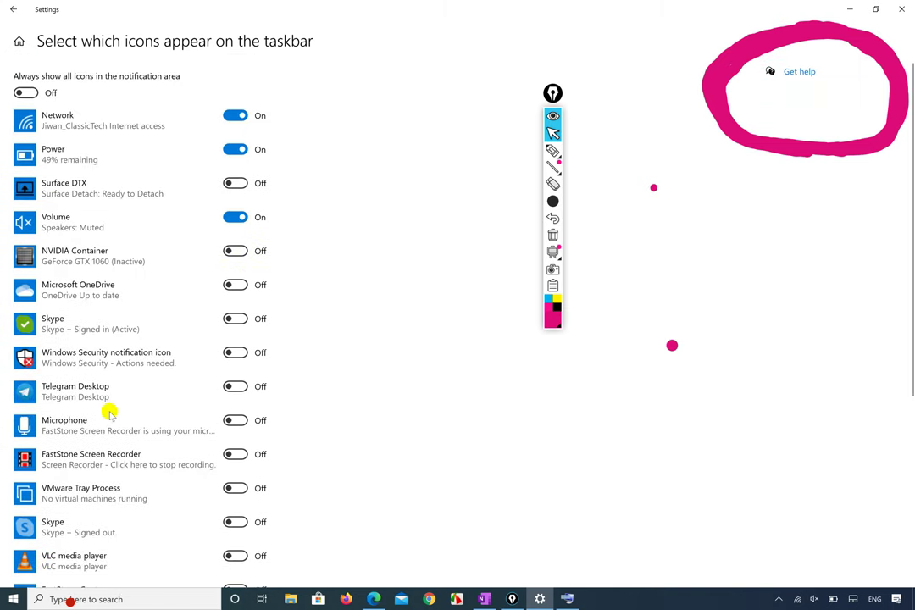
scroll(111, 411, "down", 1)
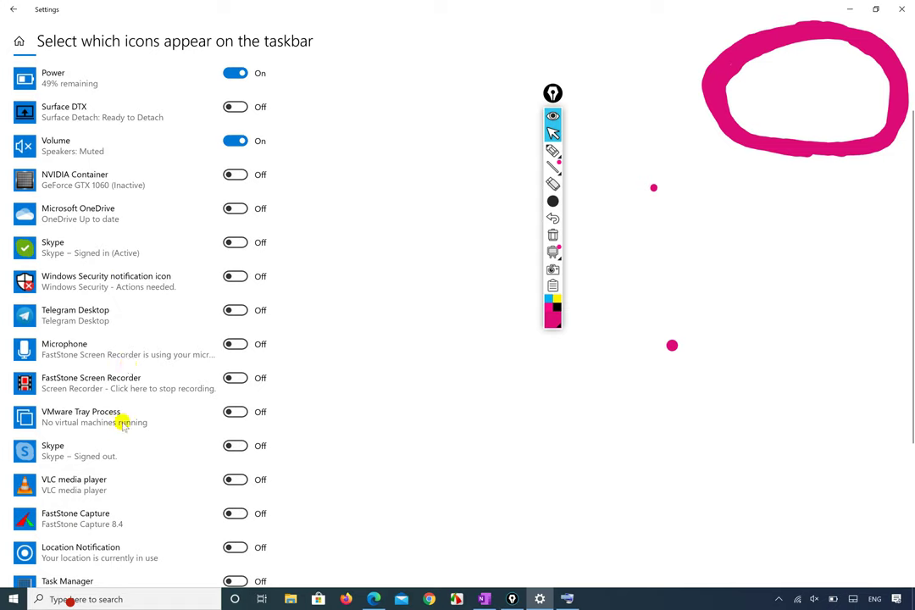
scroll(120, 445, "down", 1)
left_click(235, 518)
left_click(236, 519)
scroll(110, 236, "up", 3)
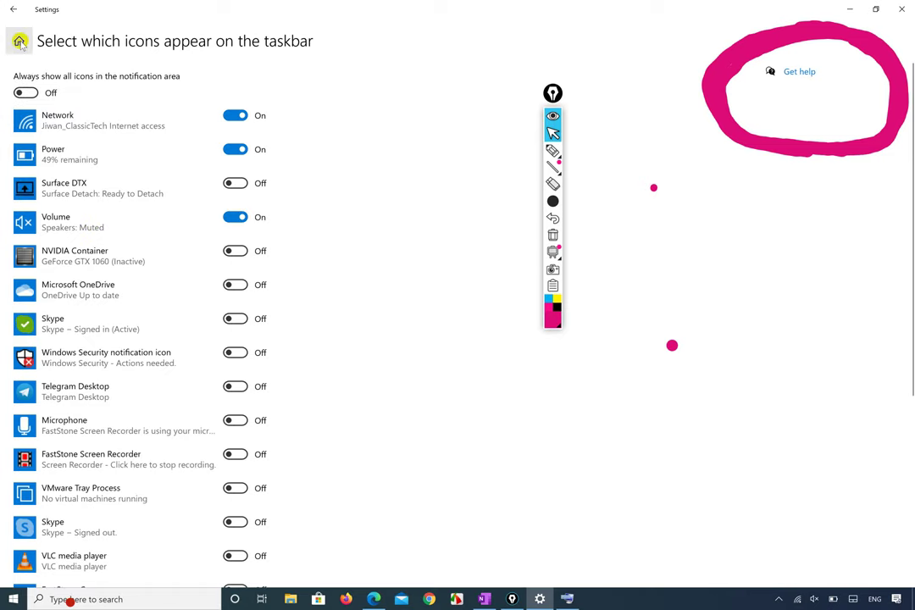
Review the remaining entries in the taskbar icon list and return to the Taskbar settings, down to the Notification area section.
scroll(71, 188, "down", 5)
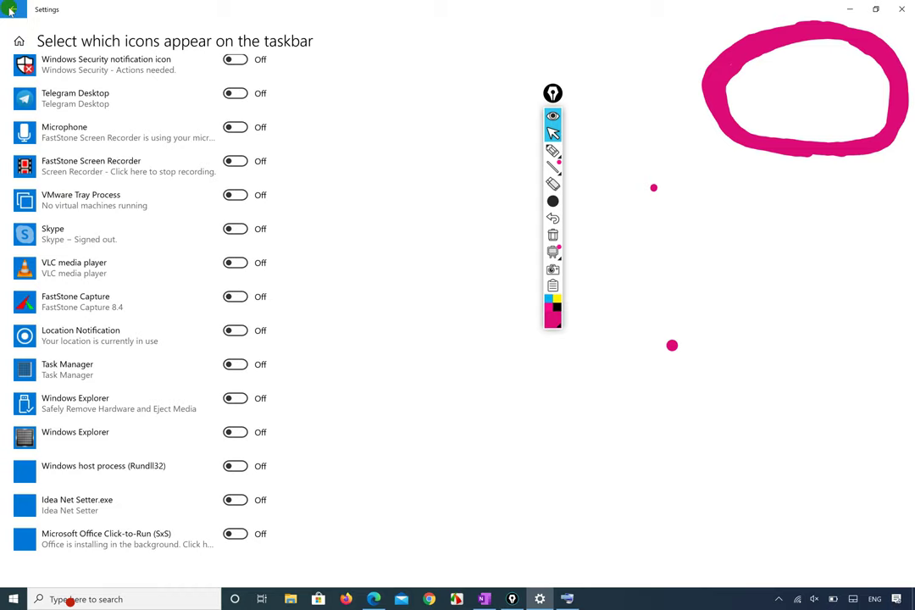
left_click(12, 10)
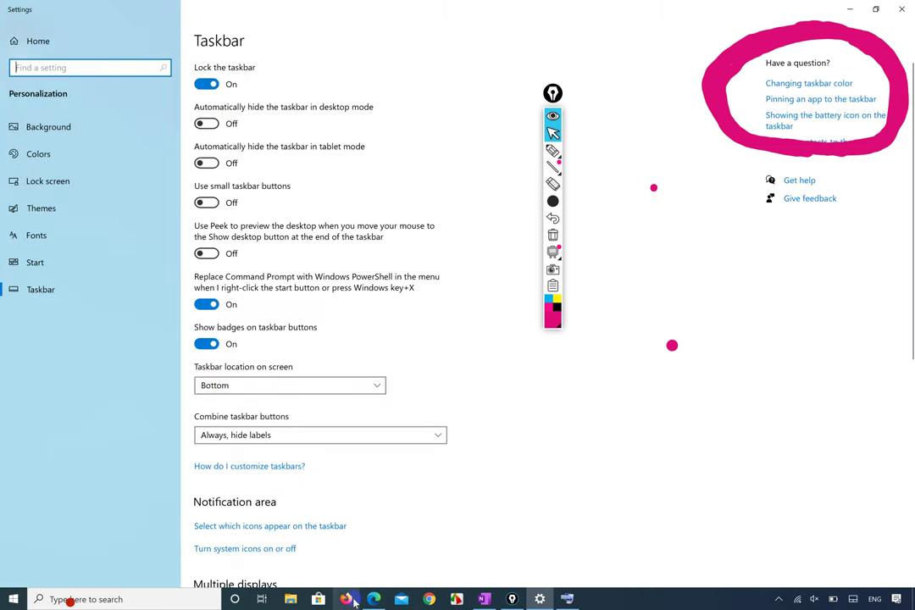
scroll(375, 488, "down", 3)
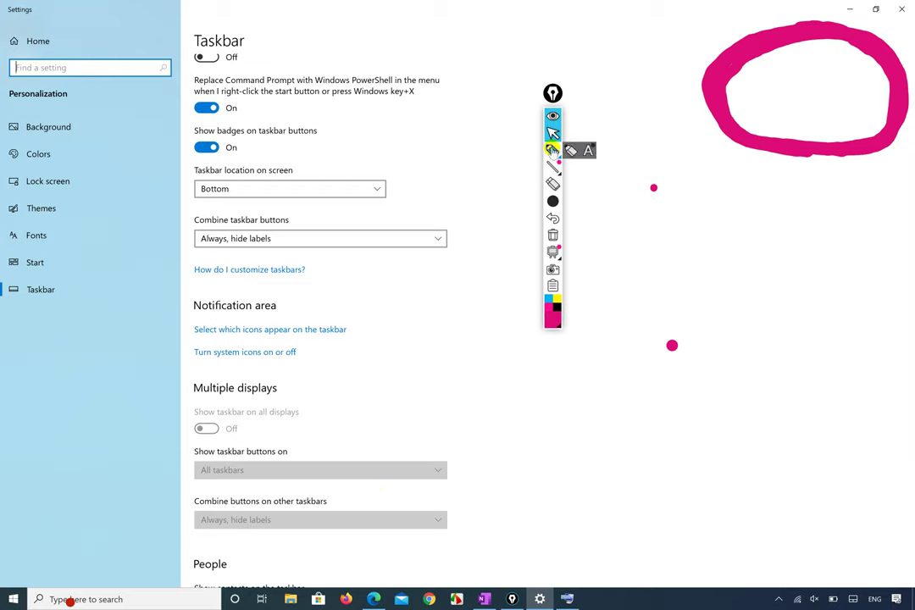
scroll(542, 136, "down", 1)
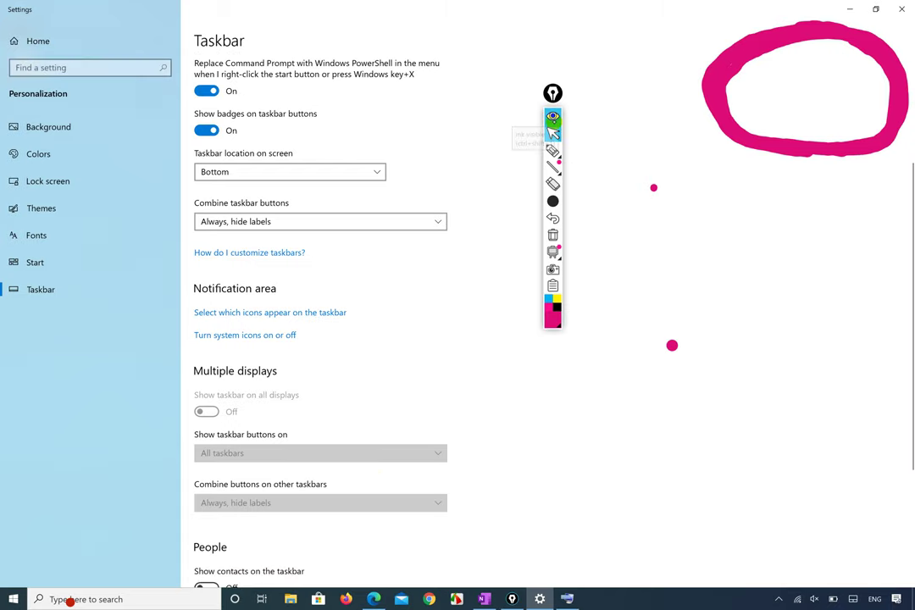
Mark the two Notification area links with the pen, and hide the ink and show it again.
left_click(552, 150)
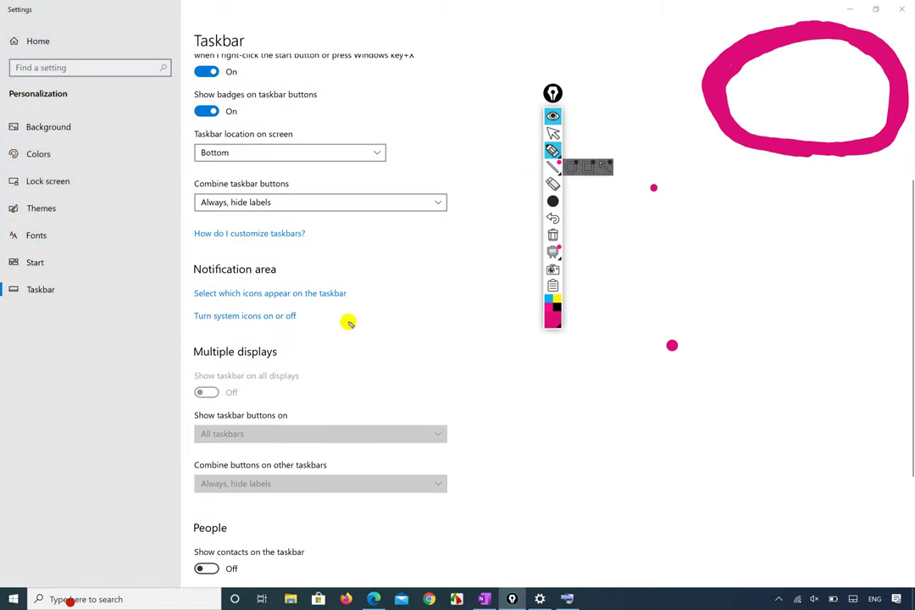
left_click_drag(323, 299, 386, 270)
mouse_move(269, 335)
left_mouse_down()
mouse_move(290, 353)
mouse_move(326, 307)
left_mouse_up()
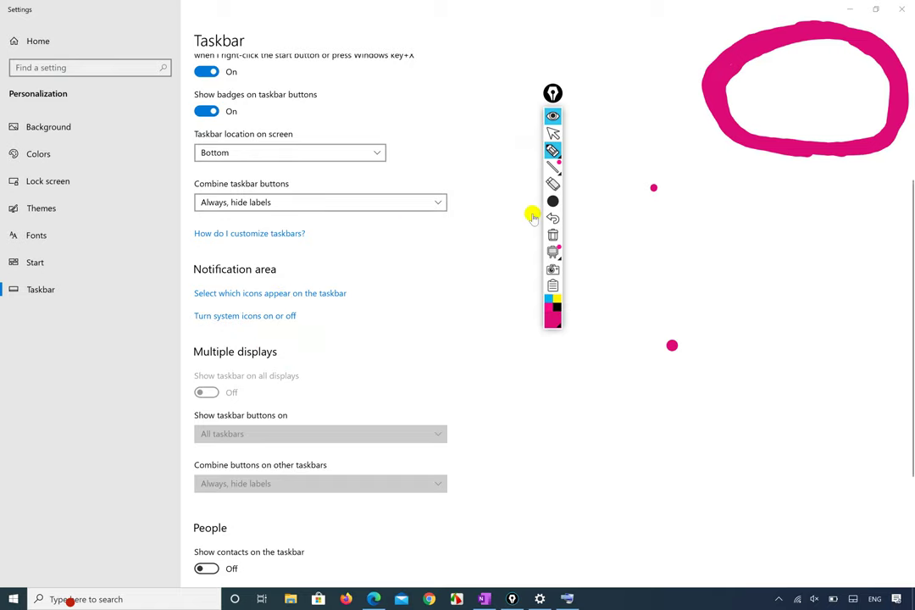
left_click(554, 115)
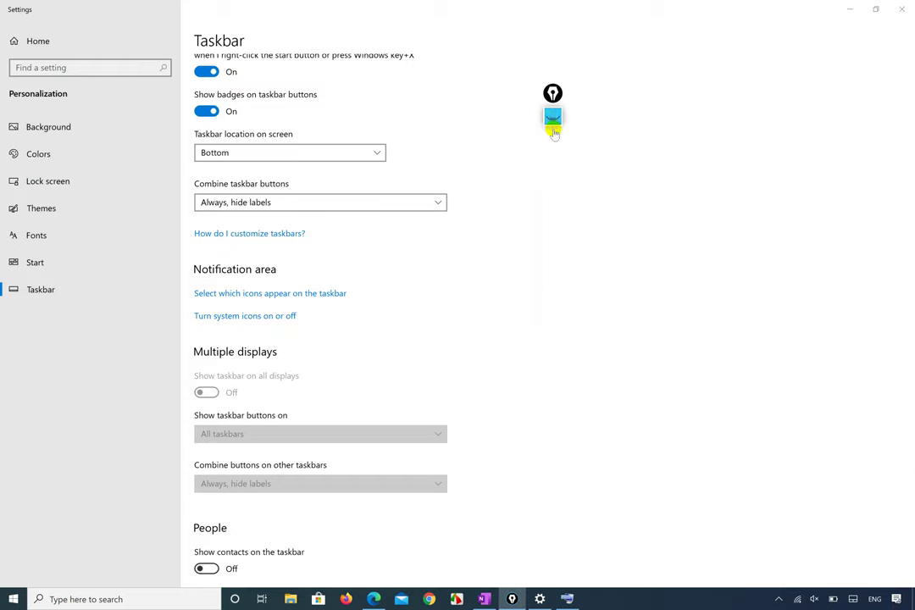
left_click(553, 115)
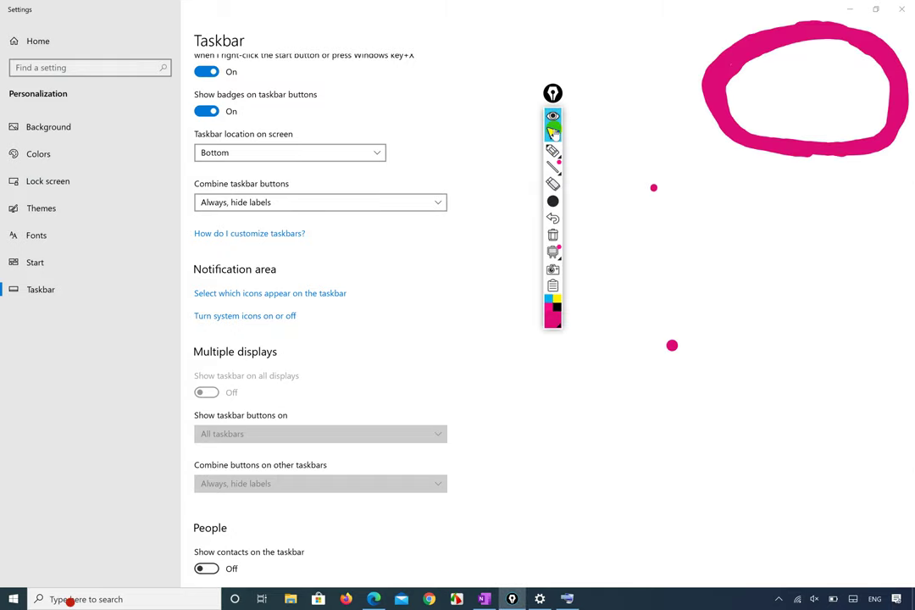
Open the settings for turning system icons on or off and toggle the Clock icon on and back off.
left_click(237, 316)
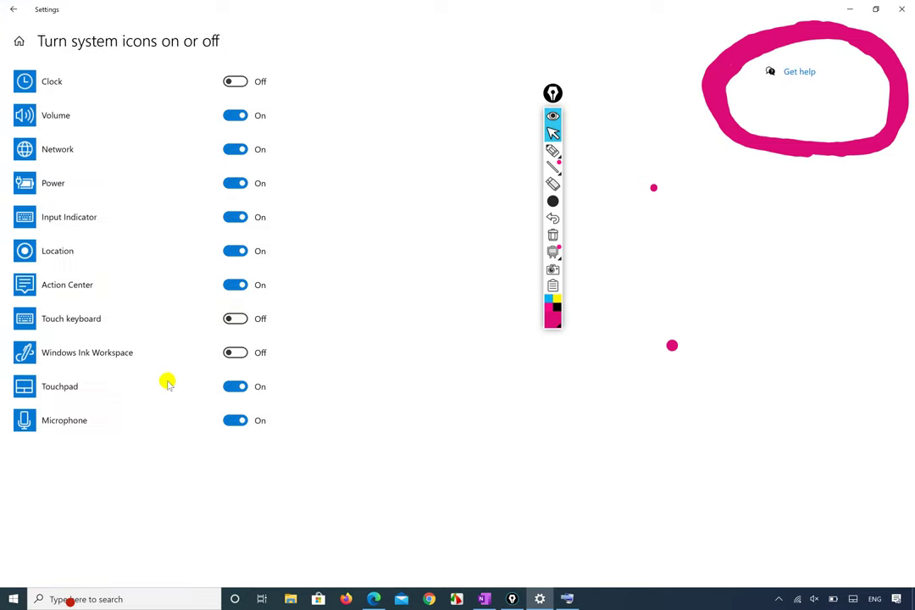
left_click(238, 81)
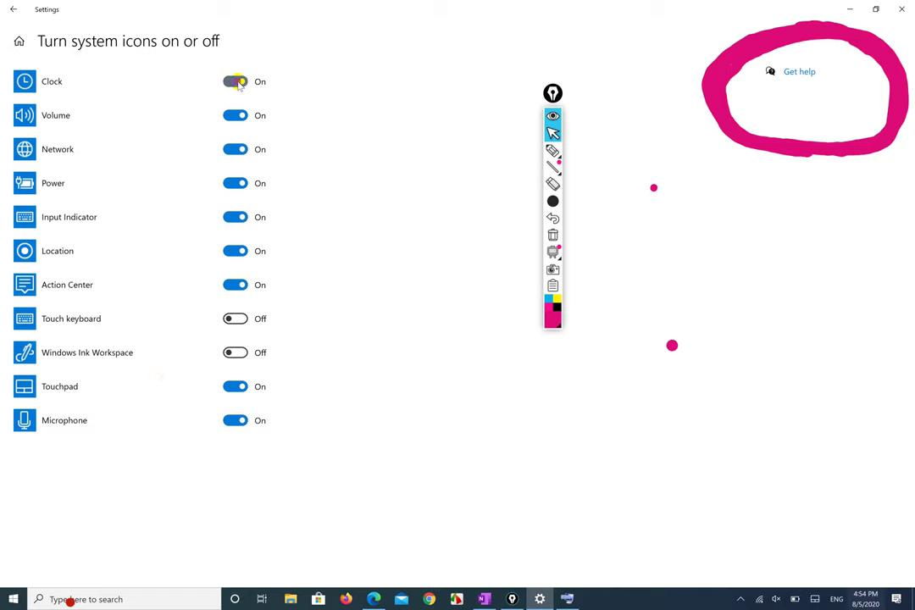
left_click(239, 83)
Turn the Volume, Network and Power system icons off and back on, one after another.
left_click(239, 116)
left_click(241, 116)
left_click(234, 152)
left_click(235, 151)
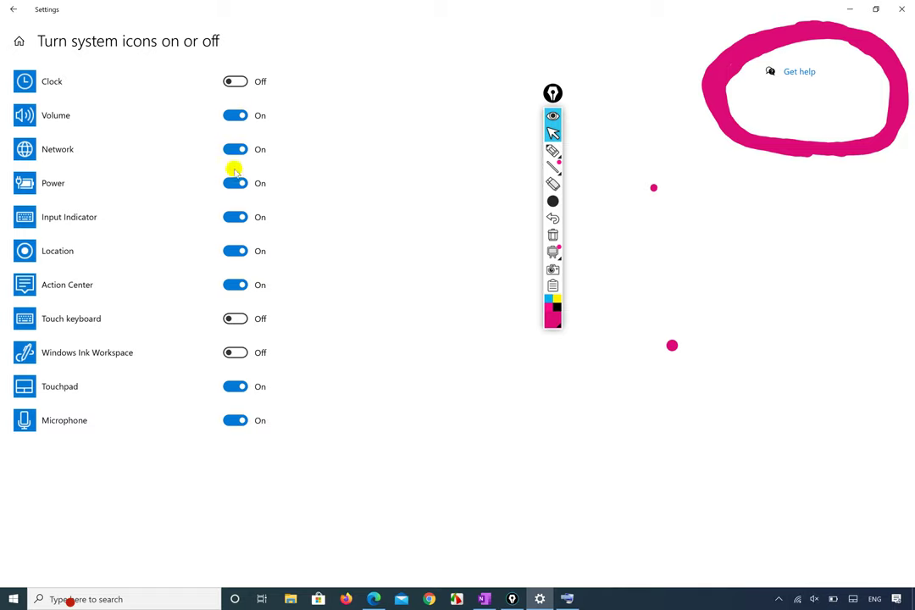
left_click(236, 185)
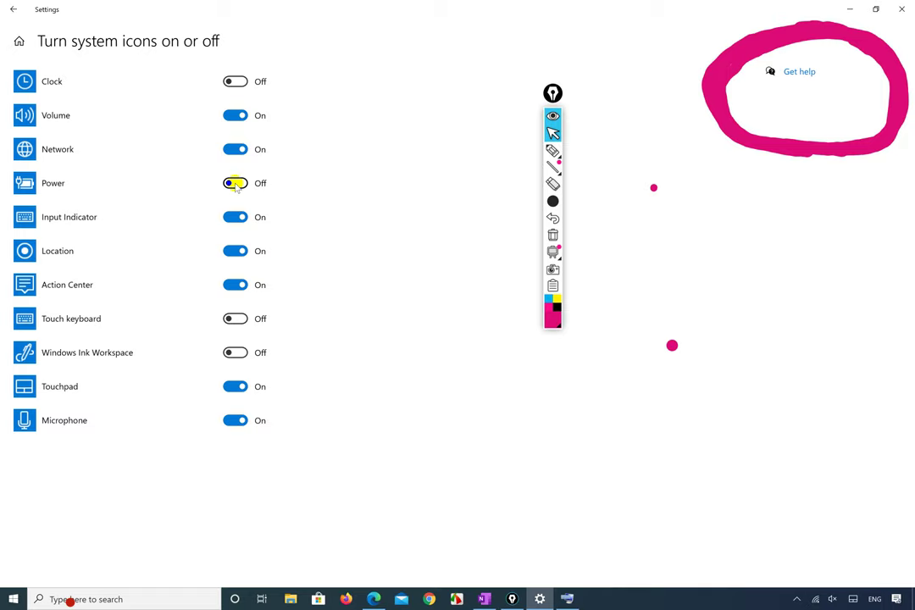
left_click(236, 185)
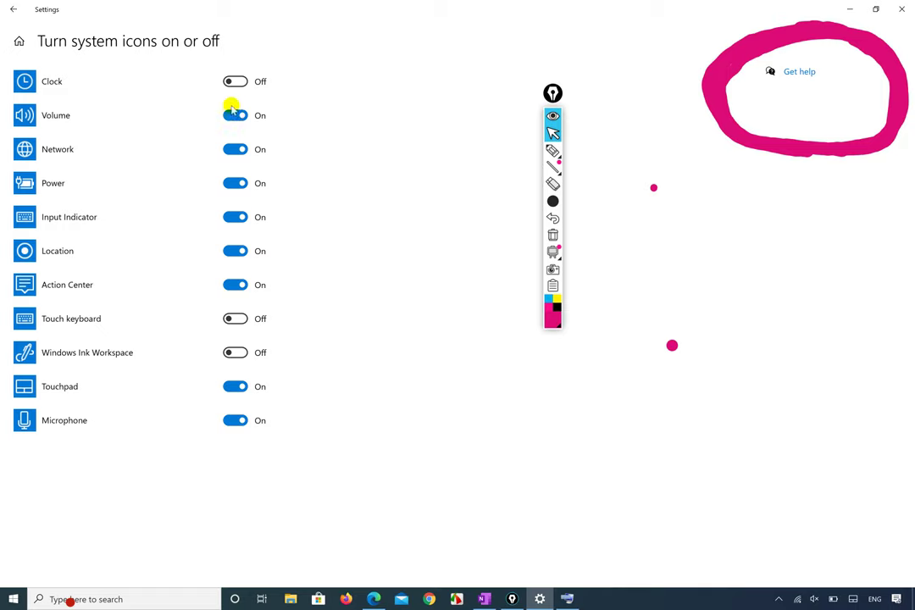
Toggle the Clock system icon on and back off and turn the Touchpad icon off.
left_click(242, 83)
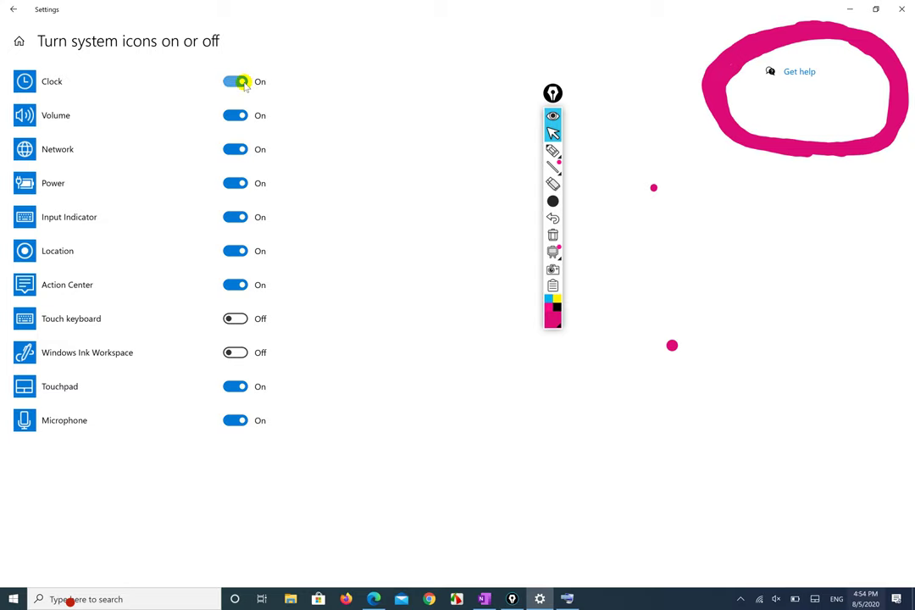
left_click(242, 82)
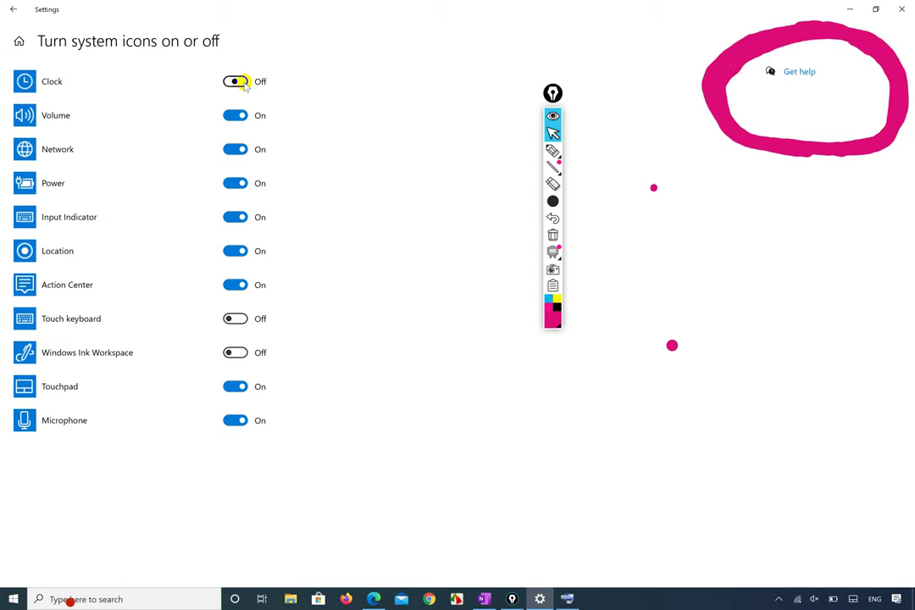
left_click(239, 387)
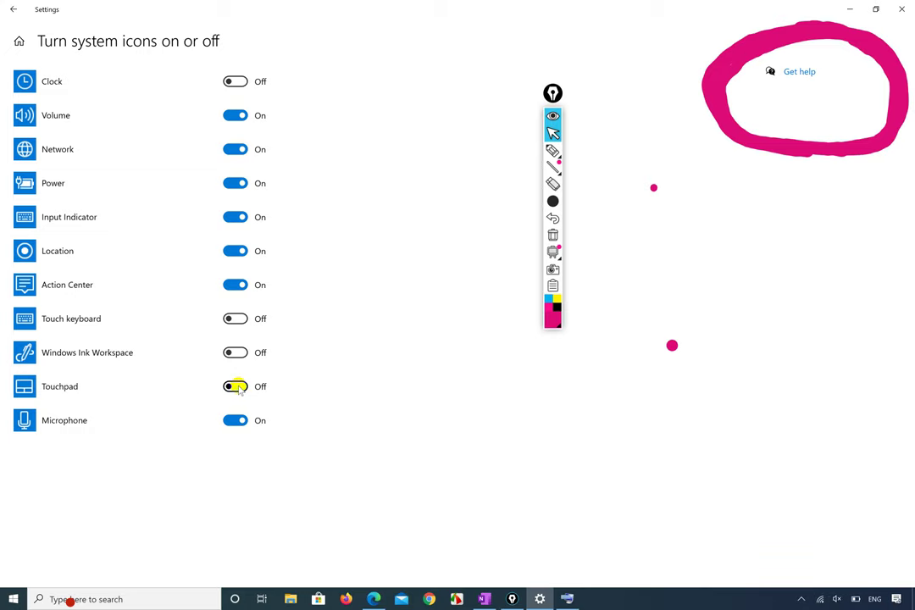
Toggle the Microphone and Input Indicator icons off and back on, and the Clock icon on and back off.
left_click(237, 421)
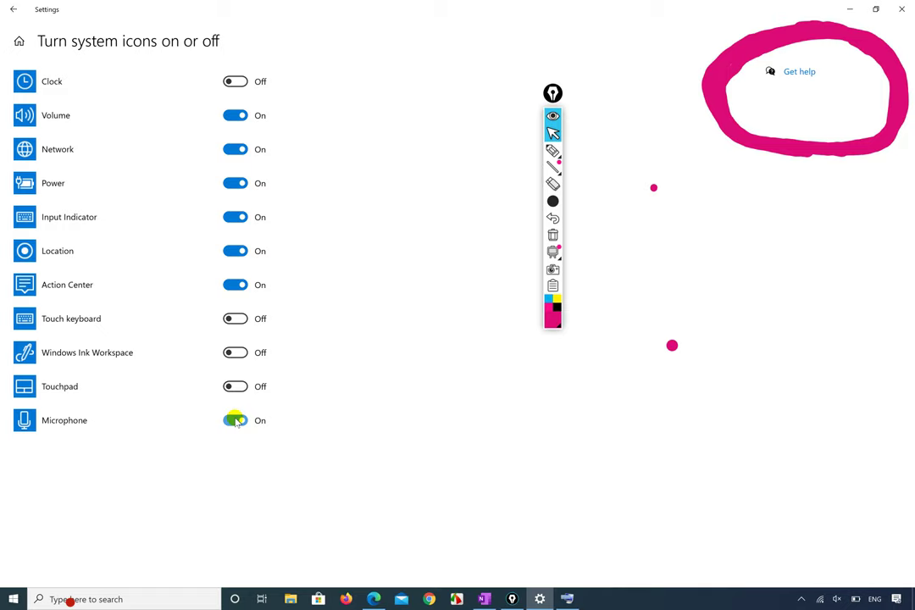
left_click(235, 218)
left_click(235, 218)
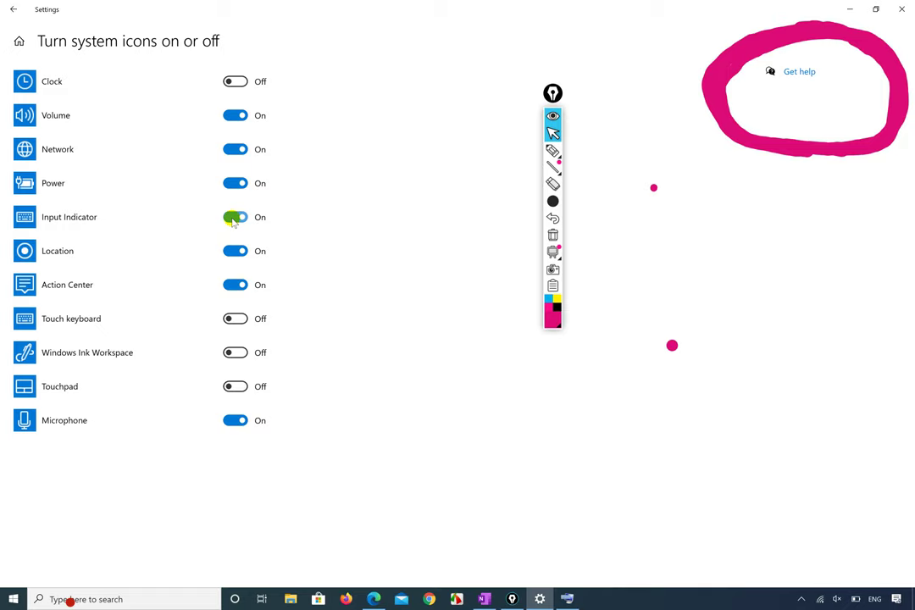
left_click(237, 82)
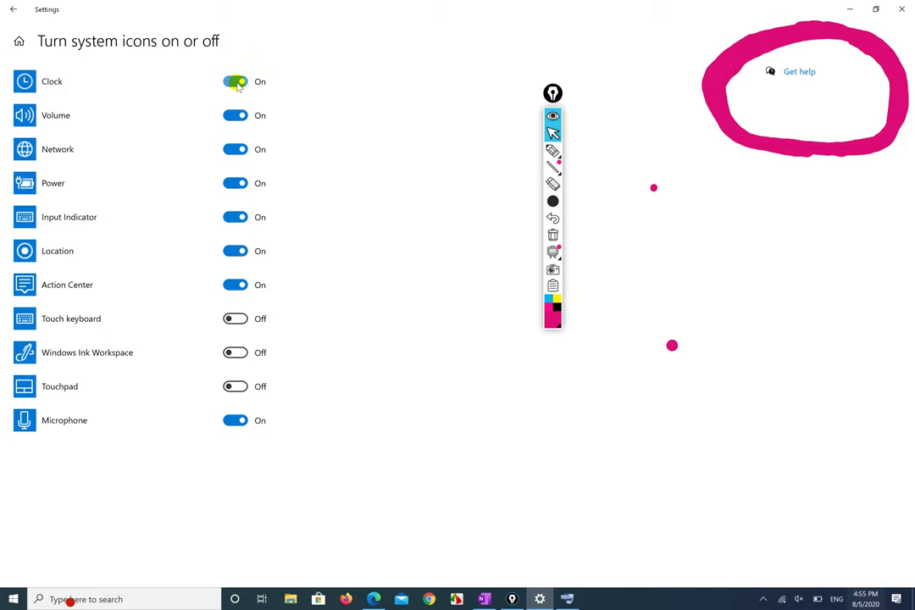
left_click(235, 82)
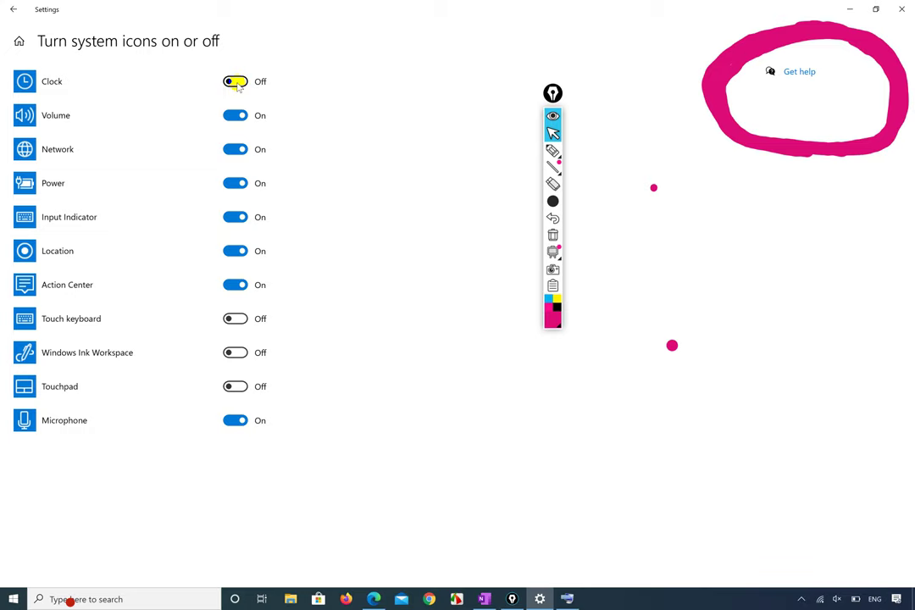
Return to the Taskbar settings and view the Multiple displays and People sections.
left_click(13, 9)
scroll(262, 432, "down", 5)
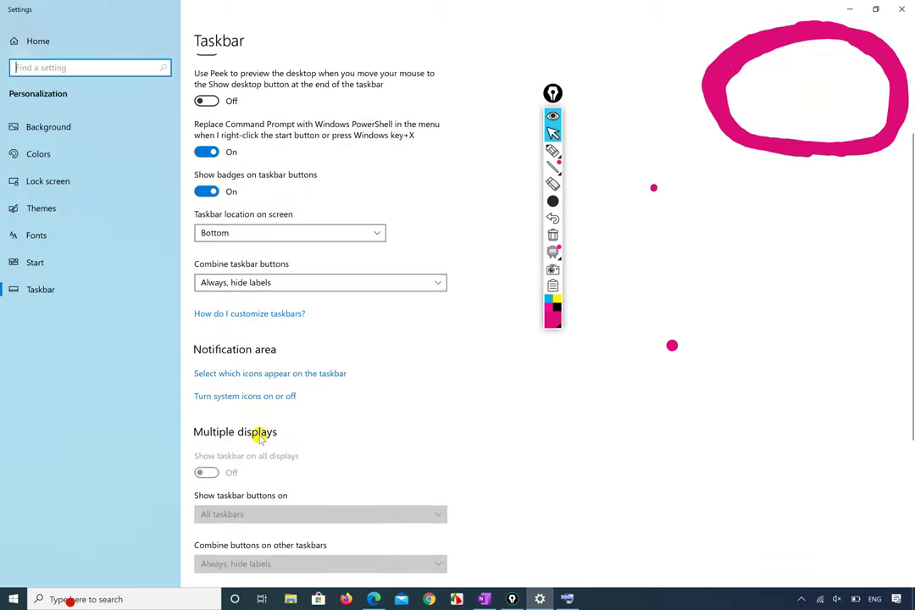
scroll(260, 438, "up", 1)
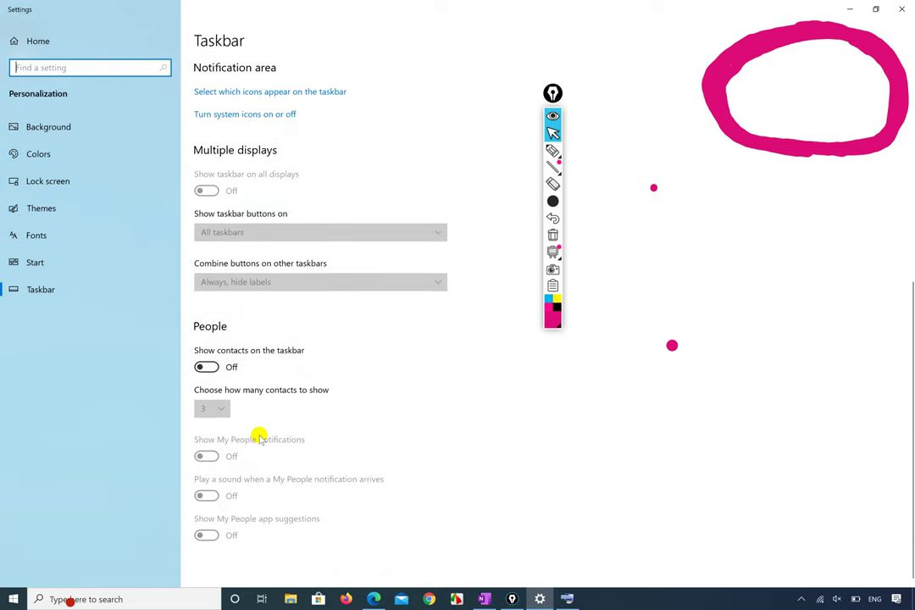
Turn on "Show contacts on the taskbar", look at the People flyout and turn the option off again.
left_click(206, 367)
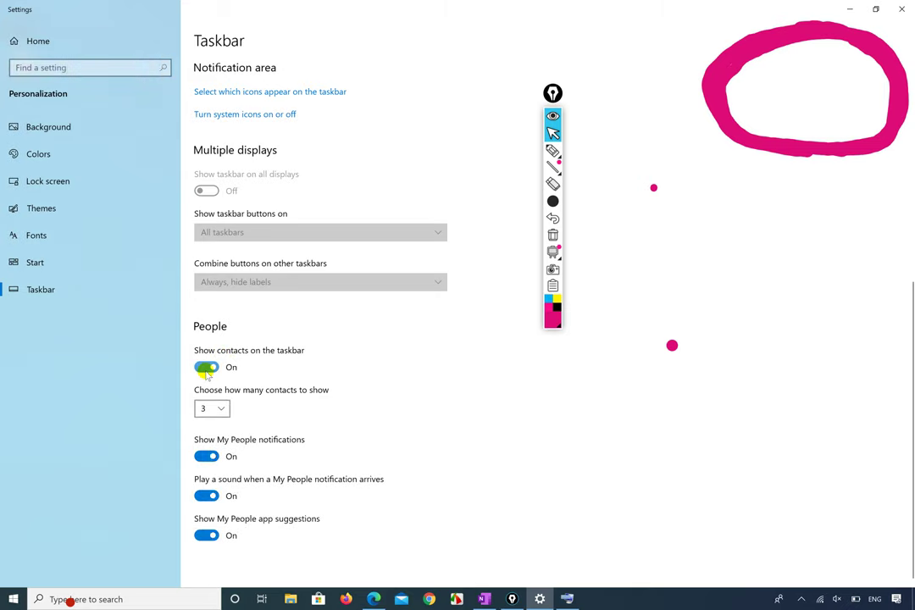
left_click(780, 600)
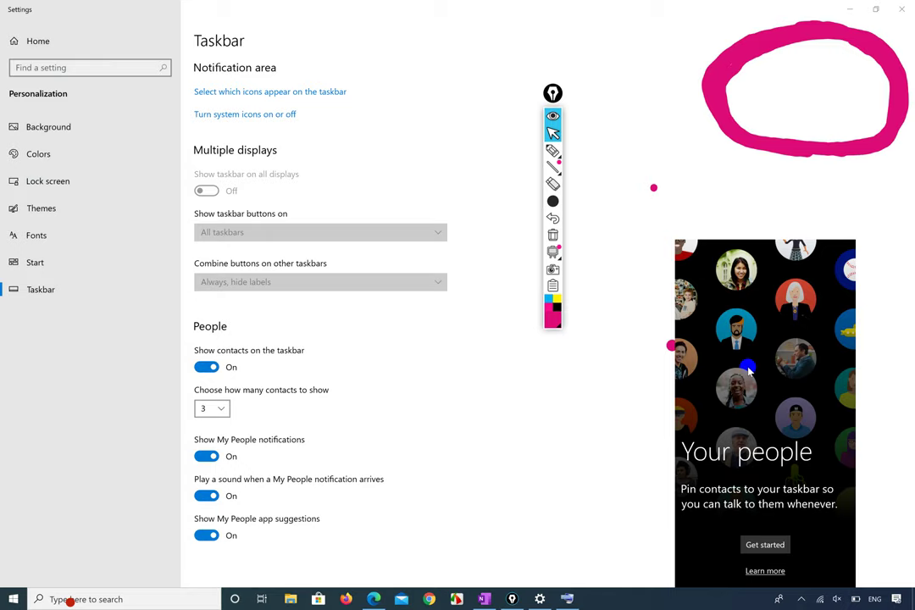
left_click(535, 409)
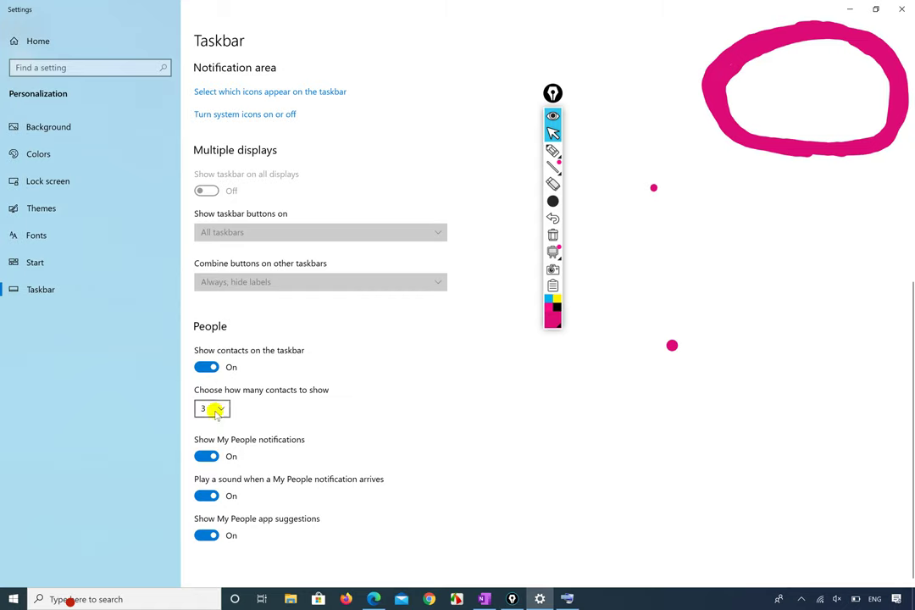
left_click(212, 366)
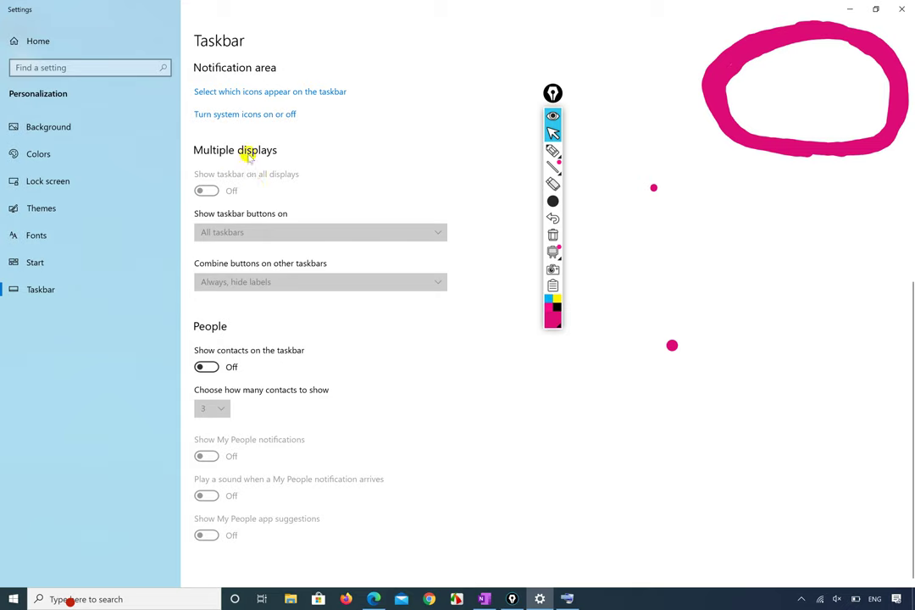
Review the whole Taskbar settings page again, from locking the taskbar to the People section.
scroll(245, 149, "up", 1)
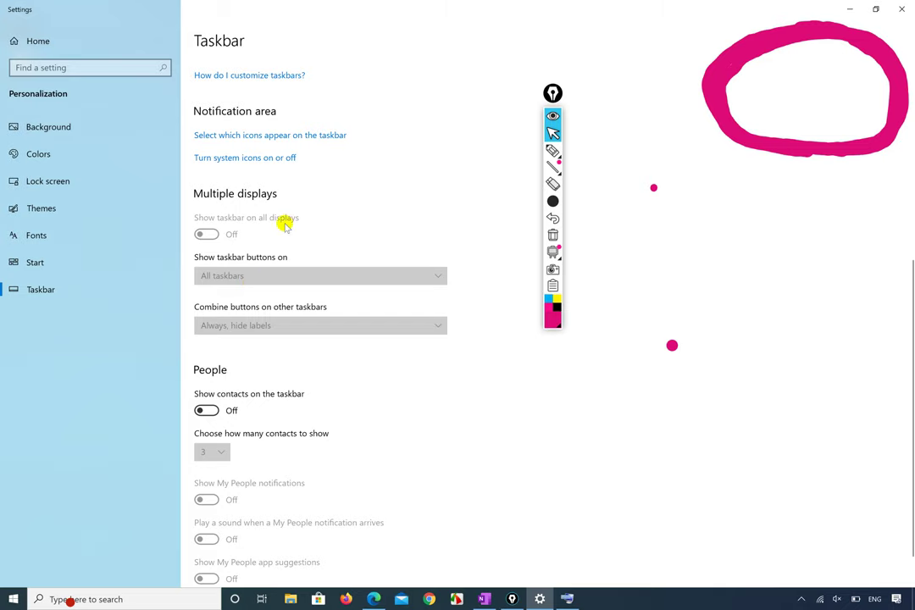
scroll(339, 161, "up", 5)
scroll(340, 164, "up", 4)
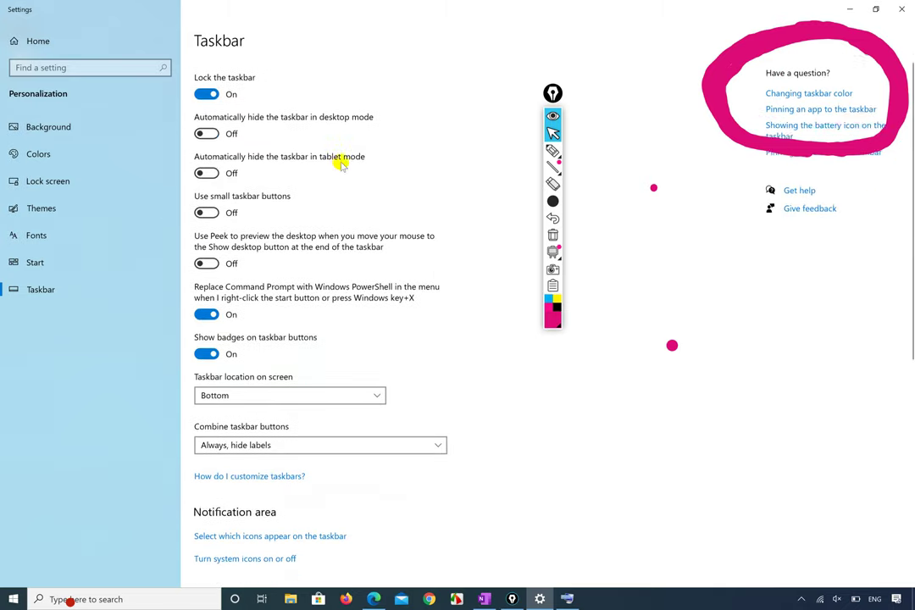
scroll(341, 163, "down", 10)
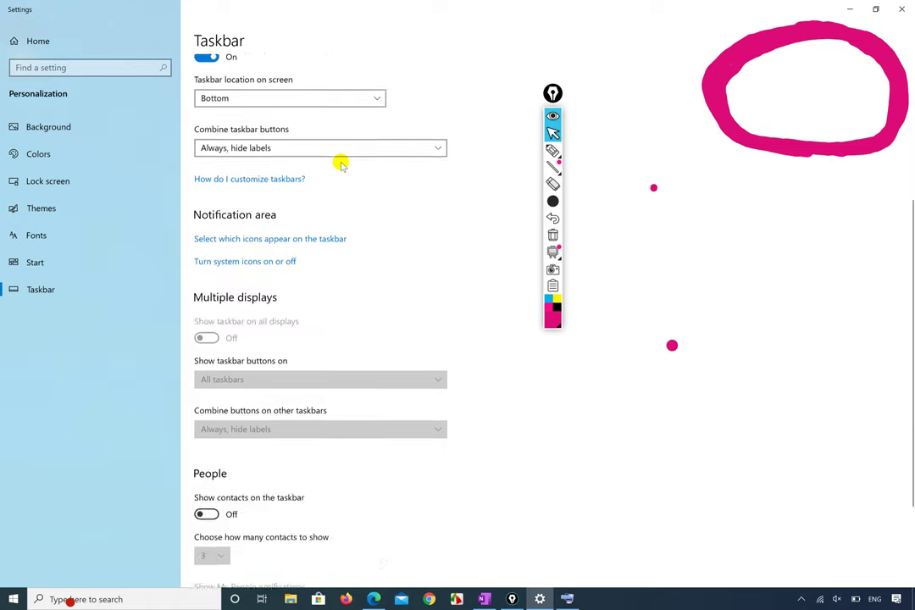
scroll(340, 163, "up", 10)
scroll(341, 164, "down", 1)
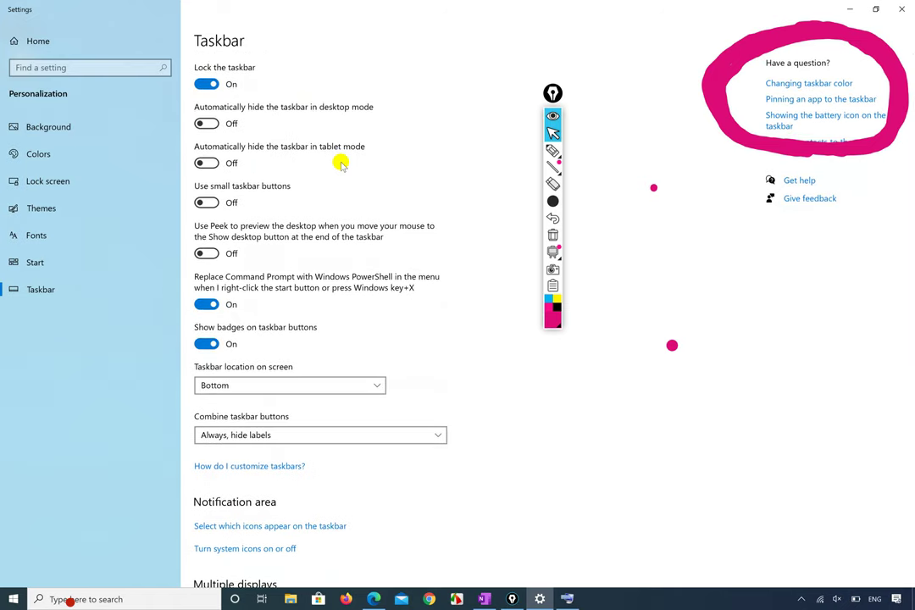
scroll(340, 164, "down", 2)
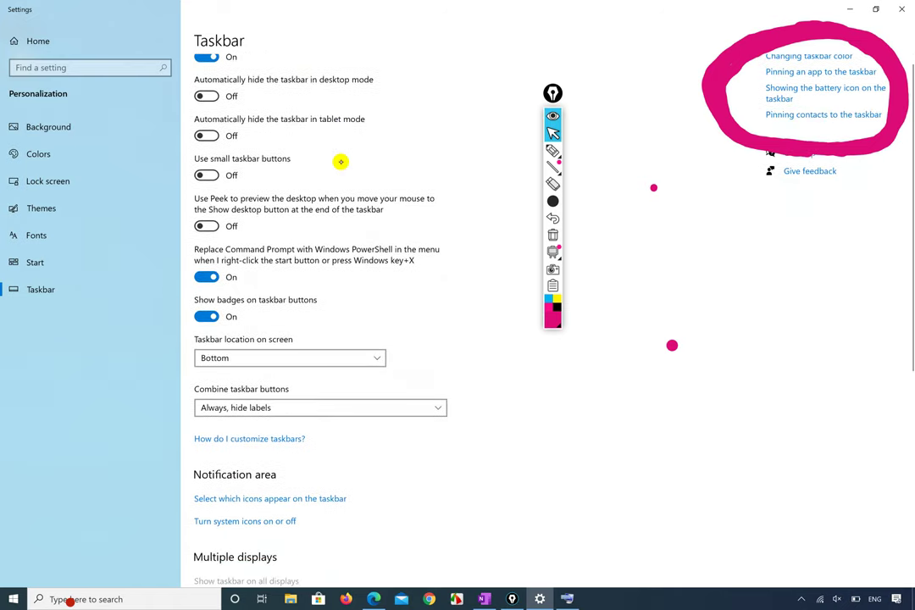
Remove the pen circle around the help links and close the Settings window.
left_click(552, 150)
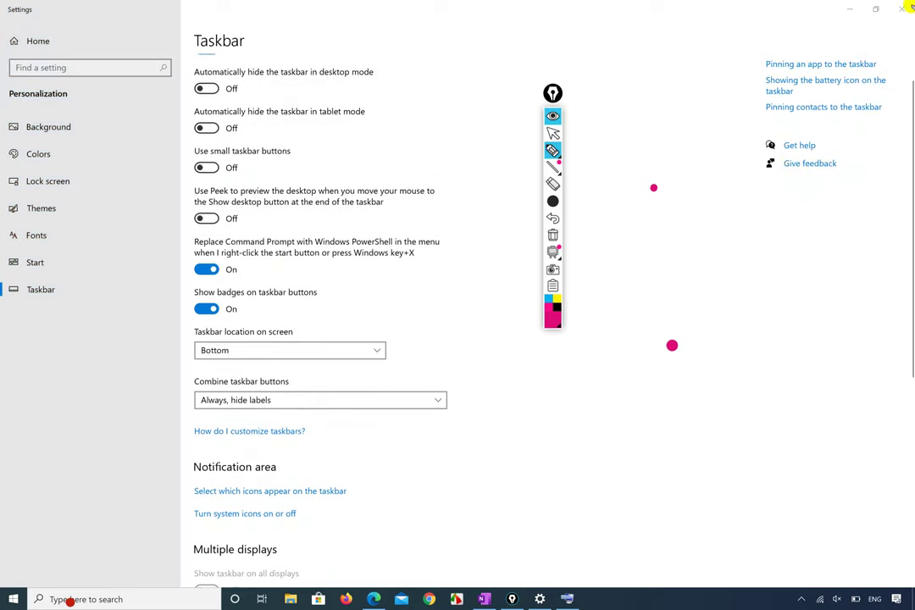
left_click(552, 133)
key("alt+F4")
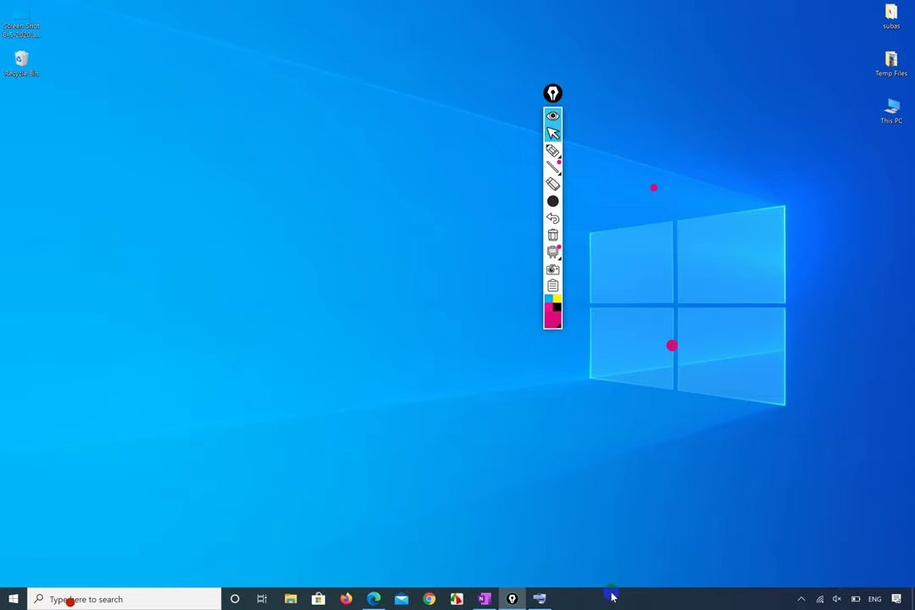
Reopen the Taskbar settings directly from an empty area of the taskbar.
right_click(613, 597)
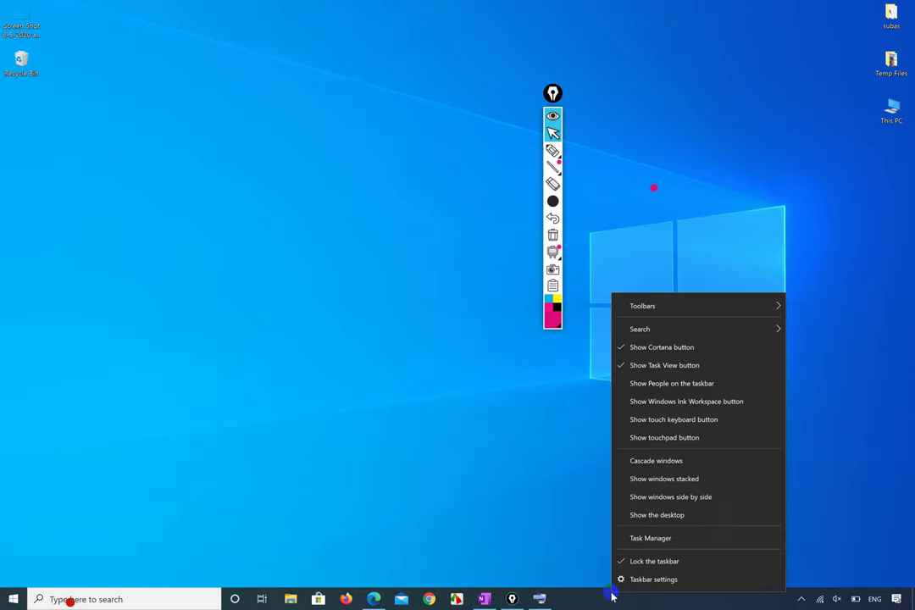
left_click(658, 580)
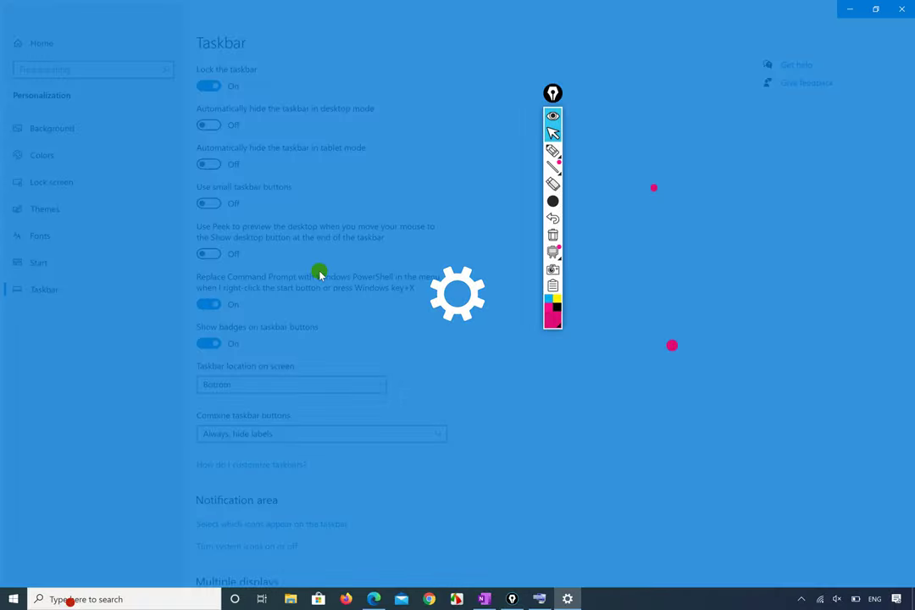
Look over the Taskbar settings page, mark the Taskbar entry under Personalization with the pen, and close Settings.
scroll(259, 269, "down", 2)
scroll(258, 270, "down", 4)
scroll(259, 269, "up", 5)
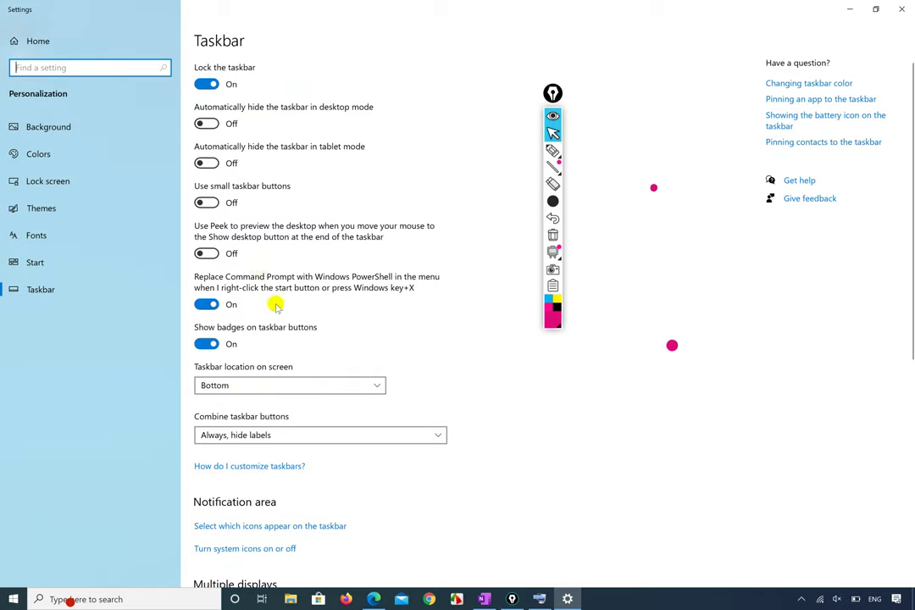
left_click(553, 150)
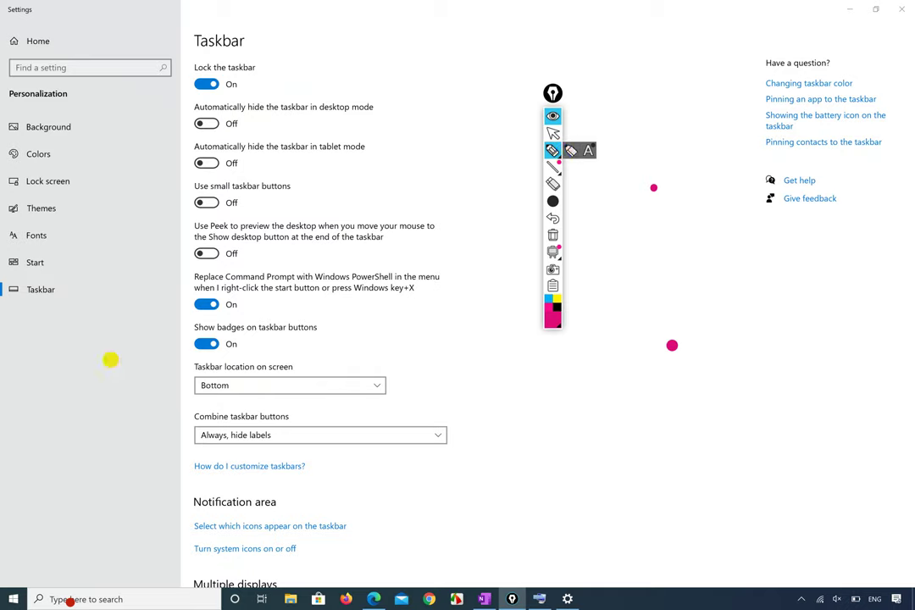
mouse_move(10, 326)
left_mouse_down()
mouse_move(103, 337)
mouse_move(42, 254)
mouse_move(7, 292)
mouse_move(85, 312)
left_mouse_up()
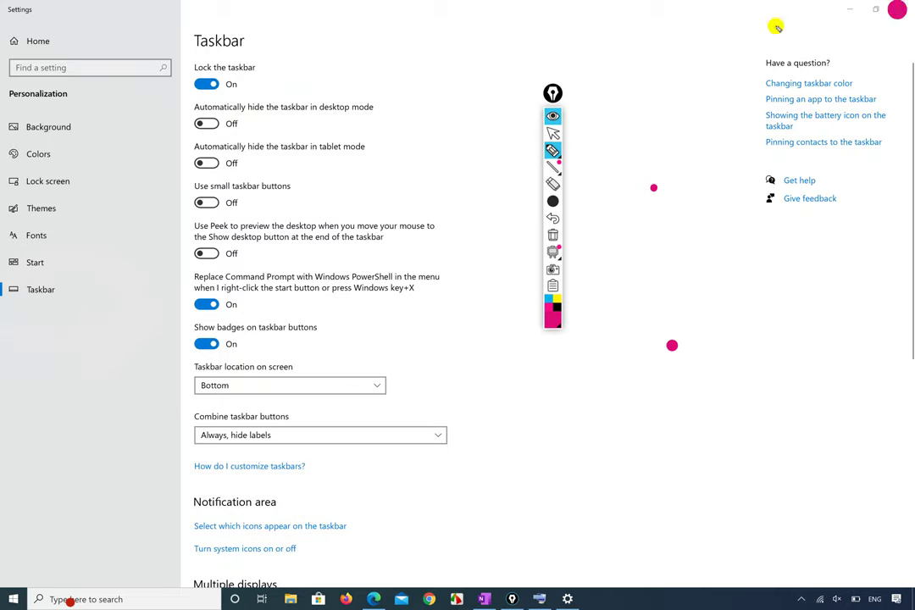
left_click(553, 133)
left_click(902, 10)
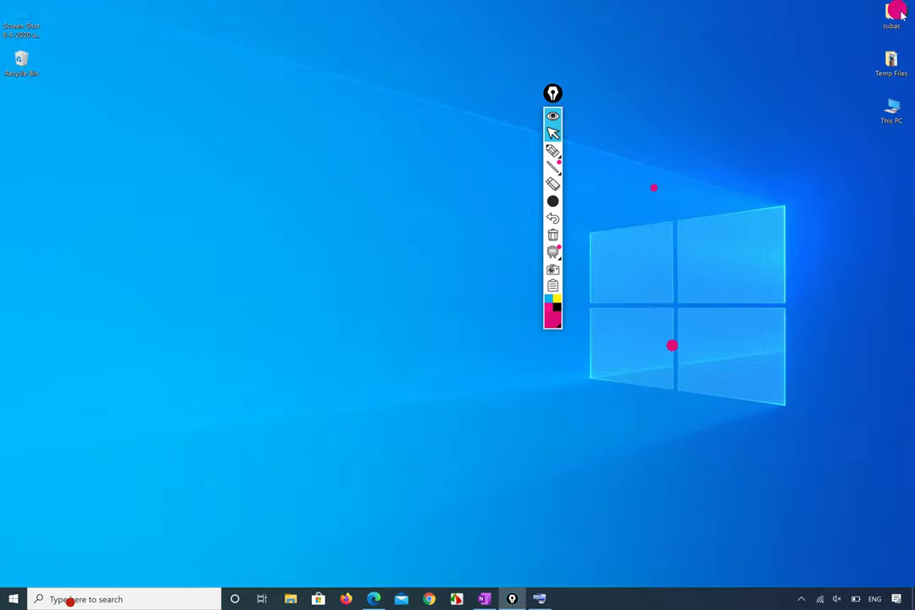
Open Windows Settings from the Start menu and go to the Taskbar page under Personalization.
left_click(12, 598)
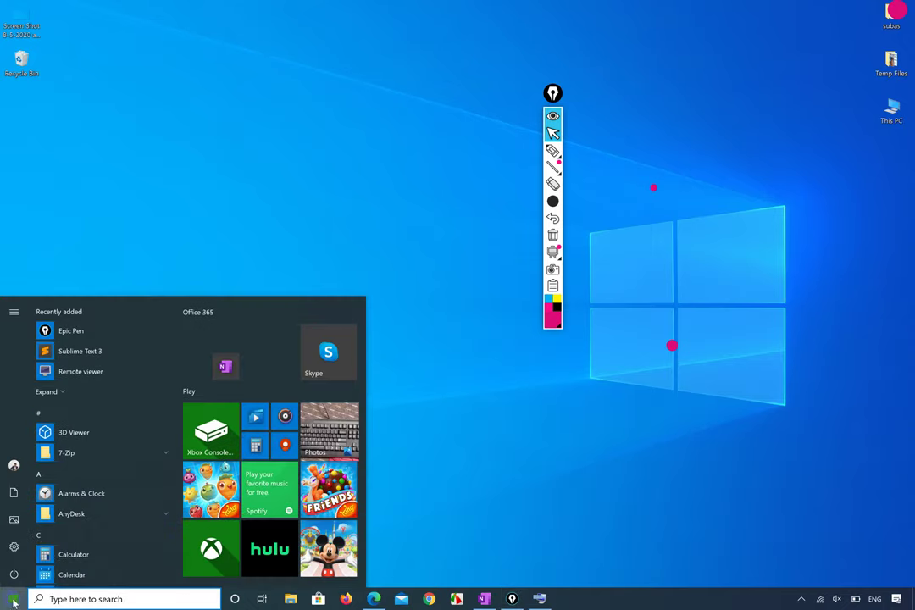
left_click(7, 601)
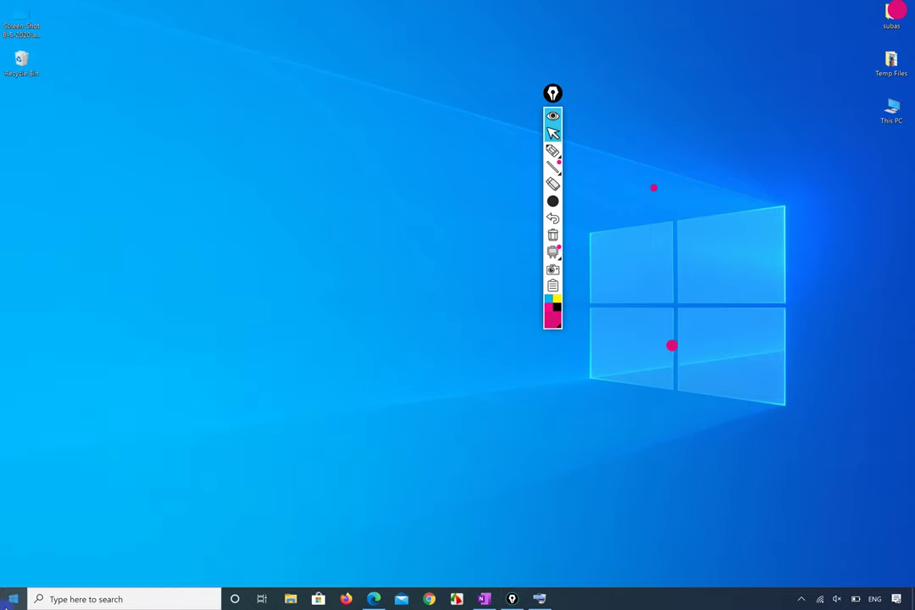
left_click(7, 602)
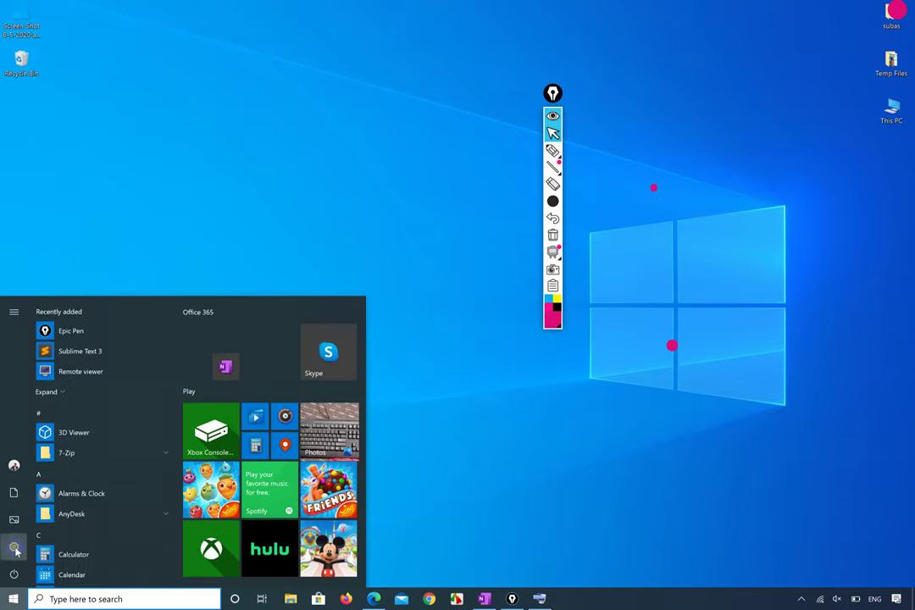
left_click(15, 549)
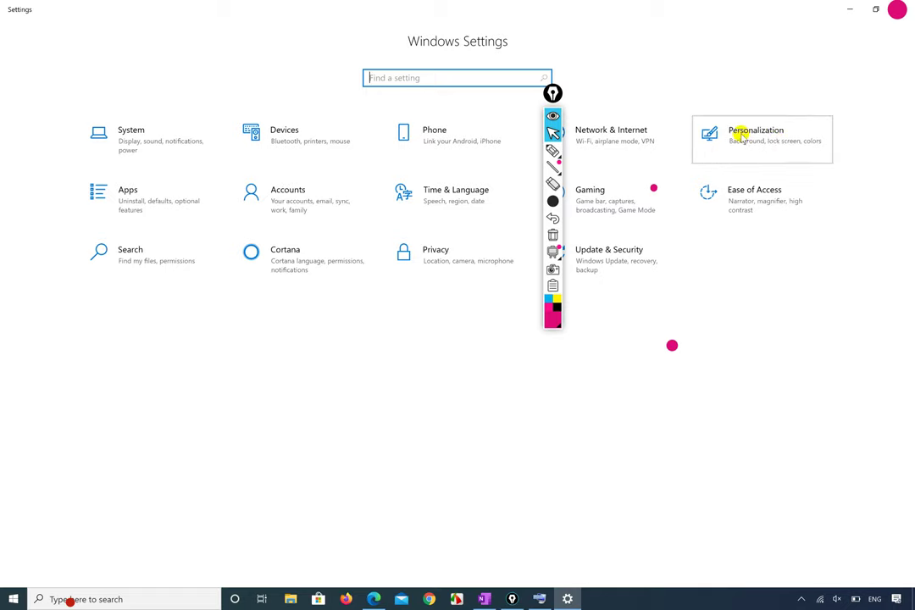
left_click(740, 134)
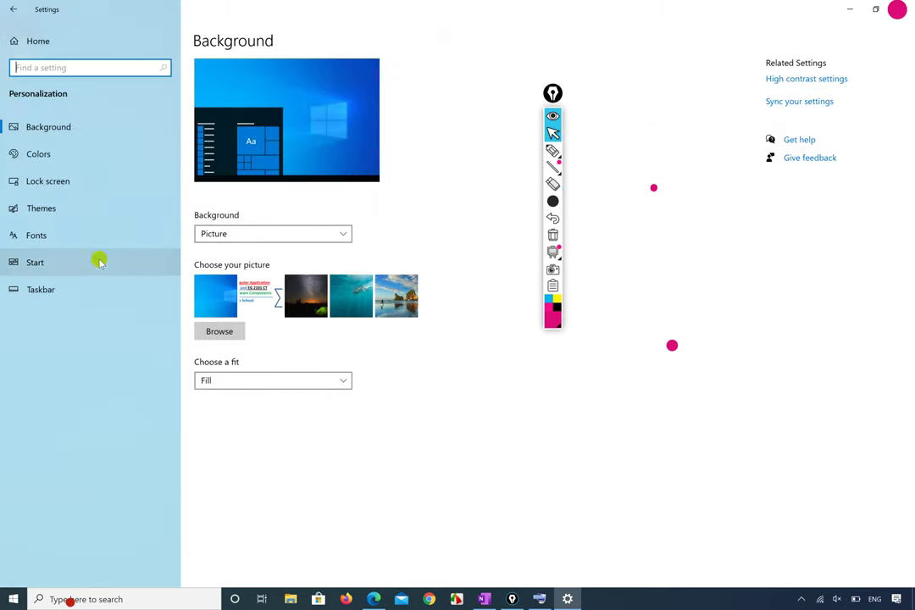
left_click(61, 290)
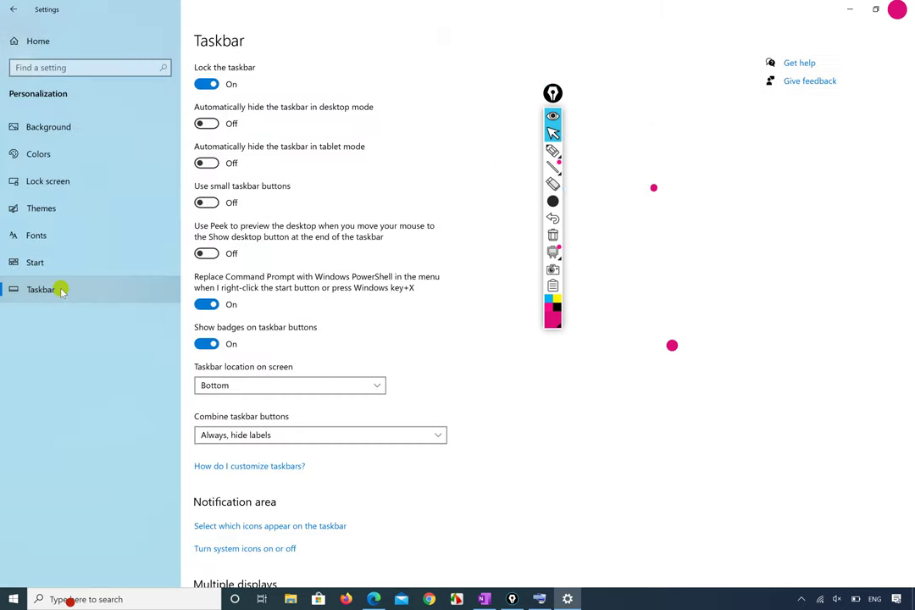
Review the Taskbar options and switch "Automatically hide the taskbar in desktop mode" on and back off.
scroll(297, 364, "down", 4)
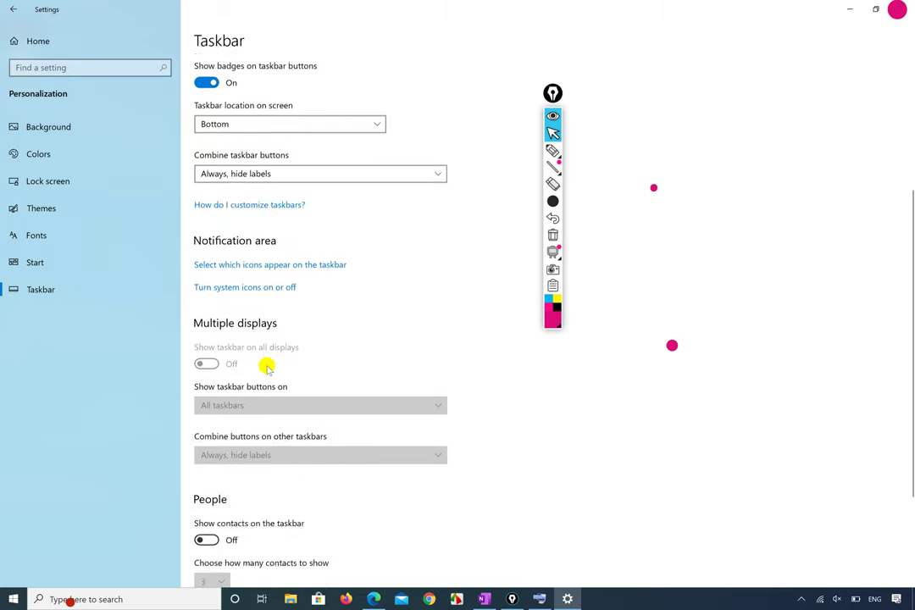
scroll(266, 366, "up", 4)
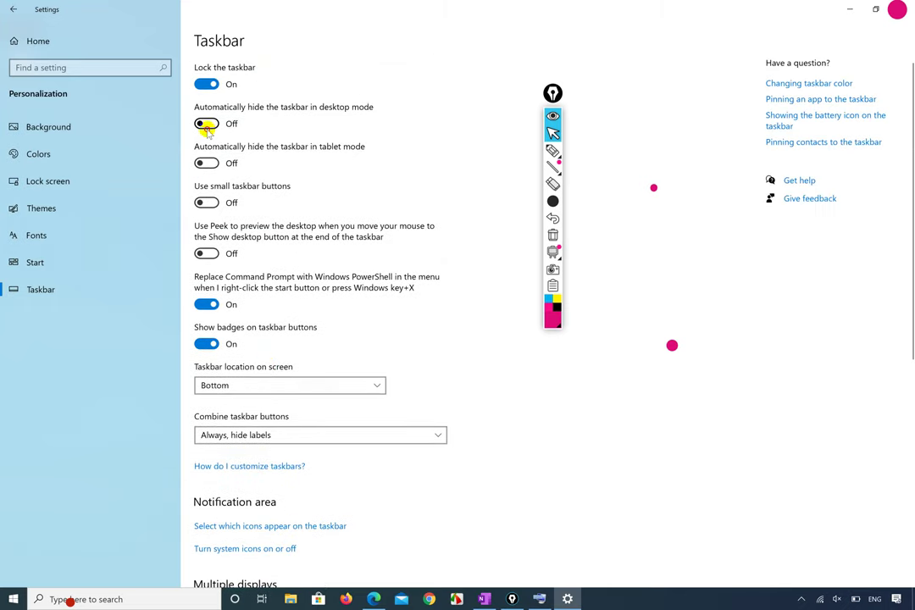
left_click(206, 124)
left_click(206, 124)
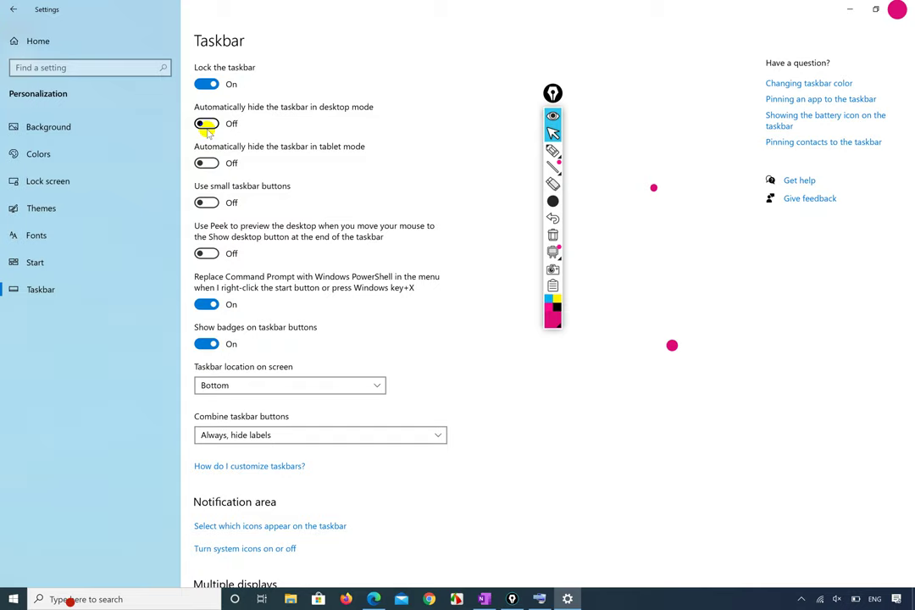
View the Lock screen page under Personalization and close the Settings window.
left_click(42, 207)
left_click(59, 182)
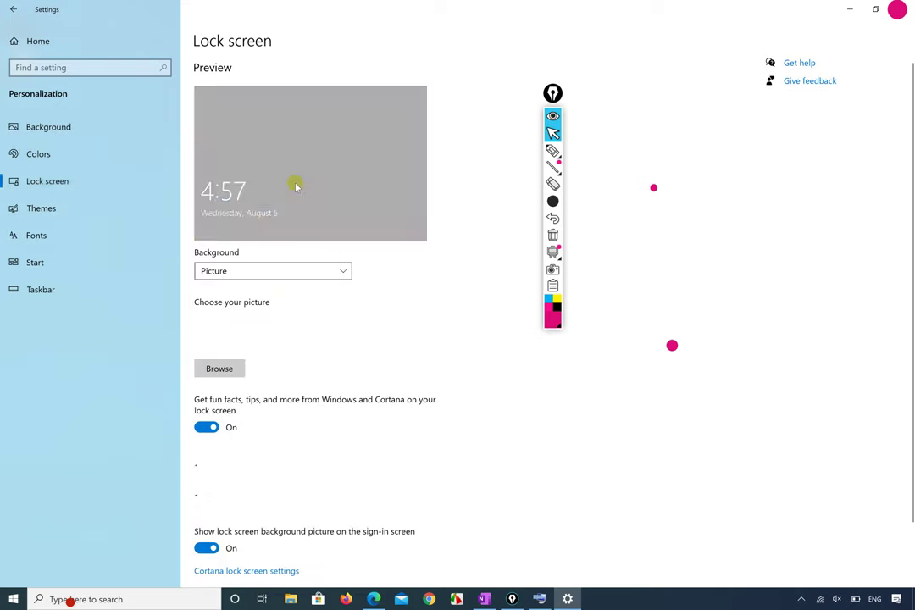
left_click(901, 8)
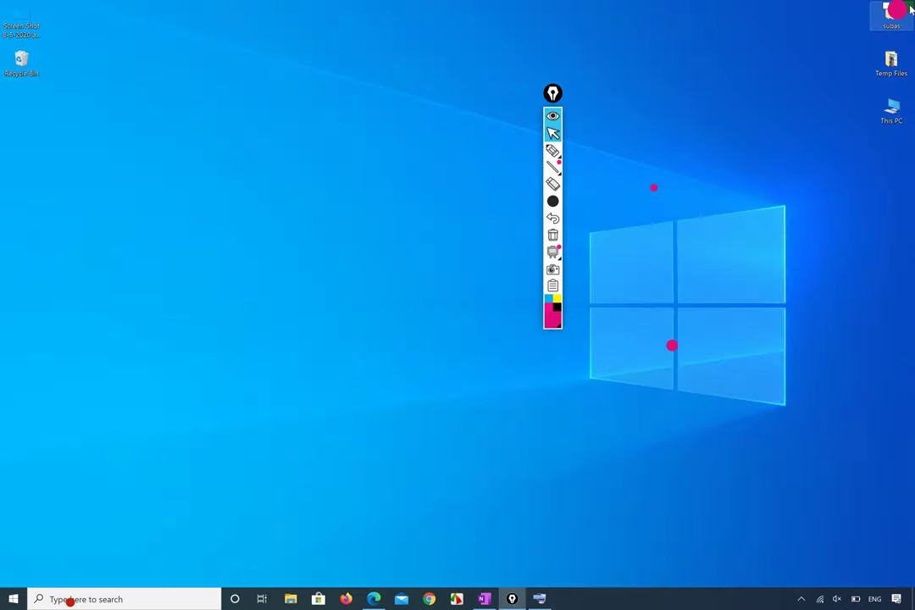
Switch to the Windows 10 final syllabus PDF in Edge and remove the ink circle around "Customizing the Taskbar".
left_click(373, 598)
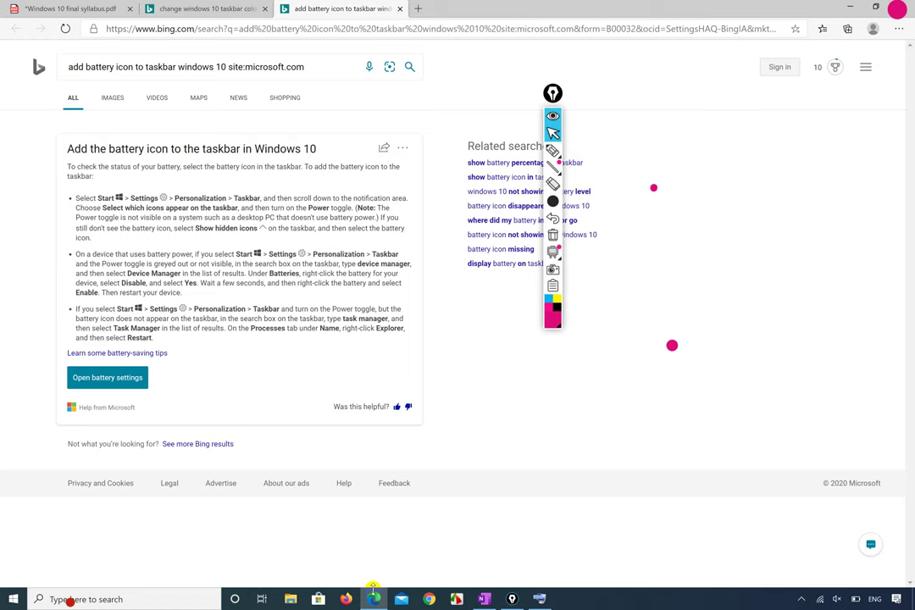
left_click(53, 7)
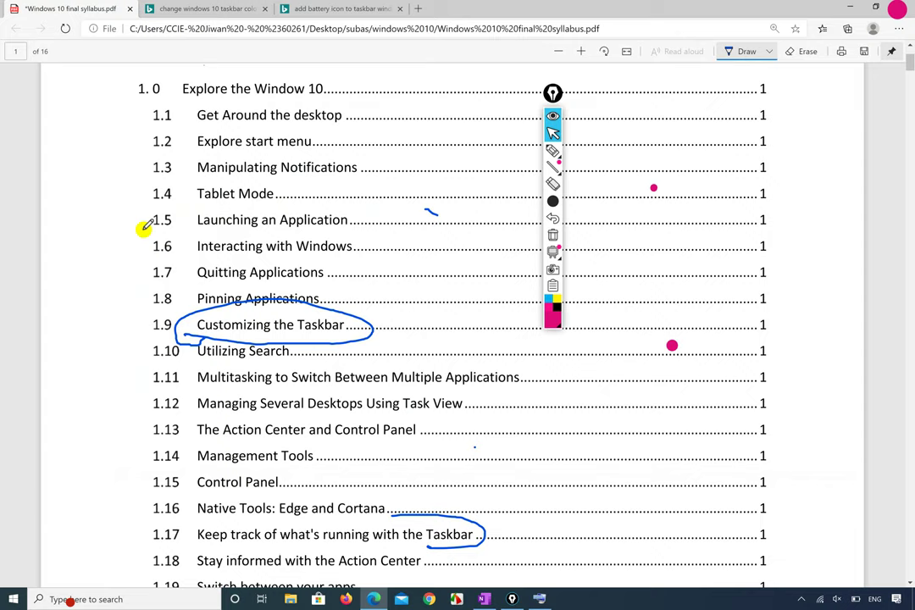
left_click(327, 303)
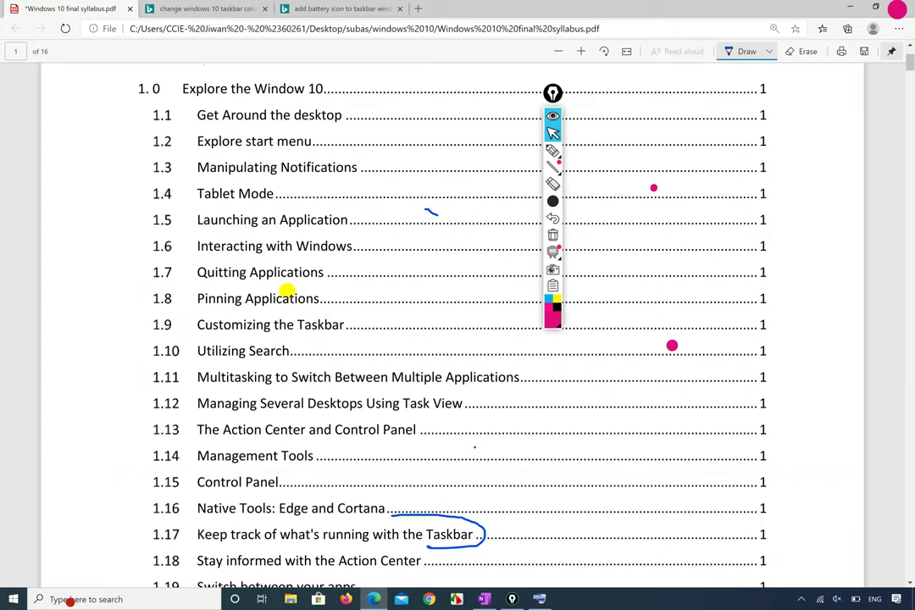
Mark the syllabus topics from "Pinning Applications" to "Utilizing Search" with the screen pen and return to the pointer.
left_click(552, 150)
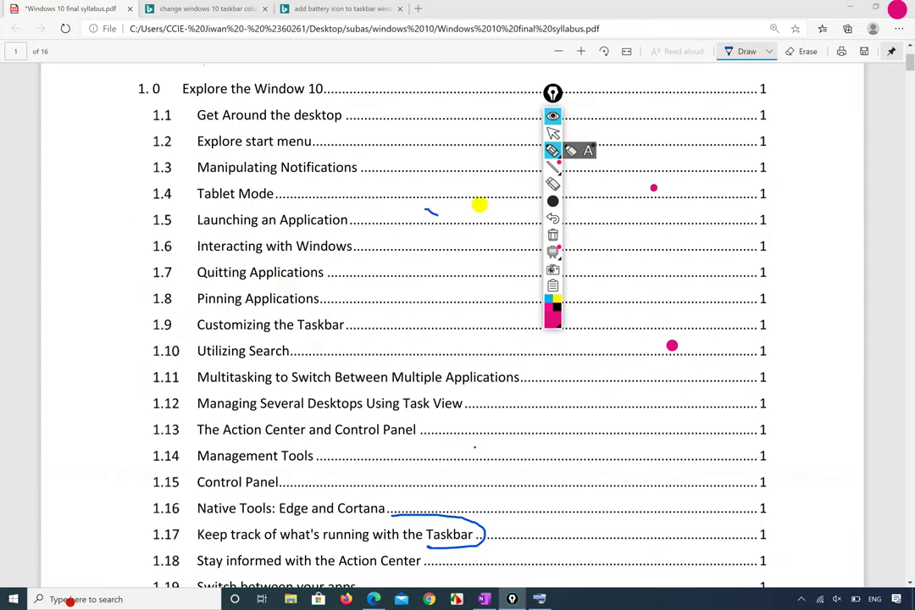
left_click(382, 310)
mouse_move(297, 363)
left_mouse_down()
mouse_move(287, 360)
mouse_move(339, 355)
mouse_move(376, 275)
left_mouse_up()
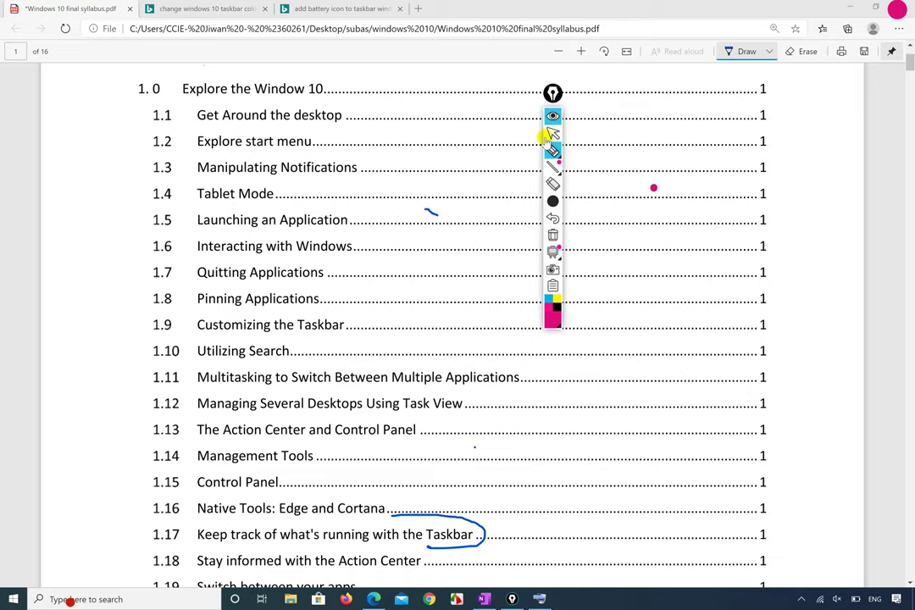
left_click(552, 134)
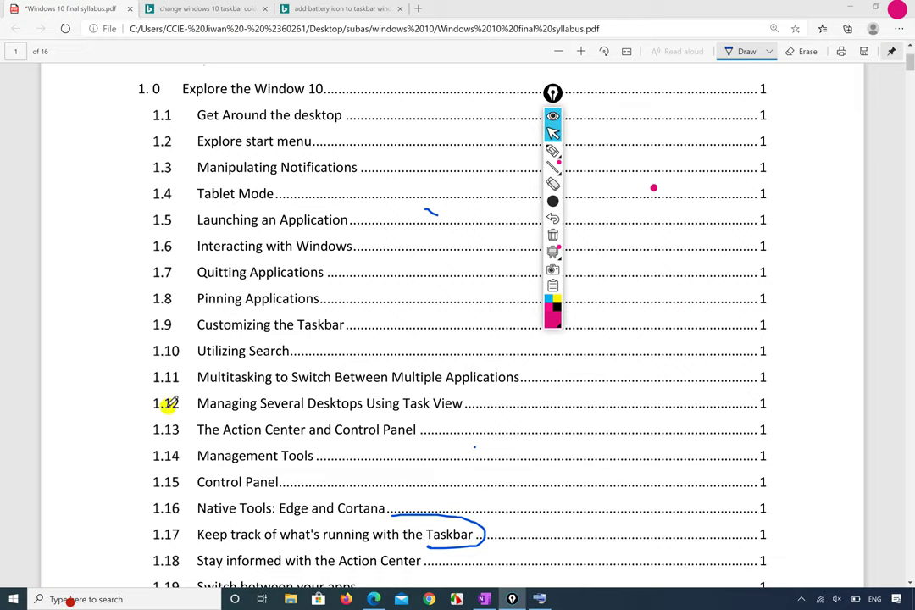
Open the Start menu, enlarge it in both directions and look through its app list down to the end.
left_click(12, 599)
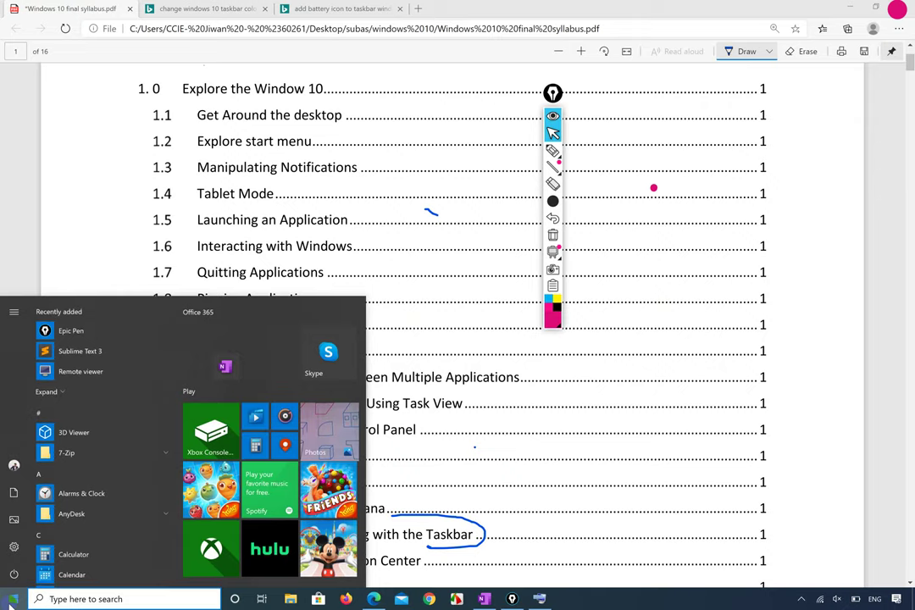
left_click_drag(366, 295, 752, 21)
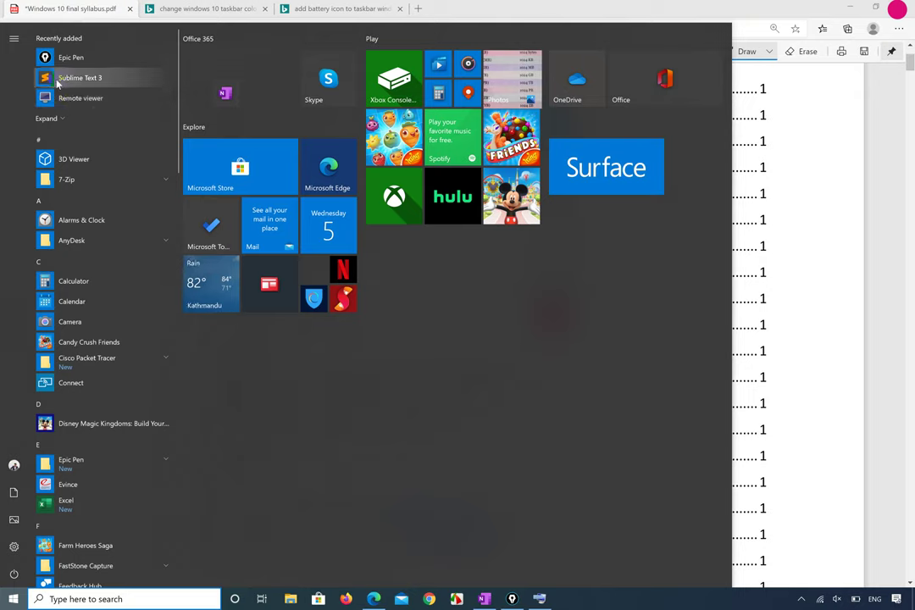
scroll(68, 265, "down", 2)
scroll(68, 265, "down", 15)
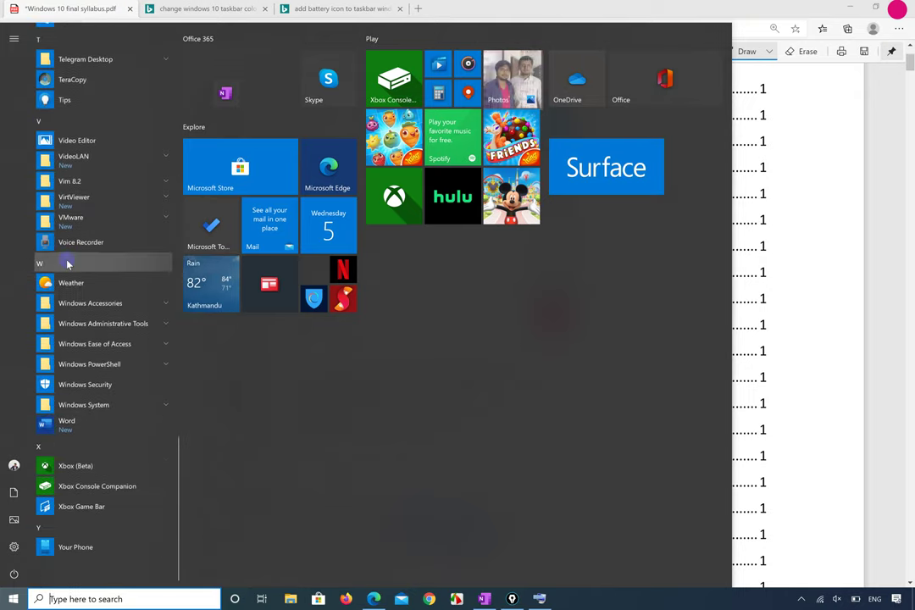
scroll(67, 265, "up", 3)
scroll(67, 265, "down", 3)
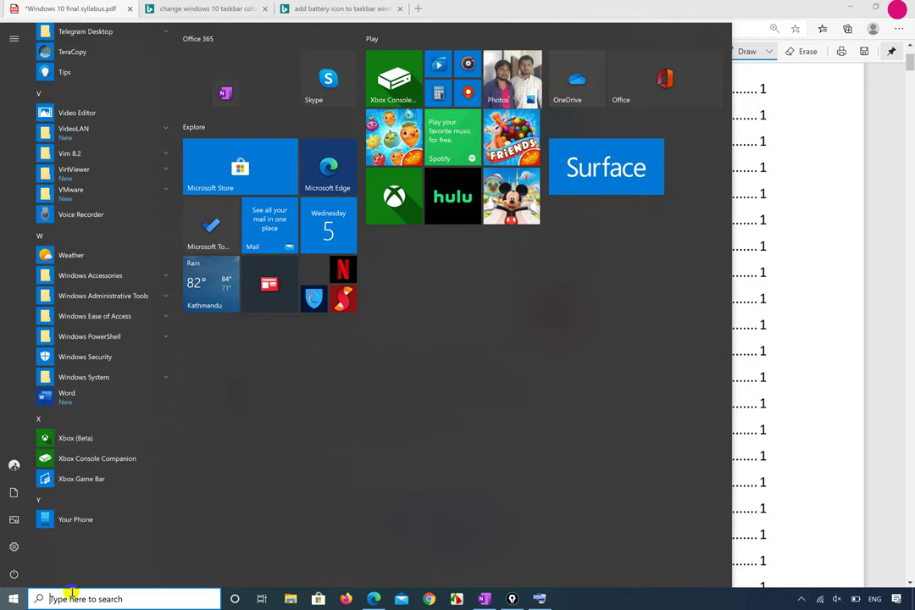
Search Windows for "a", limit the results to apps and show the actions for Alarms & Clock.
left_click(71, 597)
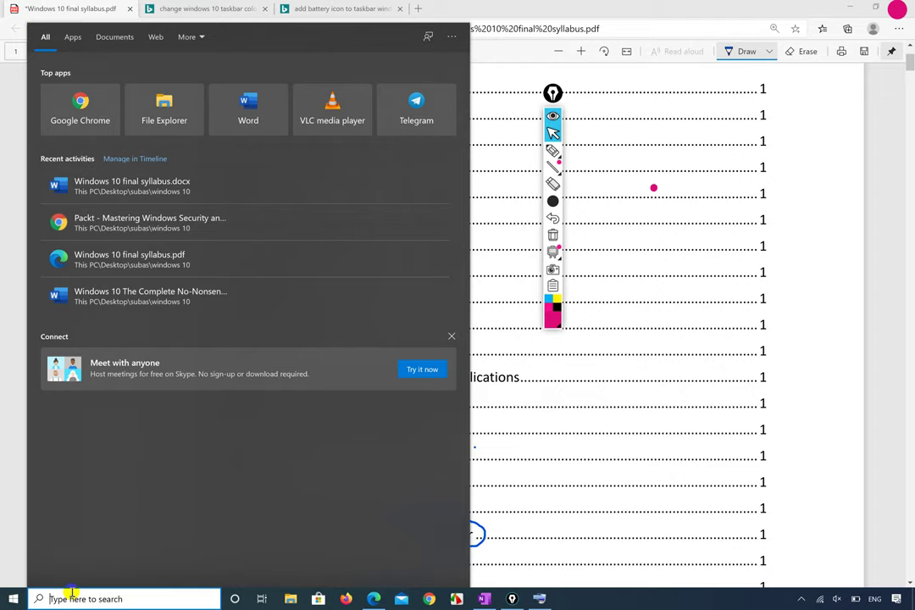
type("a")
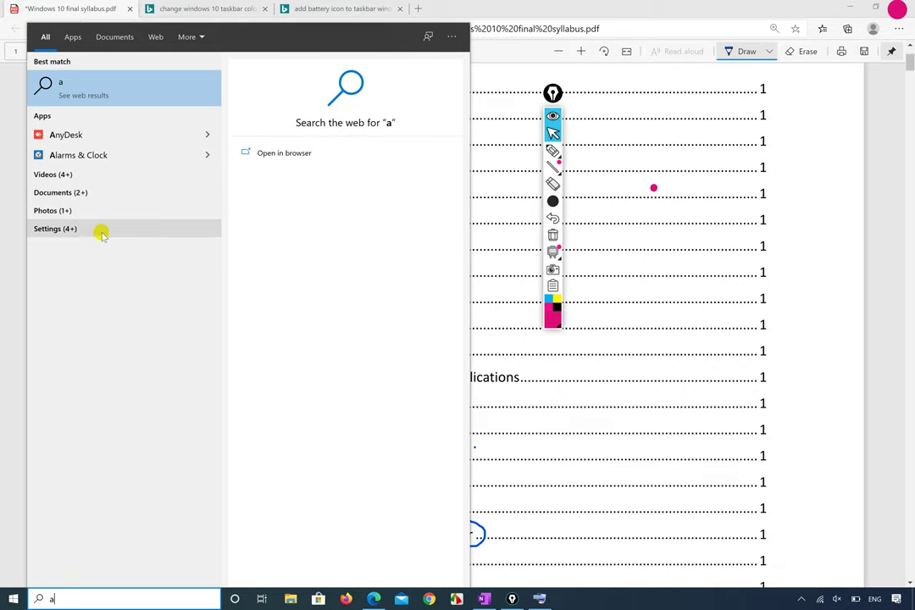
left_click(72, 41)
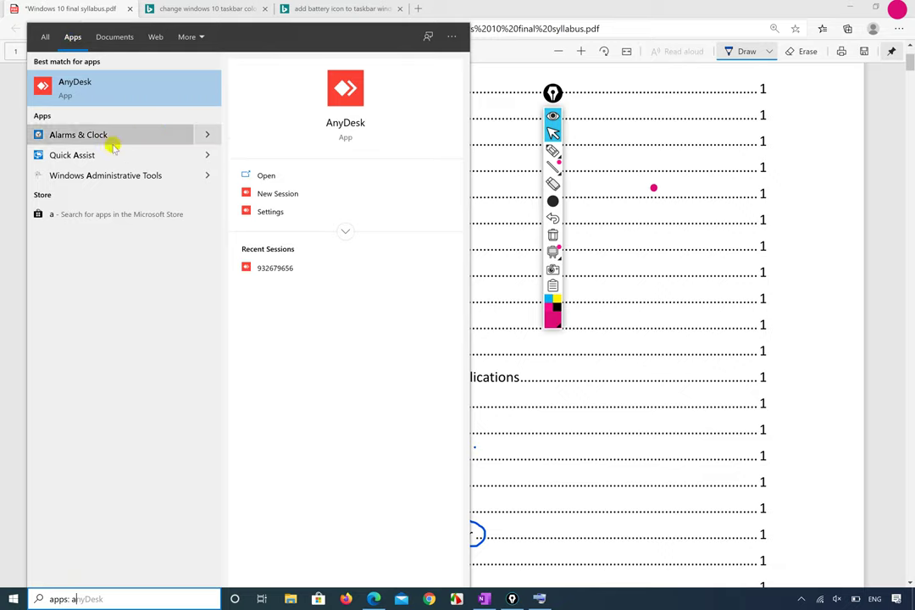
left_click(205, 136)
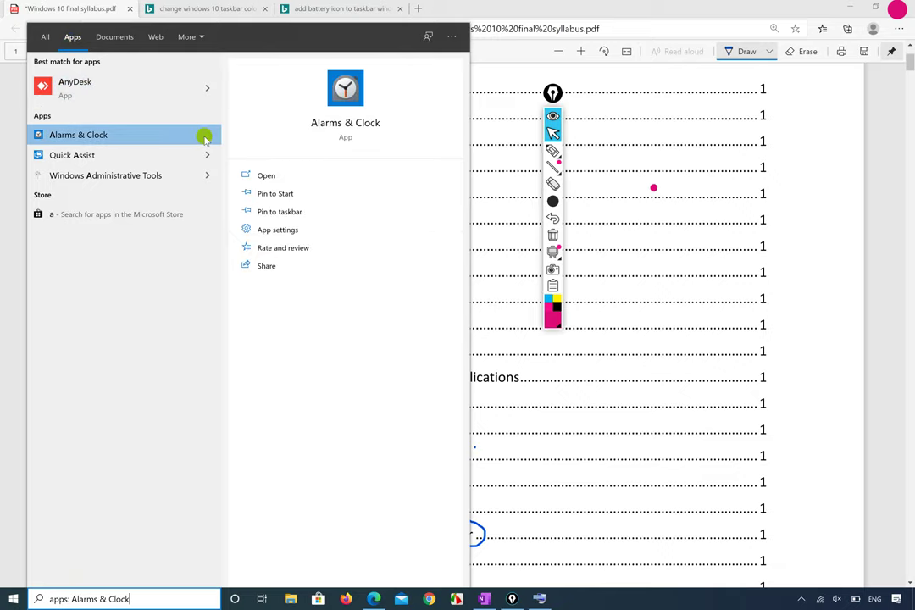
Limit the search for "a" to documents and look through the matching files.
left_click(116, 37)
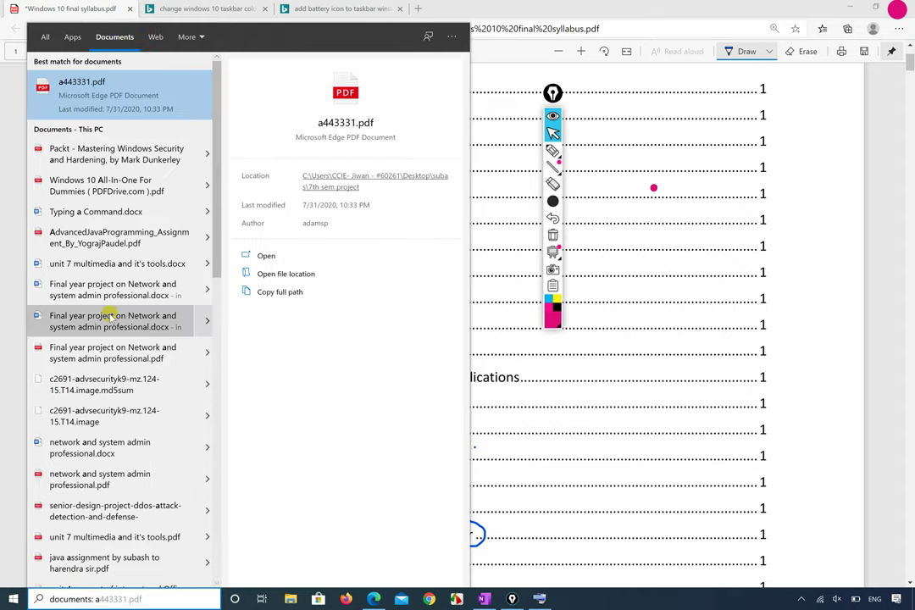
scroll(110, 314, "down", 3)
scroll(110, 313, "down", 4)
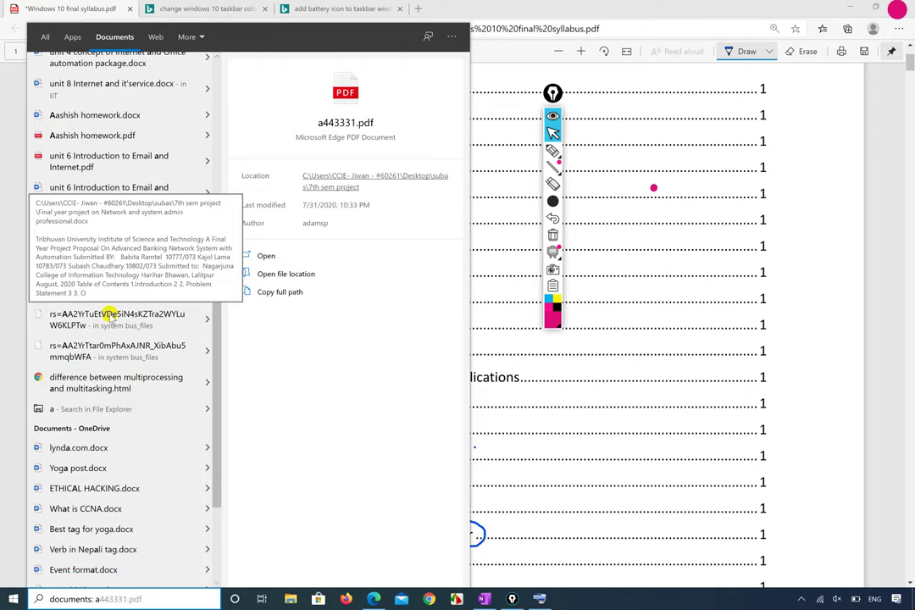
scroll(111, 314, "down", 1)
scroll(111, 314, "up", 10)
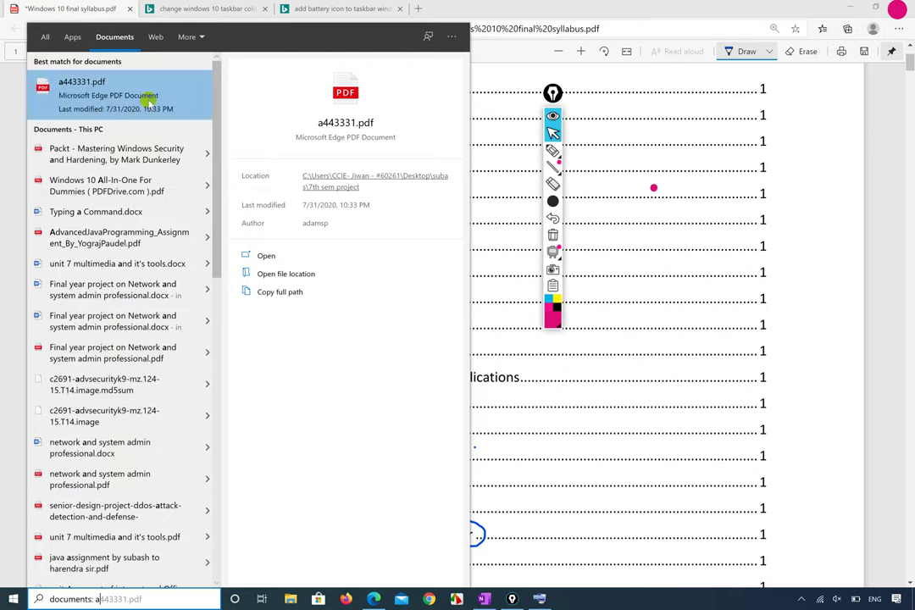
View the web results for "a", and filter the search to videos instead.
left_click(155, 43)
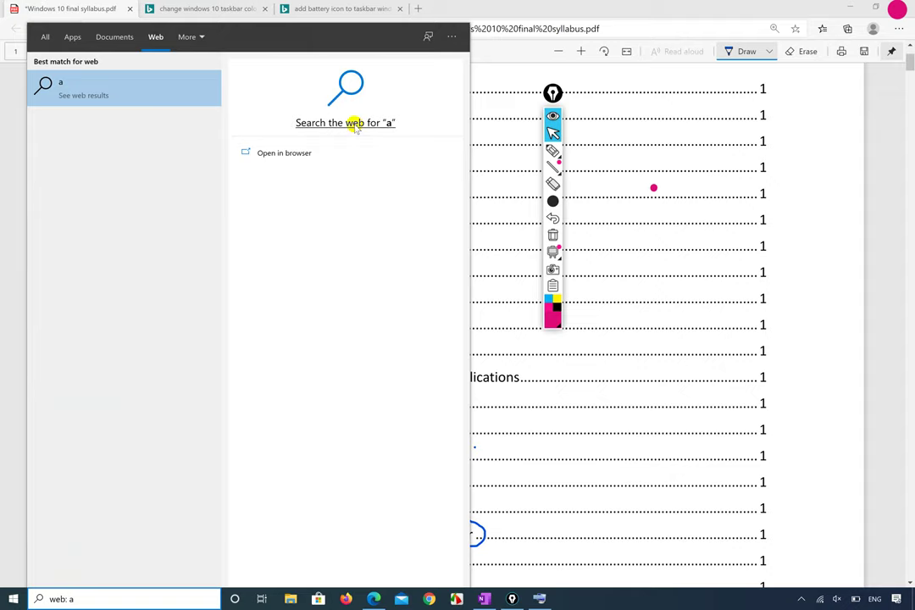
left_click(188, 38)
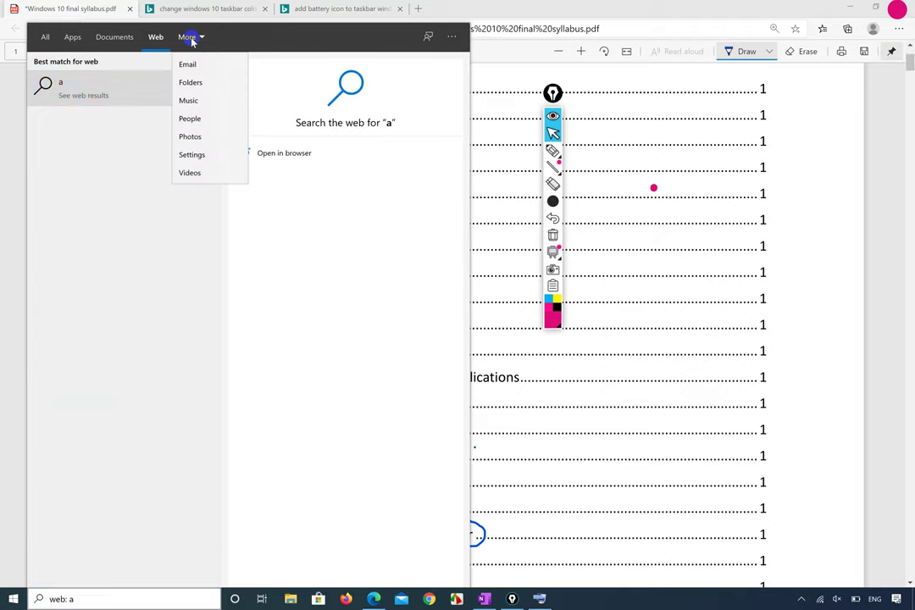
left_click(190, 172)
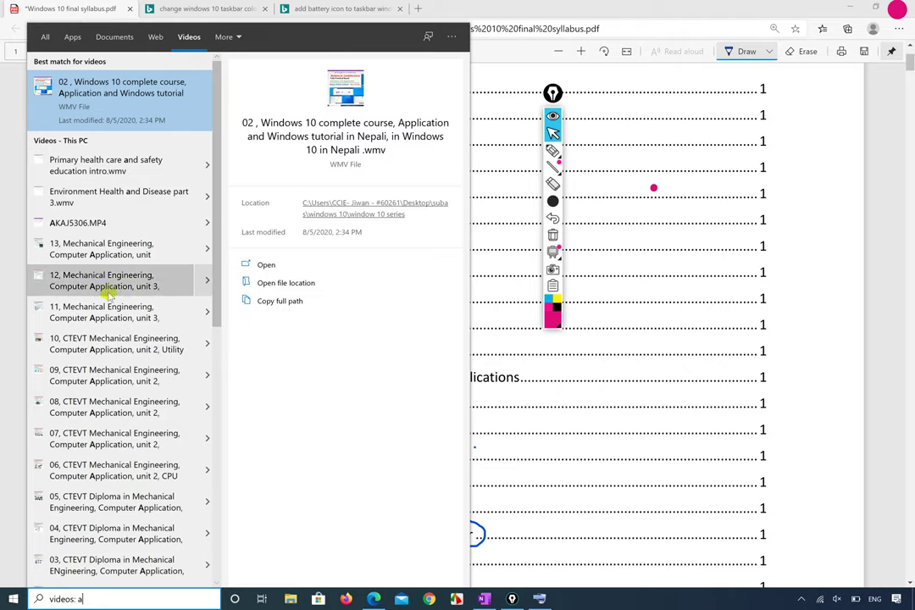
Look through the video matches for "a" down to the end of the list, and close the search.
scroll(109, 292, "down", 5)
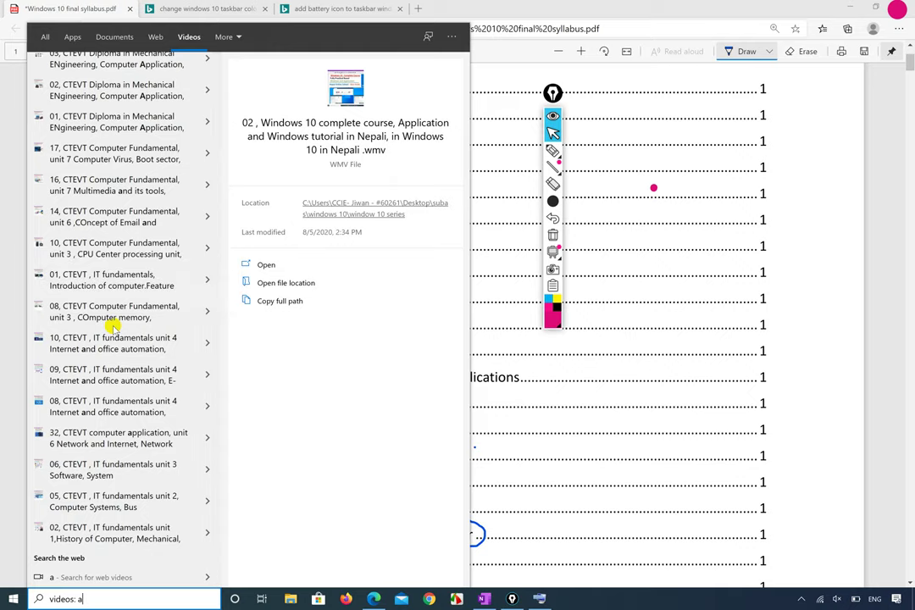
scroll(113, 326, "up", 6)
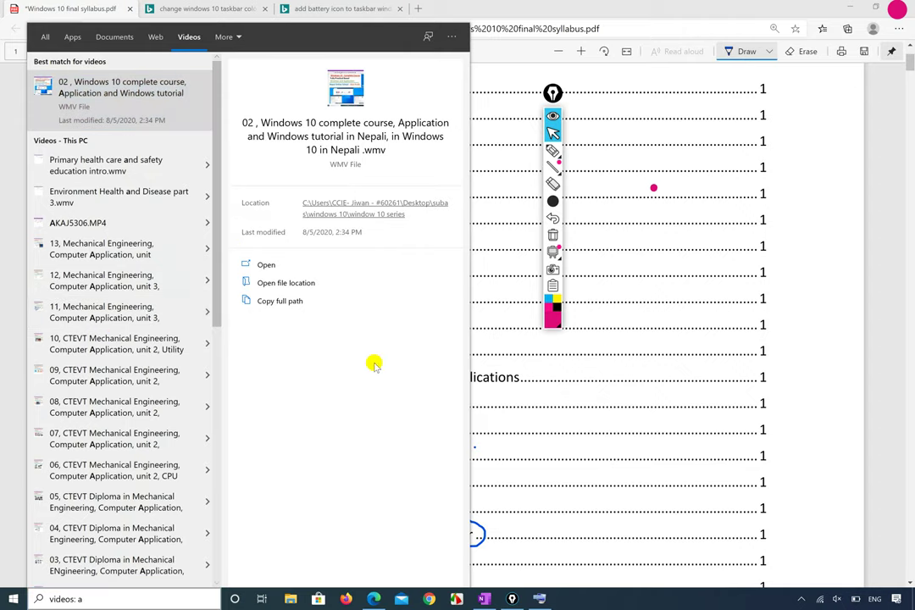
left_click(859, 145)
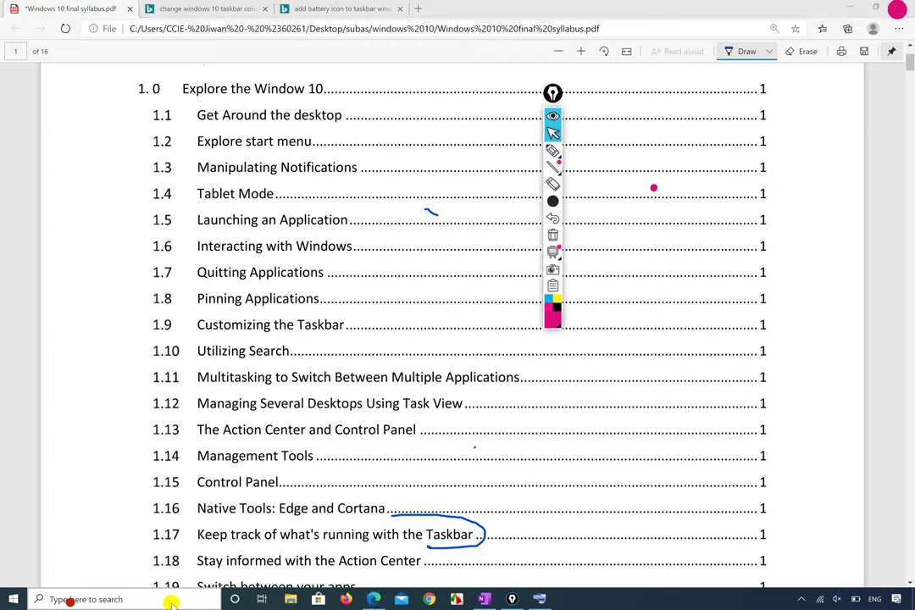
Search Windows apps for "video", switch the filter to documents and web, and close the search.
left_click(71, 599)
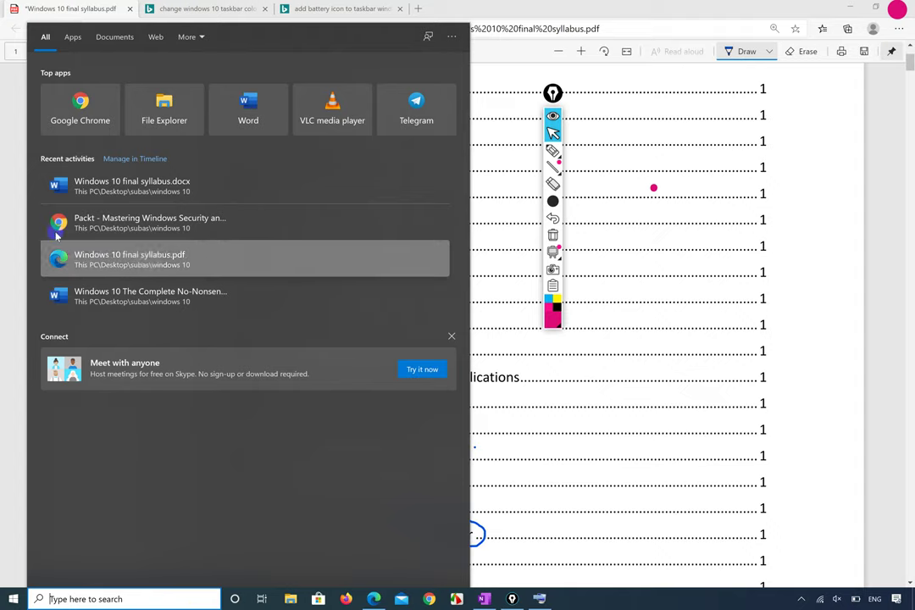
left_click(83, 36)
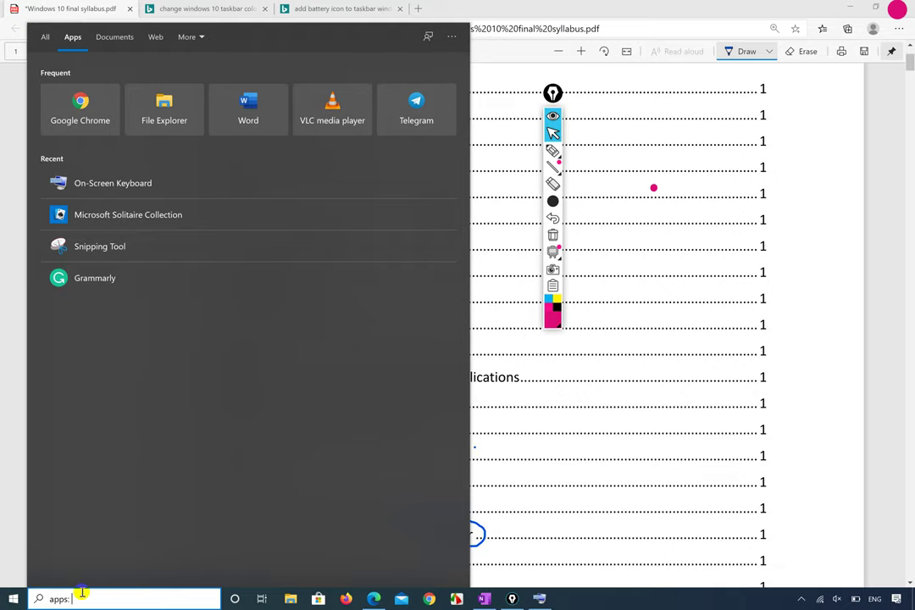
type("video")
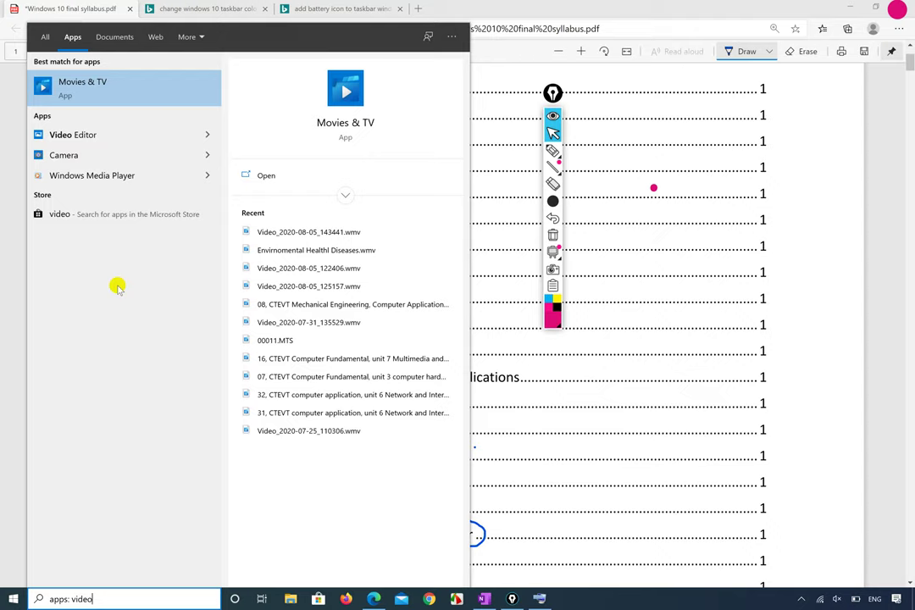
left_click(114, 36)
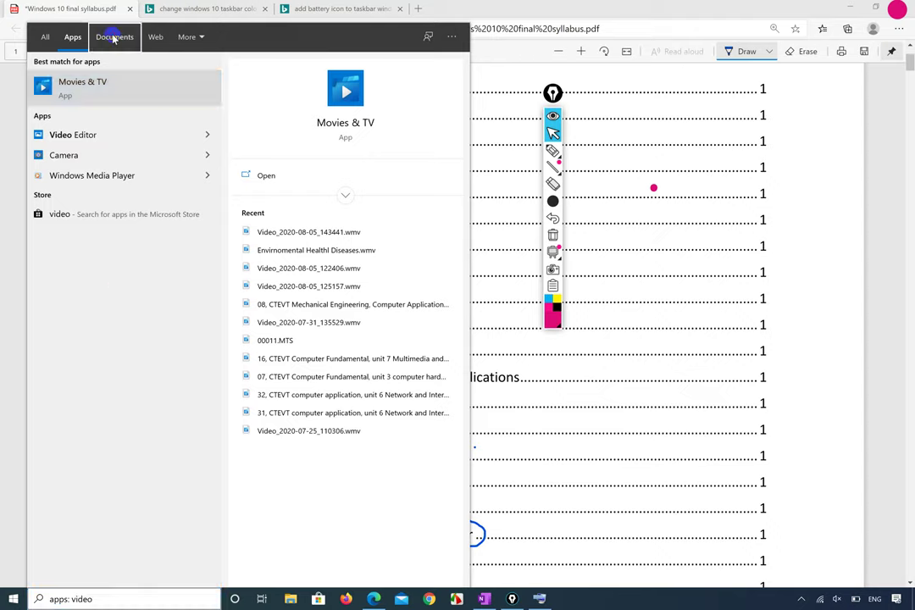
left_click(155, 38)
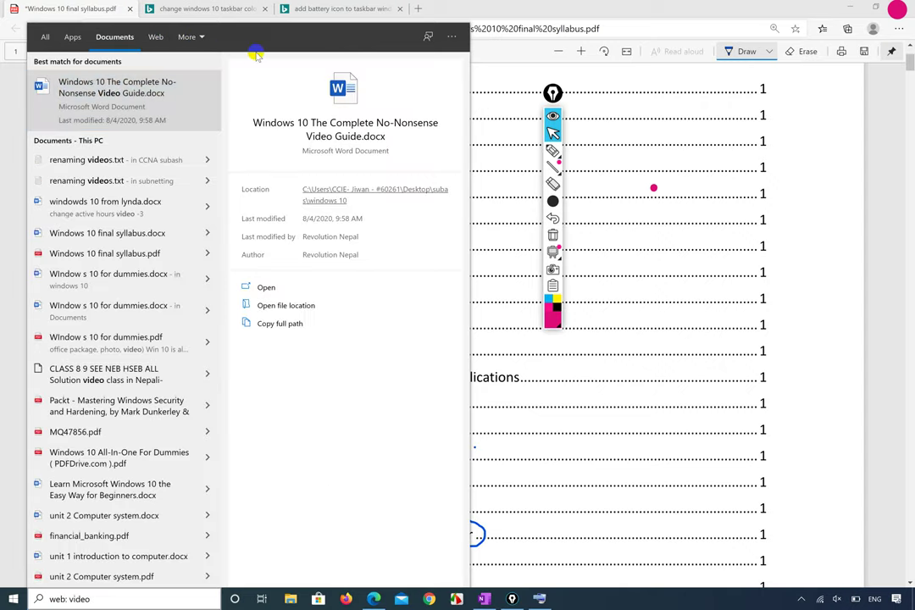
left_click(820, 174)
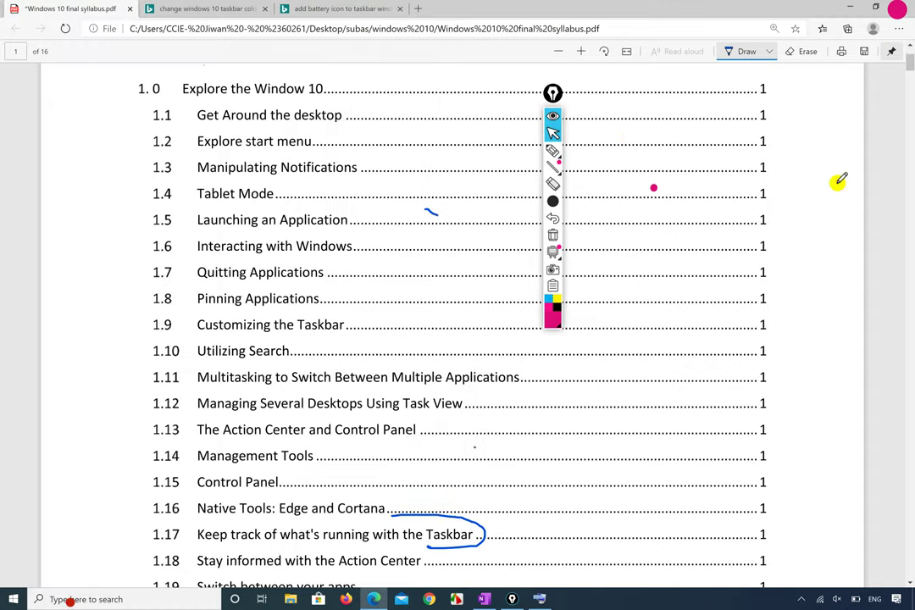
Minimize the browser to reach the desktop, and open This PC in a maximized window.
left_click(854, 7)
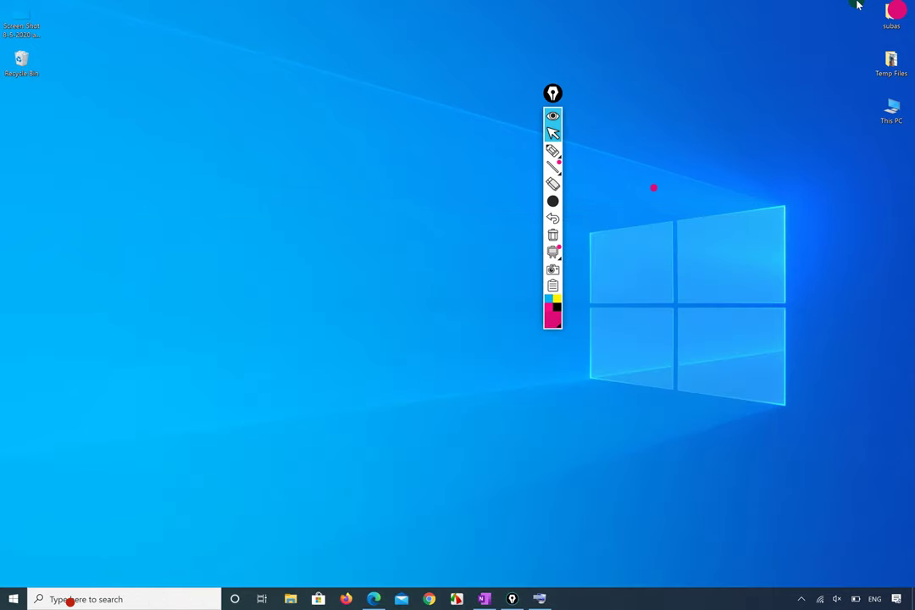
mouse_move(566, 150)
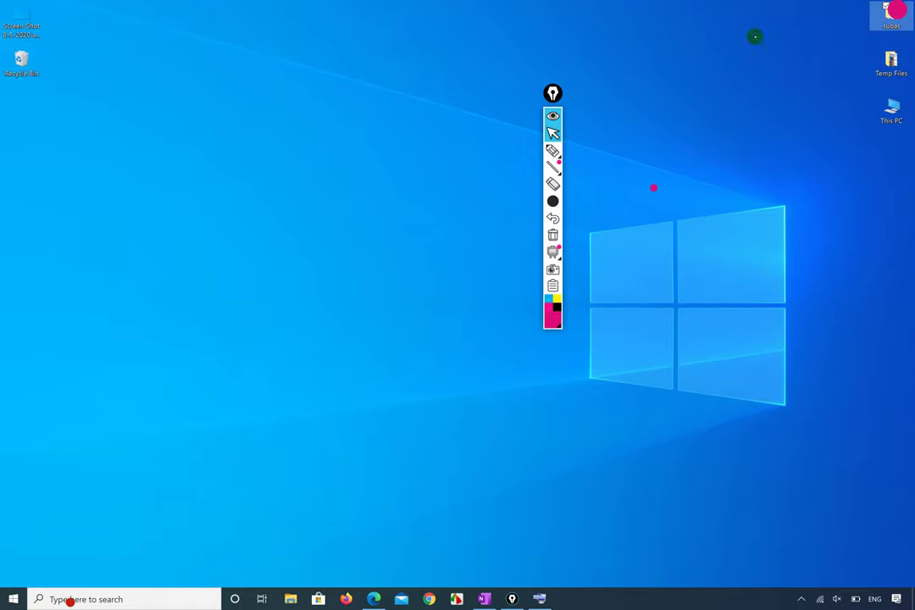
left_click(552, 151)
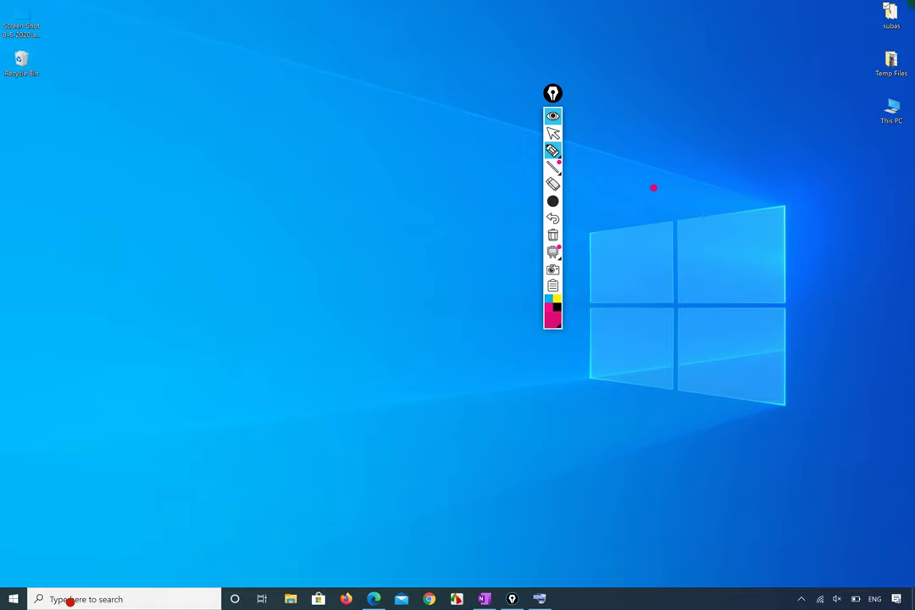
left_click(554, 132)
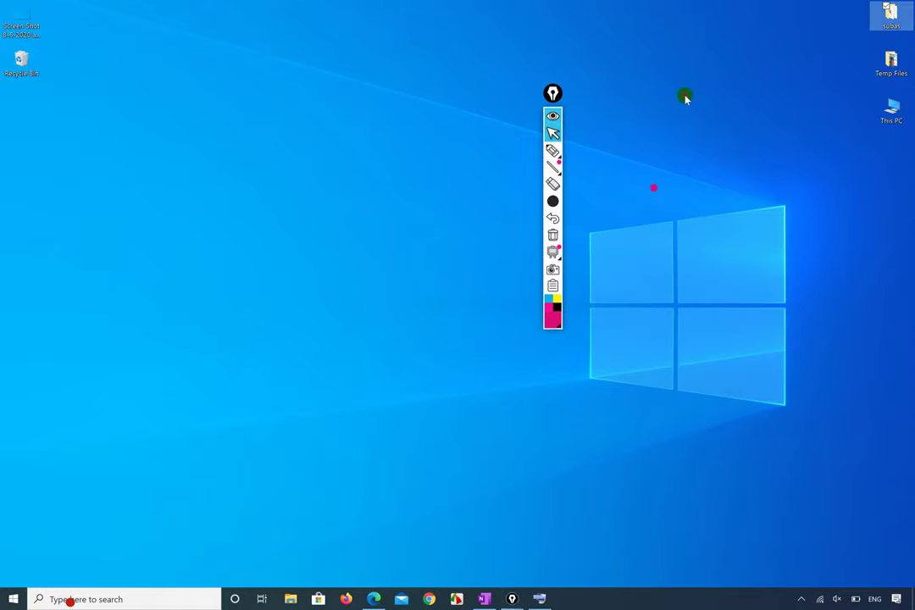
left_click(901, 121)
left_click(901, 121)
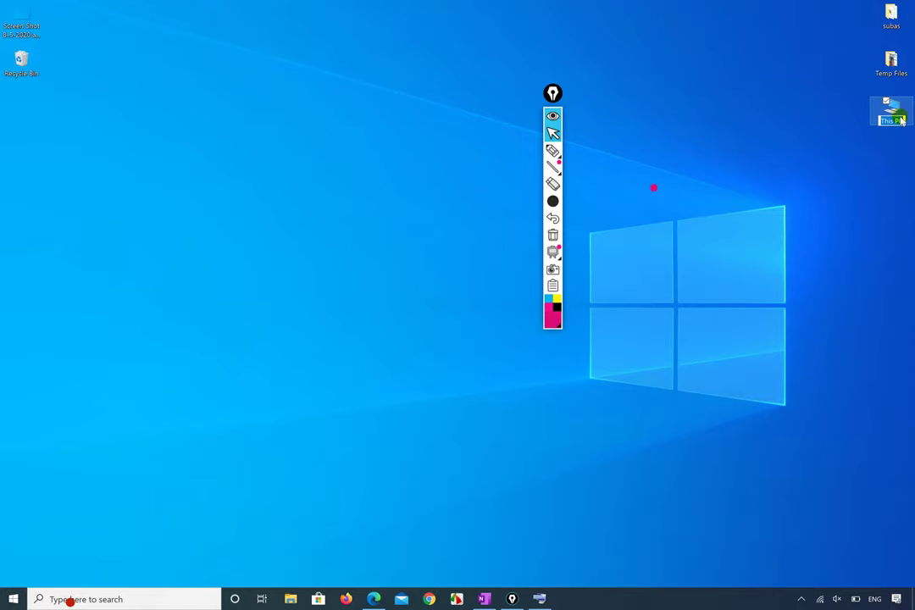
double_click(901, 120)
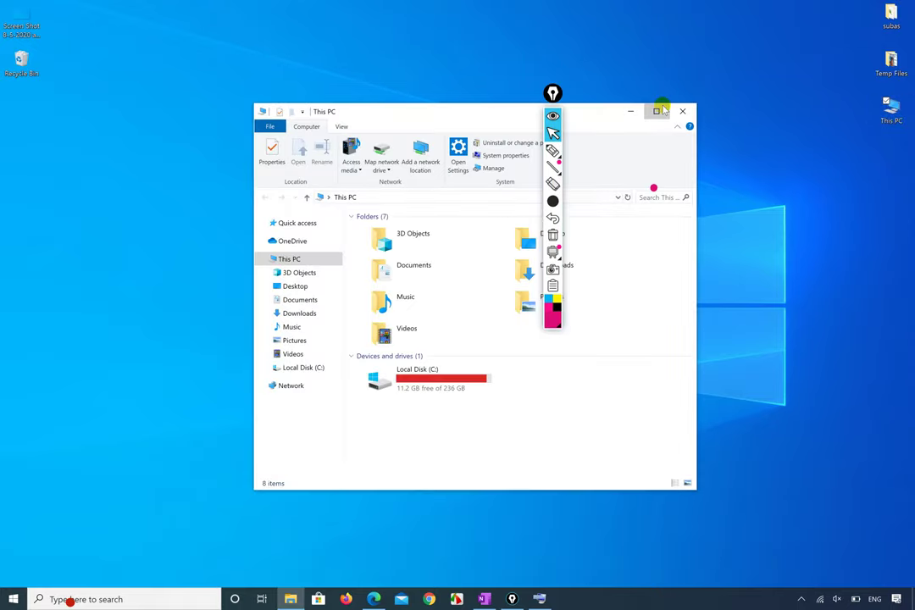
left_click(657, 111)
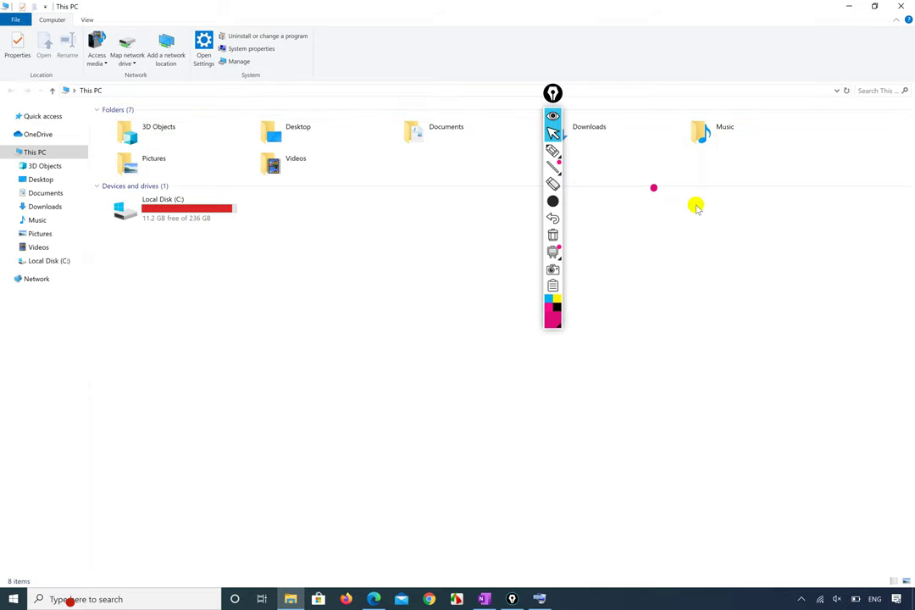
Try to circle the This PC search box with the pink pen, and undo the stroke.
left_click(552, 150)
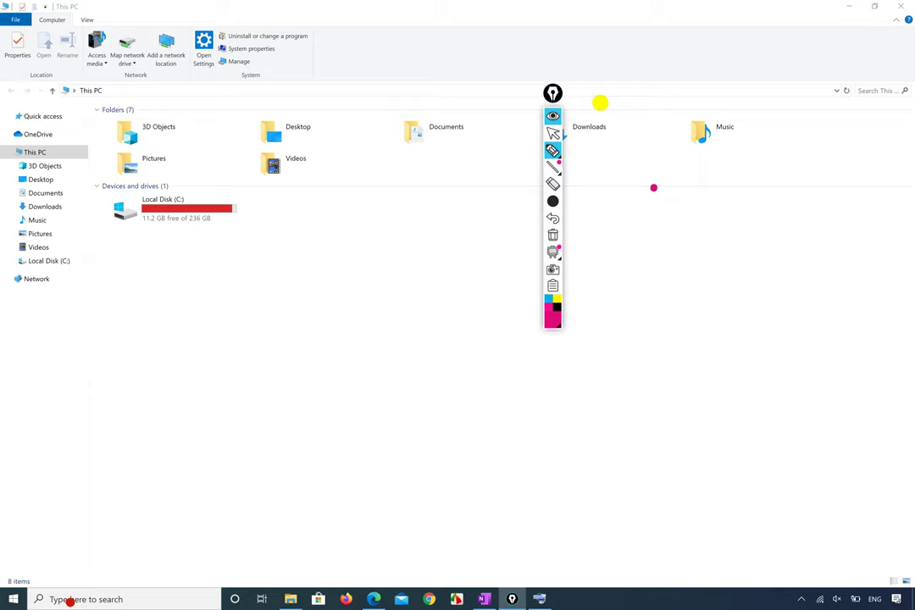
mouse_move(885, 116)
left_mouse_down()
mouse_move(829, 111)
mouse_move(898, 53)
mouse_move(908, 106)
mouse_move(837, 119)
mouse_move(899, 61)
mouse_move(882, 123)
left_mouse_up()
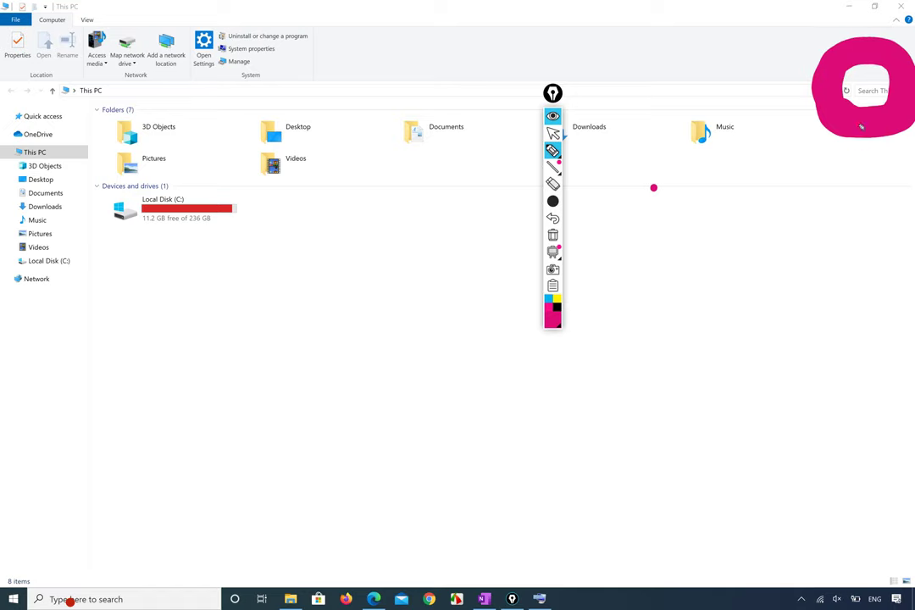
key("ctrl+z")
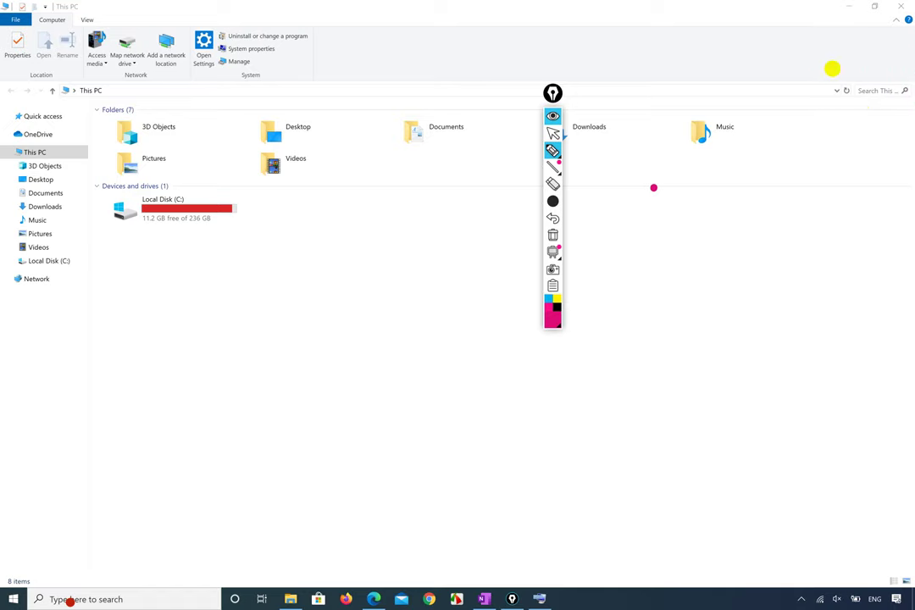
key("ctrl+shift+1")
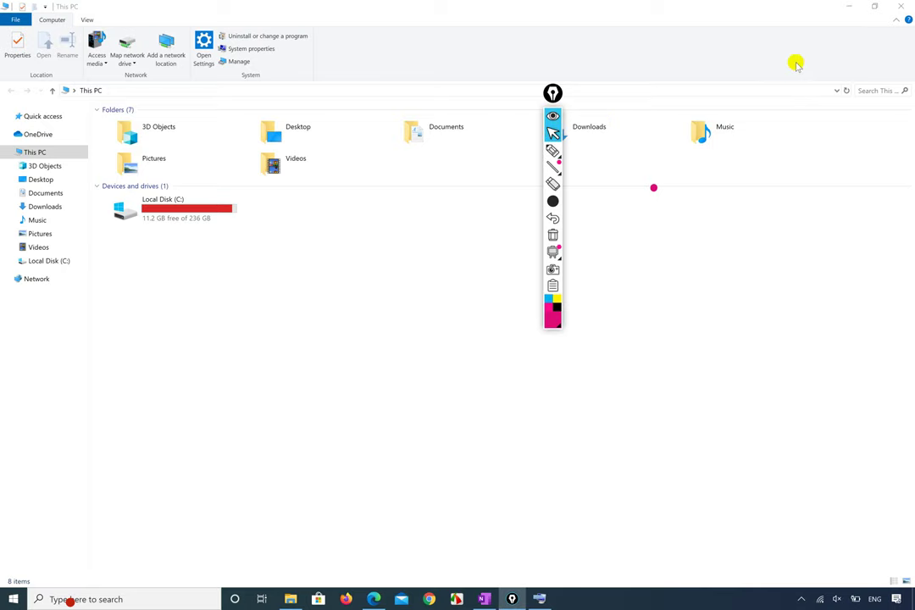
Widen the search box of the This PC window and search for "computer".
left_click(852, 88)
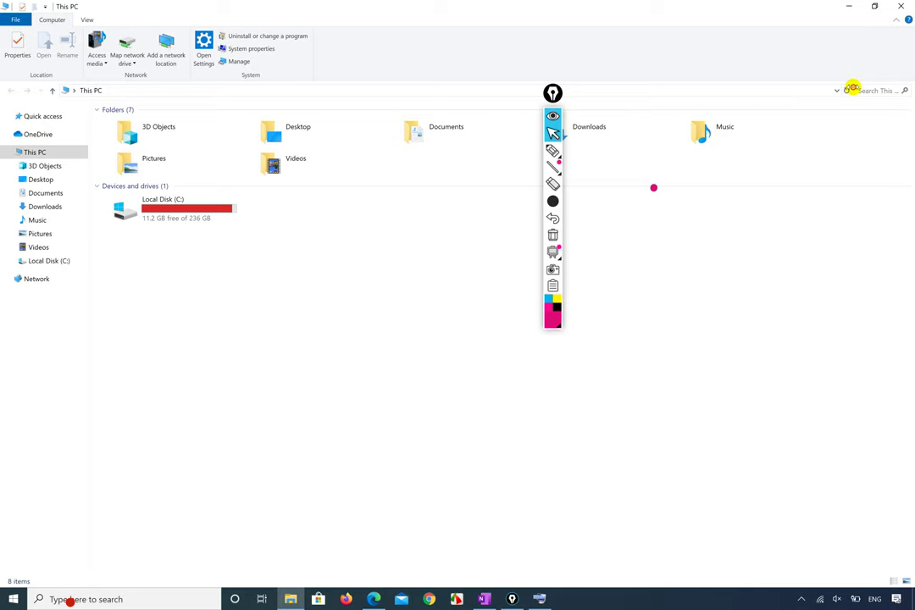
left_click_drag(852, 88, 753, 96)
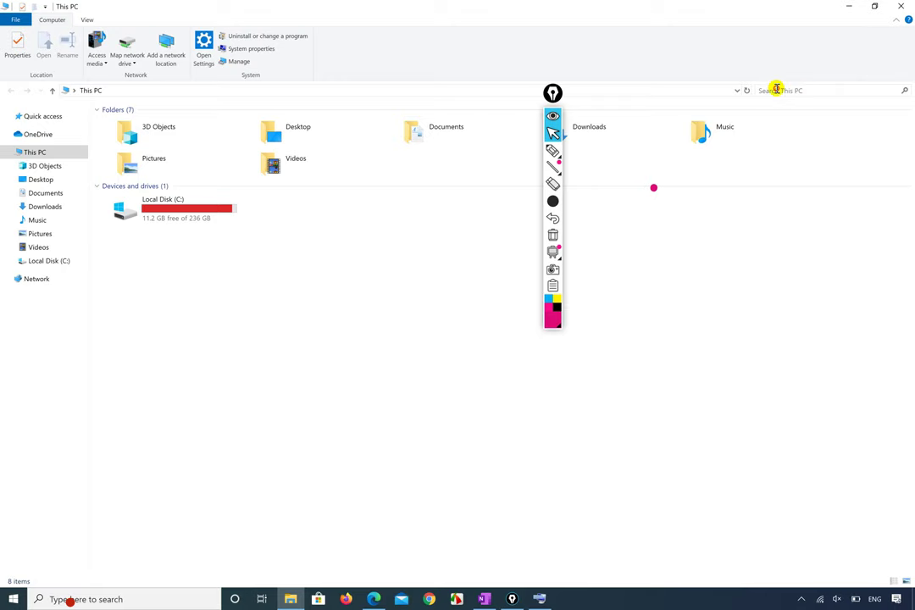
left_click(776, 88)
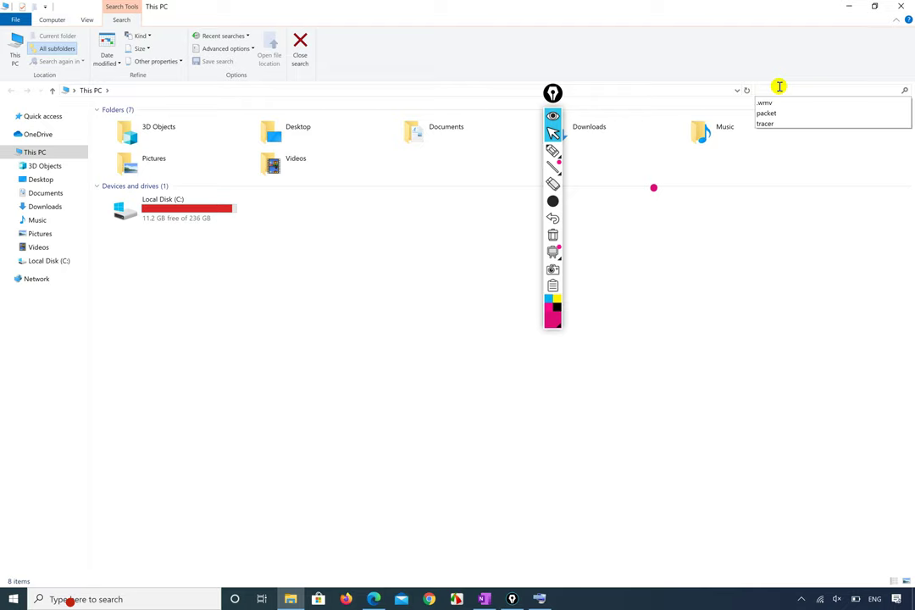
key("Escape")
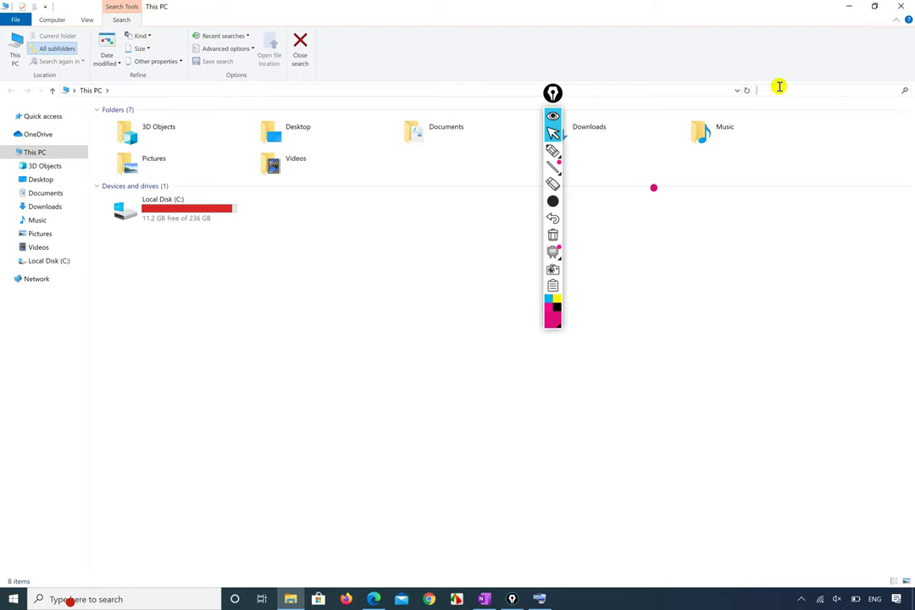
type("computer")
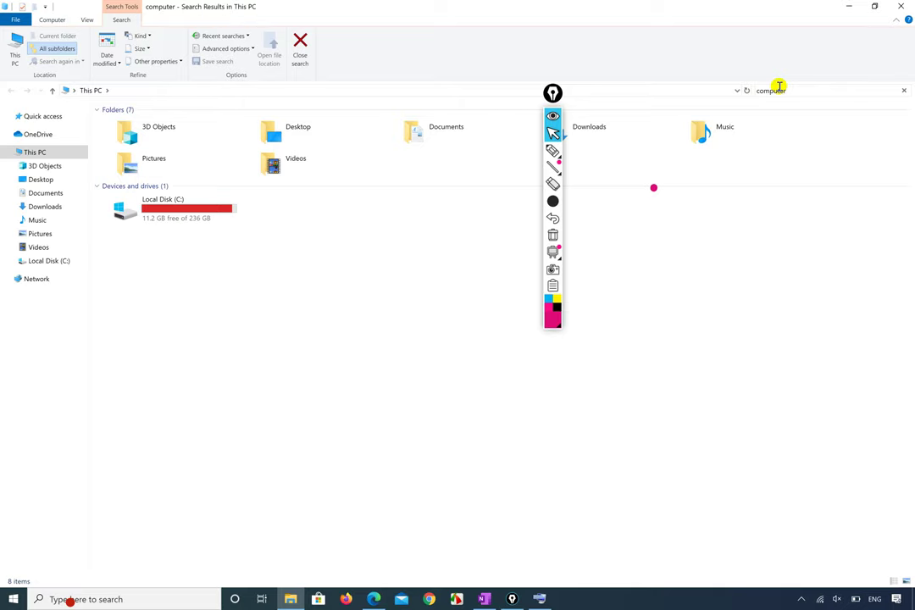
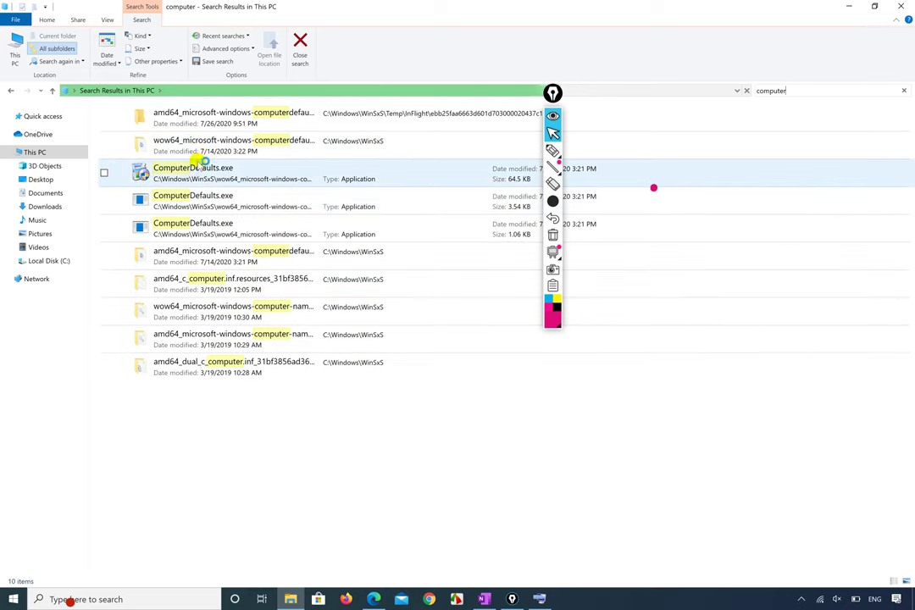
Examine the files and folders found for "computer" with their locations and types, and select the Computer Management shortcut.
left_click(196, 150)
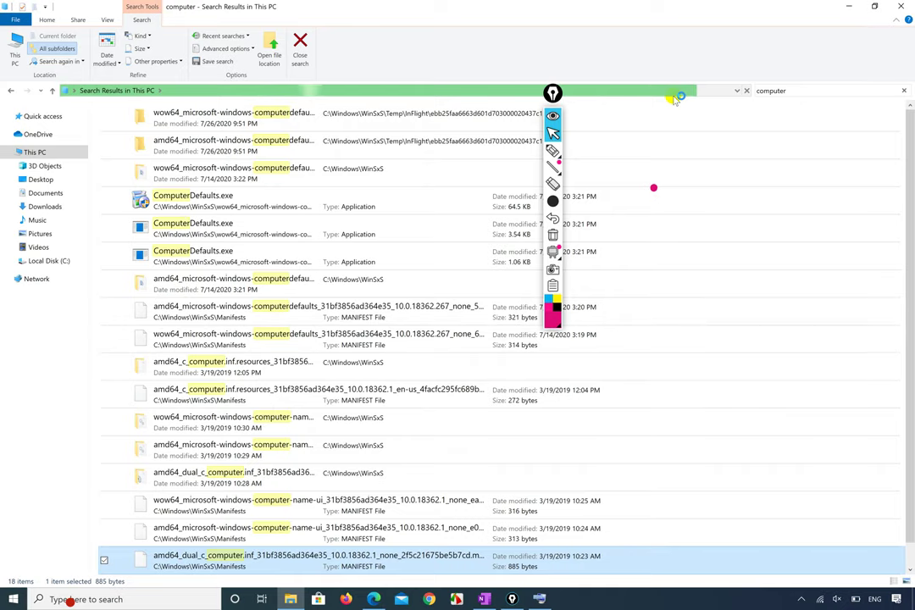
scroll(458, 216, "down", 1)
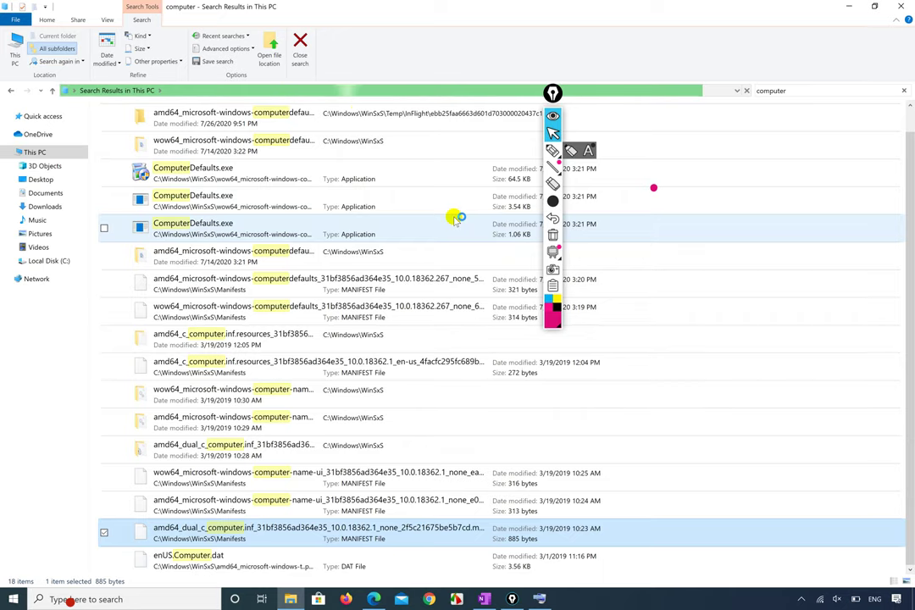
scroll(459, 219, "up", 1)
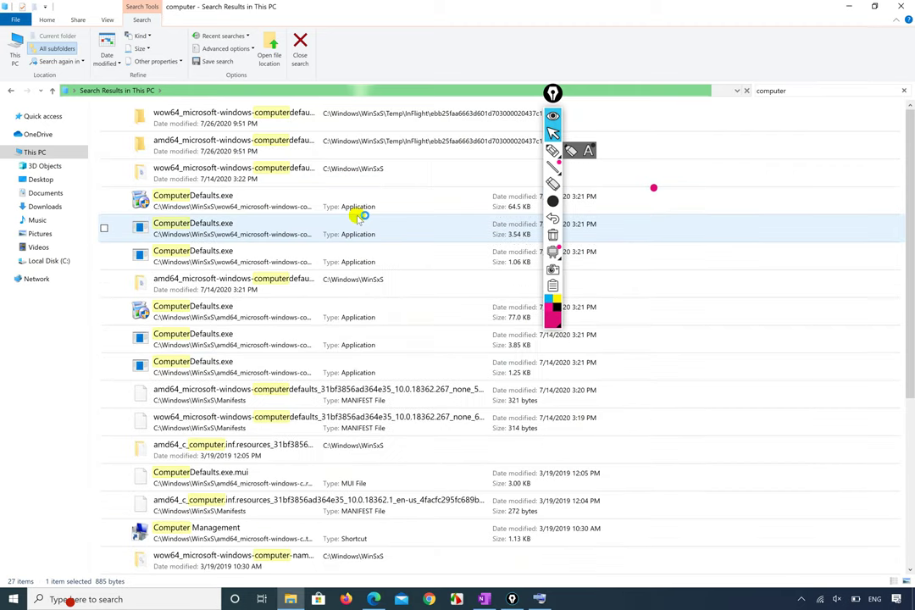
scroll(359, 216, "down", 5)
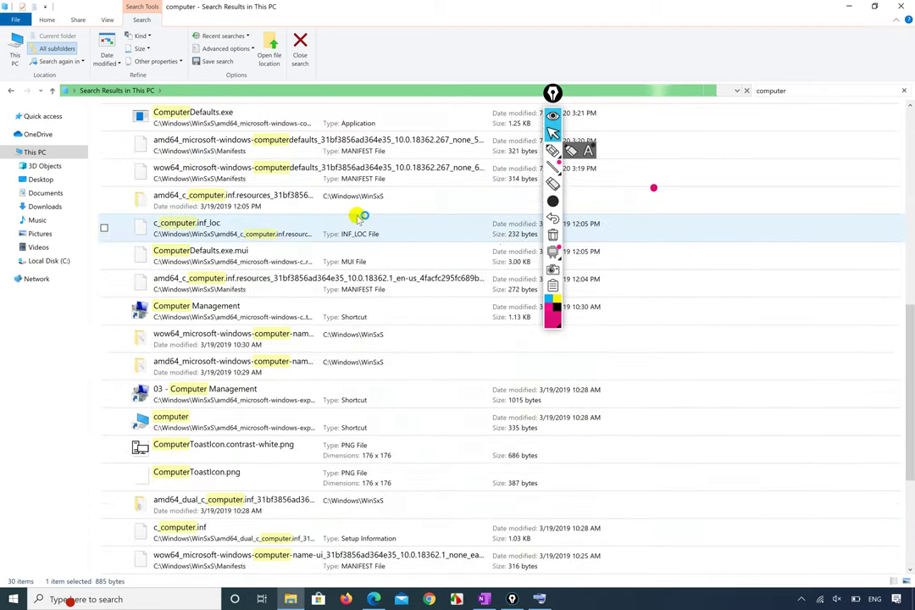
scroll(359, 216, "down", 1)
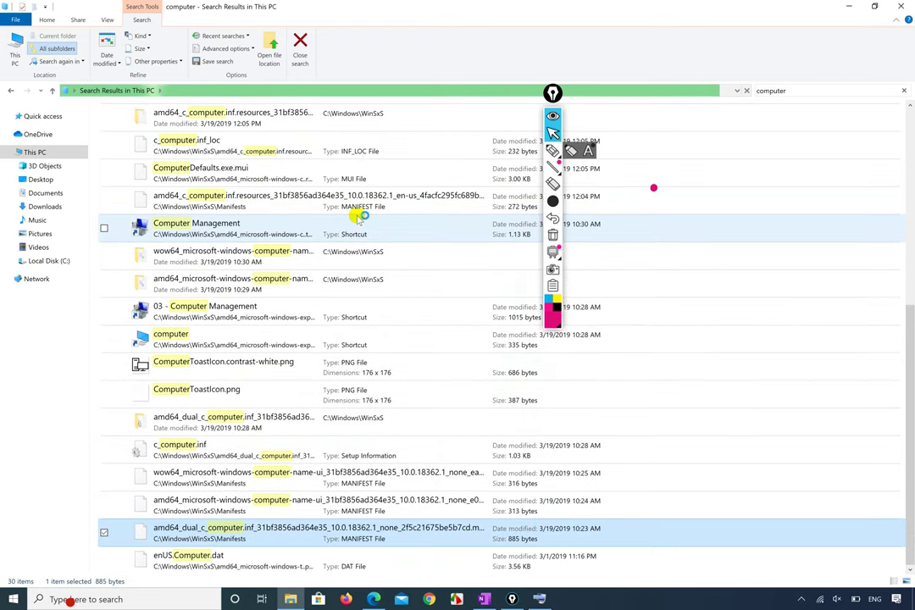
left_click(359, 218)
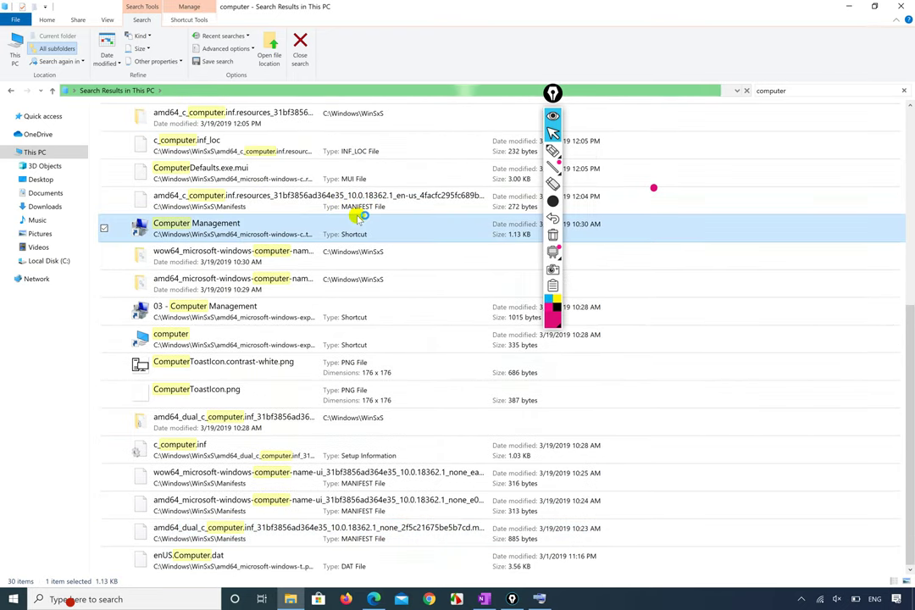
scroll(359, 216, "up", 3)
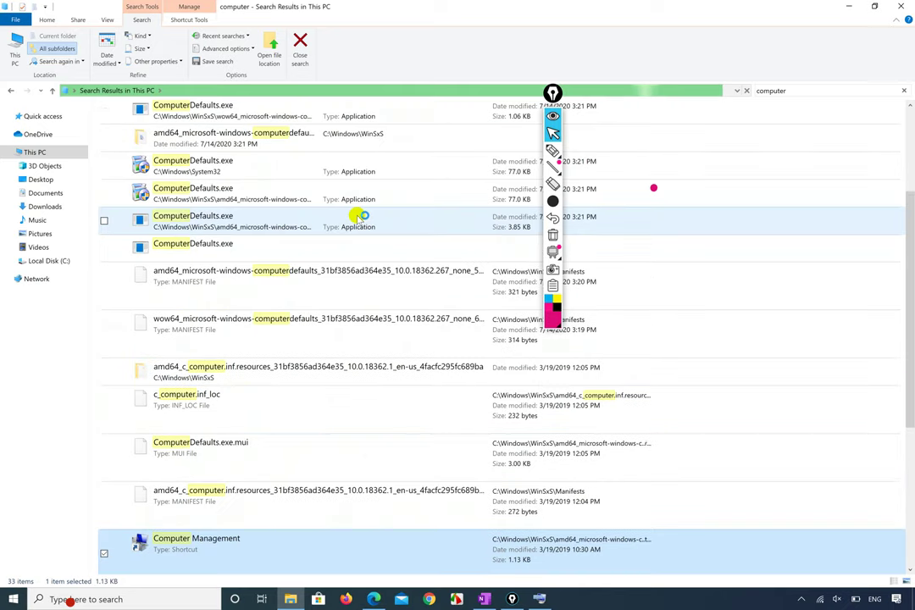
scroll(360, 216, "up", 1)
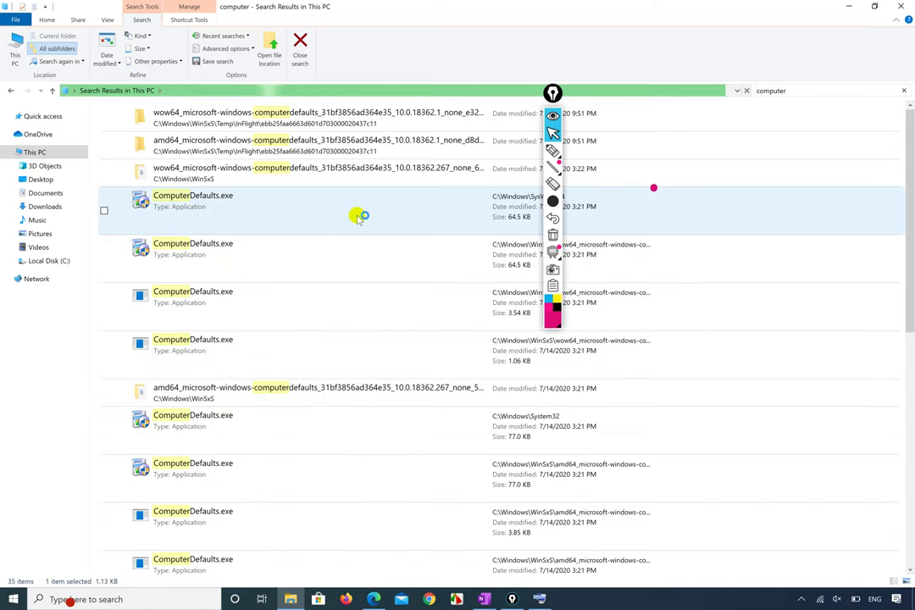
scroll(360, 216, "down", 4)
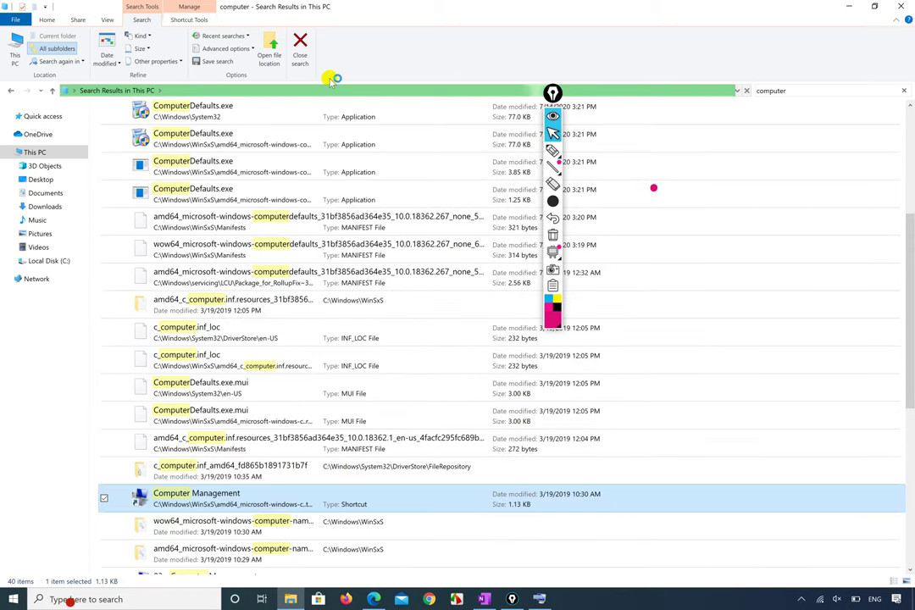
Try to circle the search tools ribbon with the pink pen, remove the circle, and return to the normal pointer.
mouse_move(553, 150)
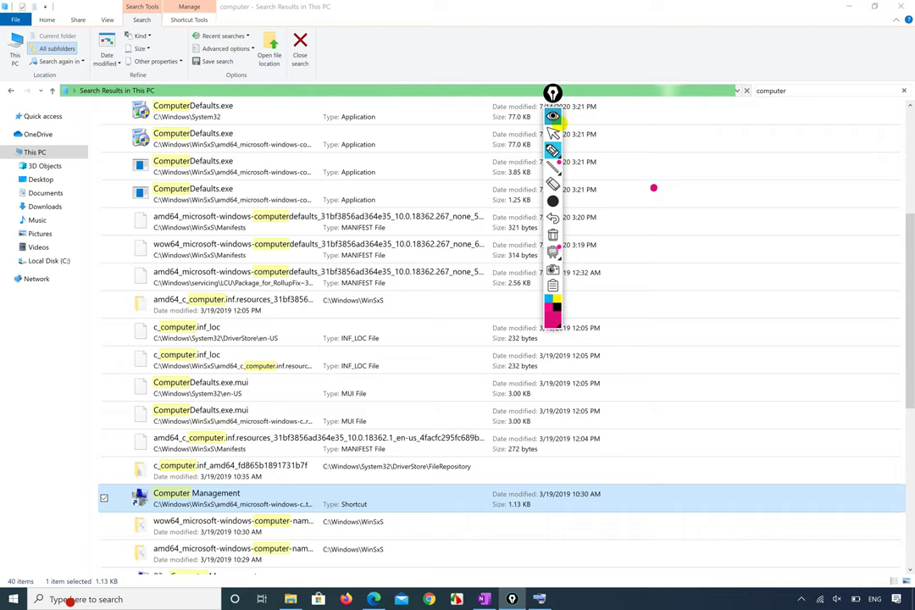
mouse_move(191, 10)
left_mouse_down()
mouse_move(123, 10)
mouse_move(21, 34)
mouse_move(47, 96)
mouse_move(376, 94)
mouse_move(386, 47)
mouse_move(323, 7)
mouse_move(246, 4)
mouse_move(204, 19)
mouse_move(188, 12)
left_mouse_up()
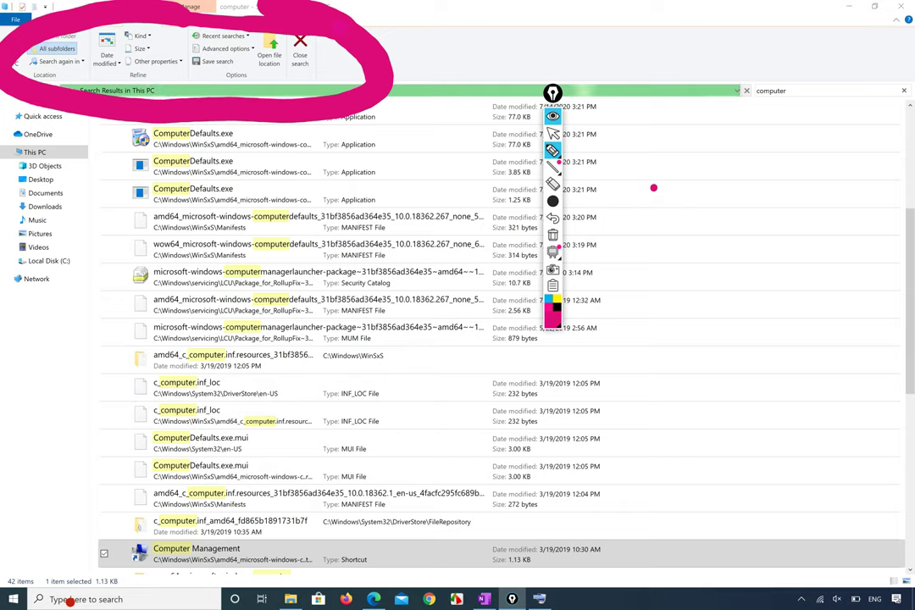
left_click_drag(301, 92, 363, 102)
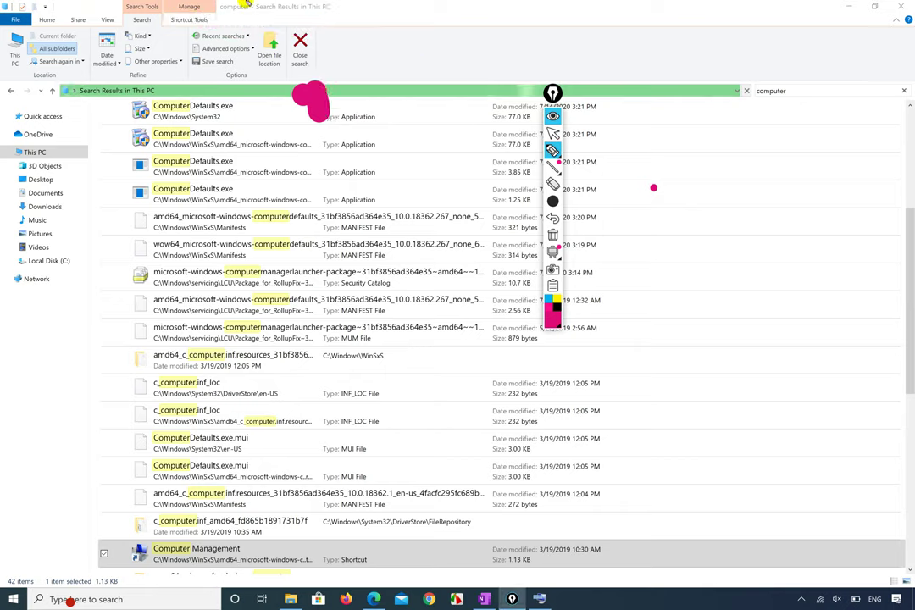
left_click(552, 133)
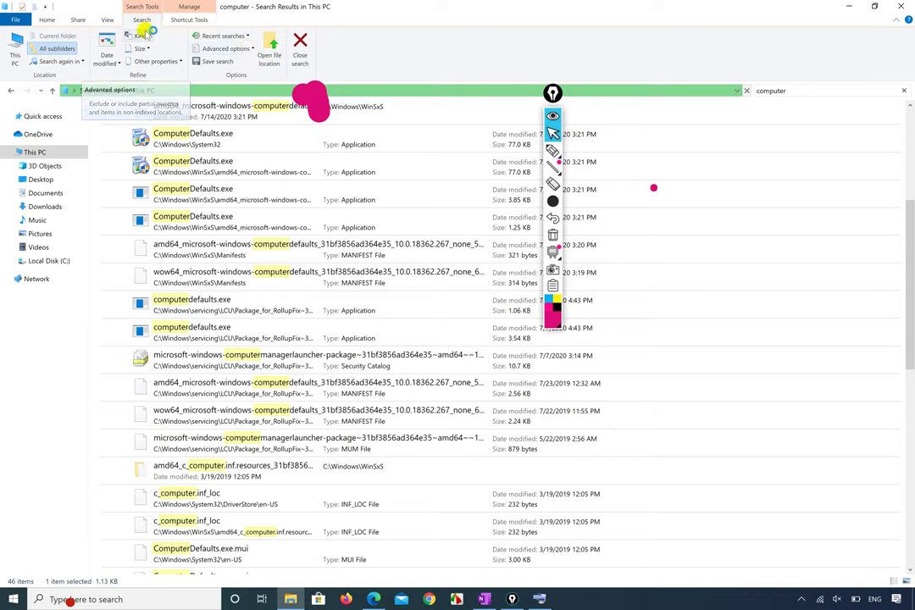
Refine the "computer" search to the Video kind and the Huge (1 - 4 GB) size.
left_click(150, 35)
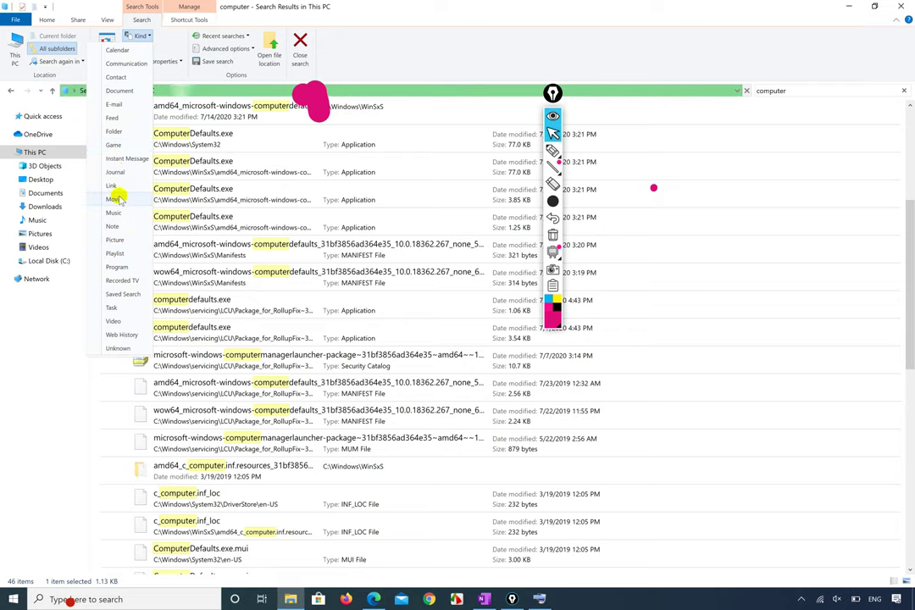
left_click(116, 321)
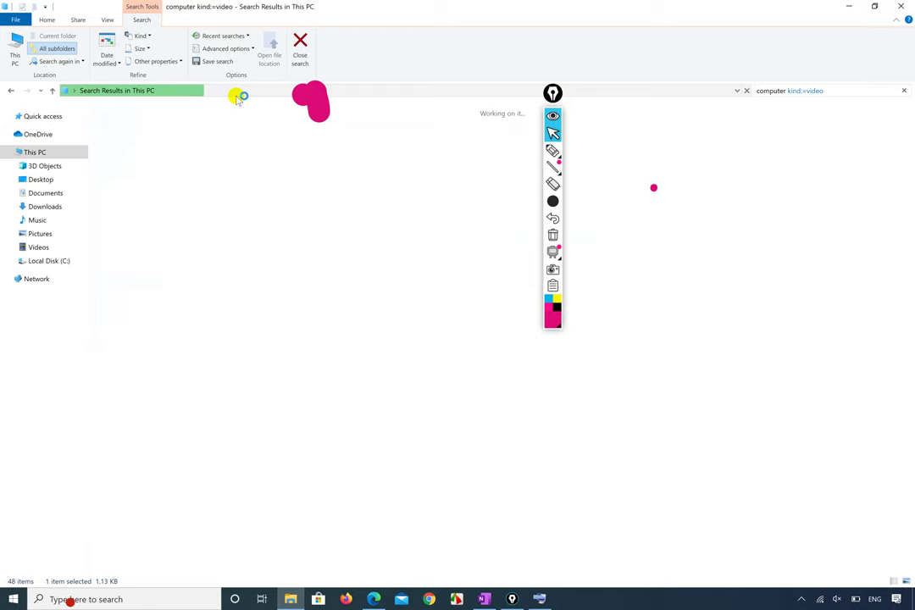
left_click(144, 49)
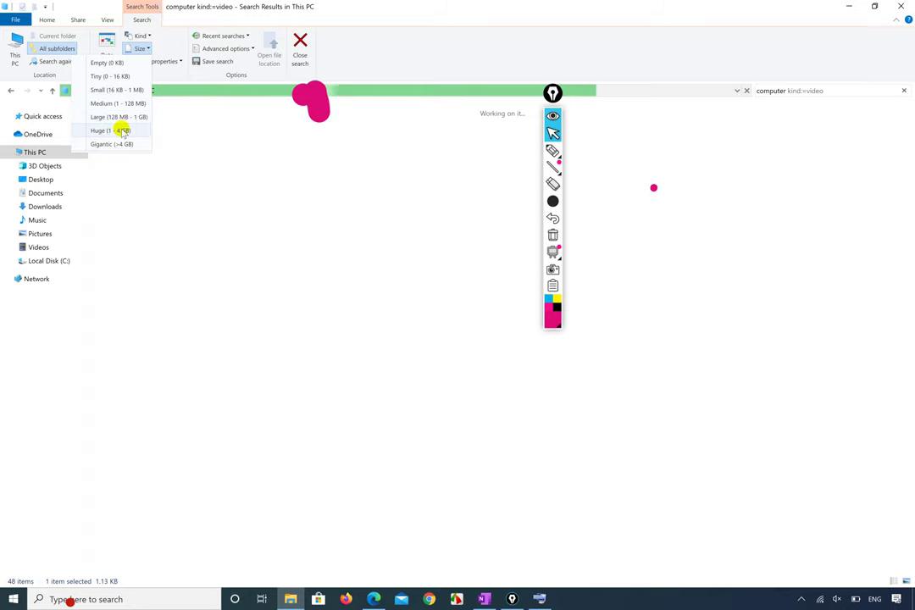
left_click(122, 132)
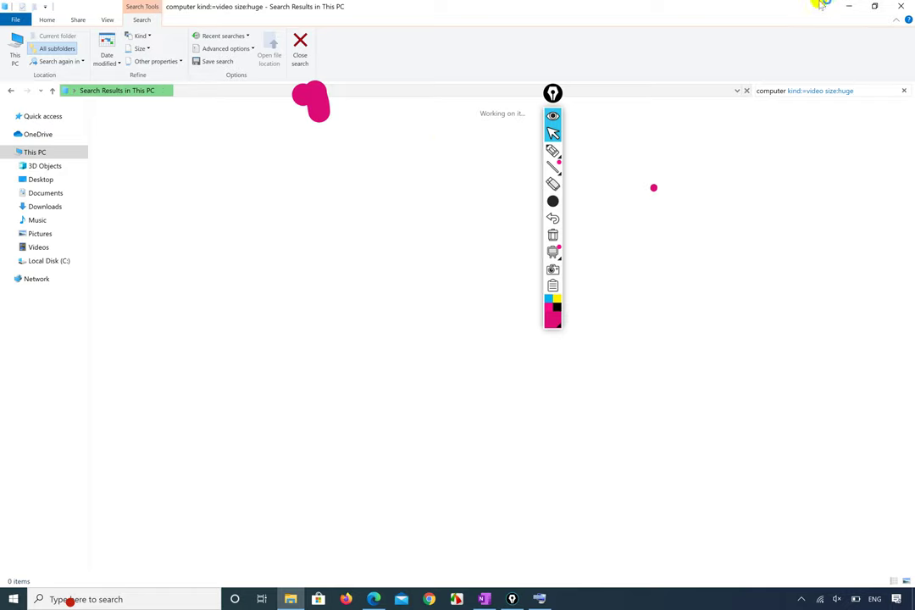
Close the search results window, select This PC on the desktop, and switch to the Windows 10 syllabus PDF in Microsoft Edge.
left_click(905, 5)
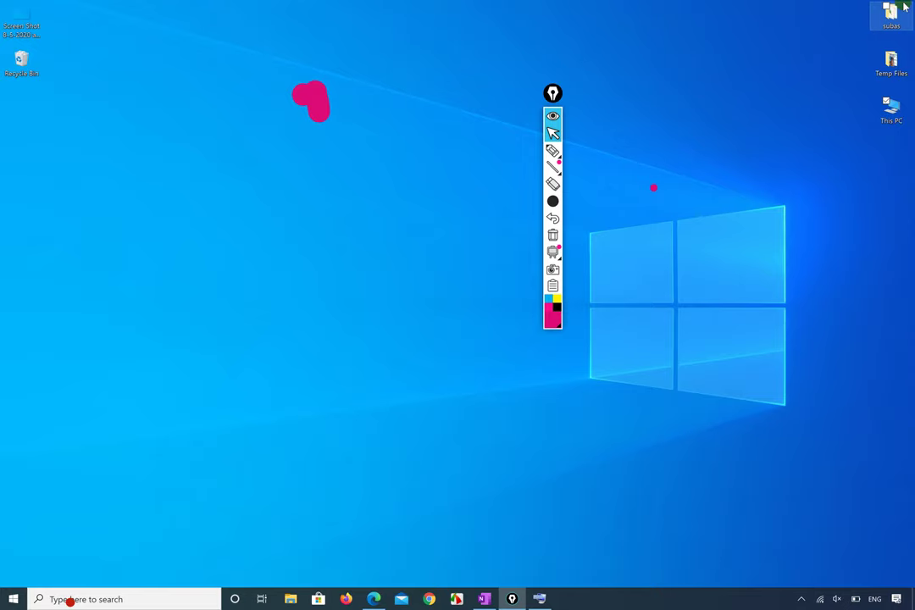
left_click(892, 110)
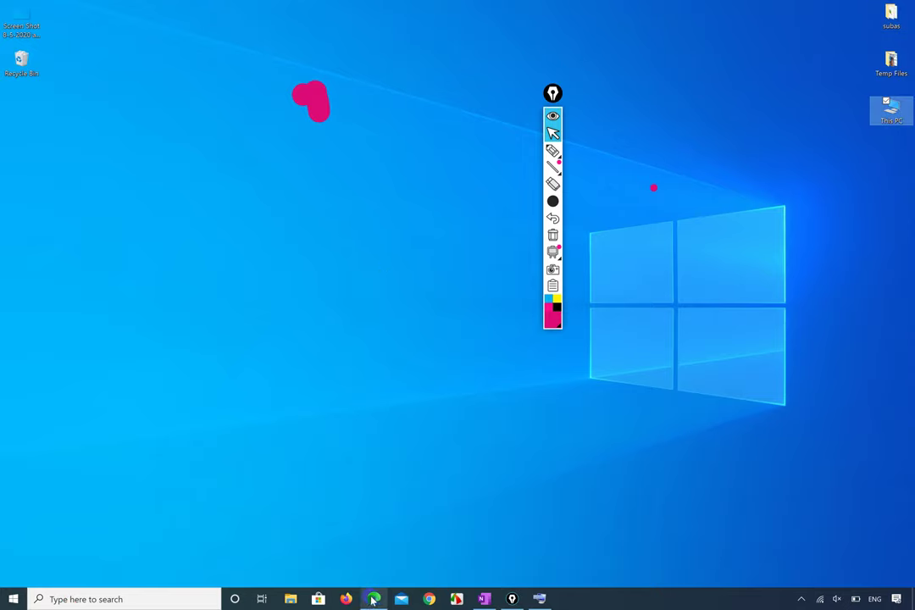
mouse_move(373, 600)
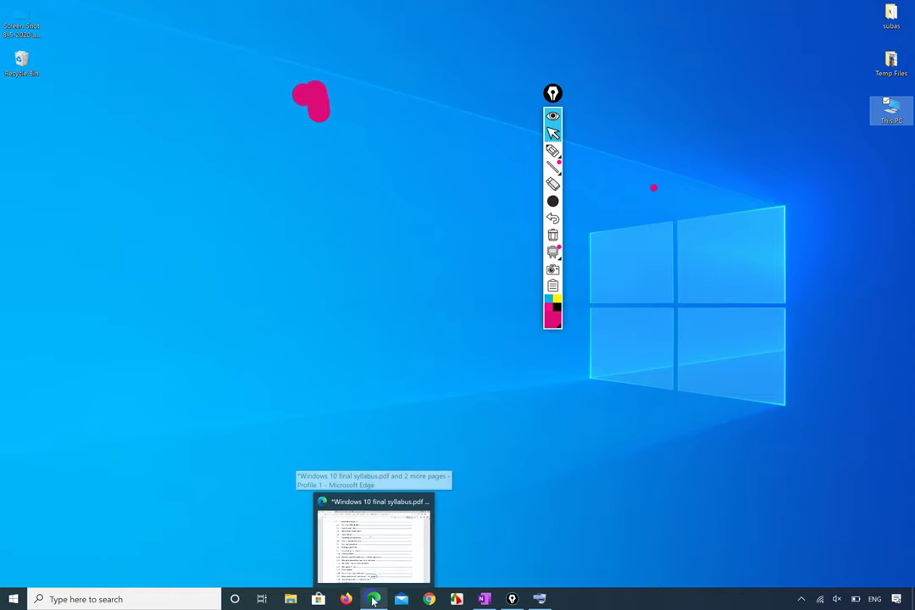
left_click(374, 600)
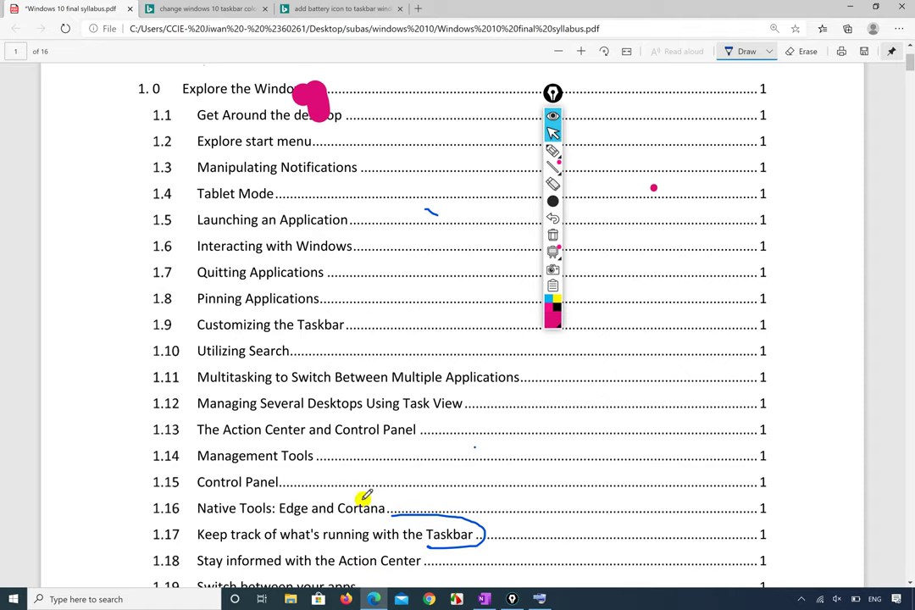
Try to tick topic 1.10 and outline topics 1.11 to 1.16 in blue ink, and erase the strokes.
mouse_move(268, 366)
left_mouse_down()
mouse_move(305, 356)
mouse_move(344, 322)
left_mouse_up()
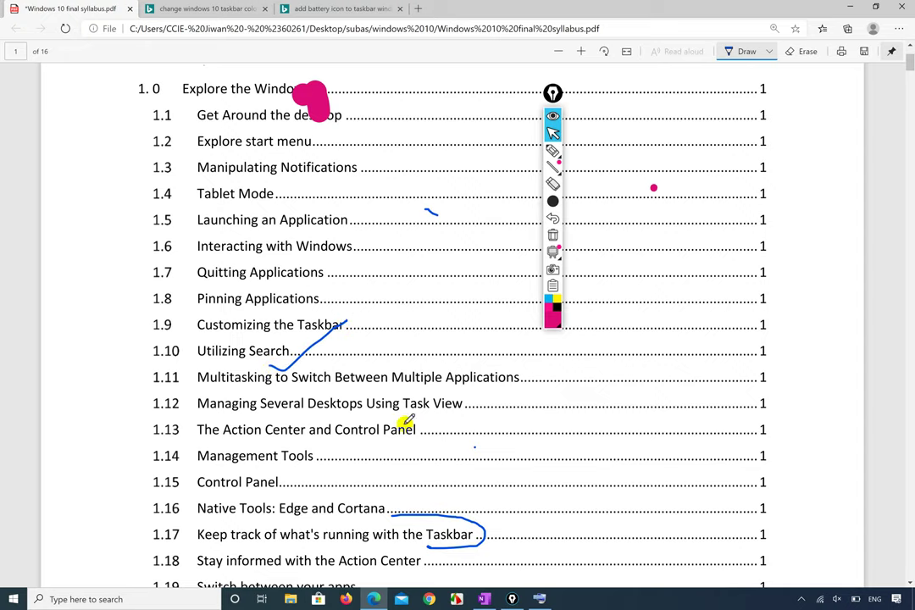
mouse_move(392, 391)
left_mouse_down()
mouse_move(455, 396)
mouse_move(472, 419)
mouse_move(407, 468)
mouse_move(317, 464)
mouse_move(317, 472)
mouse_move(394, 492)
mouse_move(327, 514)
left_mouse_up()
mouse_move(325, 512)
left_mouse_down()
mouse_move(138, 515)
mouse_move(121, 490)
mouse_move(128, 472)
left_mouse_up()
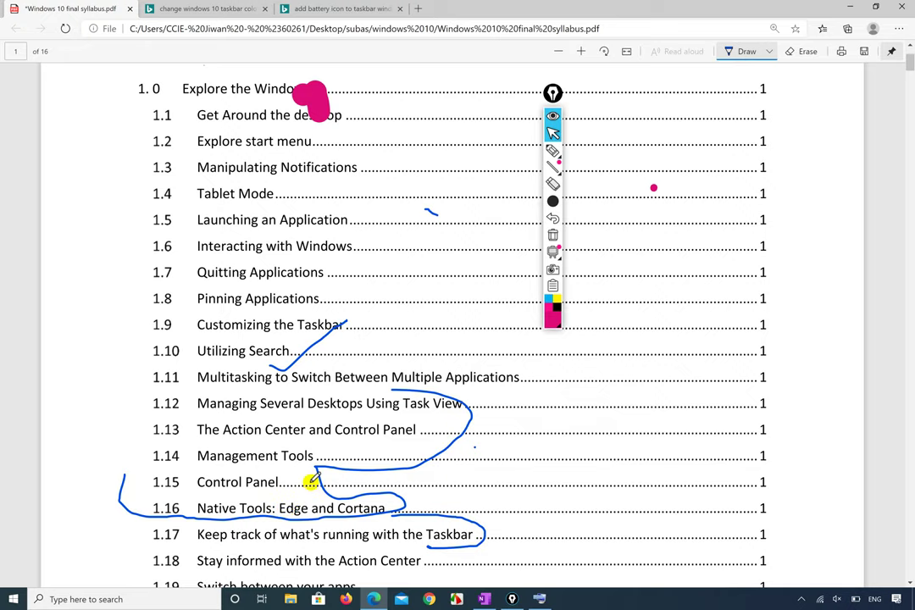
left_click_drag(388, 390, 183, 393)
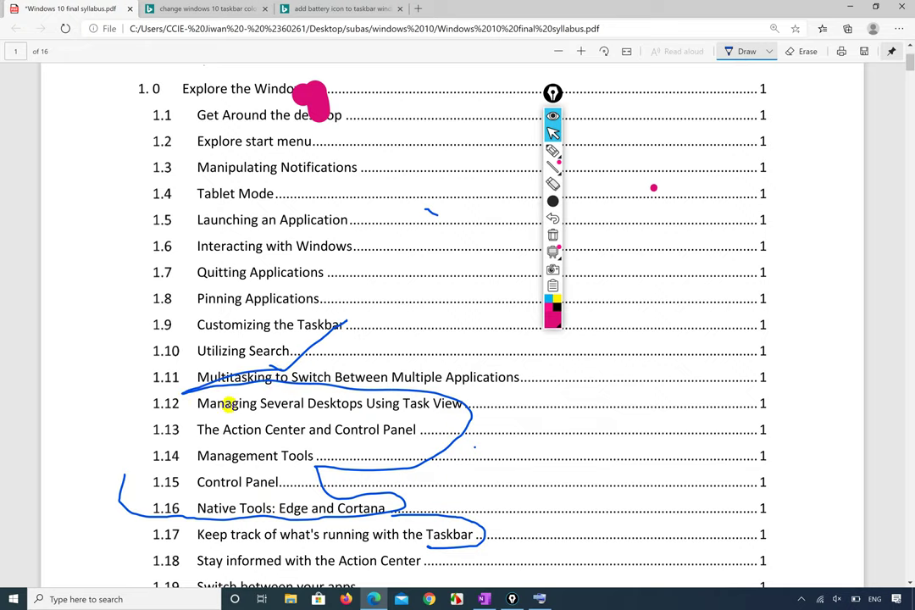
left_click(270, 383)
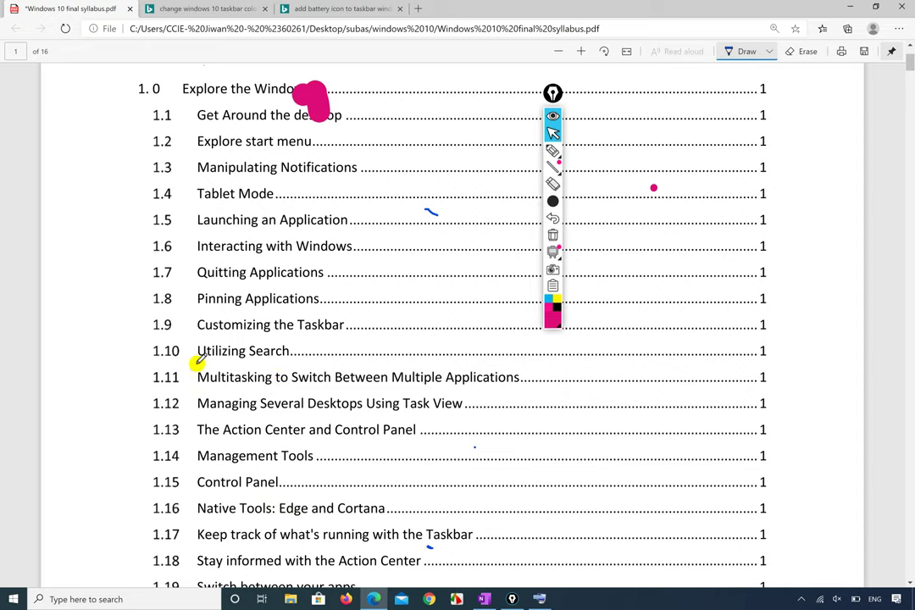
Circle syllabus topics 1.11 to 1.16, from multitasking to Edge and Cortana, in blue ink.
mouse_move(194, 362)
left_mouse_down()
mouse_move(142, 369)
mouse_move(106, 468)
mouse_move(173, 518)
mouse_move(384, 531)
mouse_move(457, 514)
mouse_move(562, 434)
left_mouse_up()
mouse_move(527, 381)
left_mouse_down()
mouse_move(198, 353)
mouse_move(194, 360)
left_mouse_up()
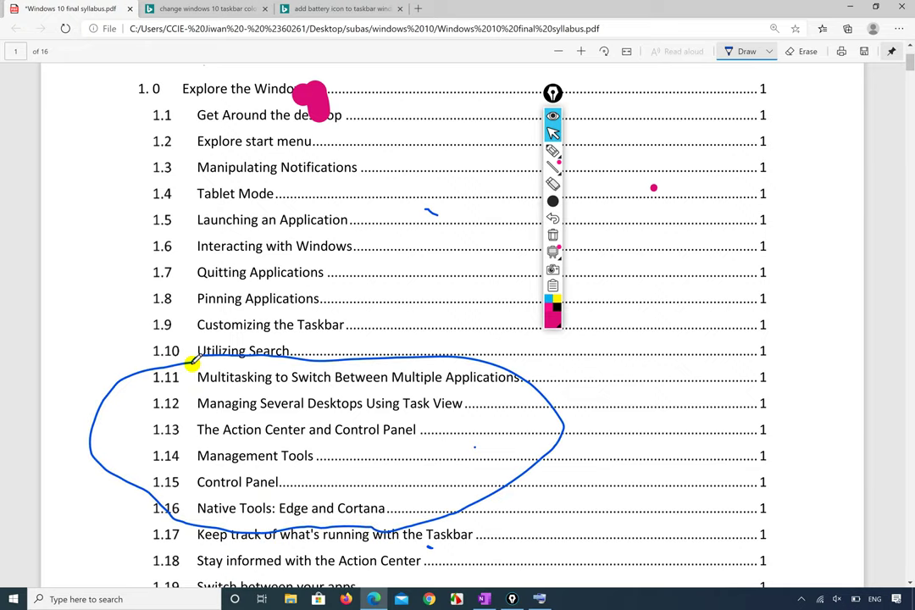